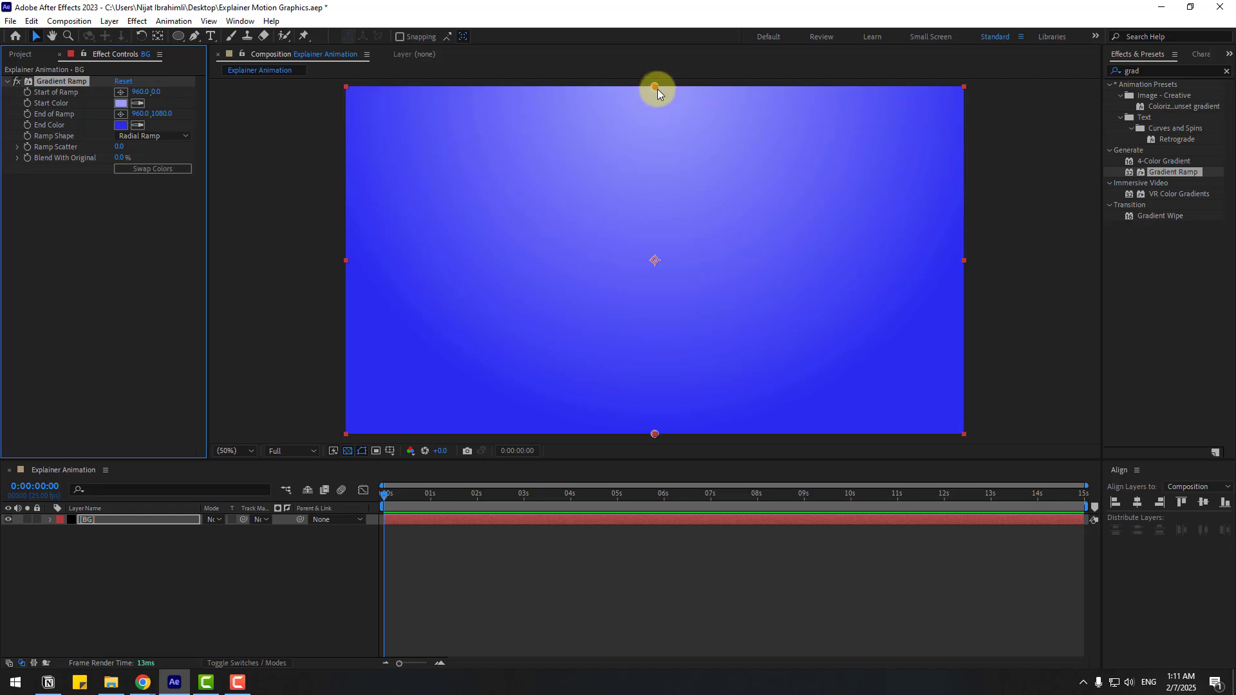
Reposition the BG gradient ramp to start at about 946, 468 and end at about 940, 1526, with Ramp Scatter at 100
drag(655, 86, 650, 237)
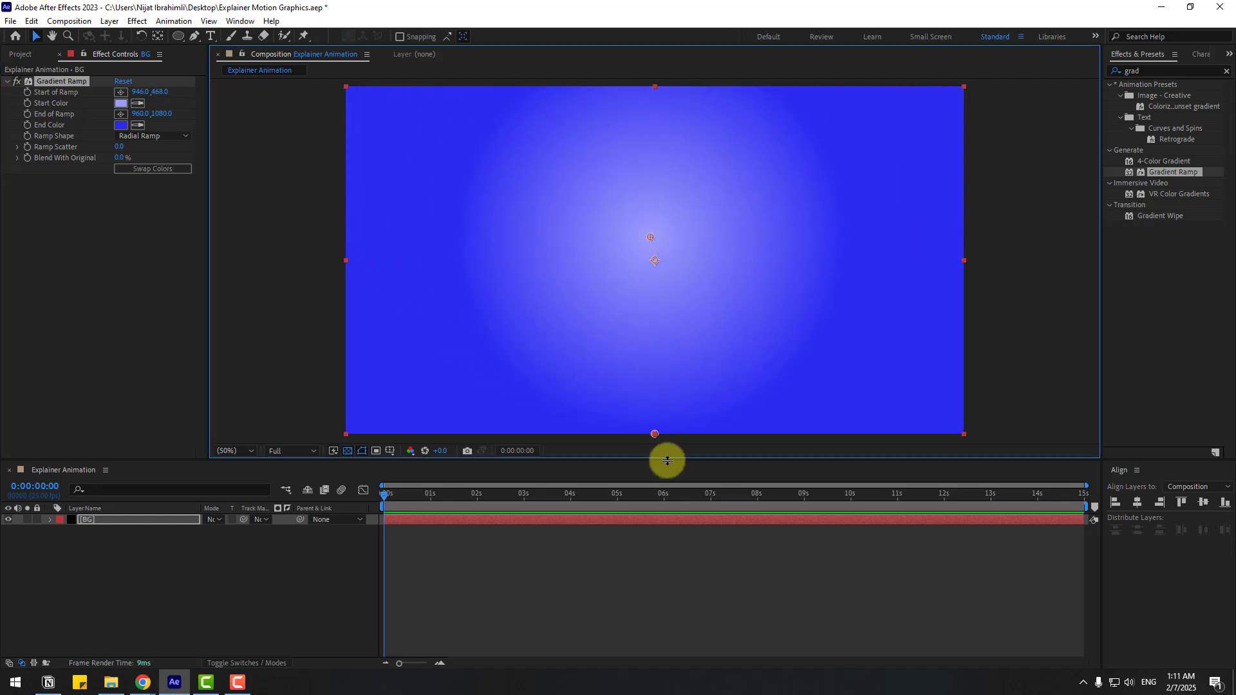
drag(660, 519, 647, 578)
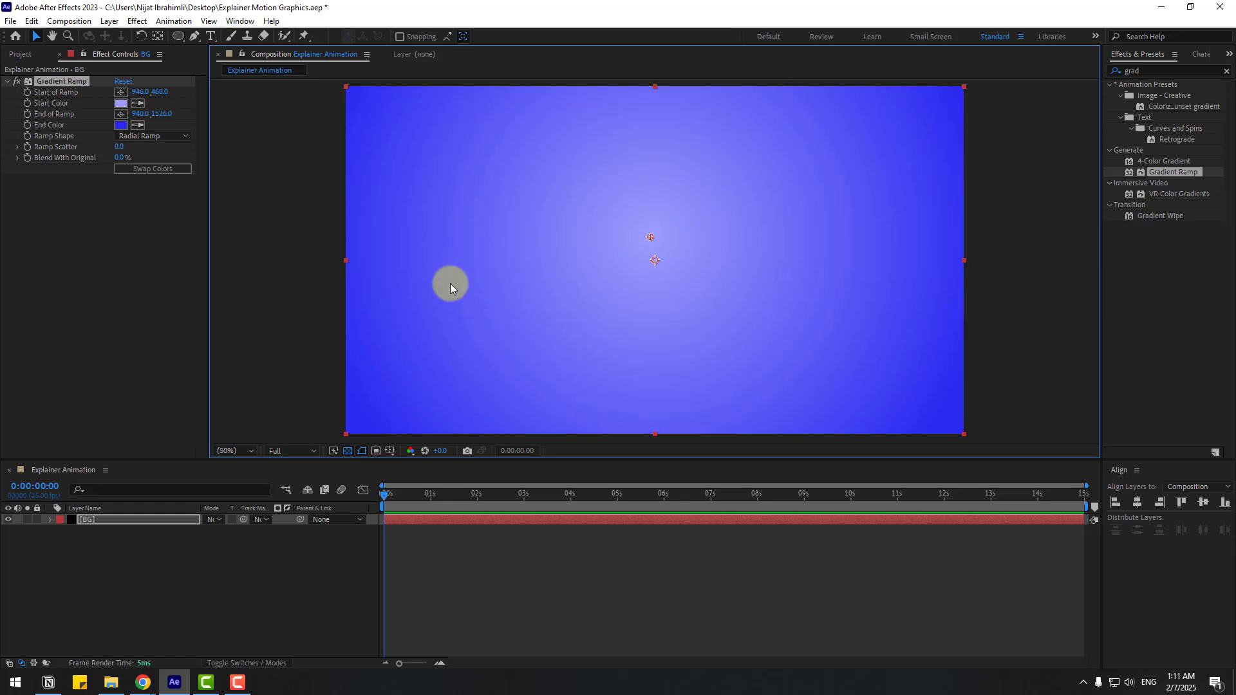
click(119, 147)
text(100)
key(Return)
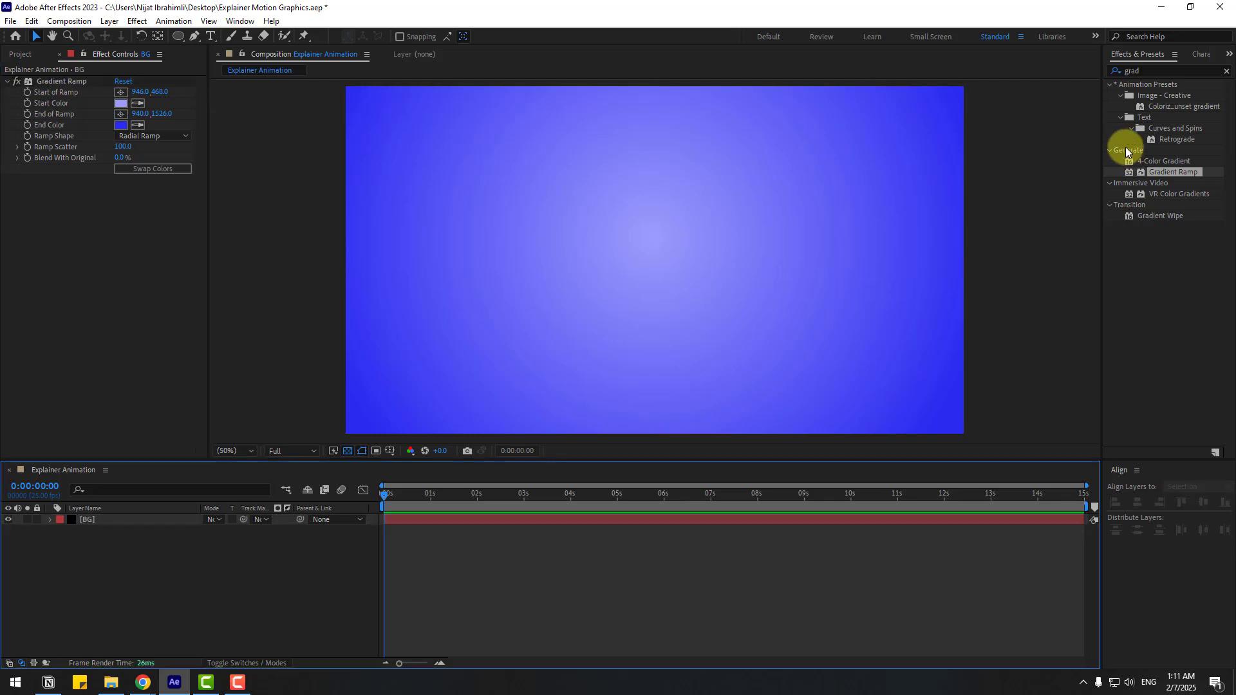
Find the Noise effect and apply it to the BG layer
click(1143, 71)
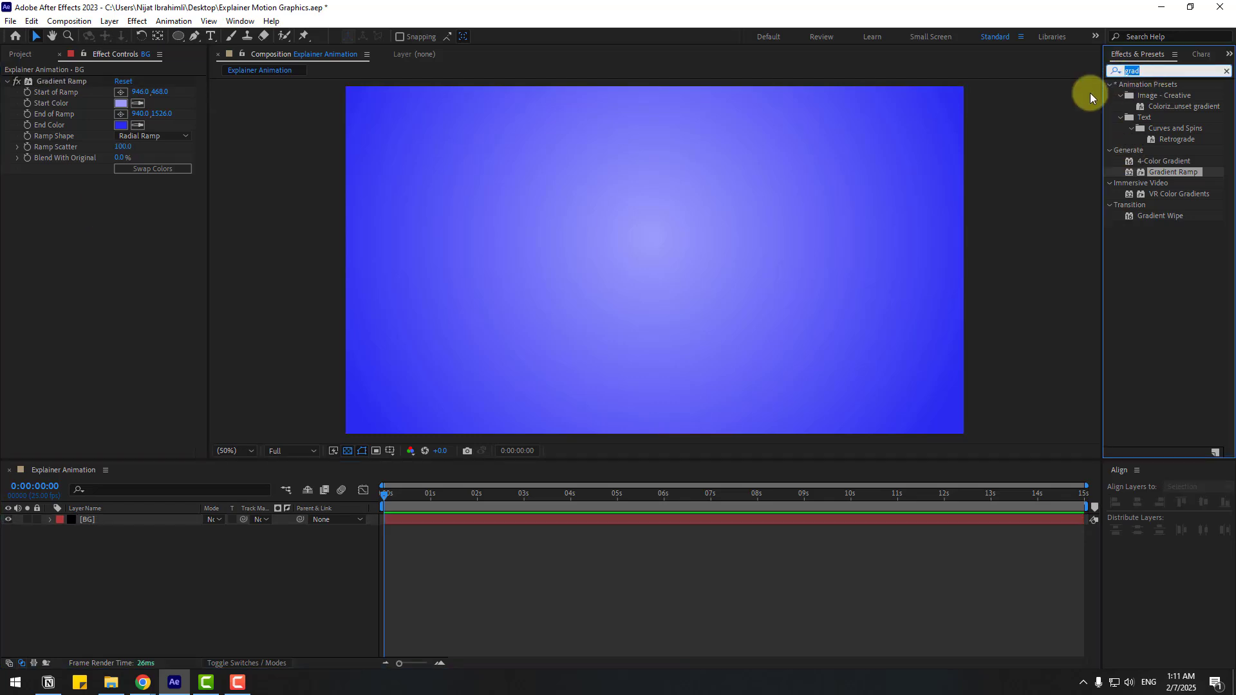
text(noise)
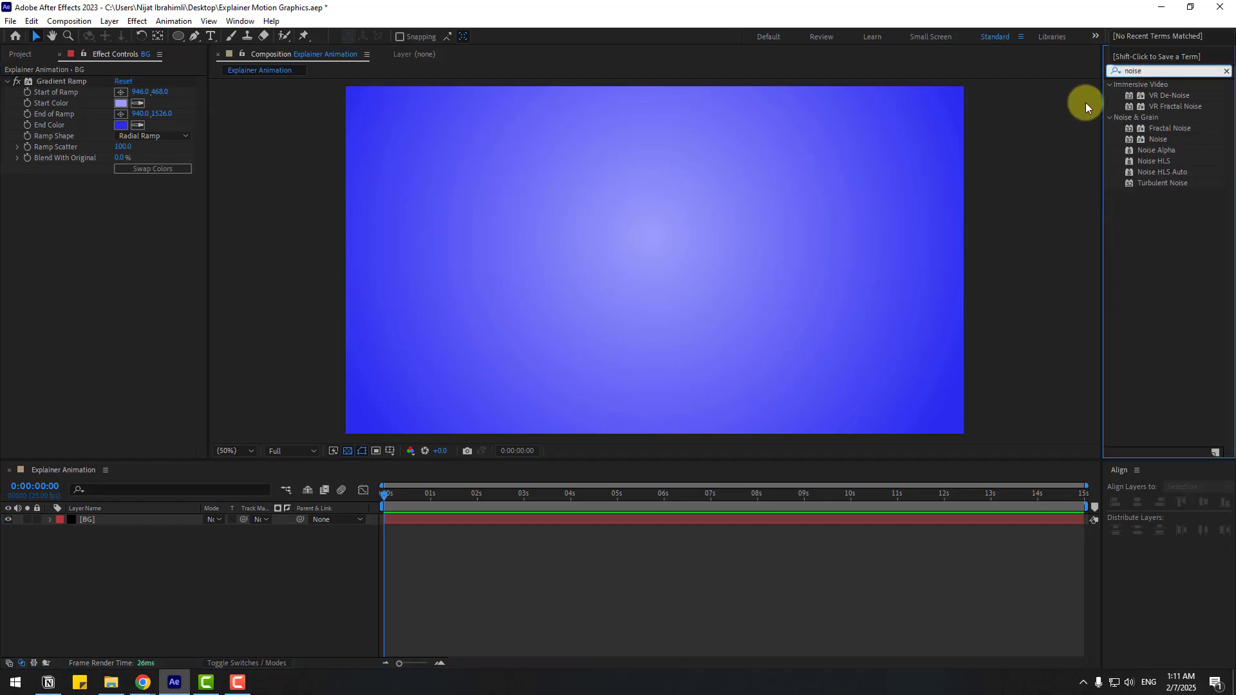
drag(1159, 141, 98, 519)
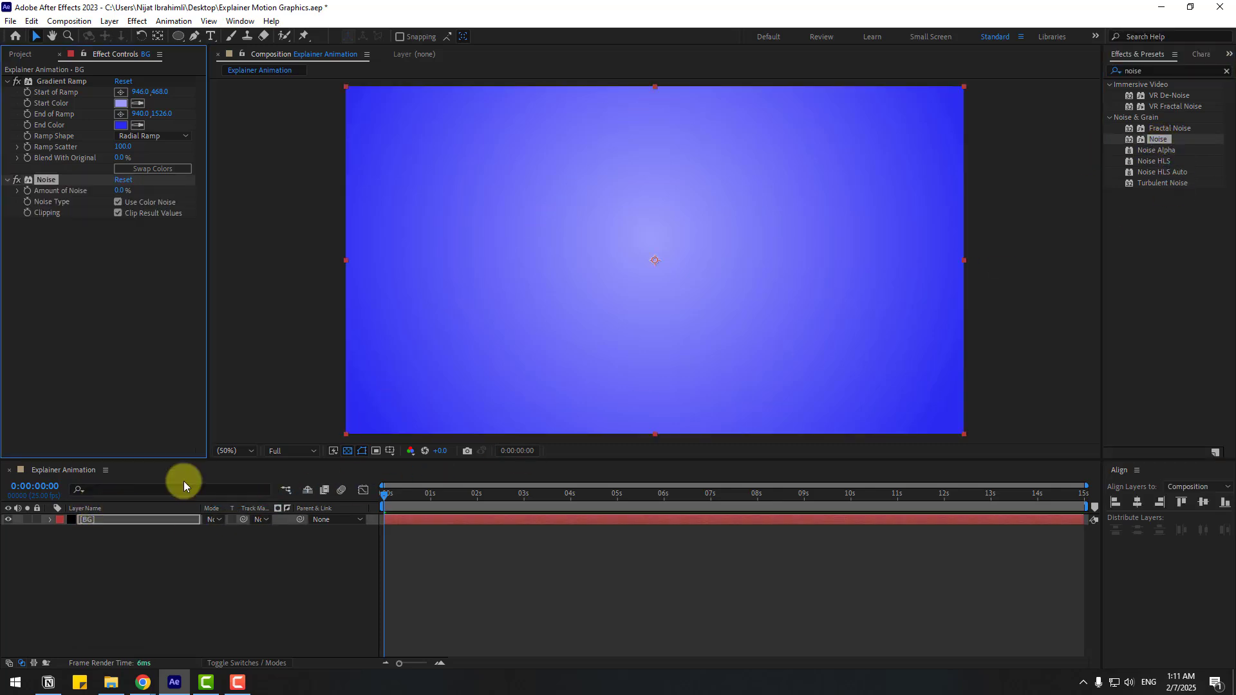
Set the BG layer's Amount of Noise to 10% and inspect the grain
click(120, 191)
text(10)
key(Return)
scroll(628, 305, up, 4)
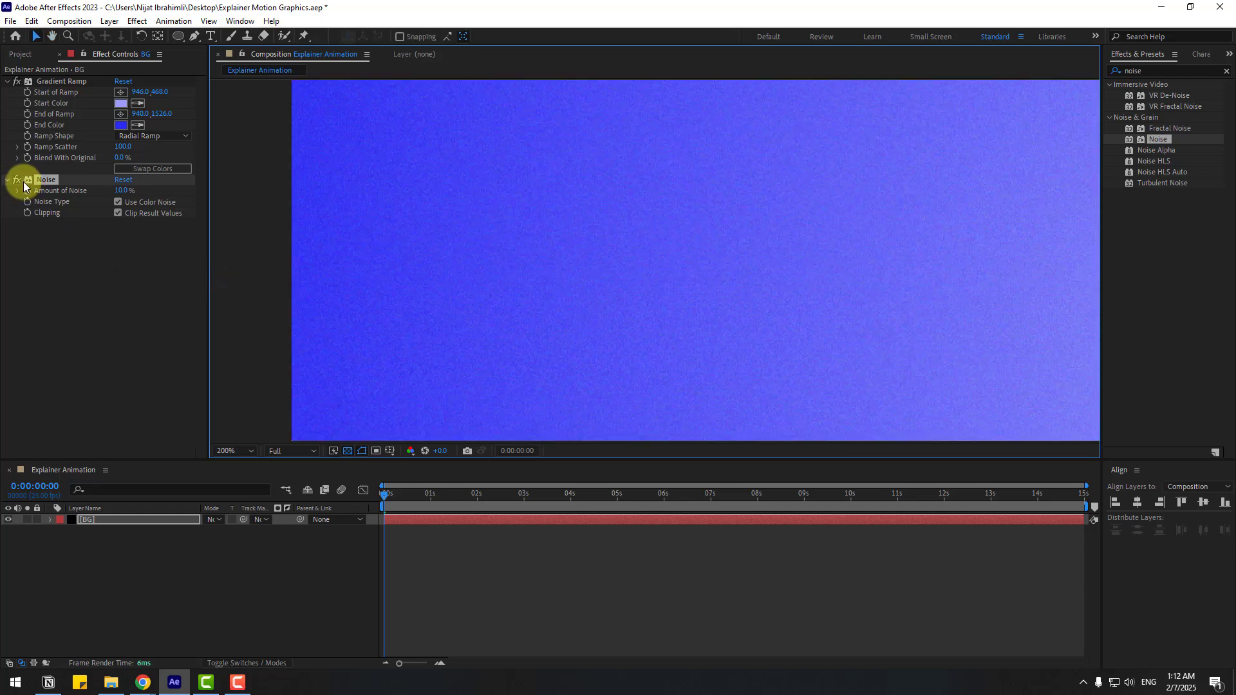
click(24, 186)
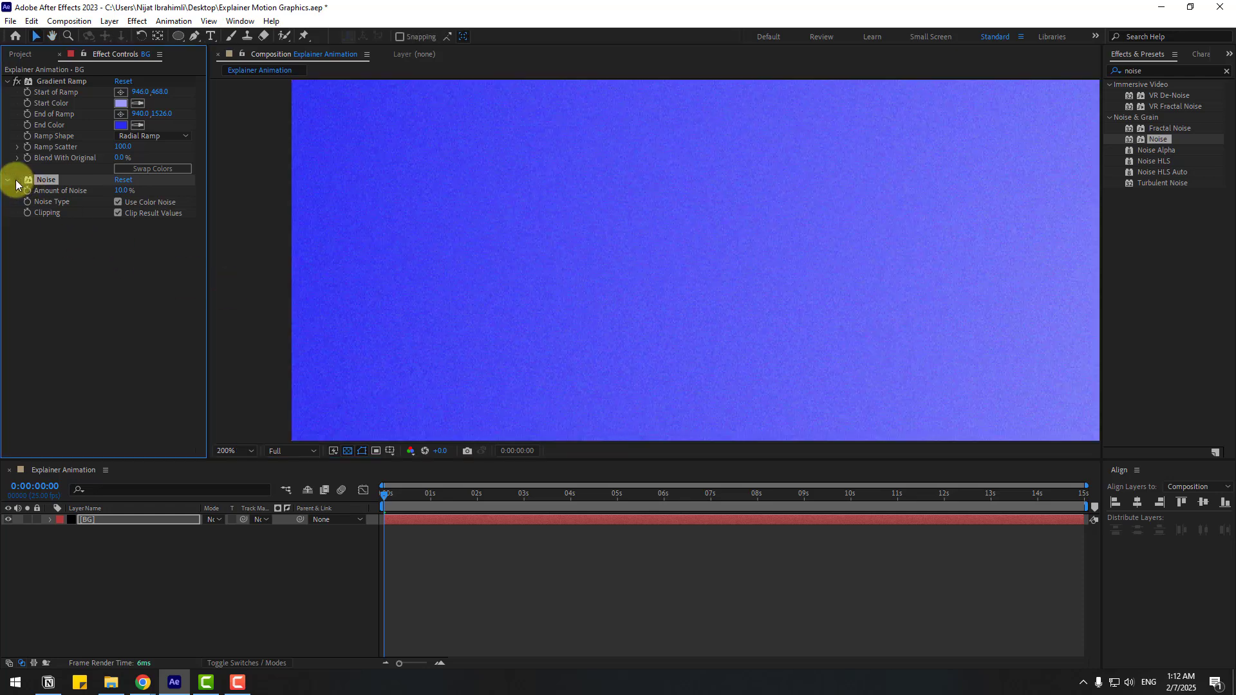
Set the BG layer's Amount of Noise to 5%
click(120, 191)
text(5)
key(Return)
scroll(620, 252, down, 4)
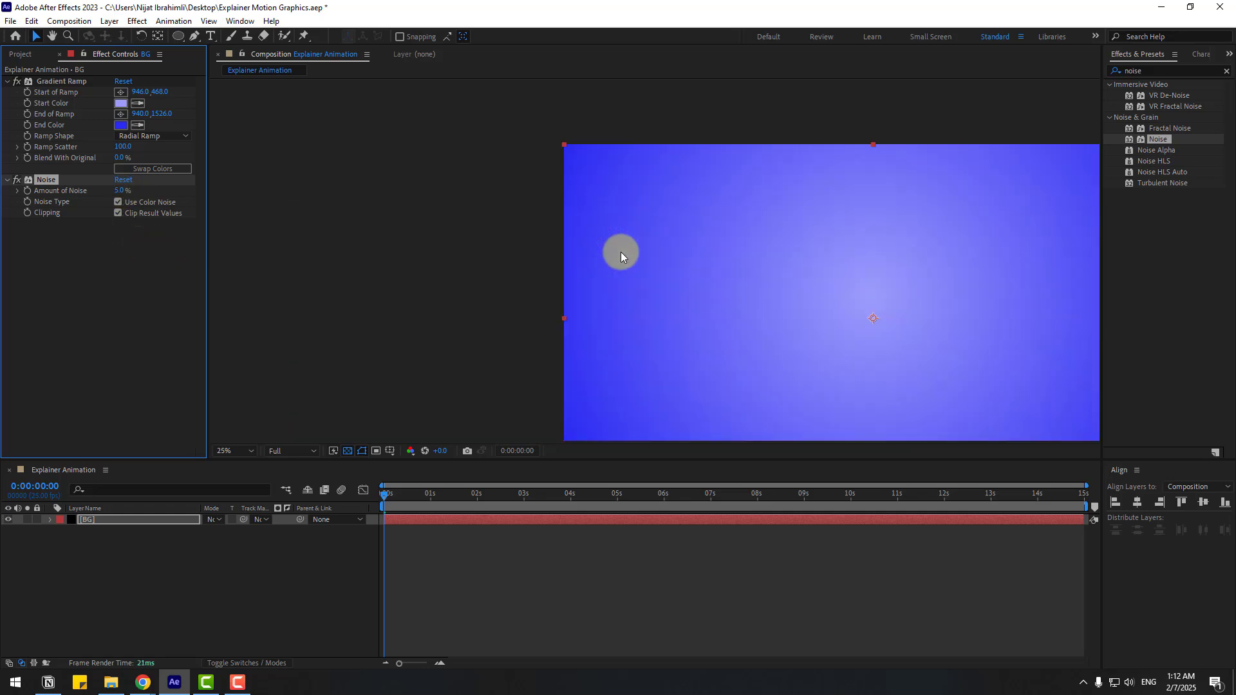
scroll(701, 320, up, 2)
drag(719, 331, 556, 293)
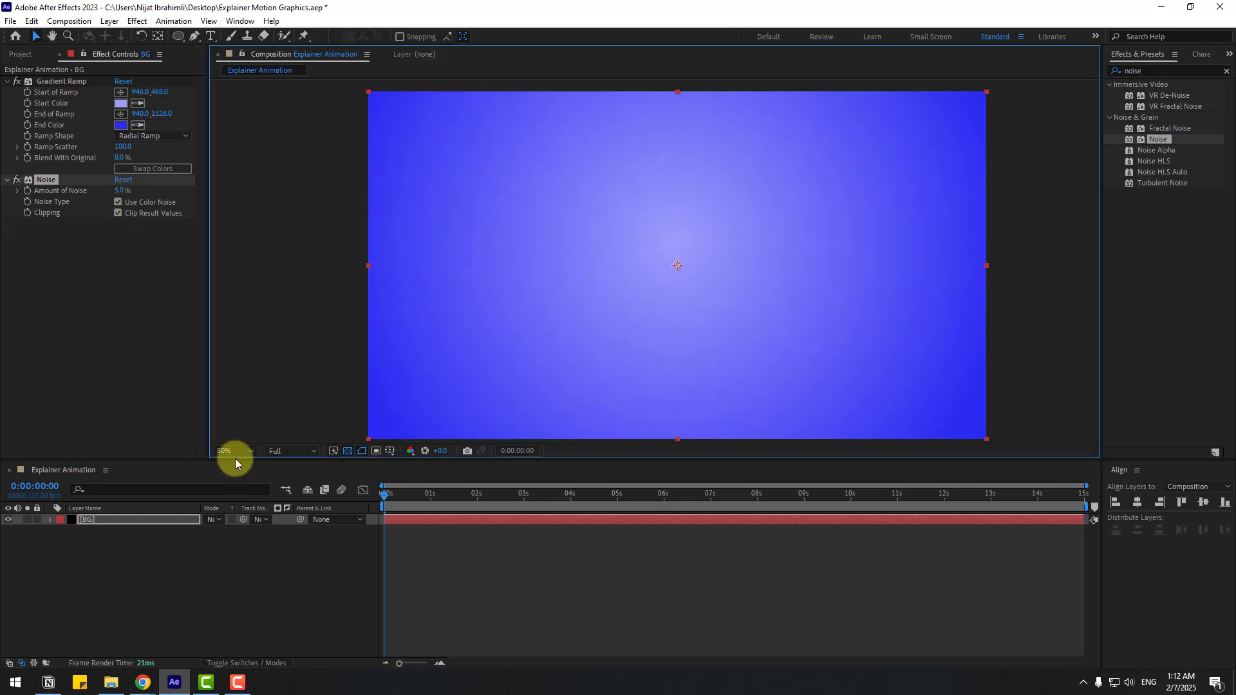
Duplicate the BG layer and rename the upper copy GRID
click(123, 562)
click(87, 523)
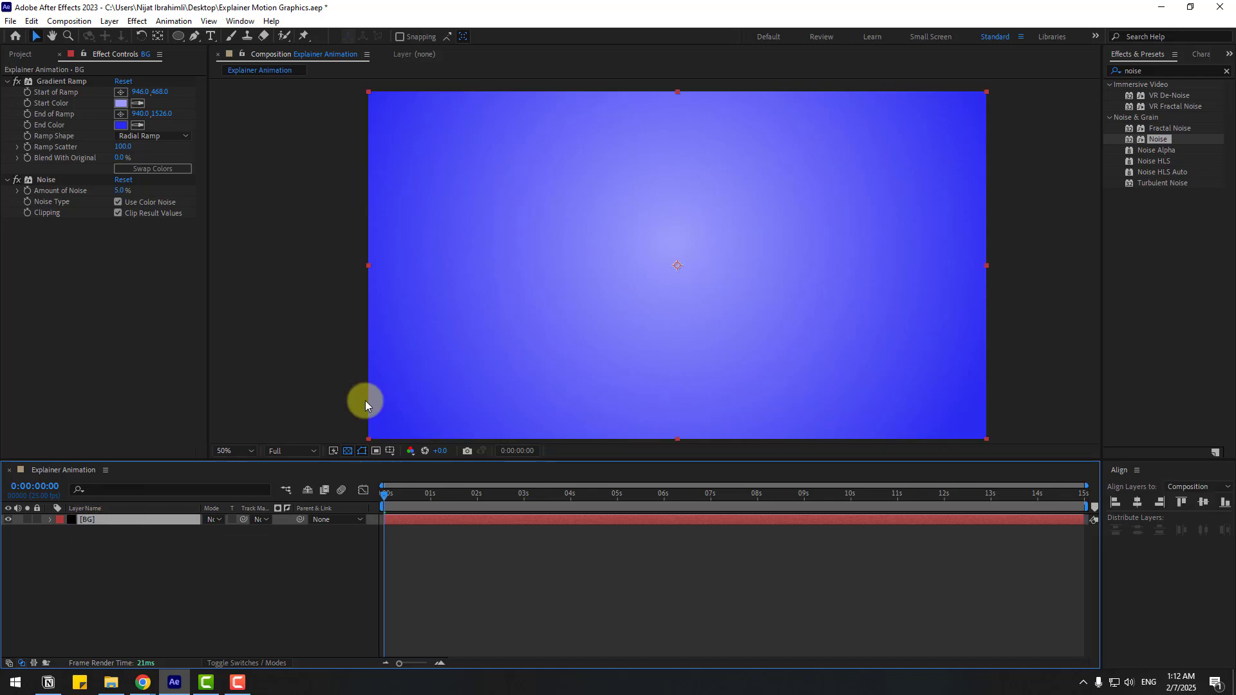
key(ctrl+d)
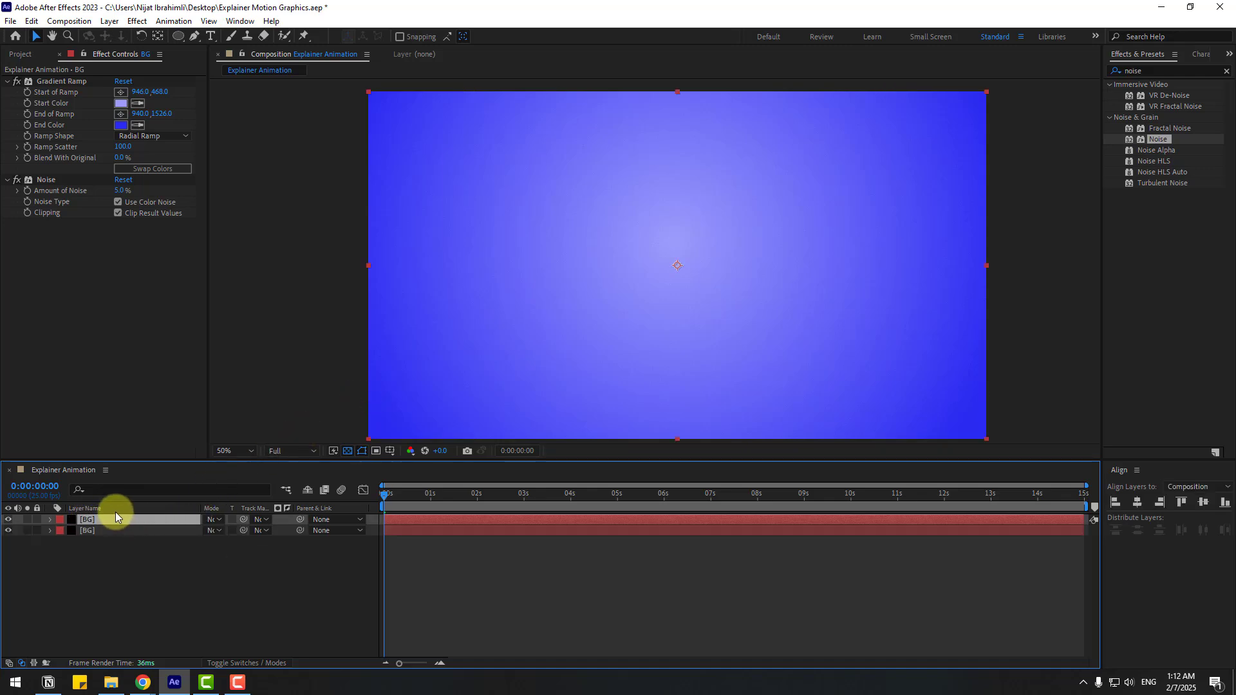
key(Return)
text(GRID)
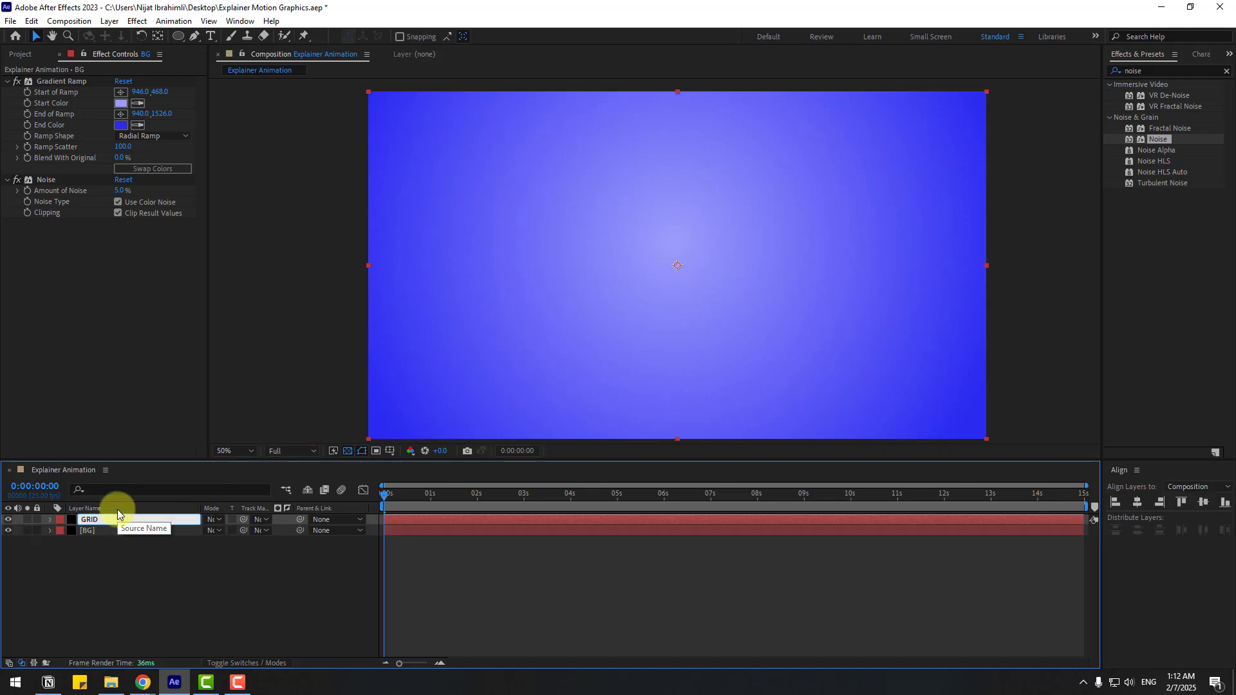
key(Return)
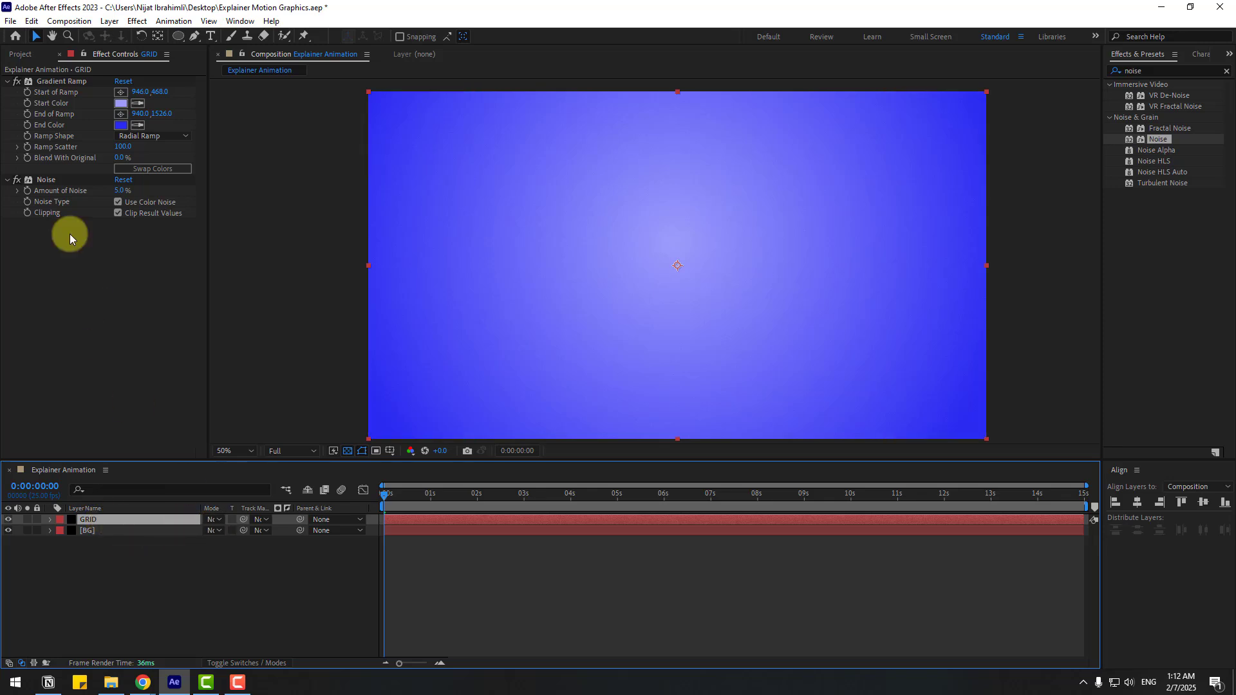
Remove the Noise and Gradient Ramp effects from the GRID layer
click(45, 180)
key(Delete)
click(57, 82)
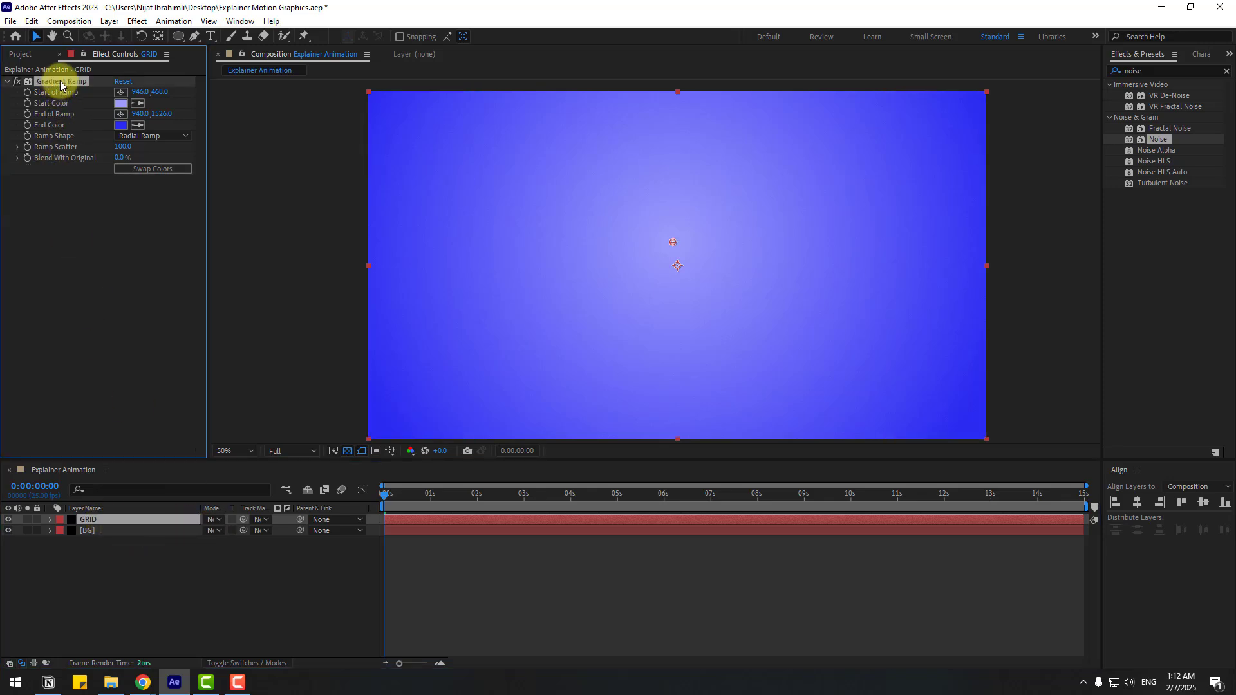
key(Delete)
Find the Grid effect under Generate and apply it to the GRID layer
click(1138, 72)
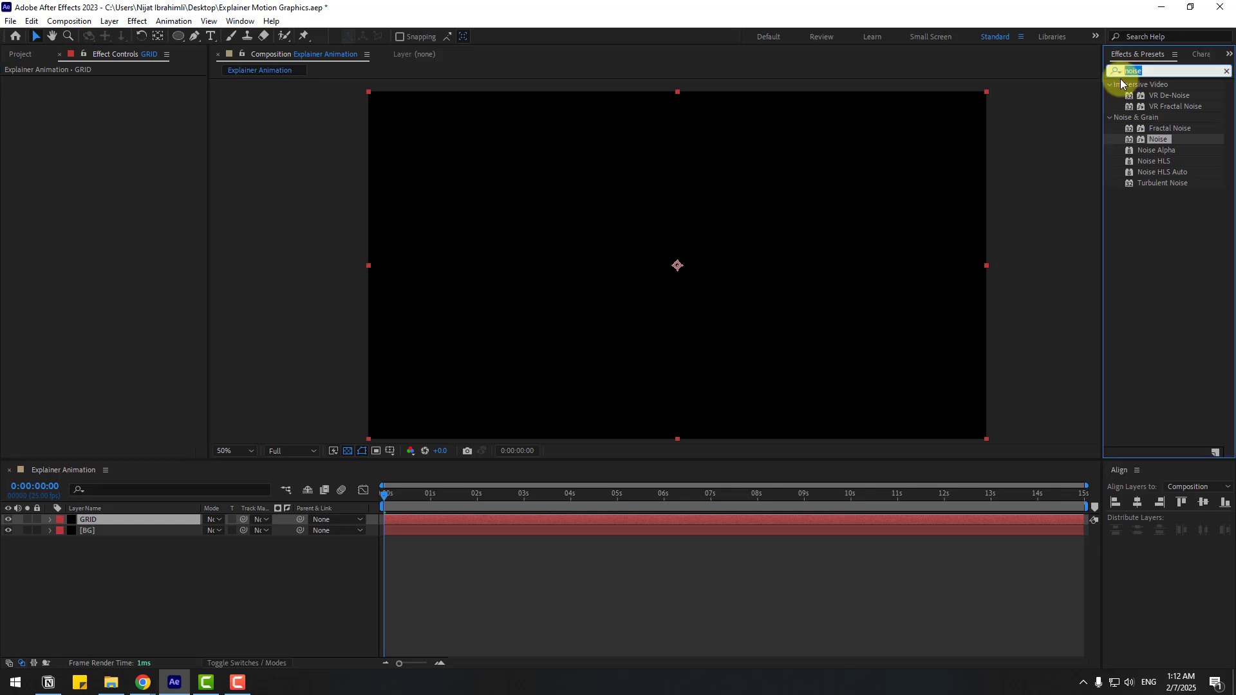
text(grid)
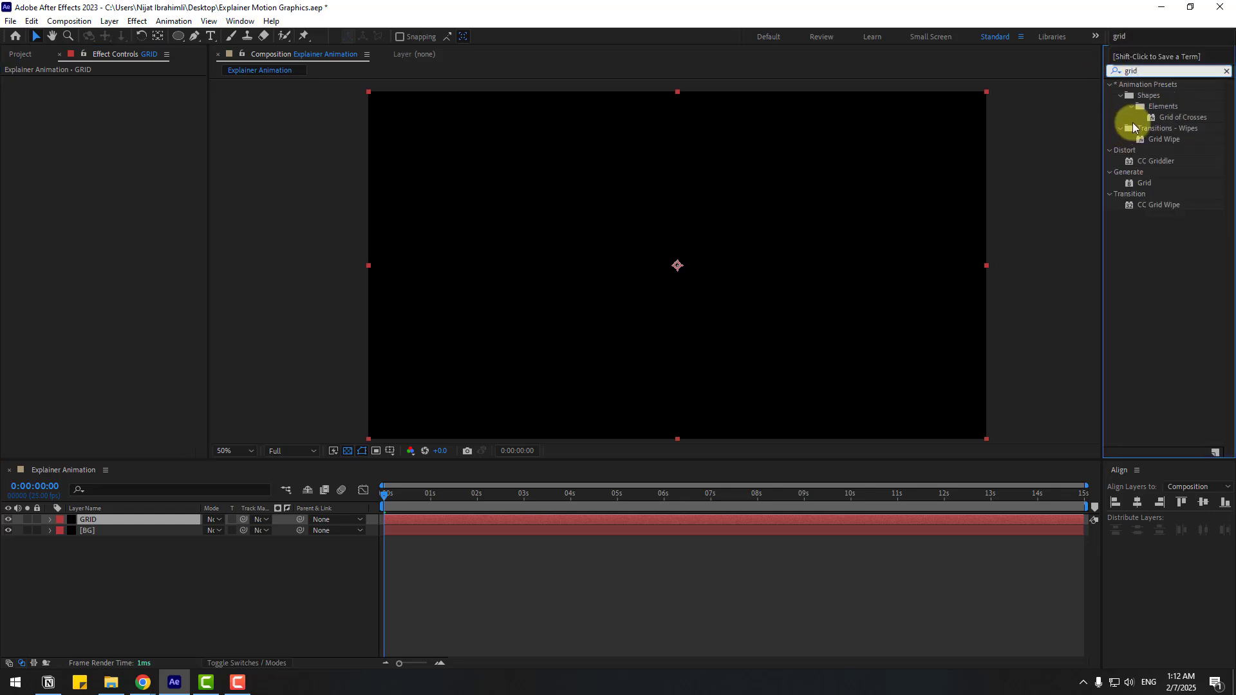
drag(1141, 192, 87, 520)
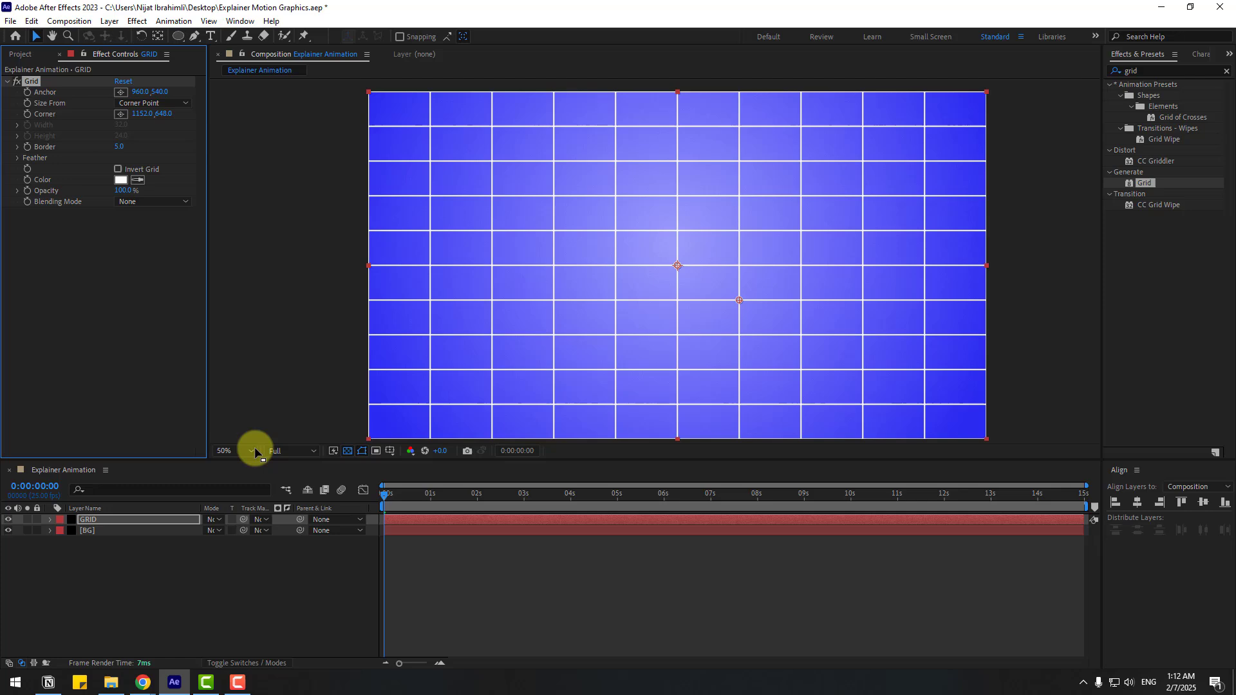
Size the grid by Width Slider with a width of about 68, and lower its opacity to 9%
click(129, 104)
click(166, 130)
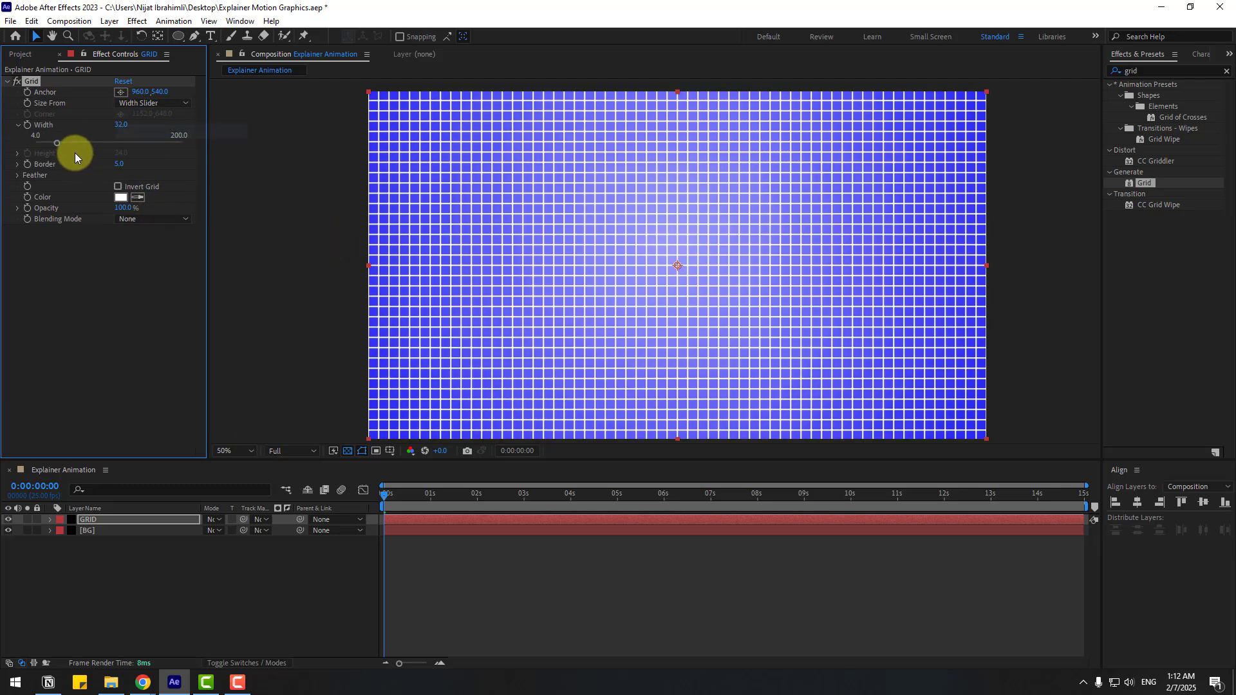
drag(56, 142, 83, 142)
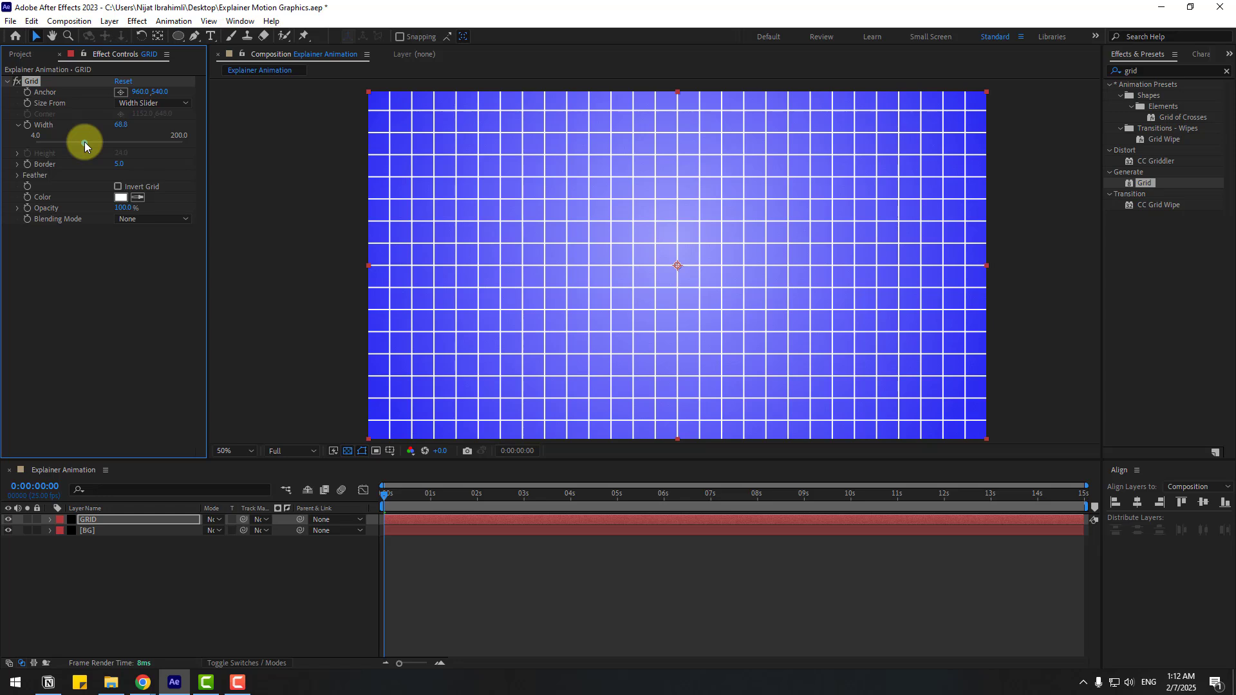
drag(122, 207, 73, 210)
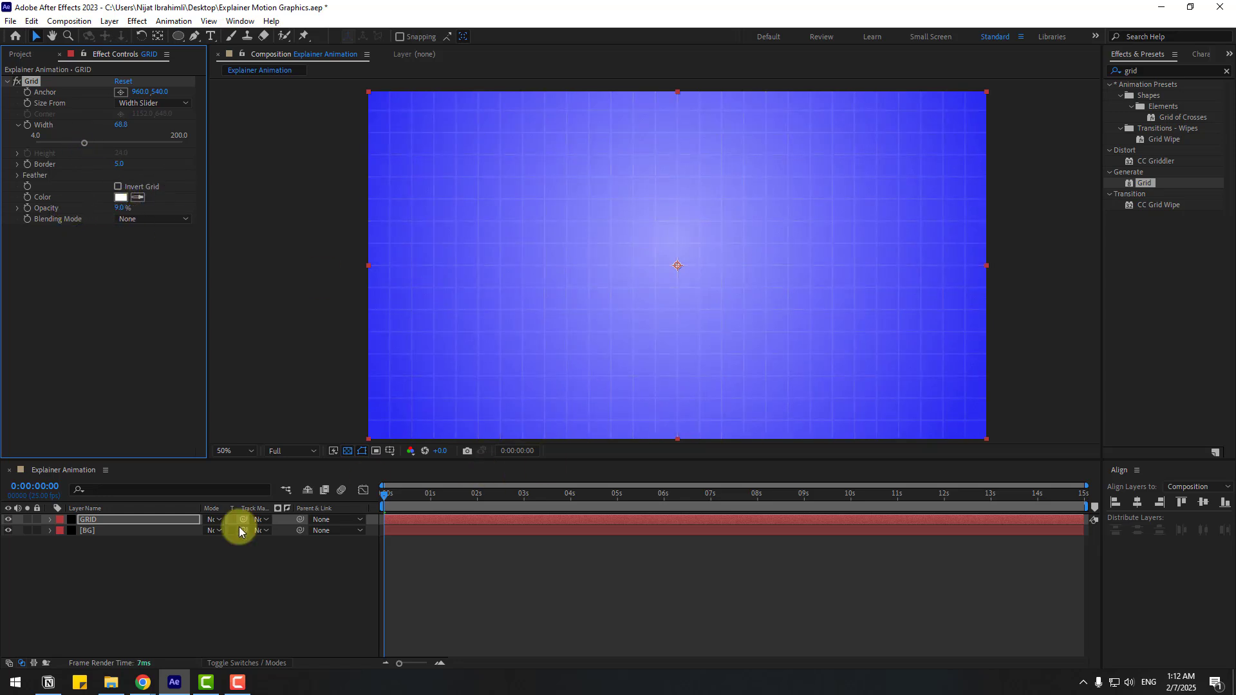
Apply the CC Lens effect to the GRID layer and raise its Size to about 247
click(91, 524)
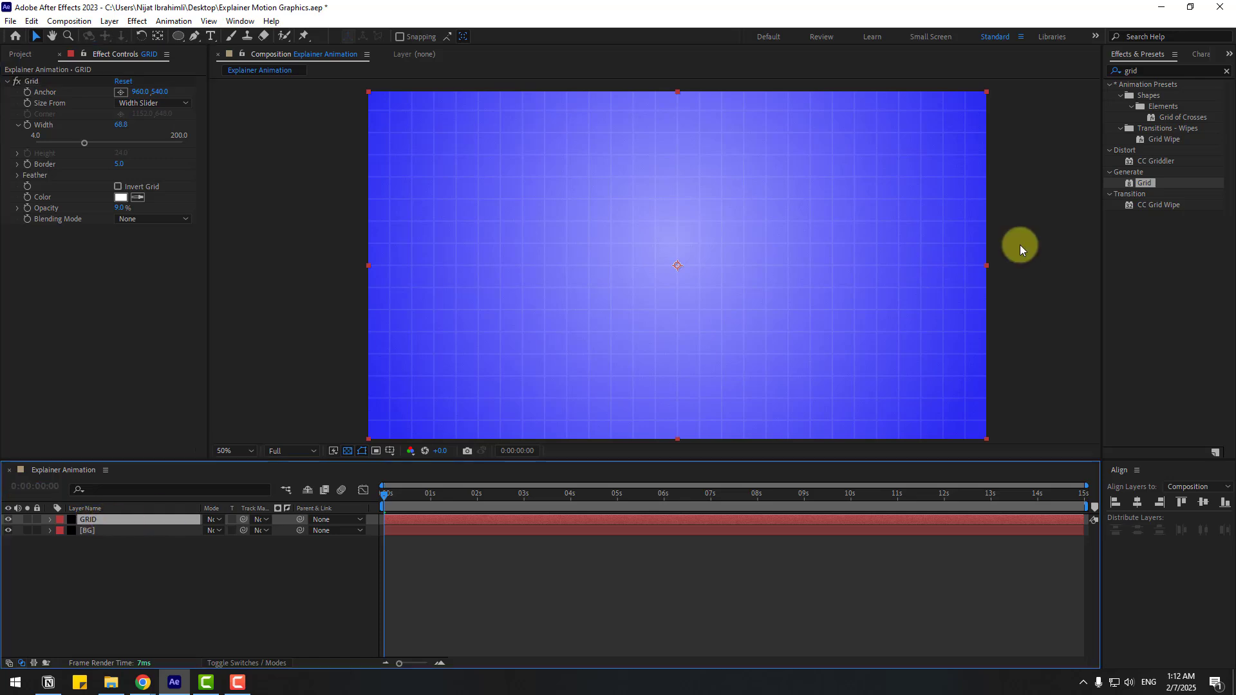
click(1145, 72)
click(1145, 74)
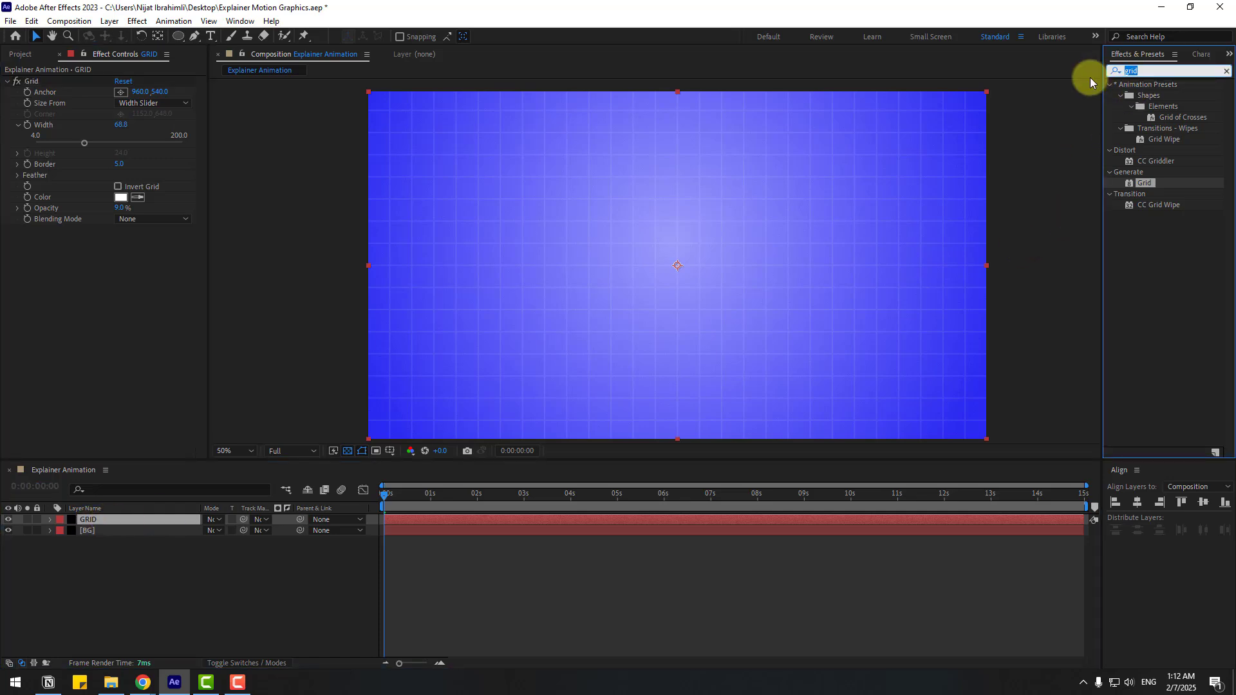
text(cc lens)
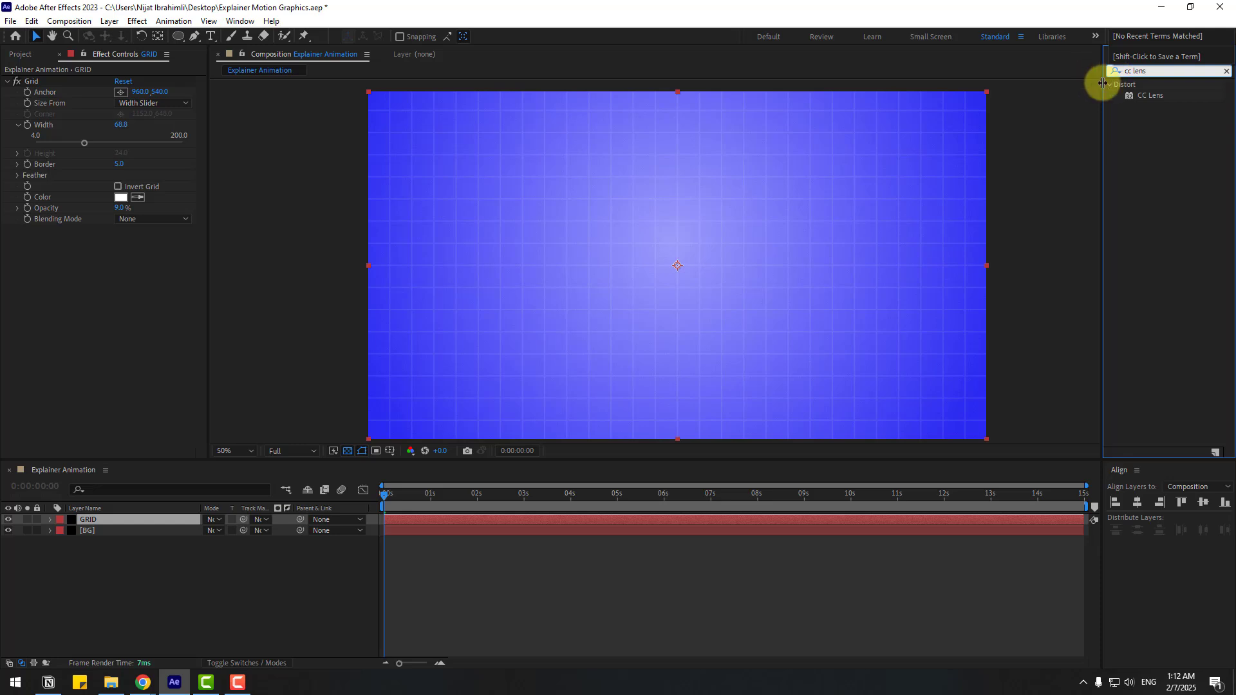
drag(1151, 95, 90, 520)
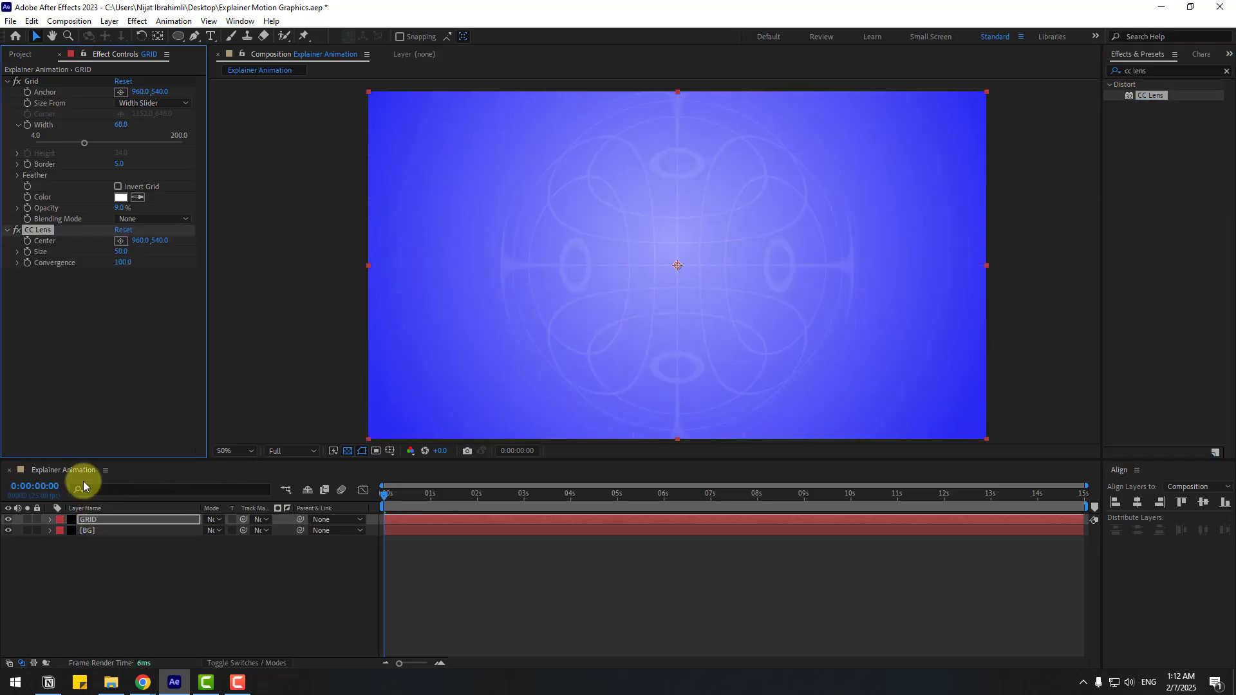
drag(120, 251, 231, 240)
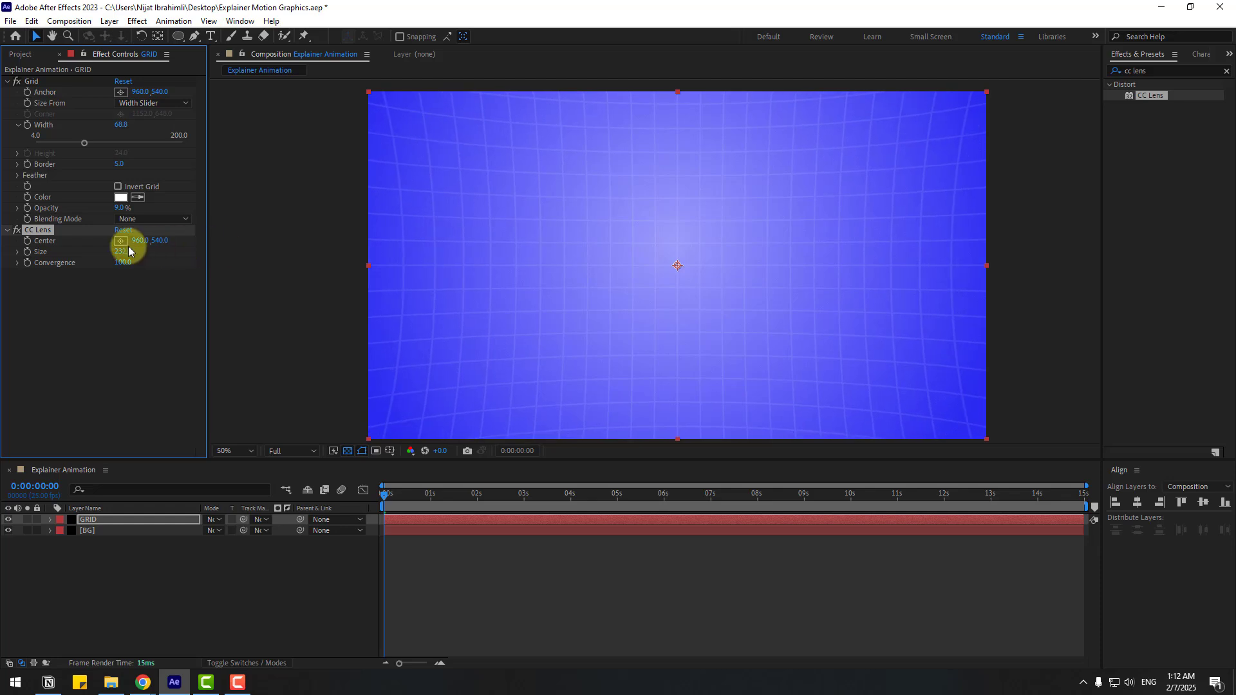
Pre-compose the GRID layer with all attributes moved into the new composition, and return to the Explainer Animation composition
right_click(83, 520)
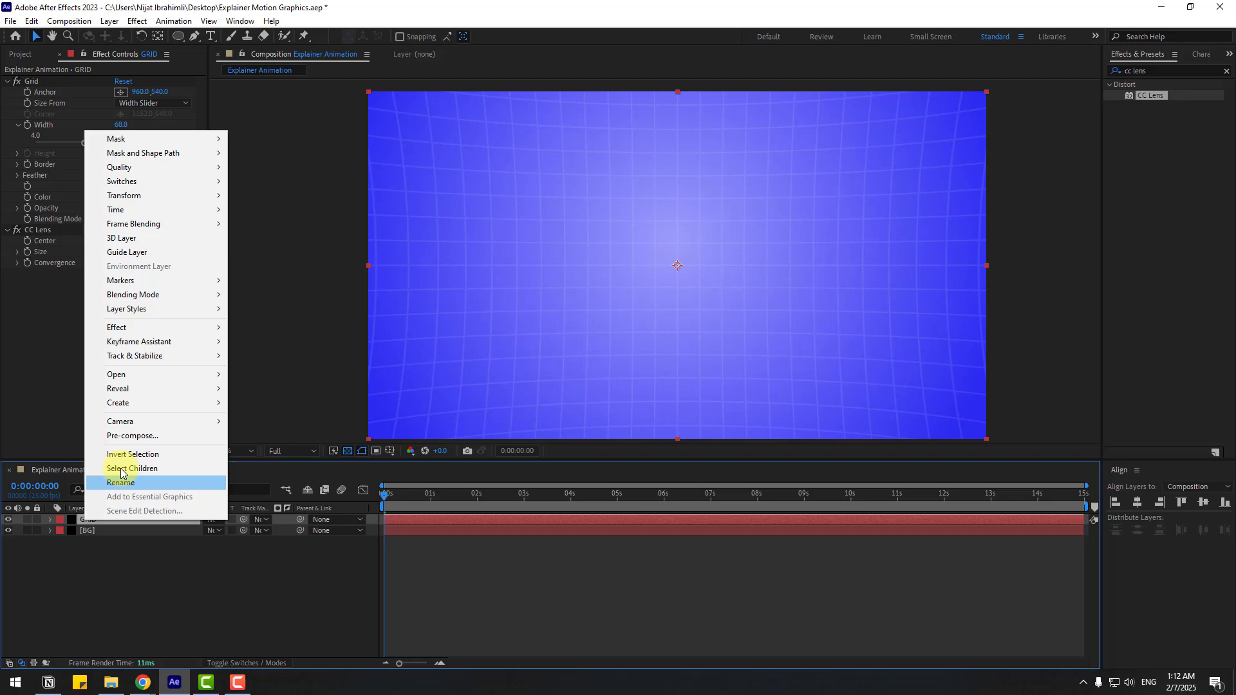
click(145, 437)
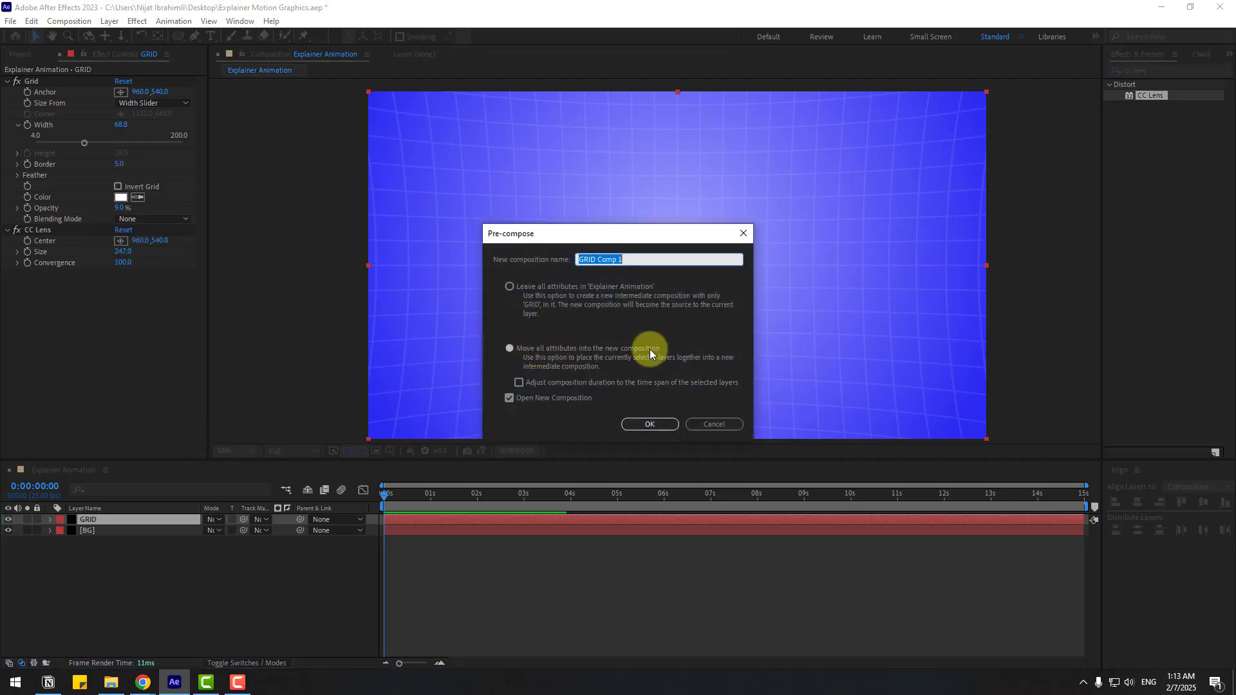
click(650, 424)
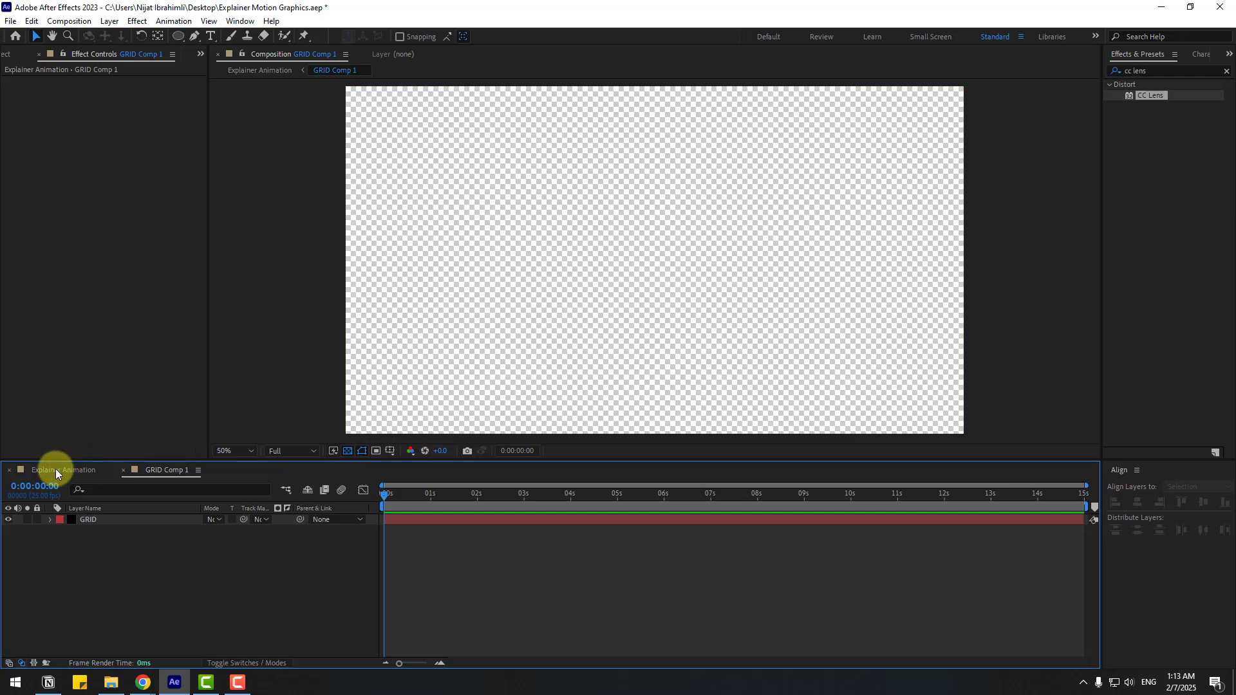
click(55, 469)
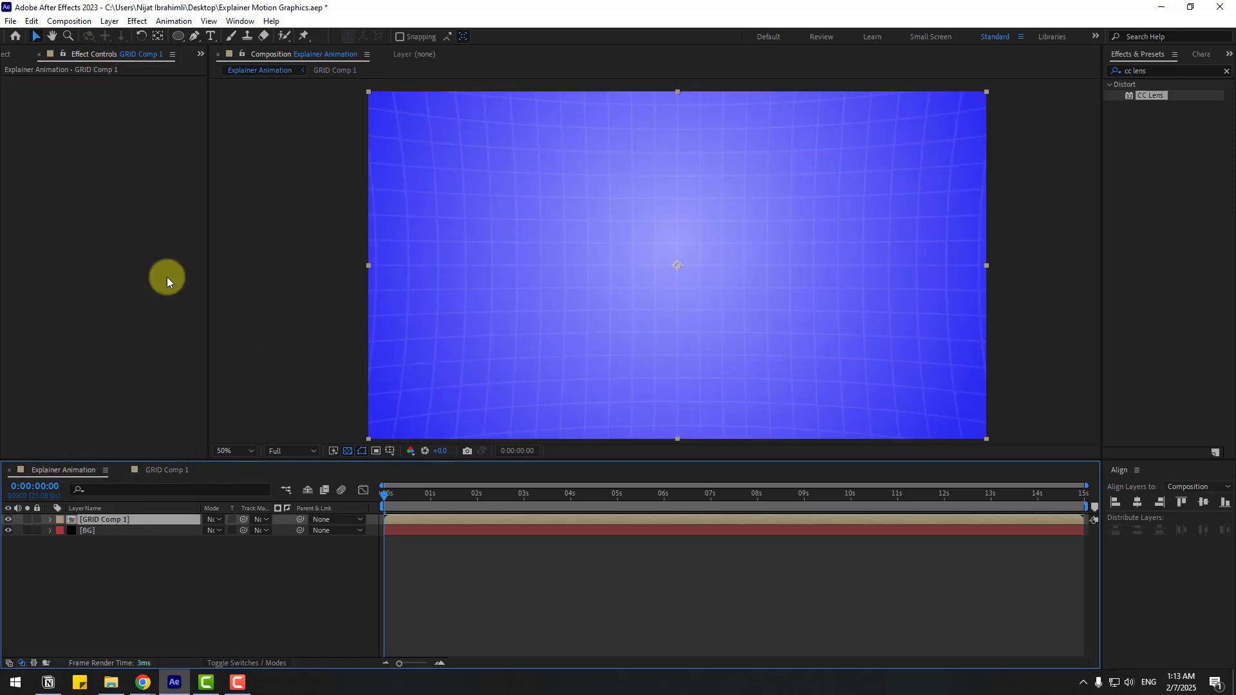
Draw a large elliptical mask over the middle of the pre-composed grid layer and invert it
drag(175, 39, 234, 60)
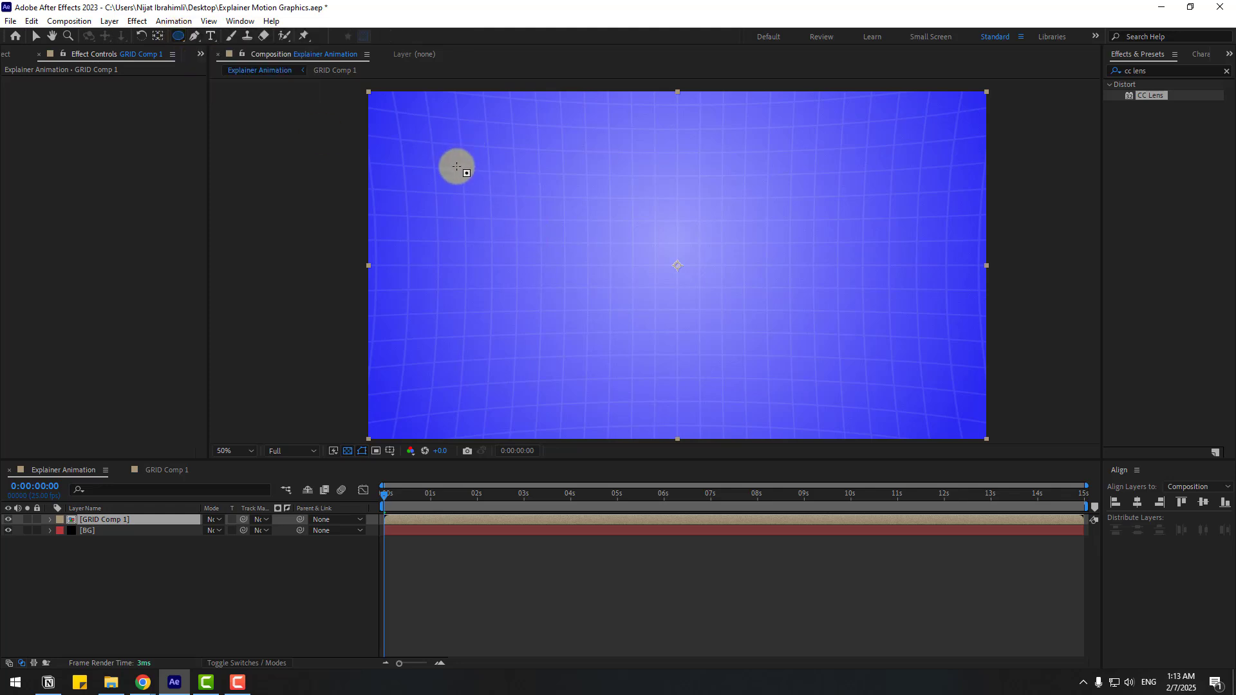
drag(456, 166, 916, 394)
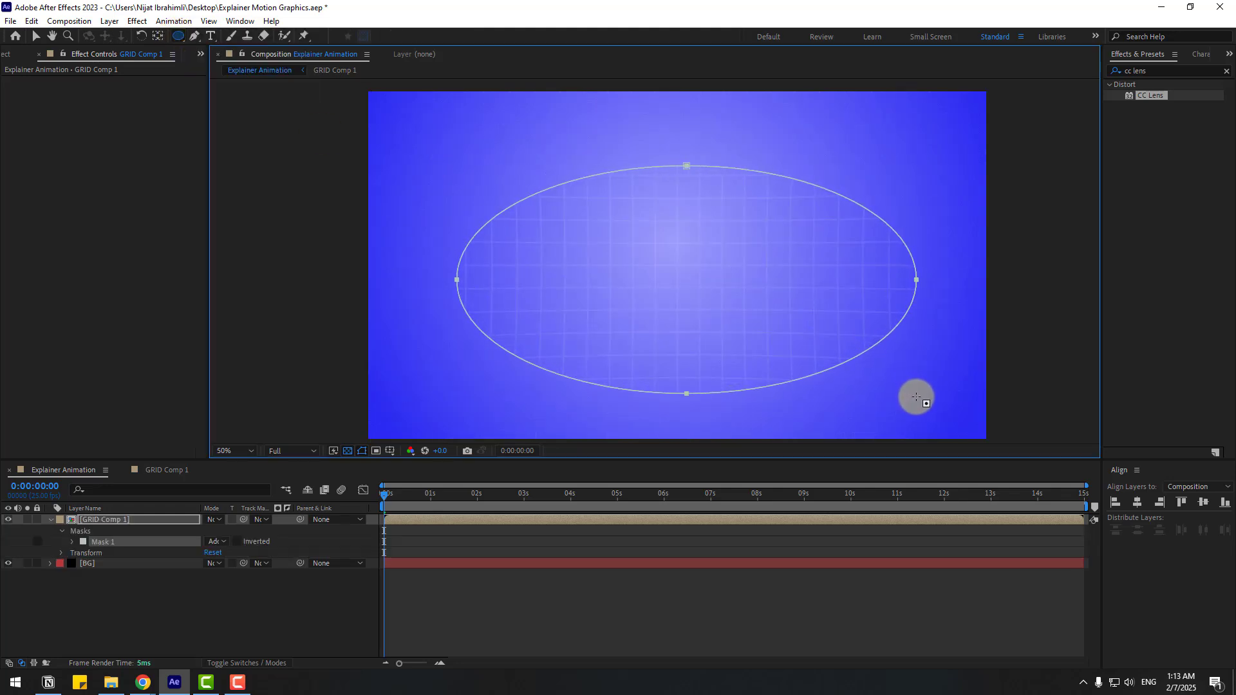
click(237, 547)
click(237, 542)
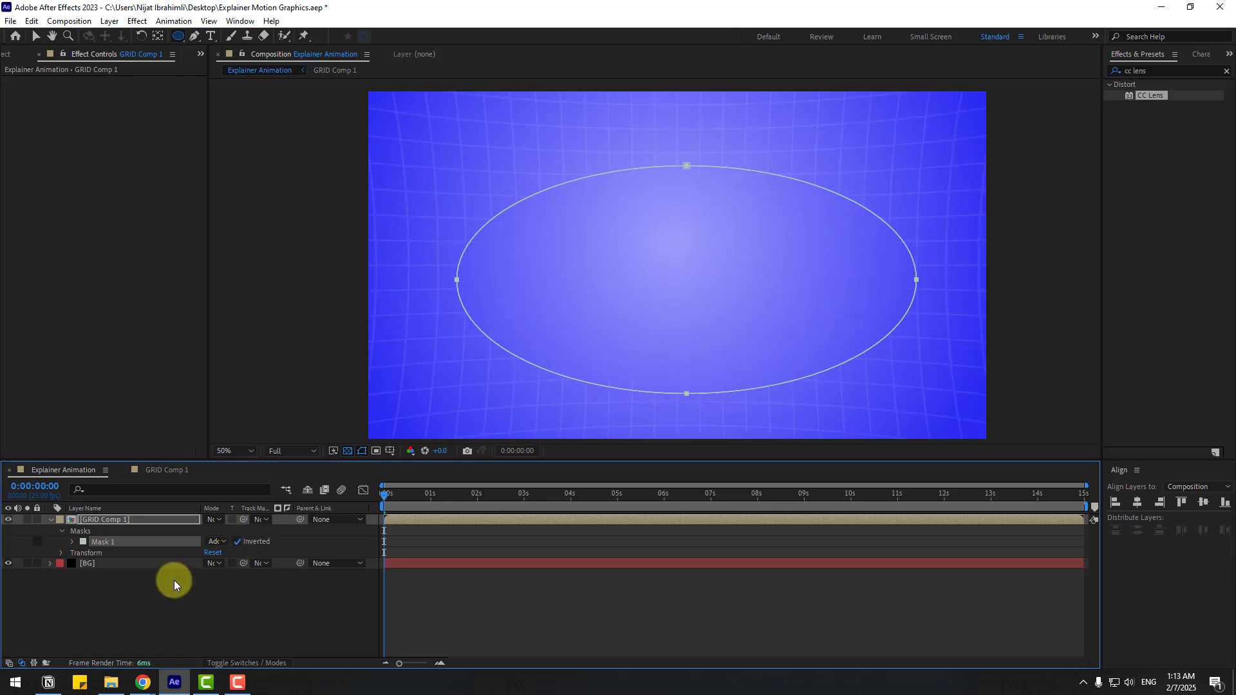
Set the elliptical mask's feather to about 220 pixels and deselect the layer
click(71, 542)
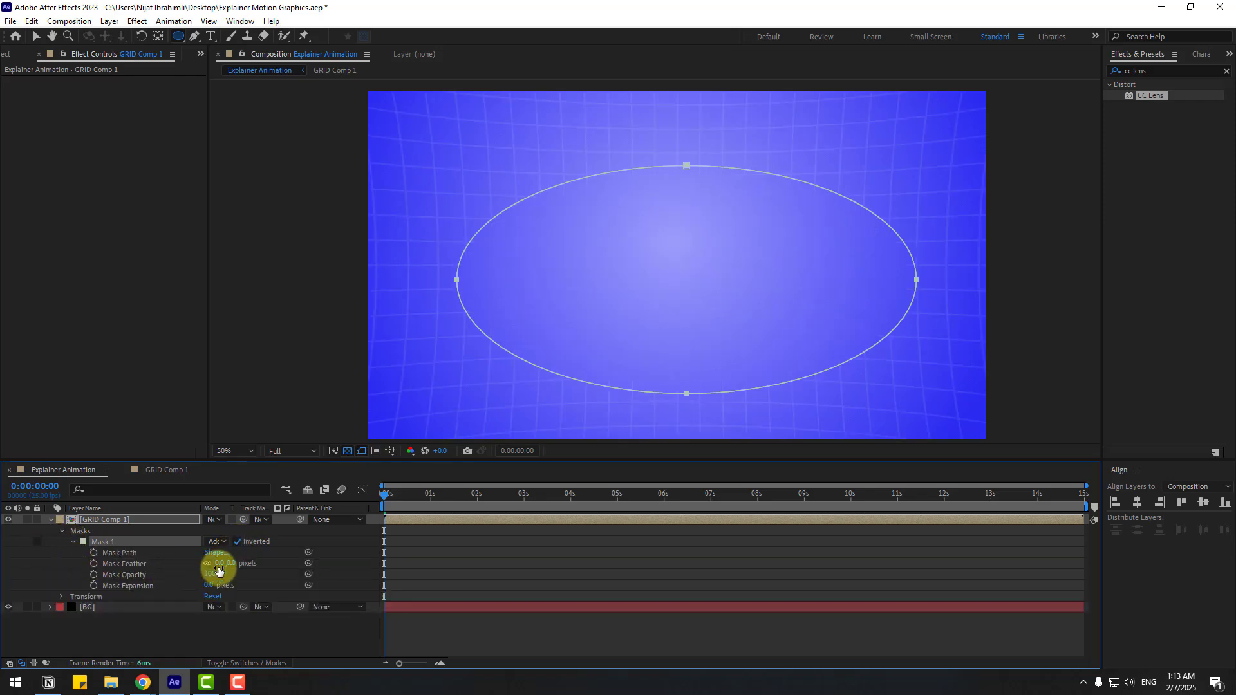
drag(222, 564, 450, 549)
click(505, 561)
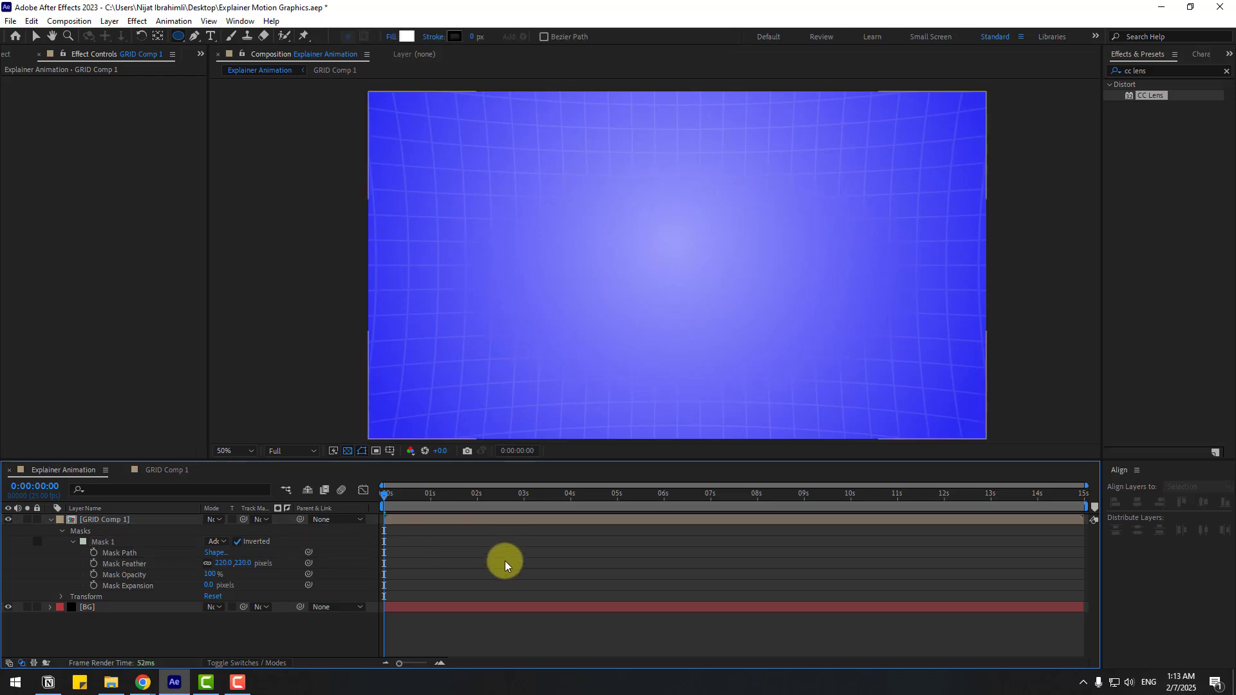
Collapse the grid composition layer's properties and lock both the GRID Comp 1 and BG layers
click(50, 519)
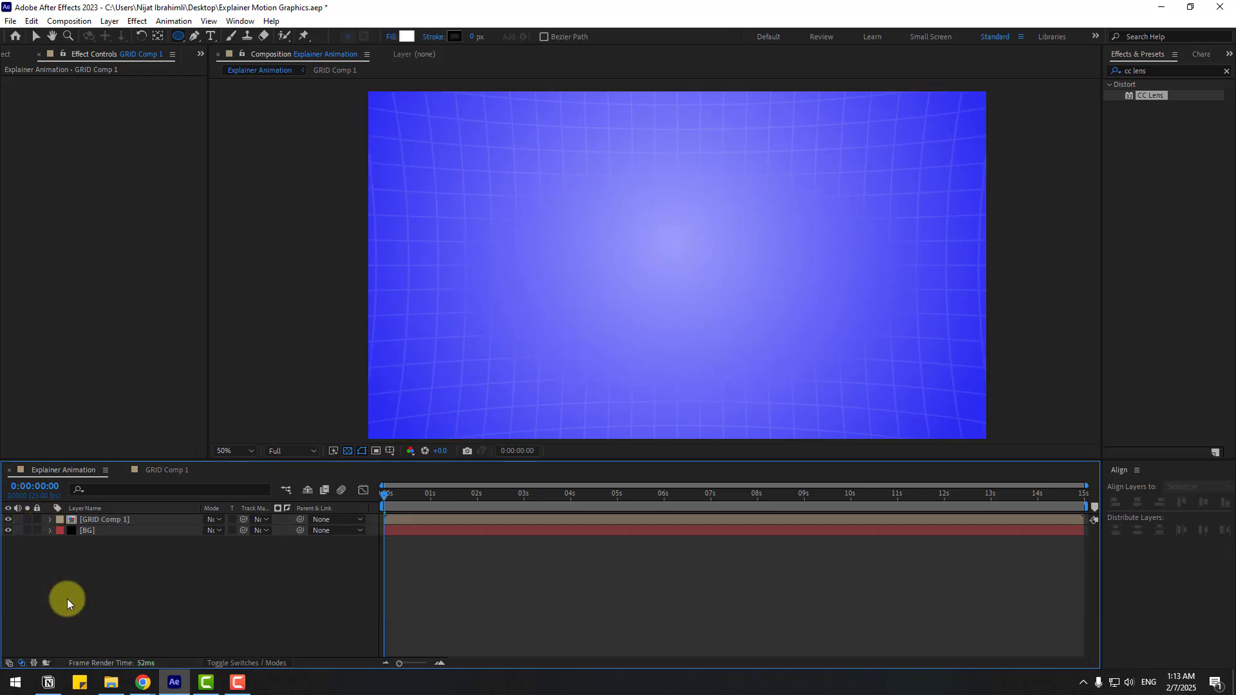
drag(93, 565, 126, 521)
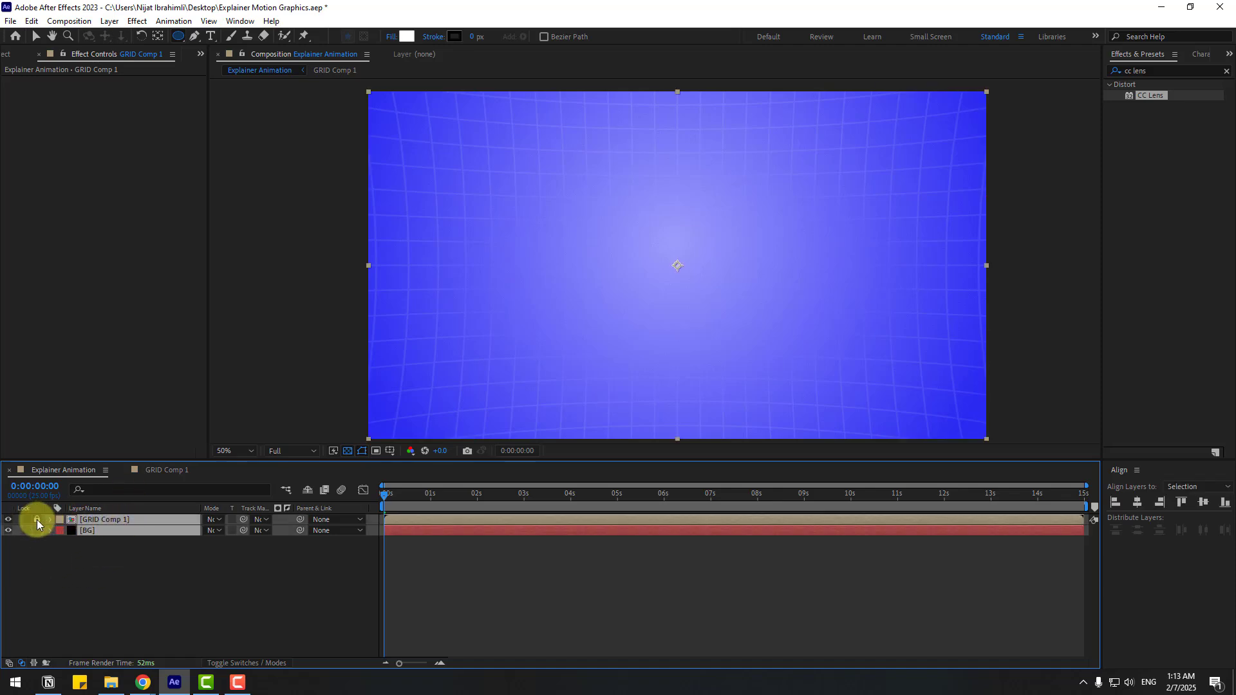
drag(36, 520, 37, 530)
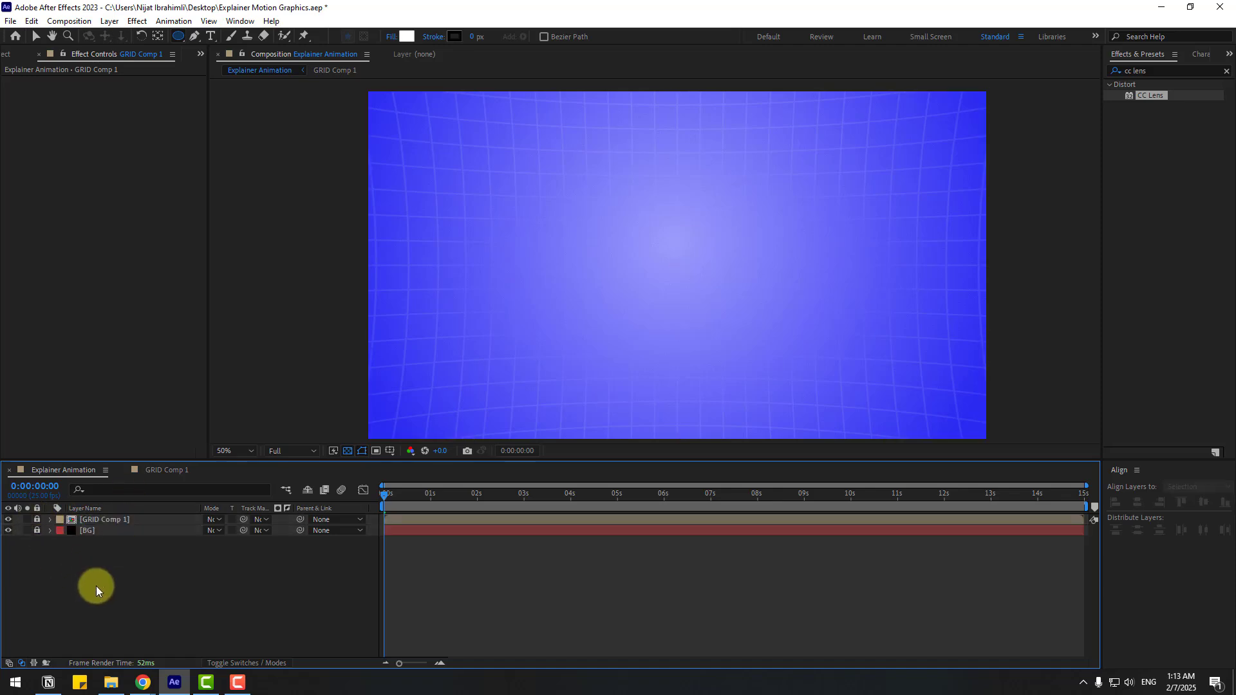
Add the Coin.mov, Magnifier.mov and Stack of Money.mov footage to the Explainer Animation composition above the grid layer
click(9, 54)
click(40, 182)
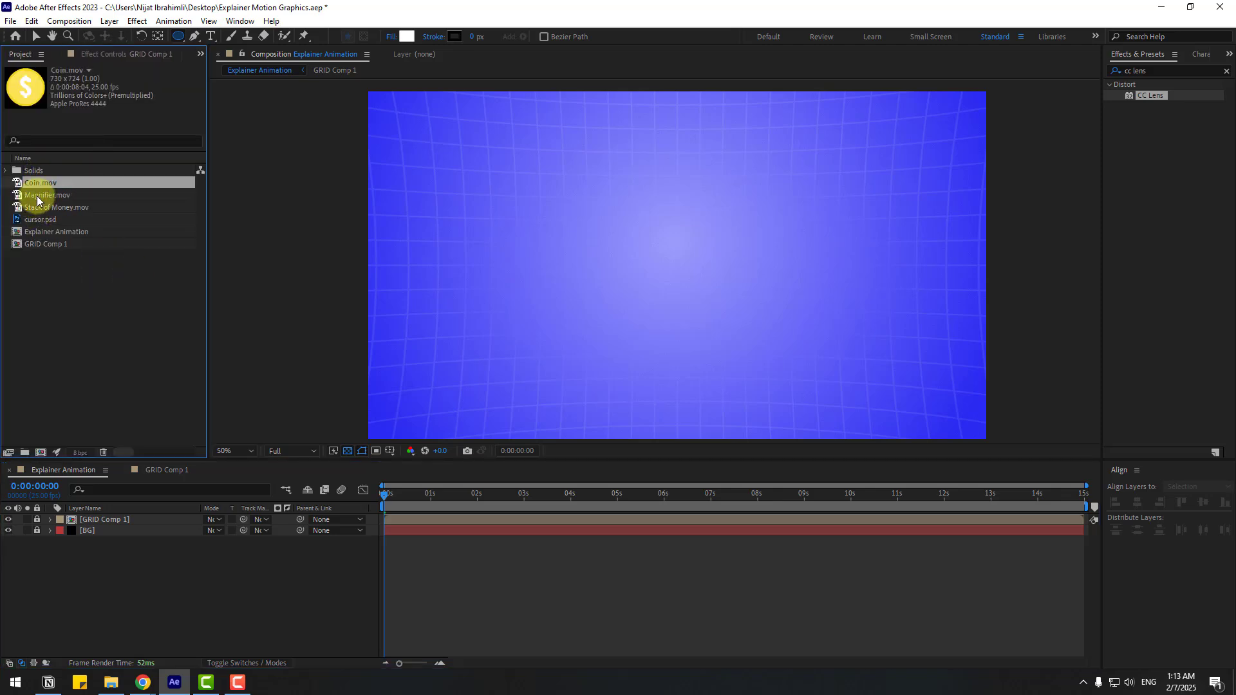
ctrl+click(42, 196)
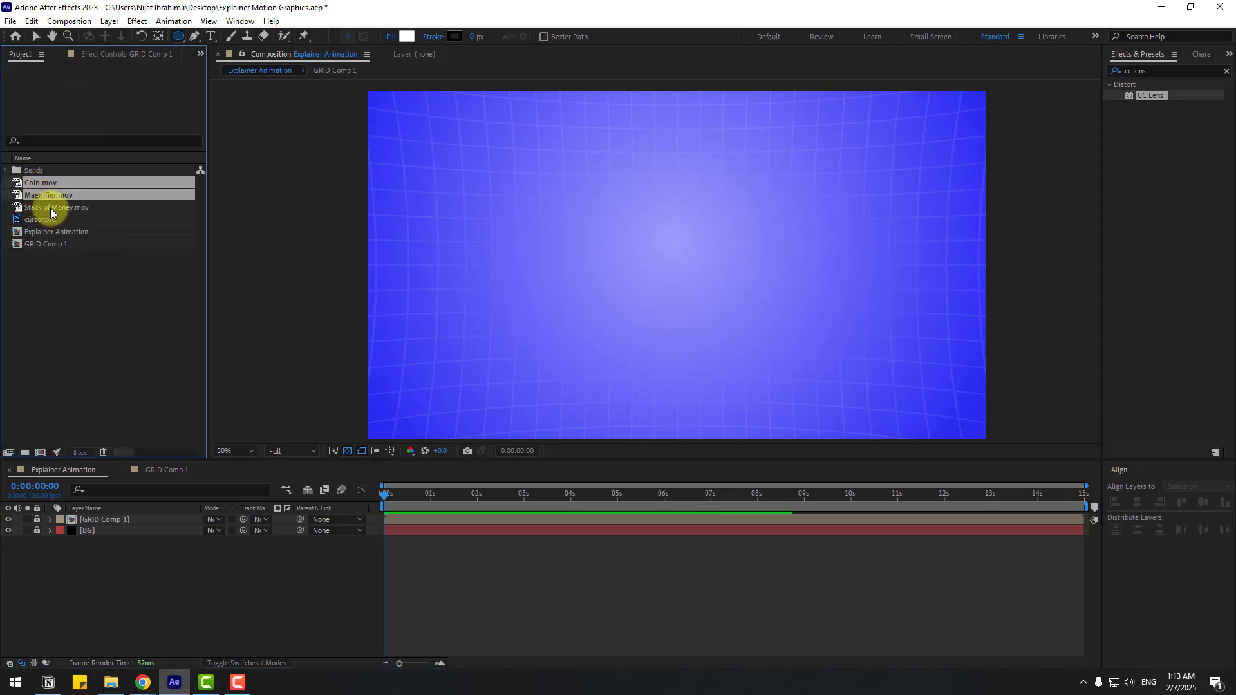
ctrl+click(53, 207)
drag(90, 206, 142, 516)
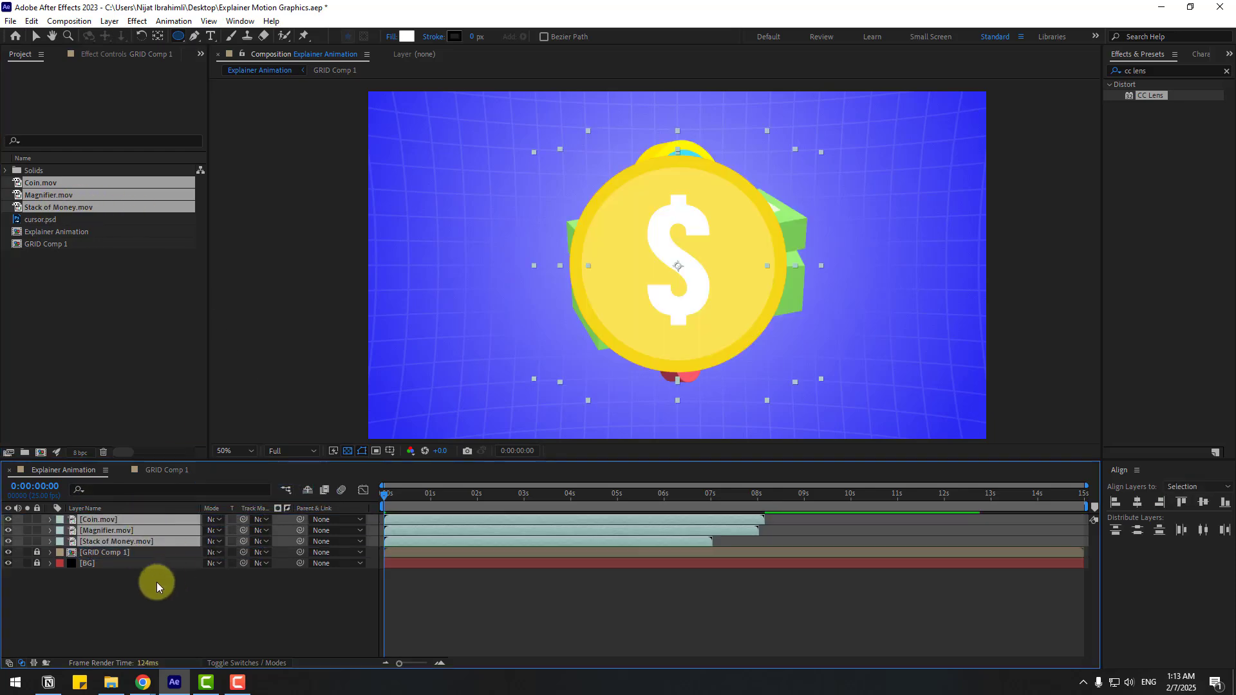
Scale the three footage layers down together to roughly half their size and save the project
key(s)
drag(222, 531, 178, 573)
key(s)
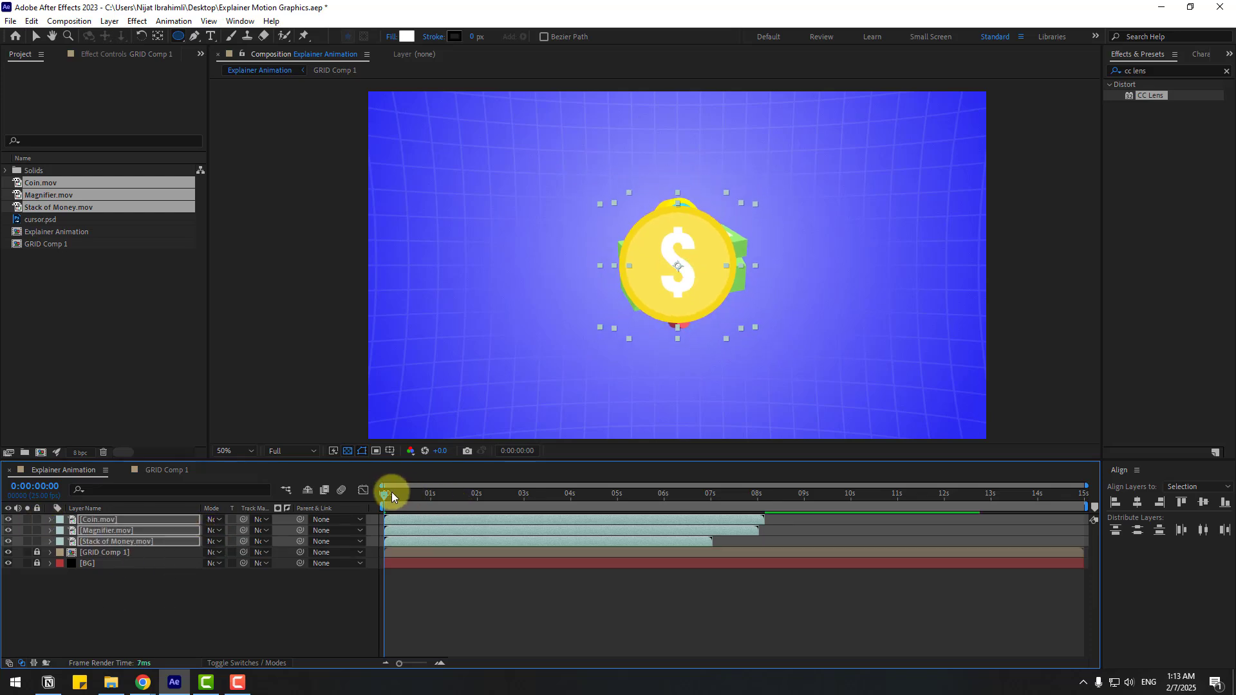
drag(392, 495, 300, 509)
click(261, 586)
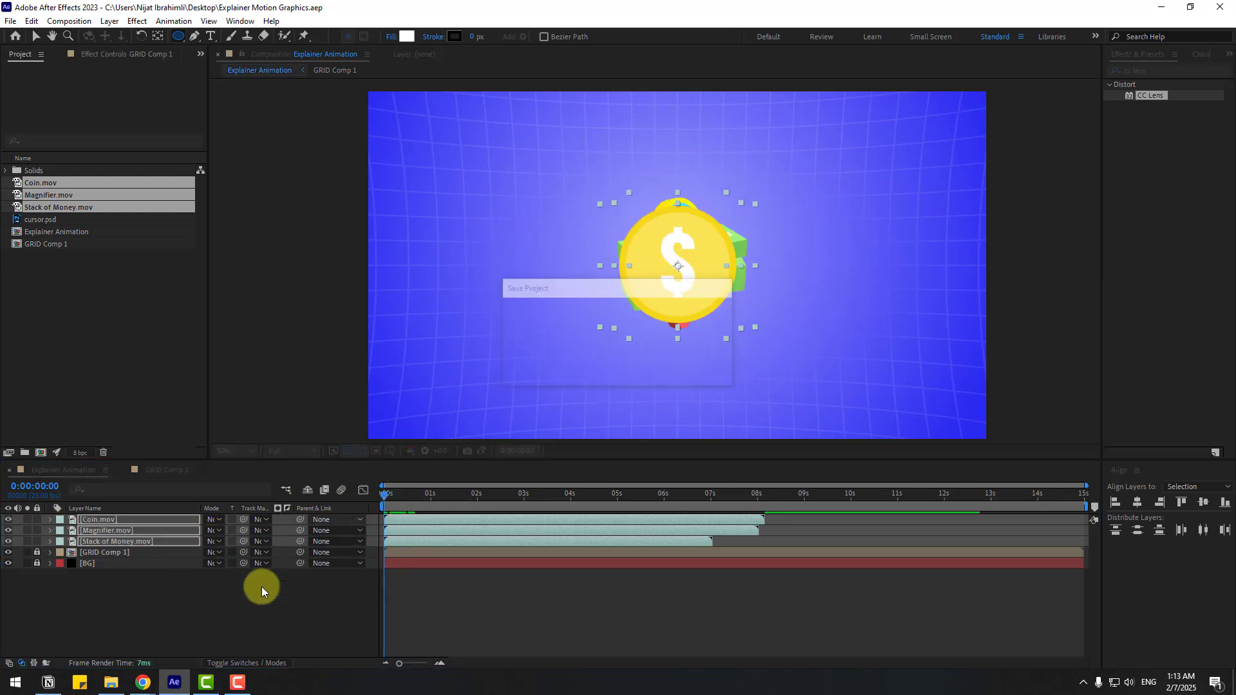
Spread the icons out by moving the coin to the left of the money stack and the magnifier to its right
click(101, 520)
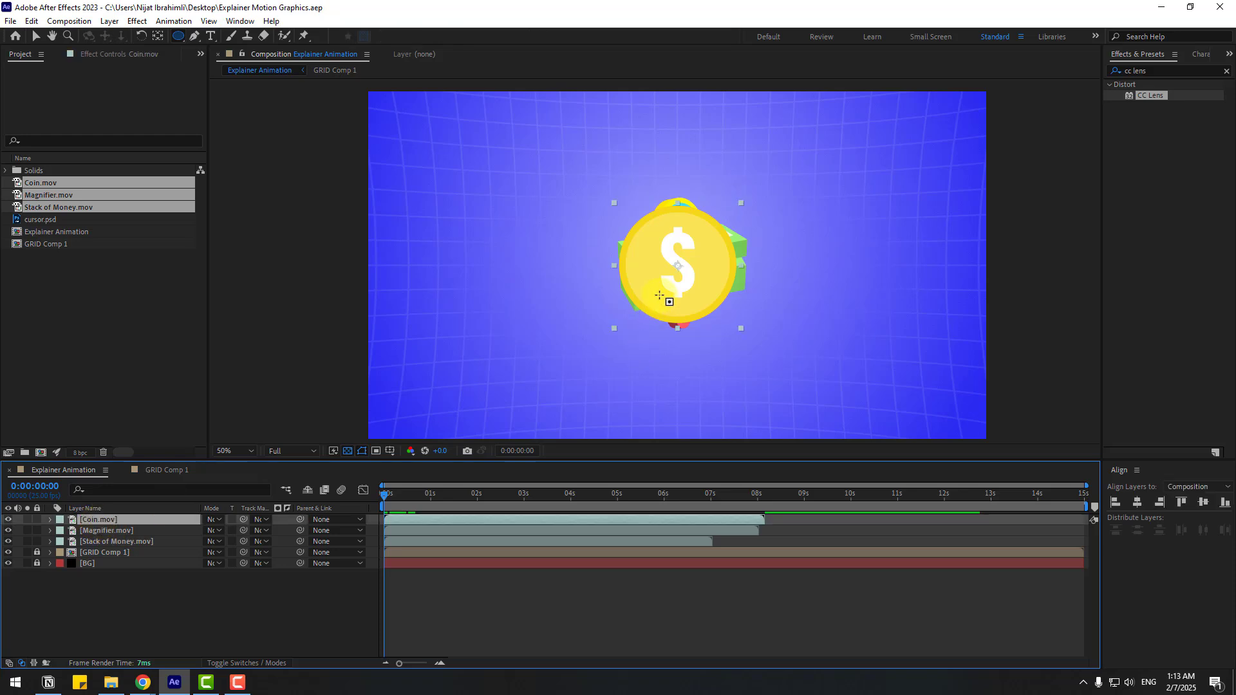
drag(659, 295, 497, 295)
click(697, 282)
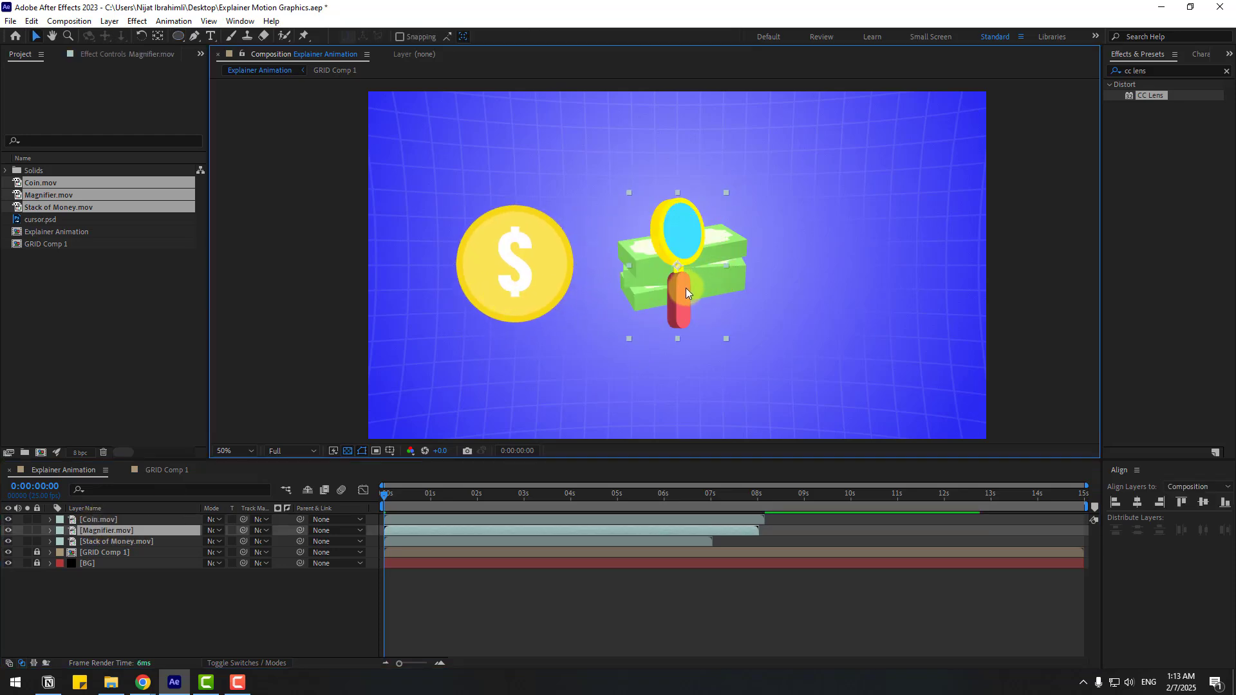
drag(685, 288, 865, 278)
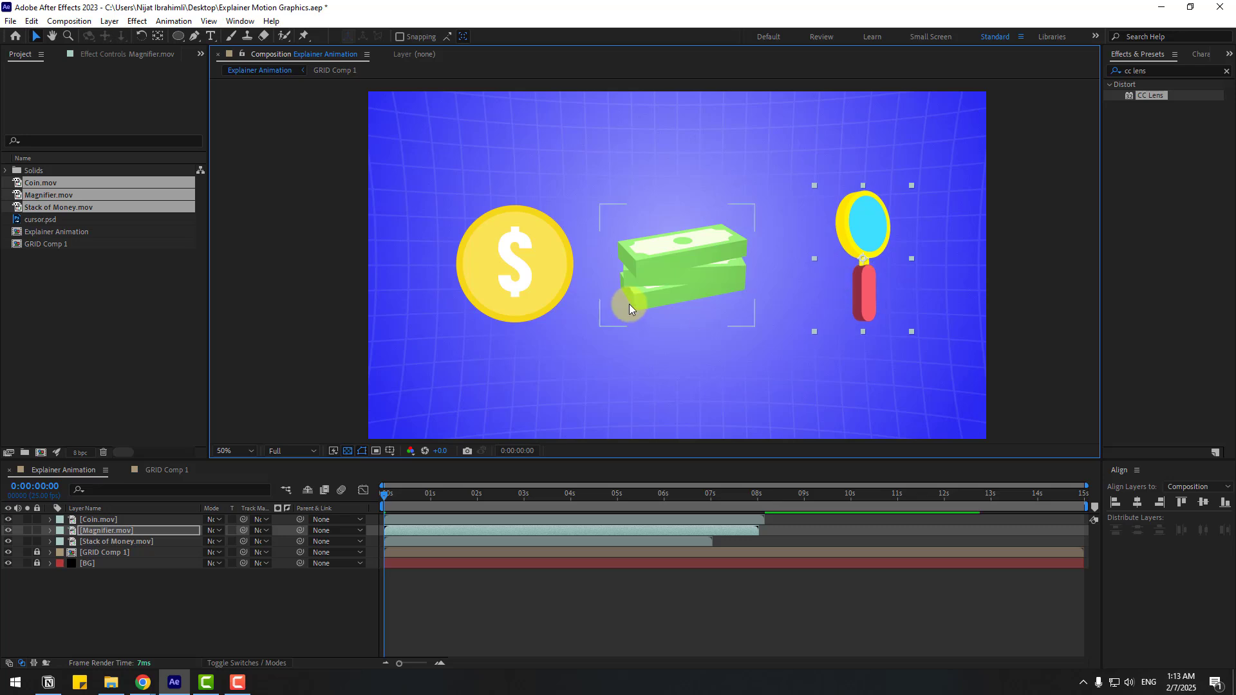
drag(394, 493, 438, 501)
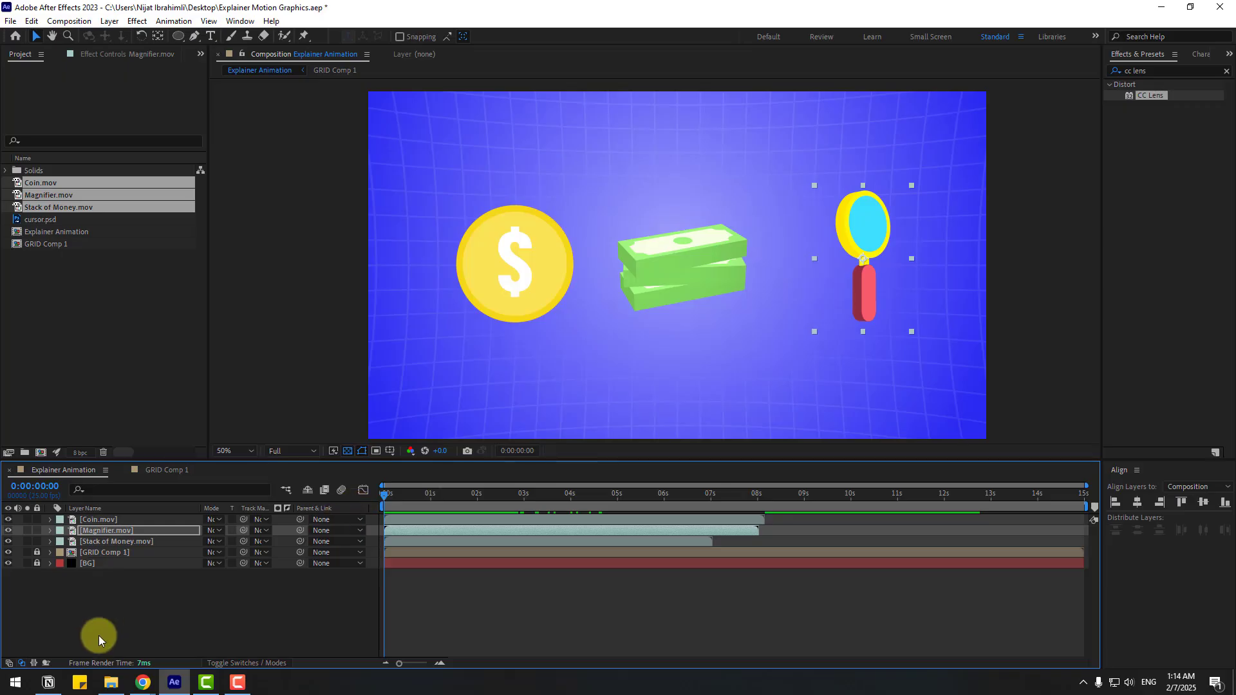
Hide the coin, magnifier and money stack footage layers and save the project
click(97, 632)
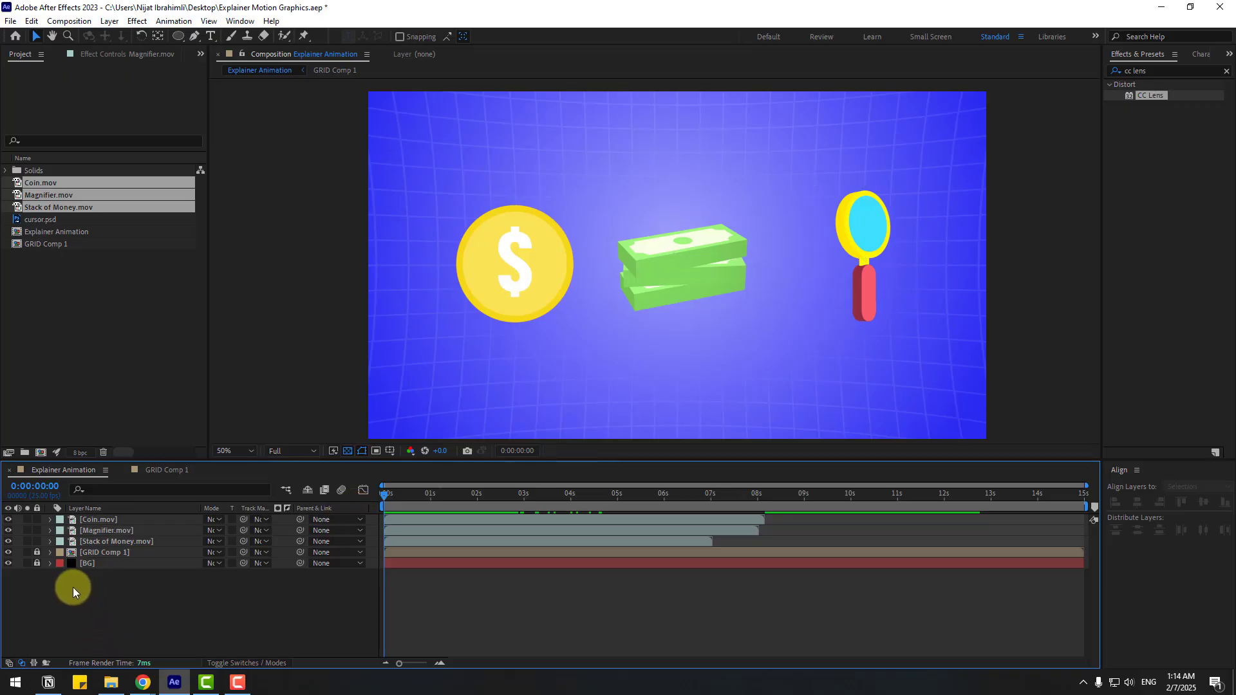
drag(7, 520, 8, 542)
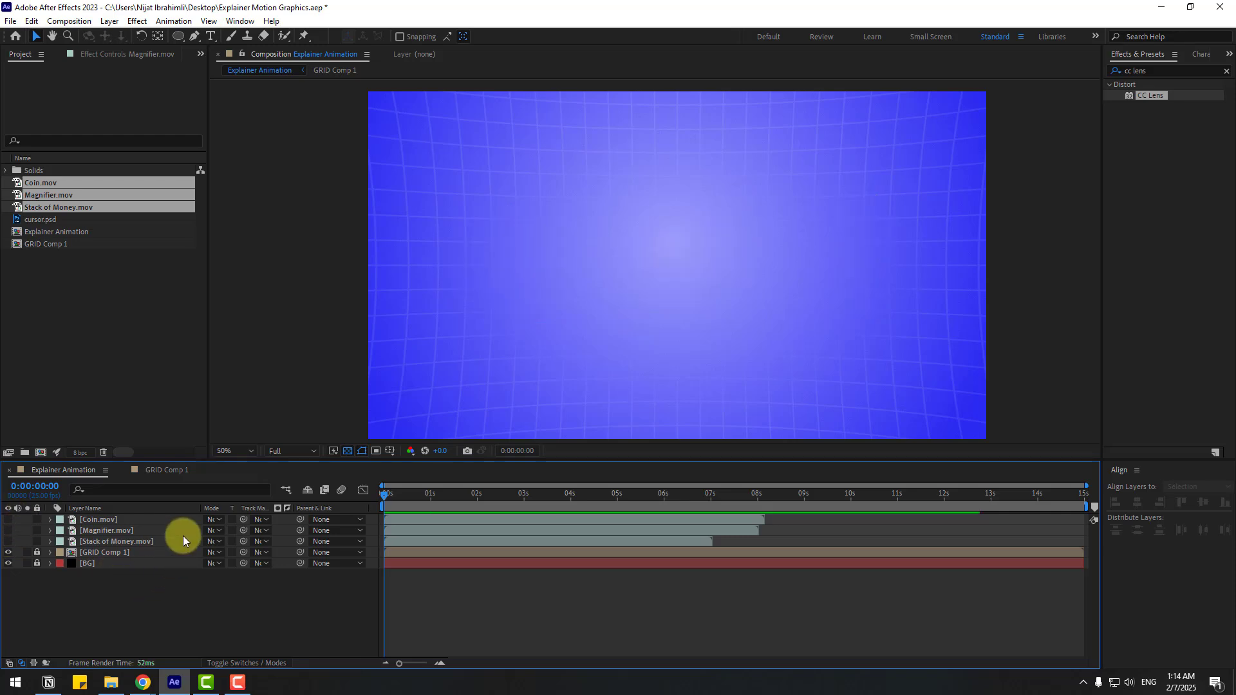
key(ctrl+s)
Draw an upright white rounded rectangle of about 442 by 580 pixels near the middle of the composition
click(176, 37)
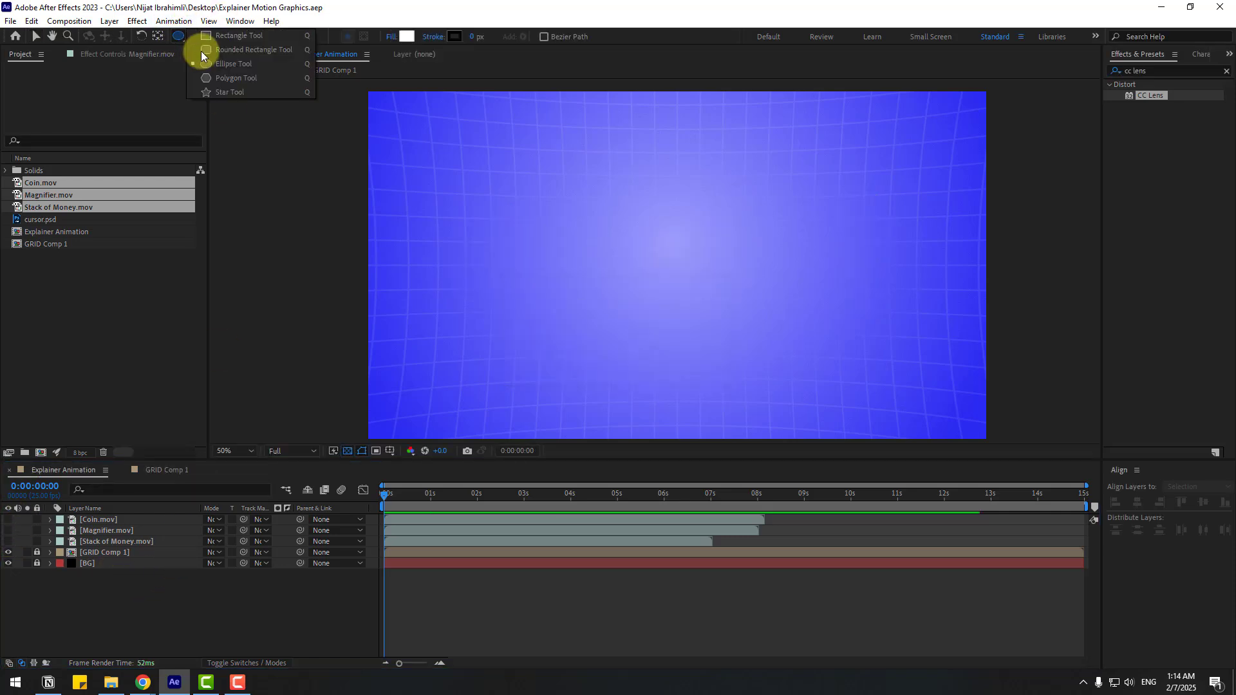
click(254, 50)
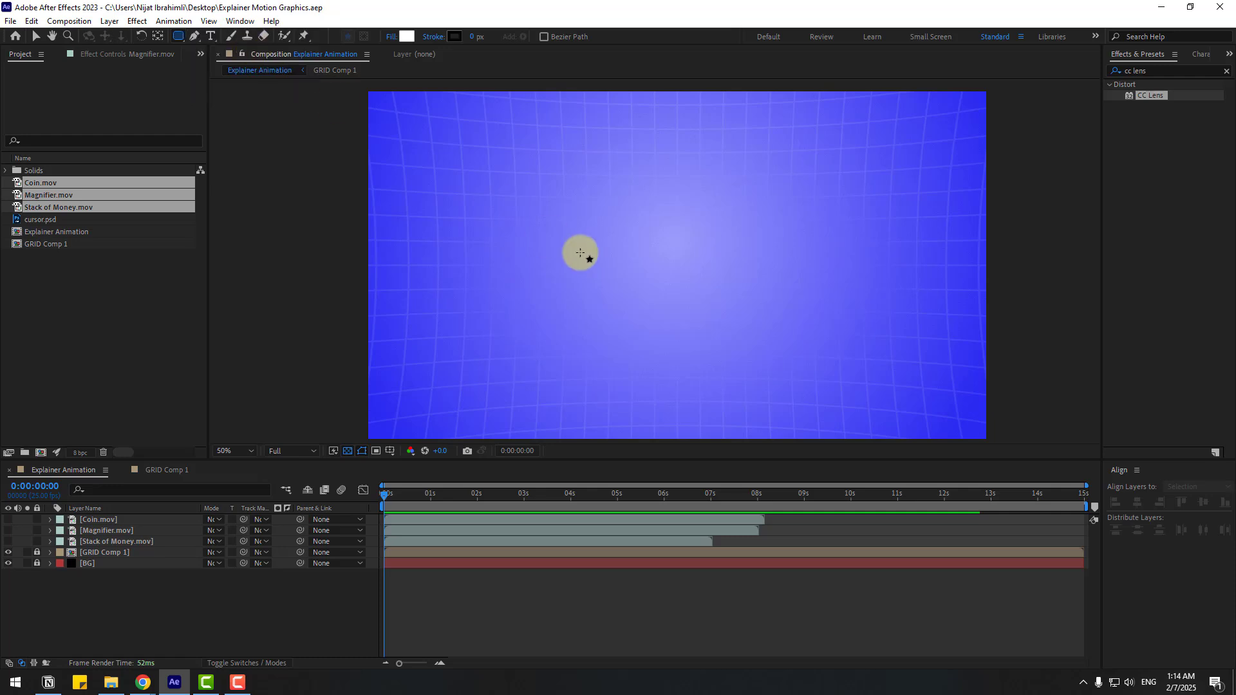
mouse_move(573, 186)
mouse_down()
mouse_move(611, 294)
mouse_move(678, 367)
mouse_move(717, 375)
mouse_up()
click(37, 38)
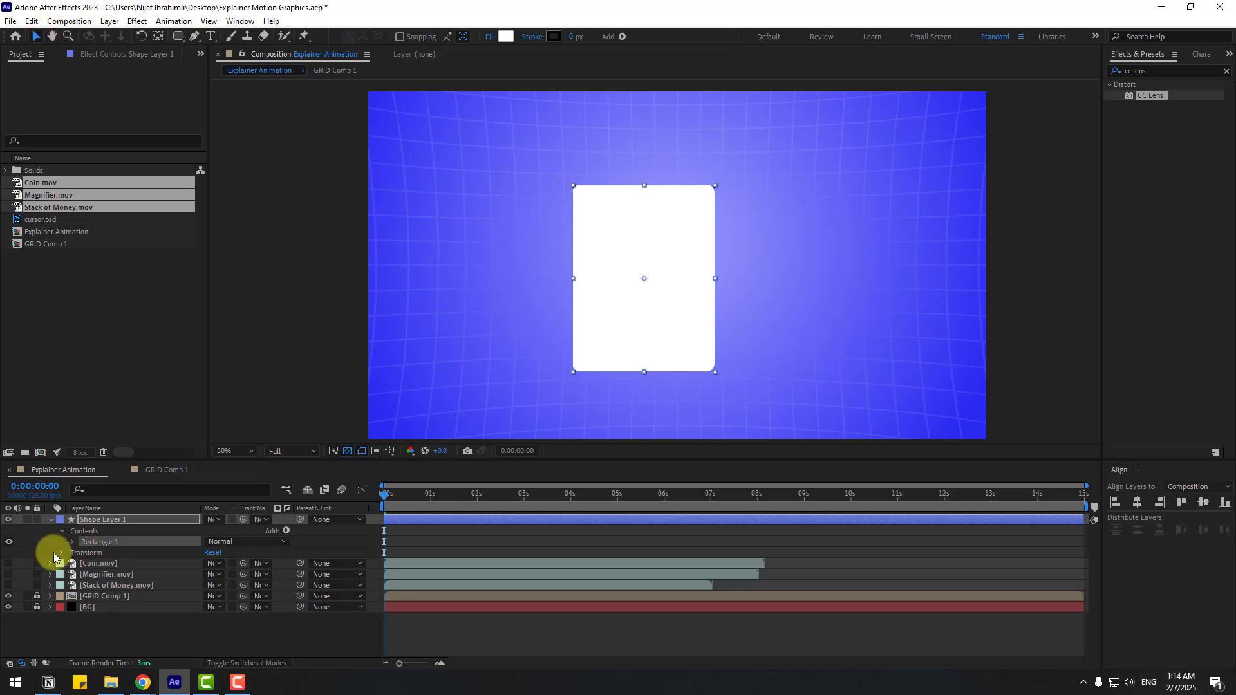
Set the roundness of the white rectangle's path to 75 and deselect the shape
click(72, 542)
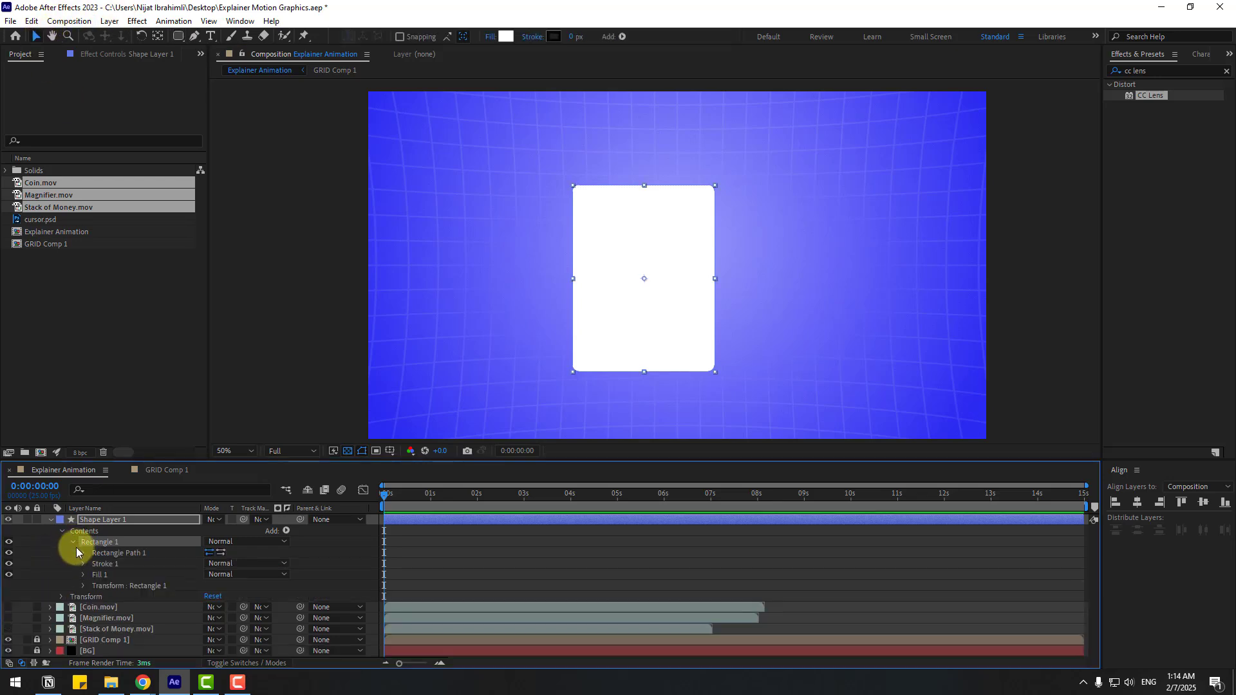
click(83, 553)
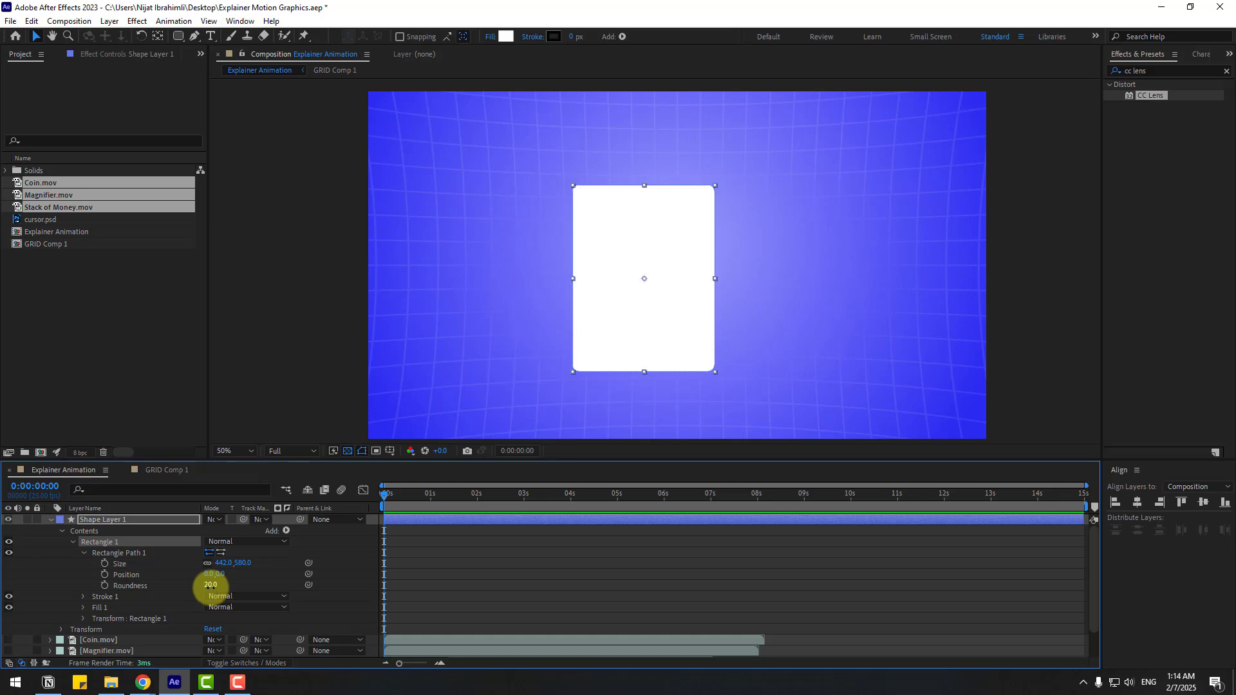
drag(211, 586, 519, 587)
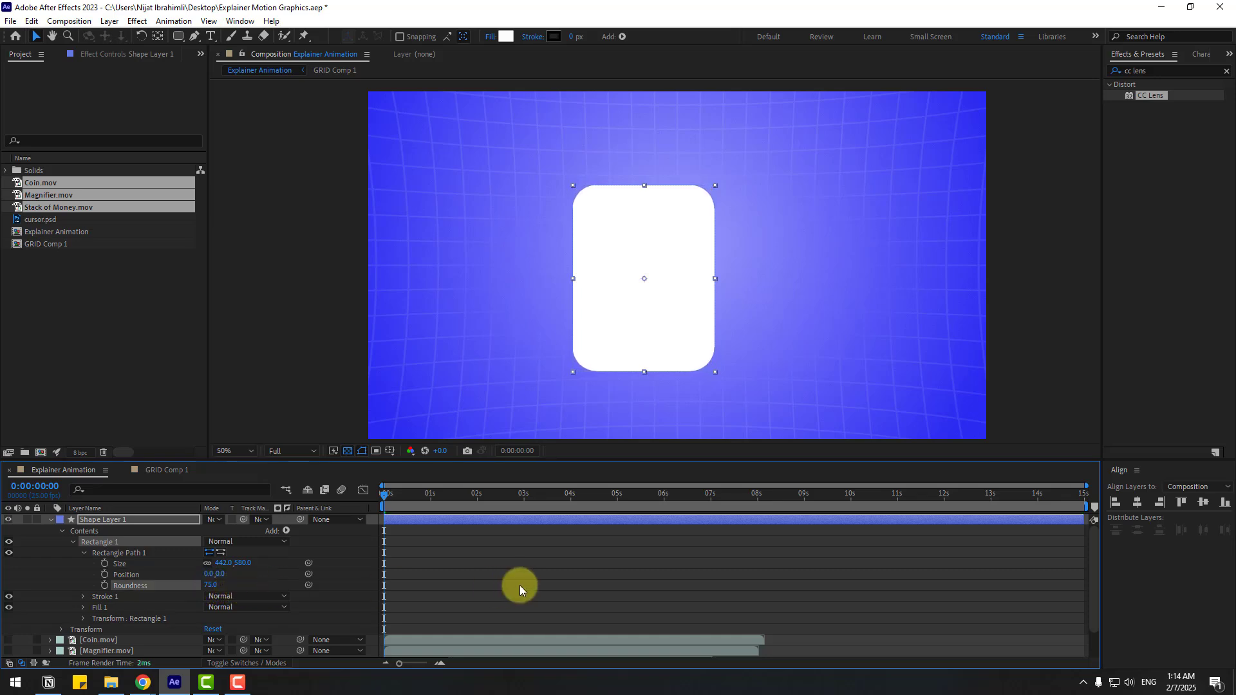
click(520, 586)
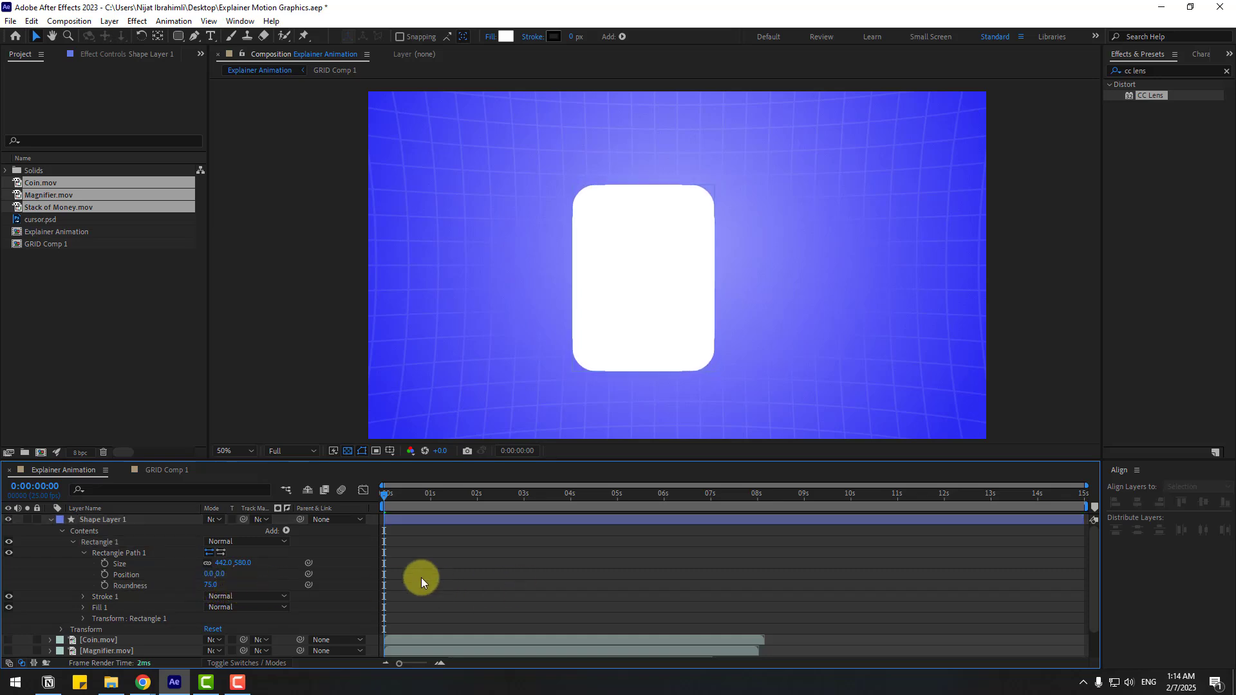
Collapse the shape layer's properties and rename the layer COIN
click(51, 520)
click(145, 519)
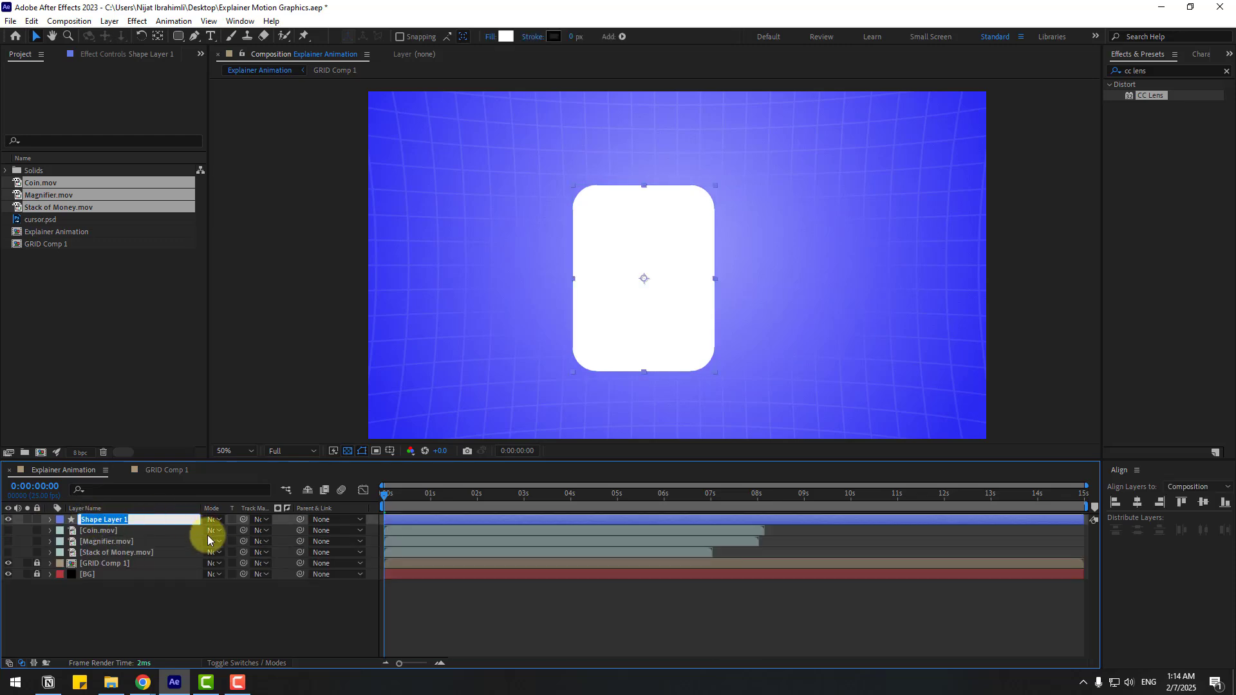
text(COIN)
key(Return)
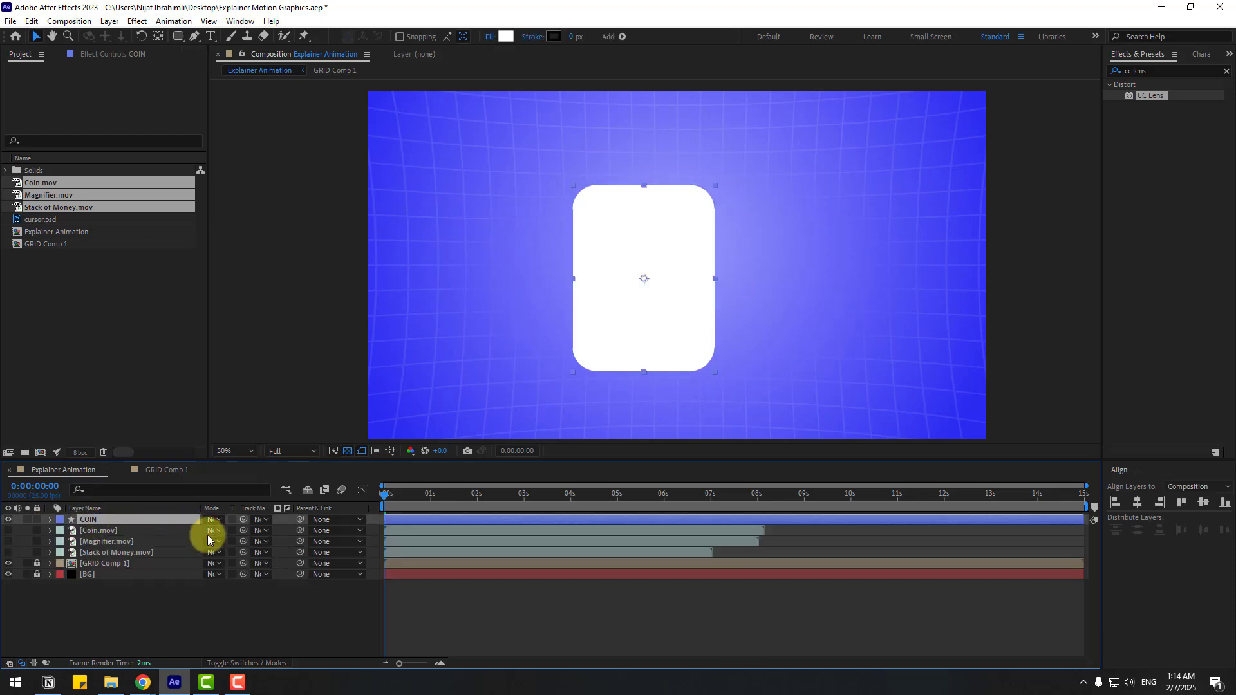
Lower the COIN layer's opacity to make the white card slightly translucent
key(t)
drag(207, 530, 182, 533)
key(t)
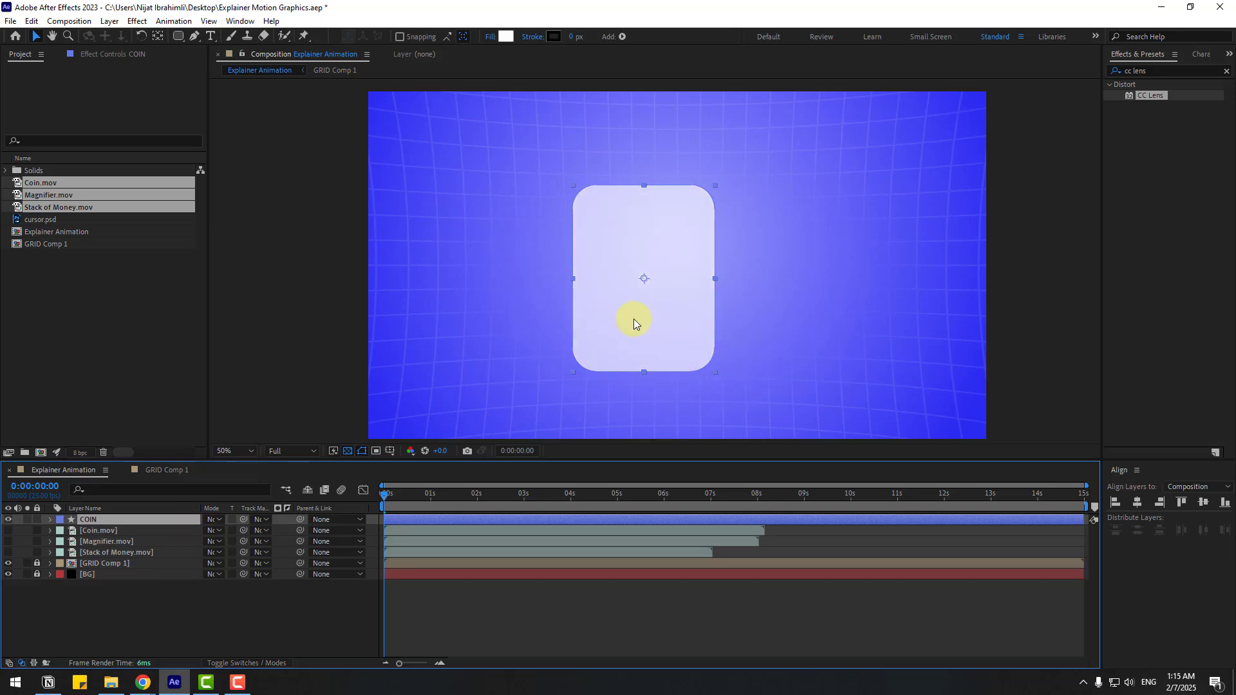
Turn on the title/action safe guides and place the COIN card with its left edge on the left title-safe line
drag(640, 309, 460, 312)
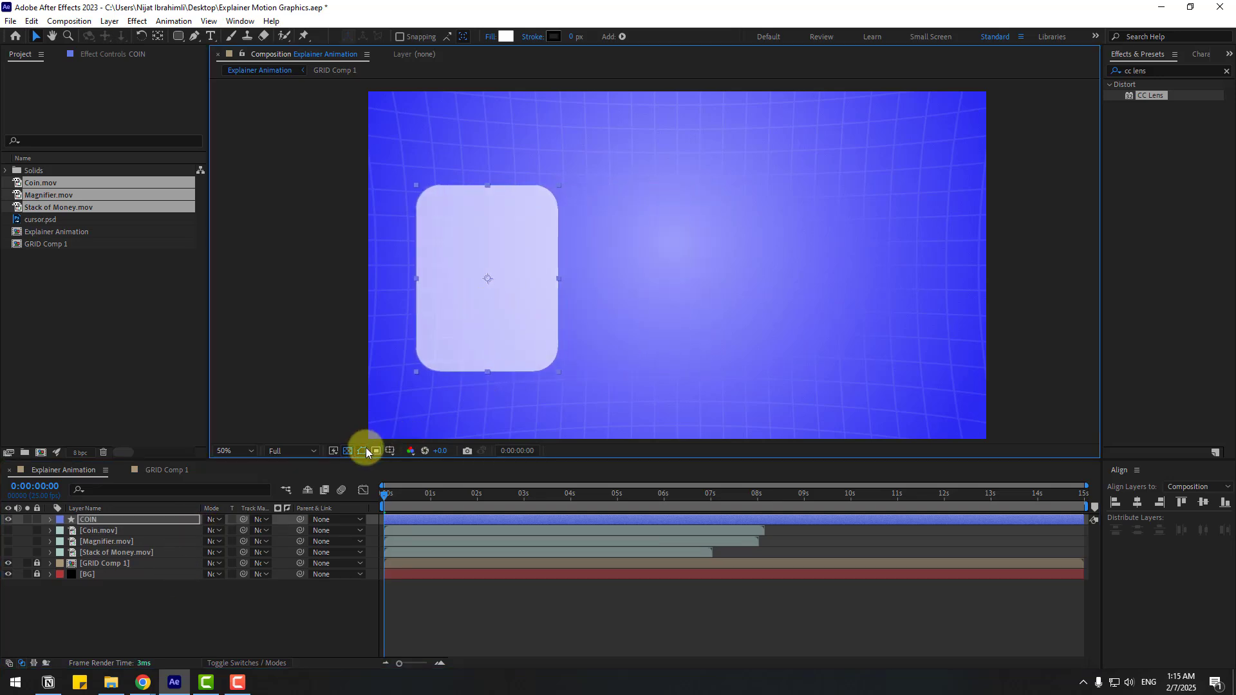
click(390, 452)
click(415, 466)
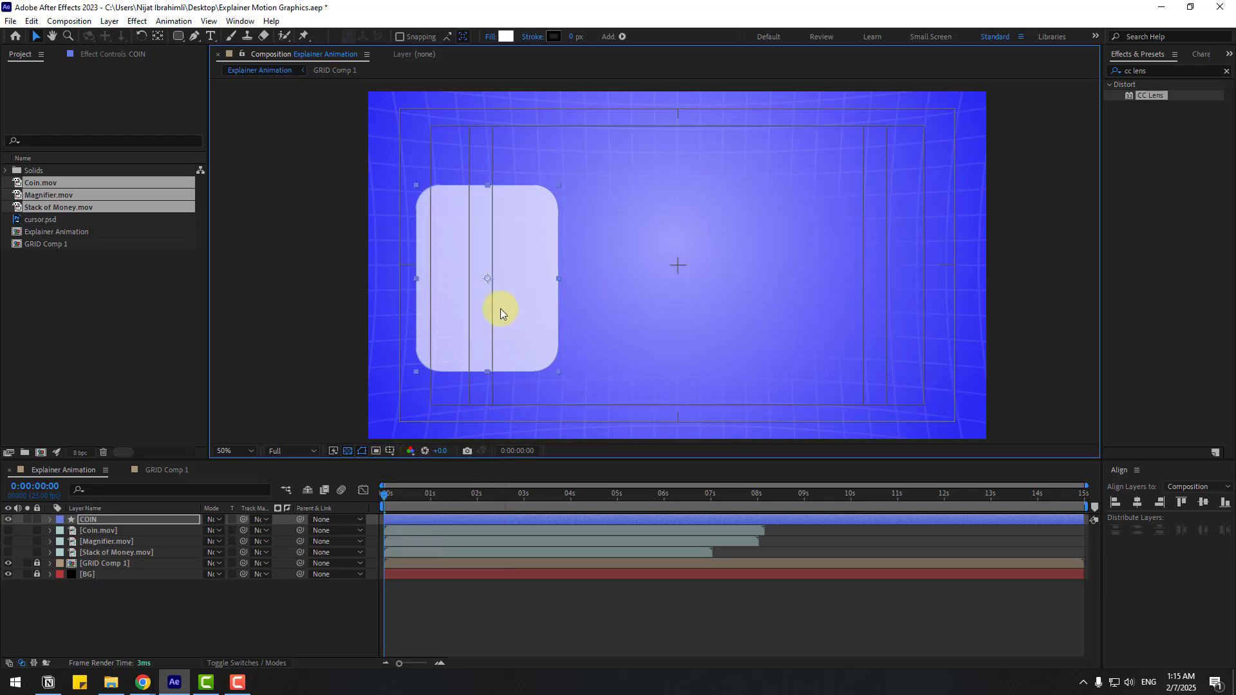
mouse_move(479, 301)
mouse_down()
mouse_move(527, 302)
mouse_move(493, 302)
mouse_up()
Centre the COIN card vertically in the composition with the Align options
click(173, 602)
click(94, 520)
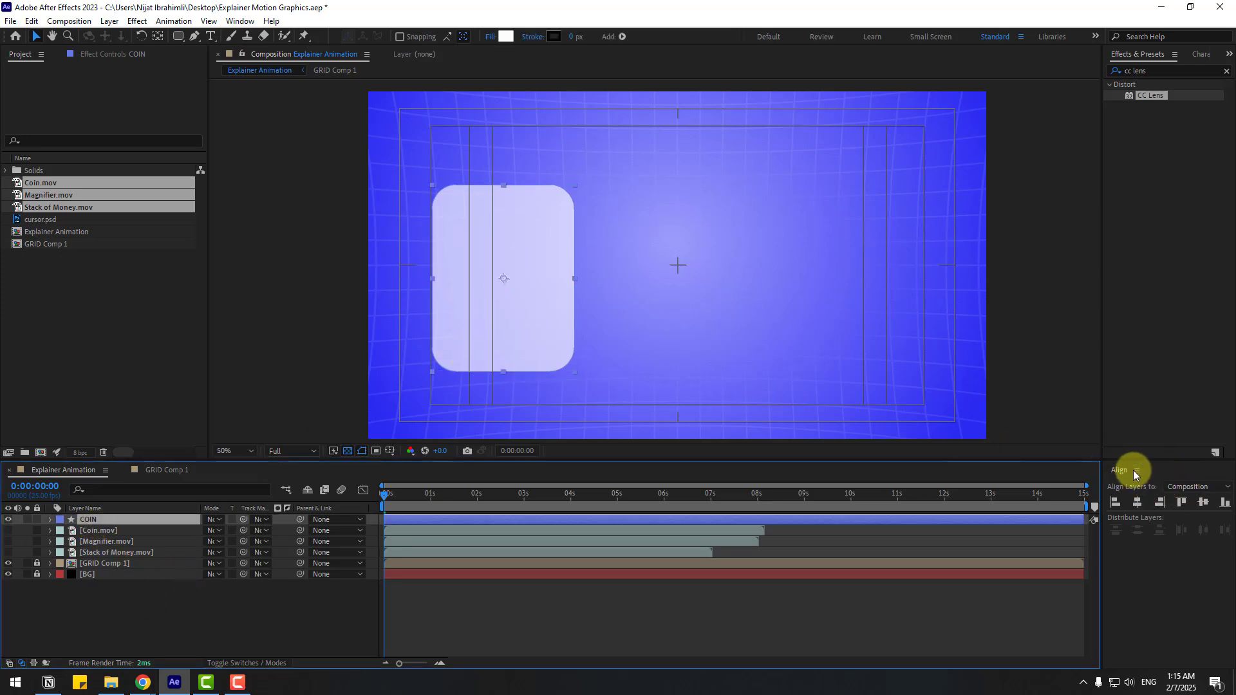
click(241, 20)
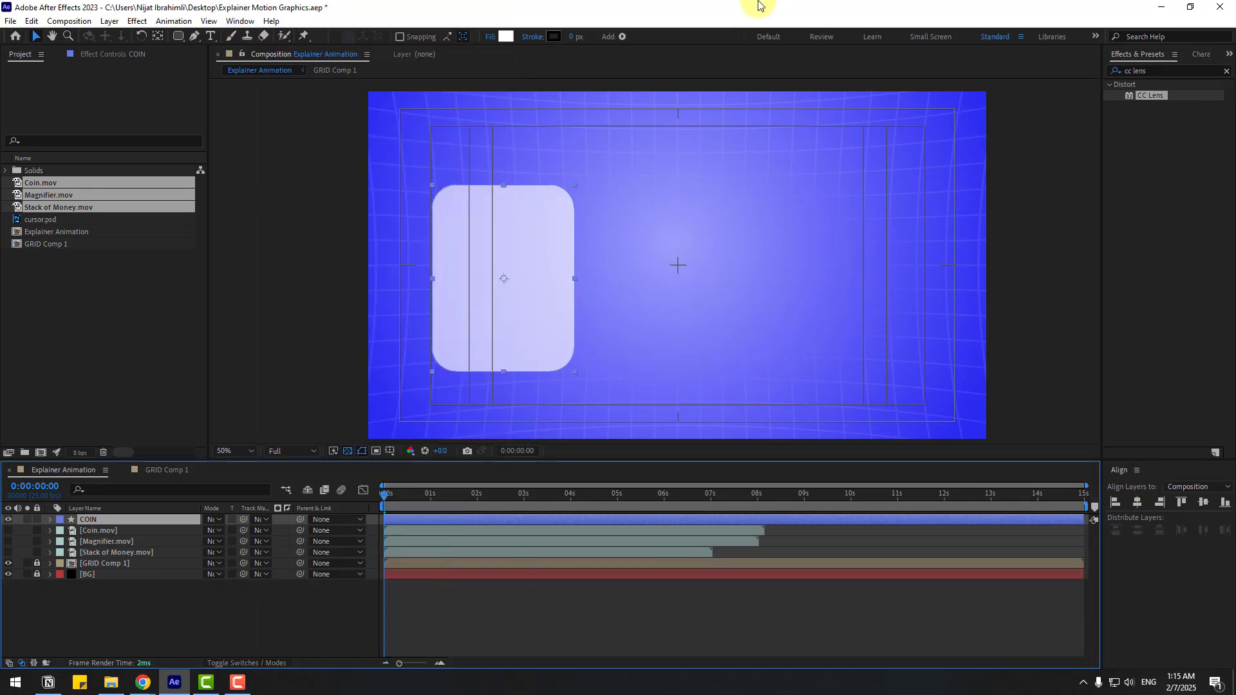
click(311, 72)
click(1204, 502)
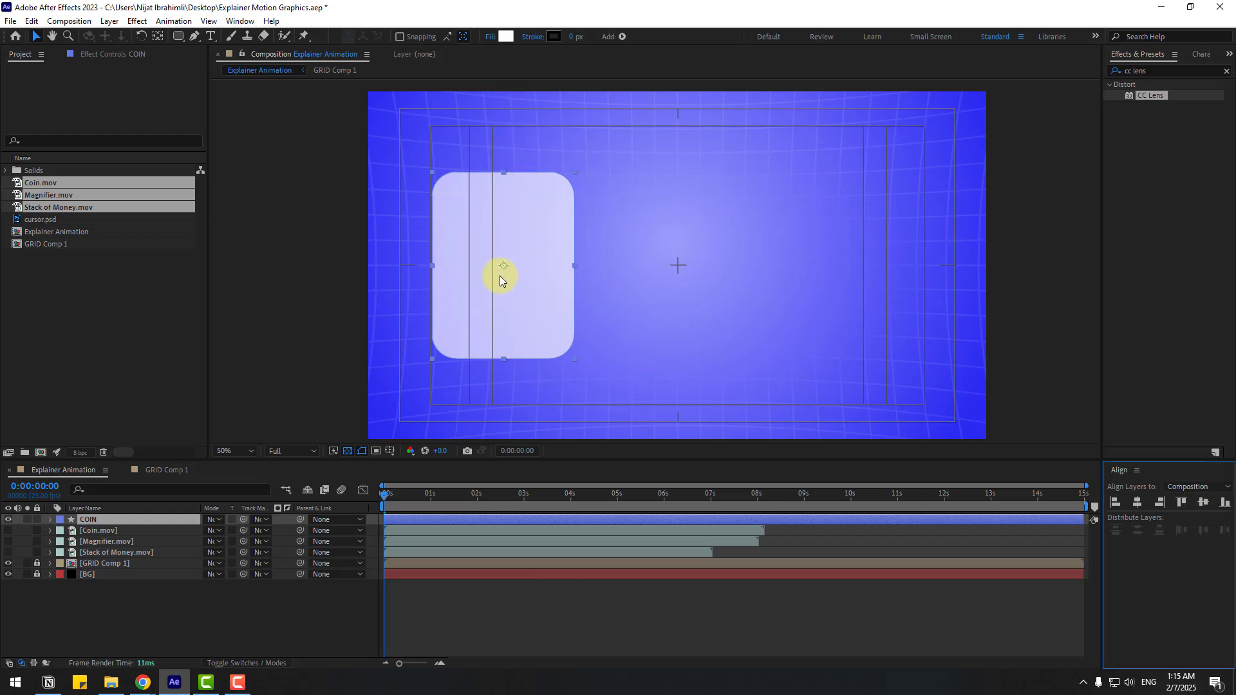
Duplicate the COIN layer and rename the copy Money Stack
click(84, 523)
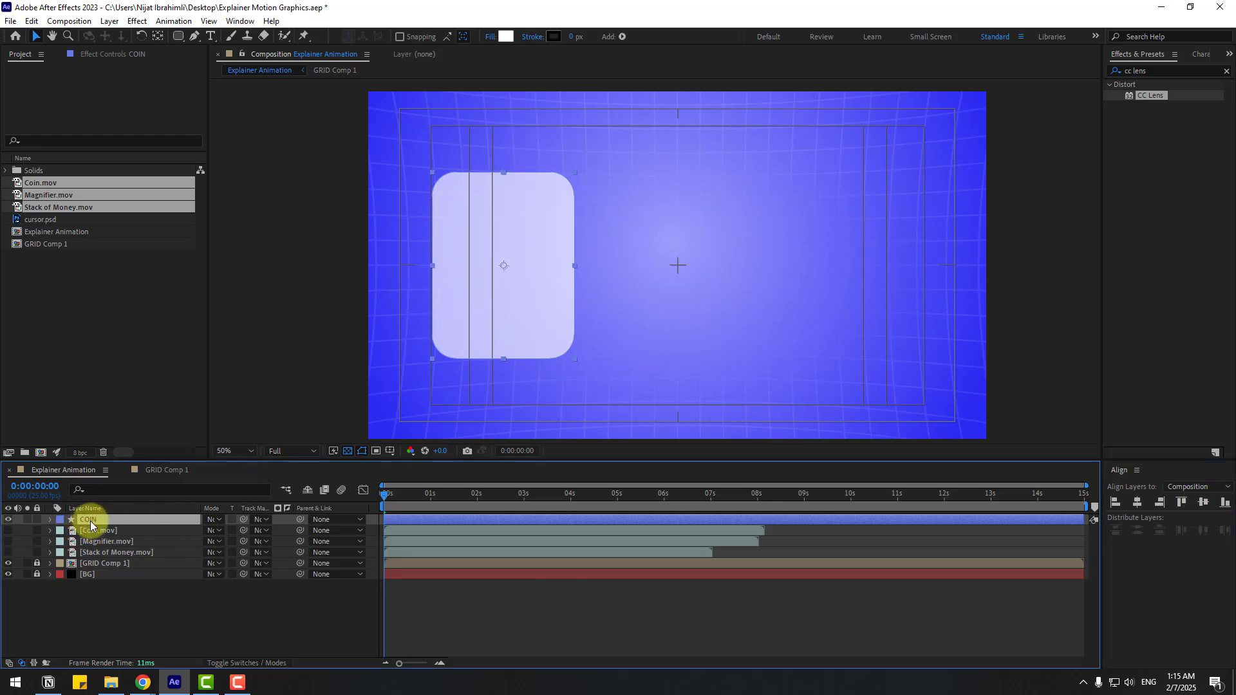
key(ctrl+d)
key(Return)
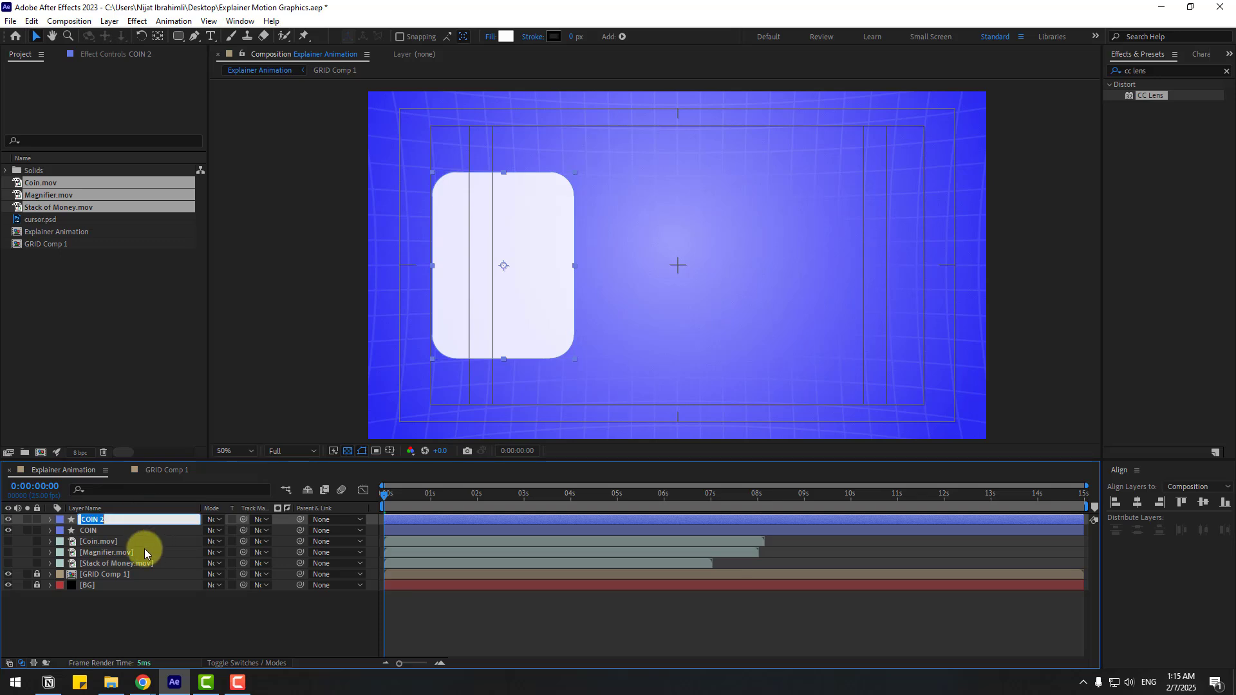
text(Money Stack)
key(Return)
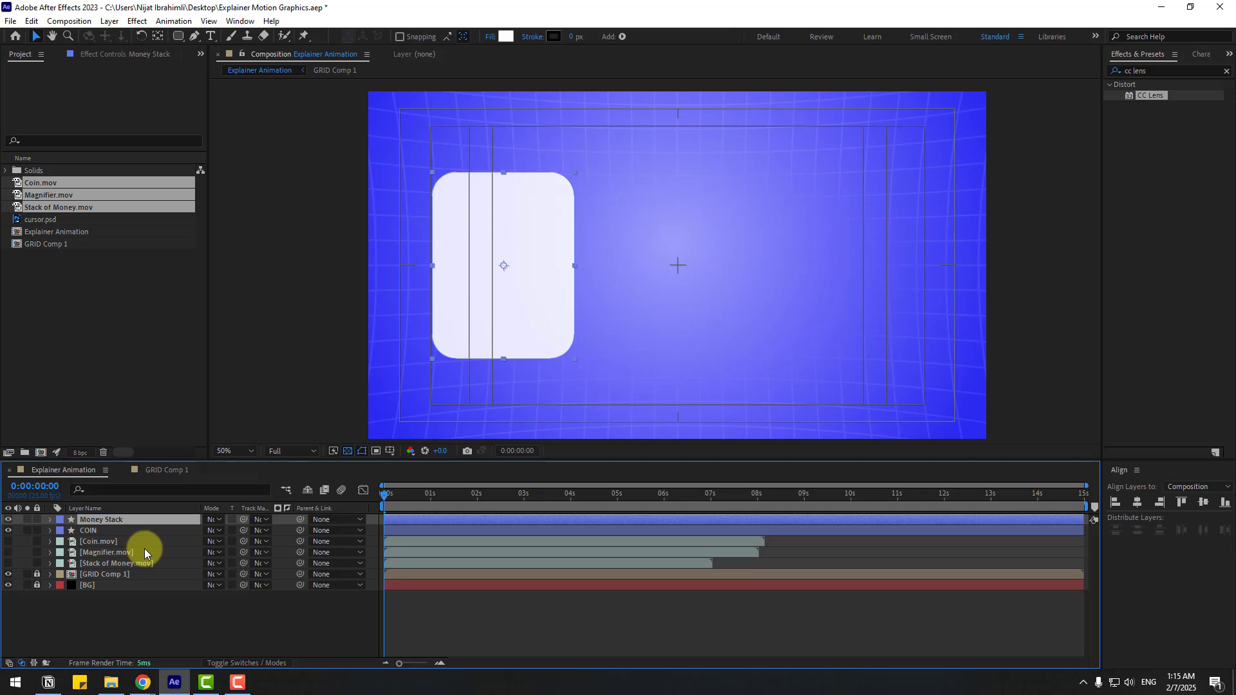
Nudge the Money Stack card horizontally to the right in large steps until it sits at the composition's centre
click(464, 280)
key(shift+Right)
key(shift+Right)
key(shift+Right)
key(shift+Right)
key(shift+Right)
key(shift+Right)
key(shift+Right)
key(shift+Right)
key(shift+Right)
key(shift+Right)
key(shift+Right)
key(shift+Right)
key(shift+Right)
key(shift+Right)
key(shift+Right)
key(shift+Right)
key(shift+Right)
key(shift+Right)
key(shift+Right)
key(shift+Right)
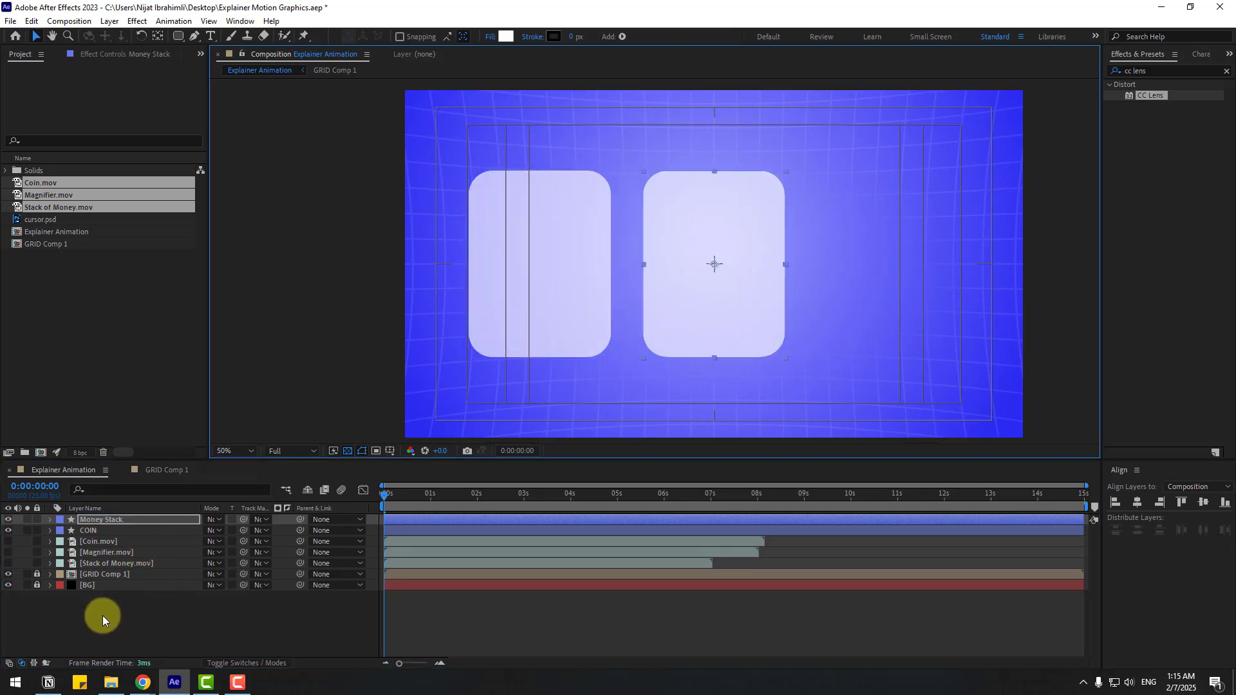
click(103, 616)
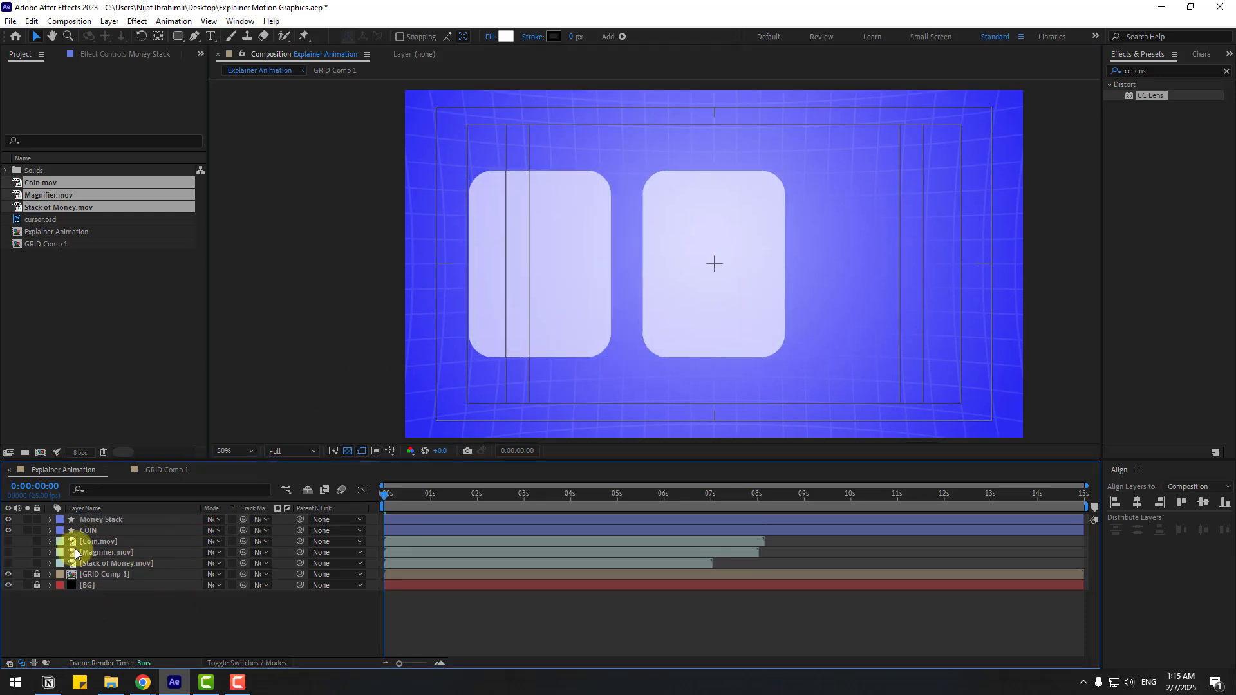
click(91, 519)
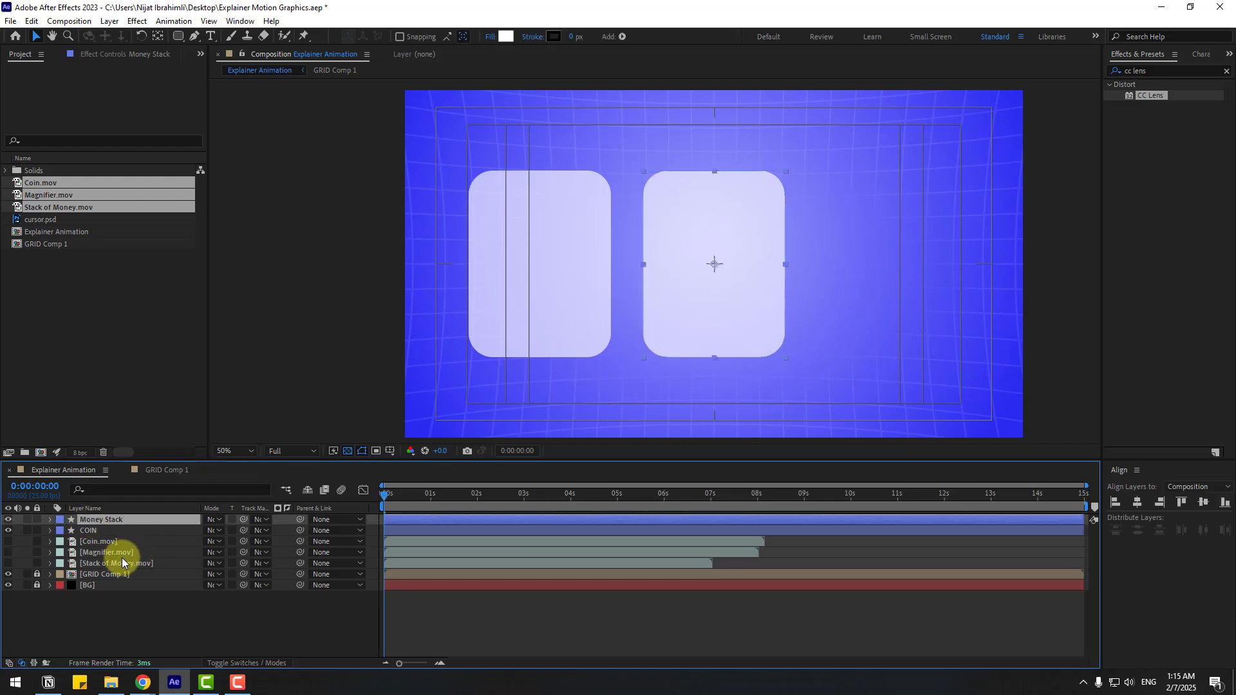
Duplicate the Money Stack layer and rename the copy Magnifier
key(ctrl+d)
key(Return)
text(Ma)
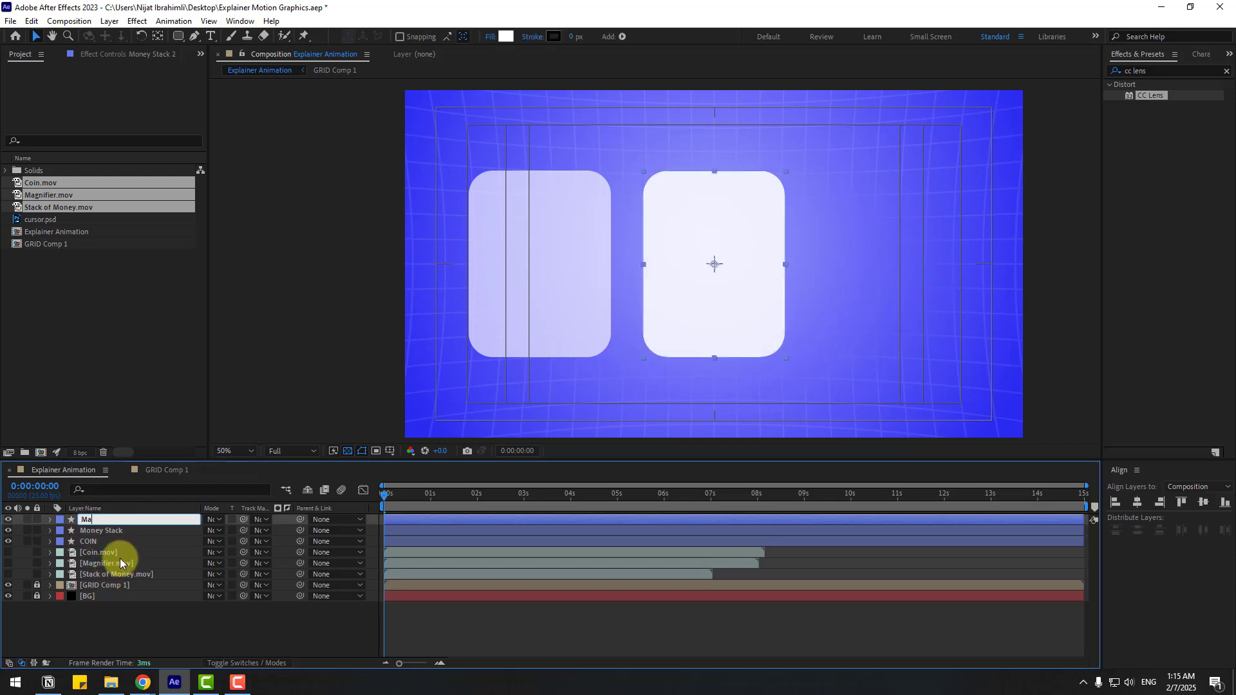
text(gnifier)
key(Return)
Nudge the Magnifier card horizontally to the right in large steps until the three cards are evenly spaced
scroll(655, 260, up, 4)
key(shift+Right)
key(shift+Right)
key(shift+Right)
key(shift+Right)
key(shift+Right)
key(shift+Right)
key(shift+Right)
key(shift+Right)
key(shift+Right)
key(shift+Right)
key(shift+Right)
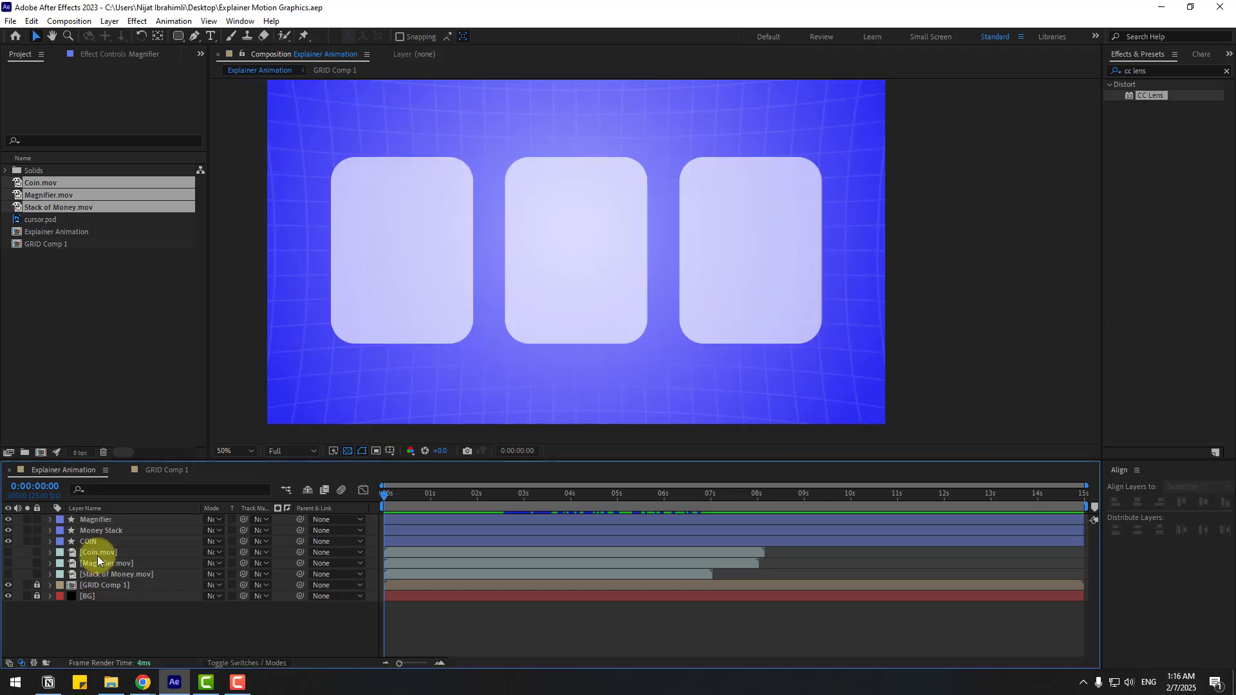
Make the Coin.mov layer visible directly above the COIN layer and centre the coin on its card
click(84, 555)
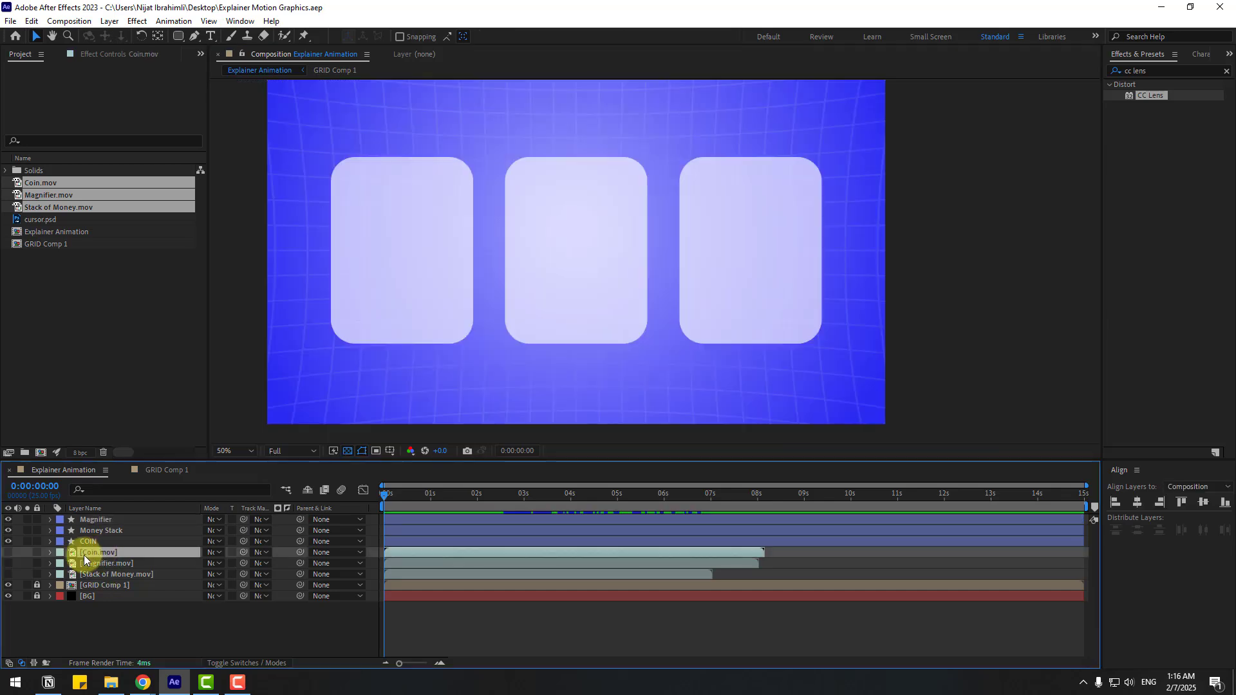
click(8, 552)
mouse_move(83, 554)
mouse_down()
mouse_move(110, 519)
mouse_move(98, 544)
mouse_up()
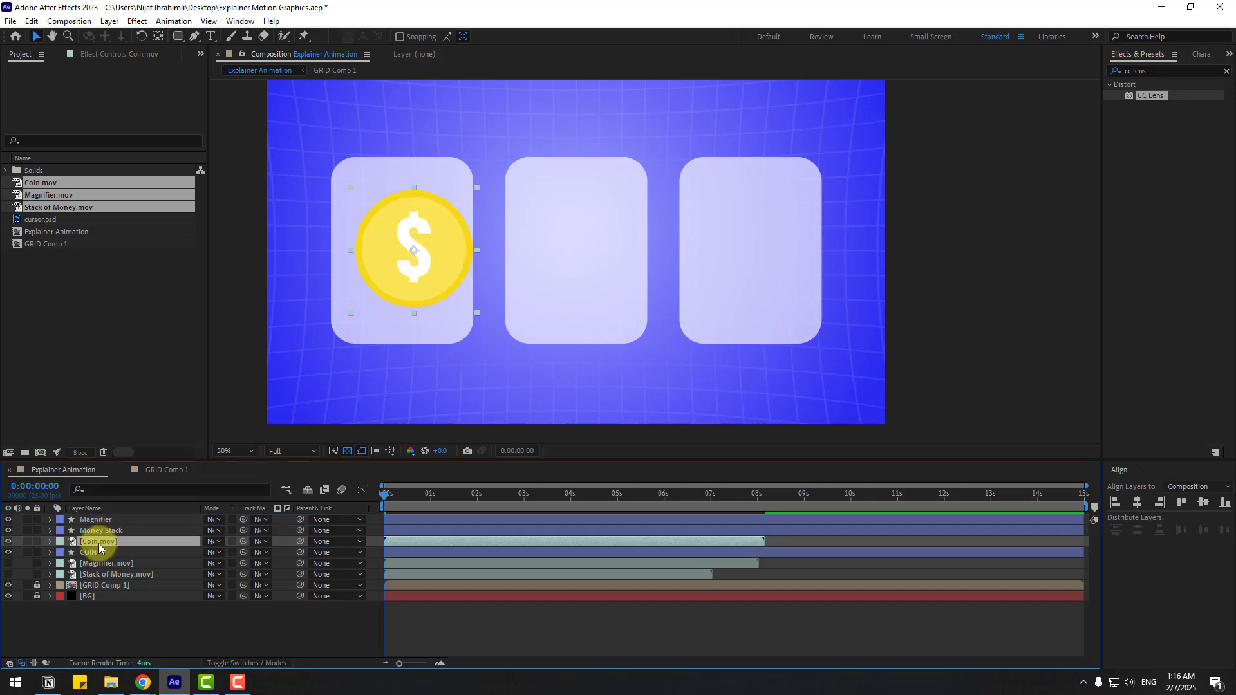
drag(416, 273, 401, 281)
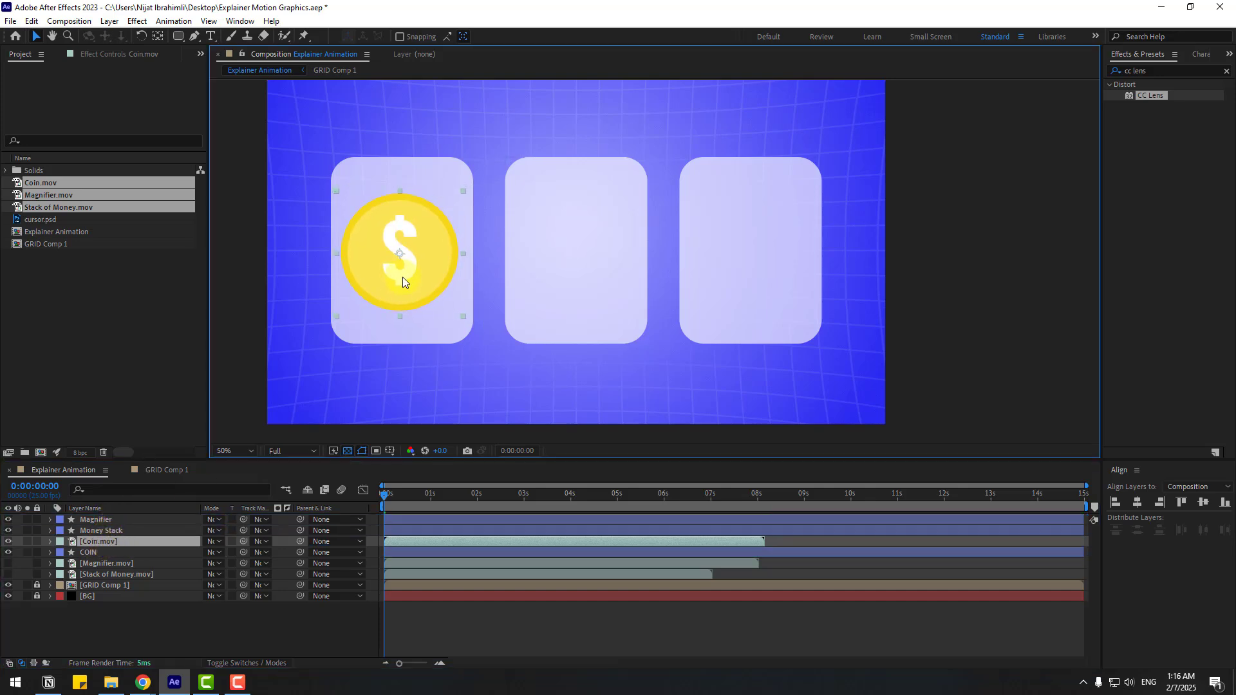
Scale the Coin.mov layer down to 43%
click(127, 544)
key(s)
drag(218, 555, 201, 548)
click(49, 549)
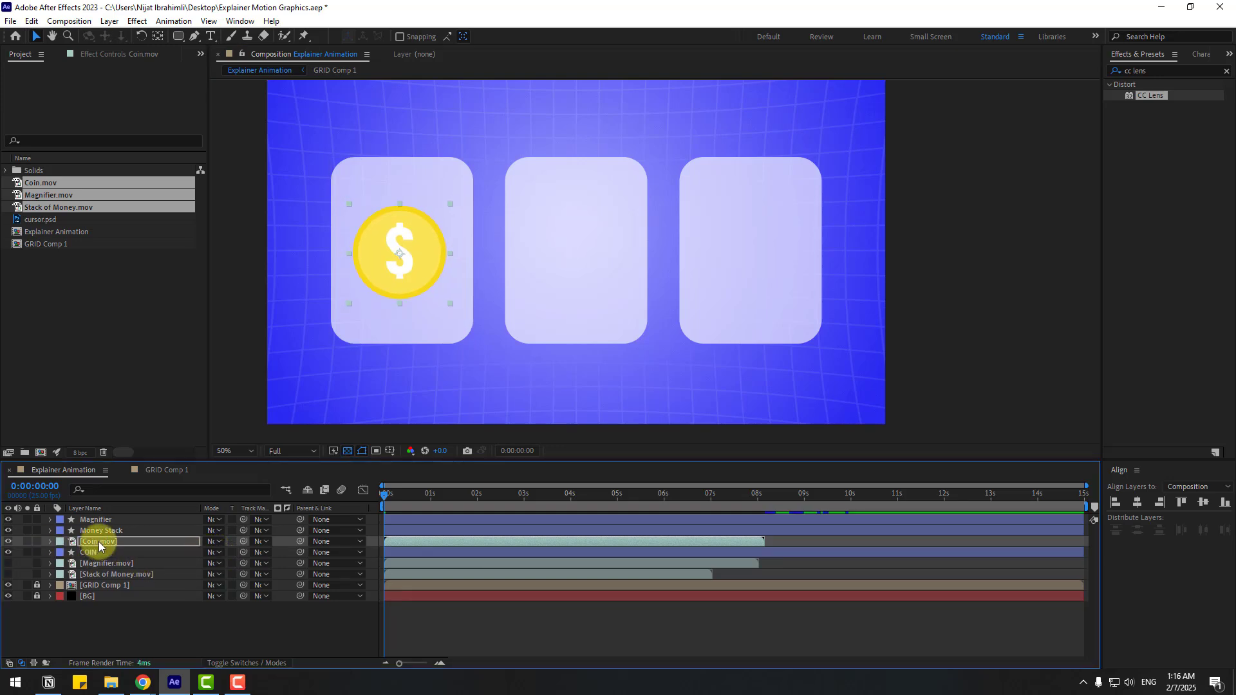
Parent the Coin.mov layer to the COIN card layer and scrub the first frames of the animation
drag(300, 541, 87, 552)
drag(391, 496, 269, 517)
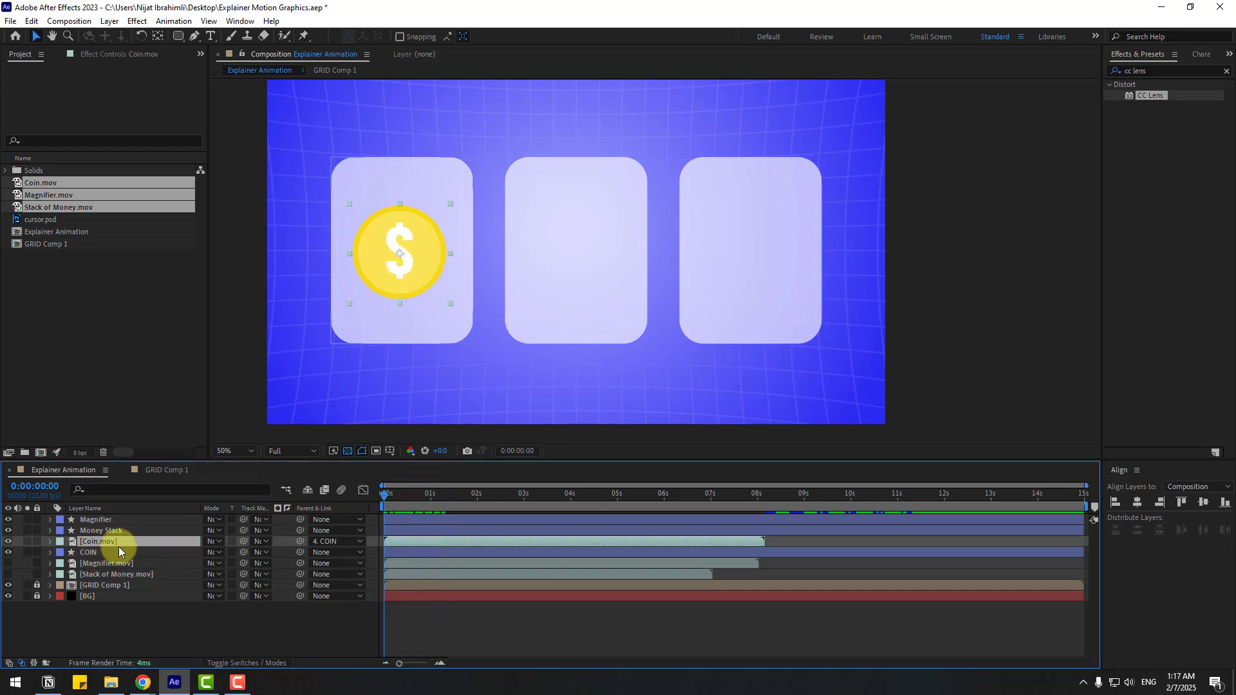
Set the Coin.mov layer's scale to 50% and scrub back to the start of the composition
key(s)
click(220, 553)
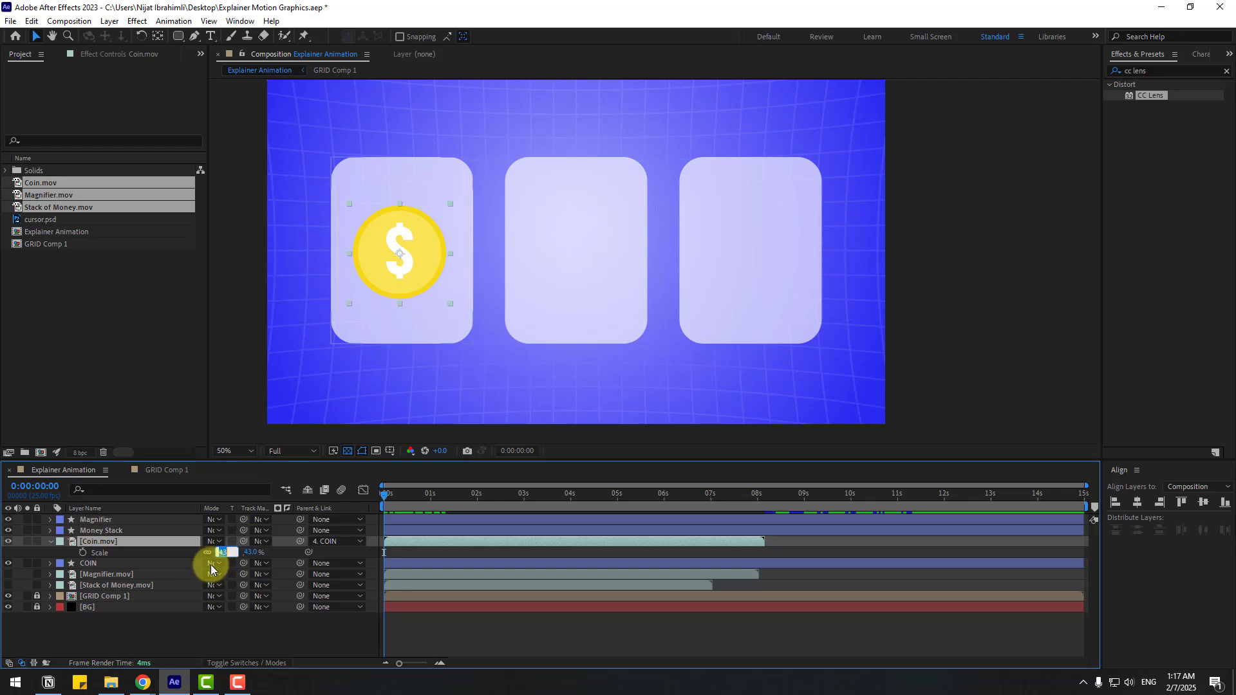
text(50)
key(Return)
click(50, 542)
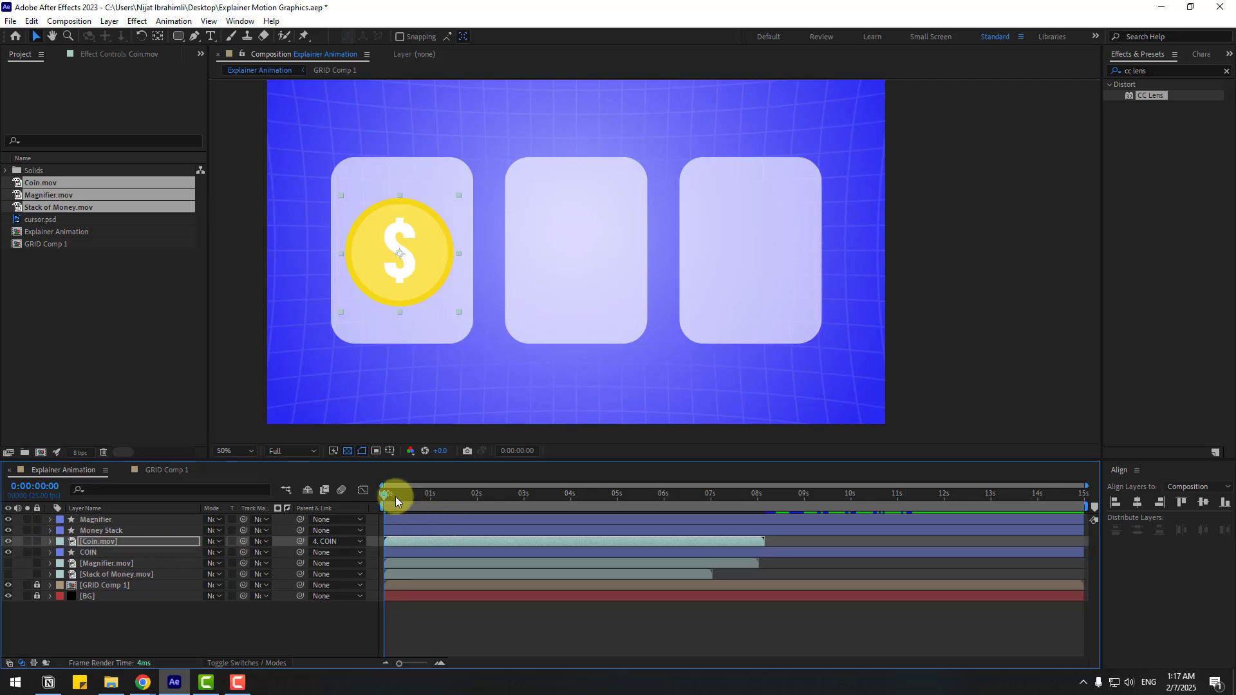
mouse_move(395, 496)
mouse_down()
mouse_move(416, 497)
mouse_move(385, 500)
mouse_up()
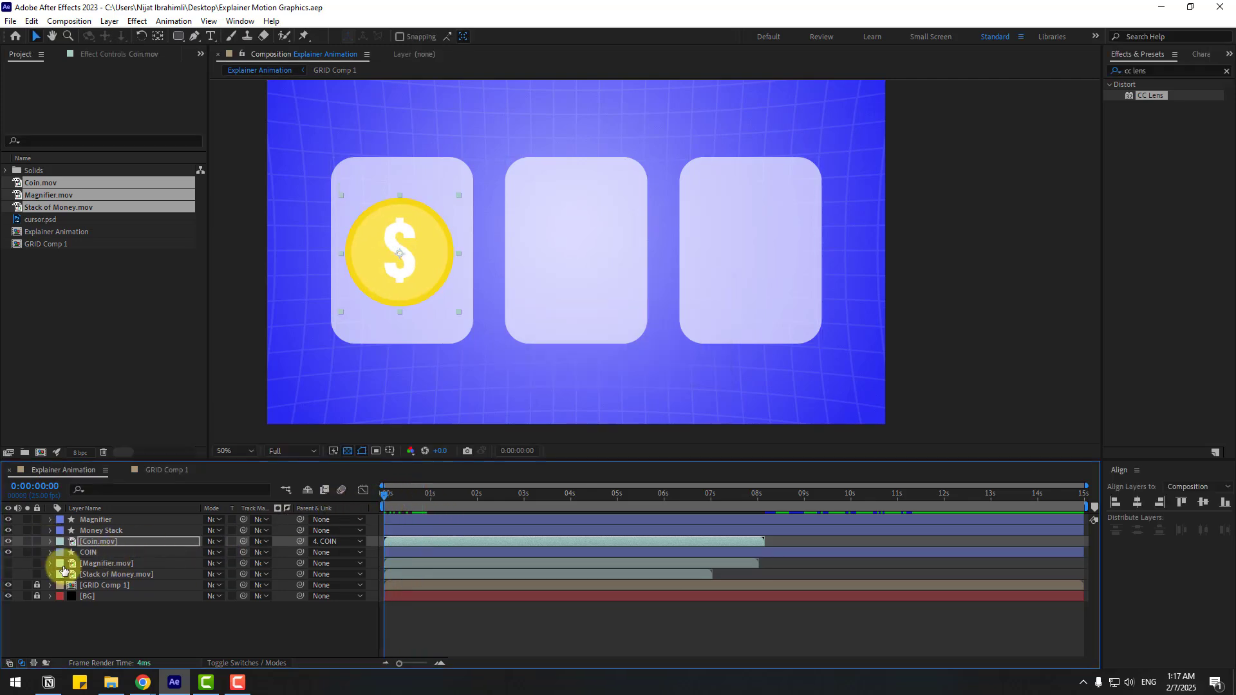
Make the Stack of Money.mov layer visible and move it directly above the Money Stack card layer
click(113, 574)
click(8, 575)
drag(78, 575, 118, 528)
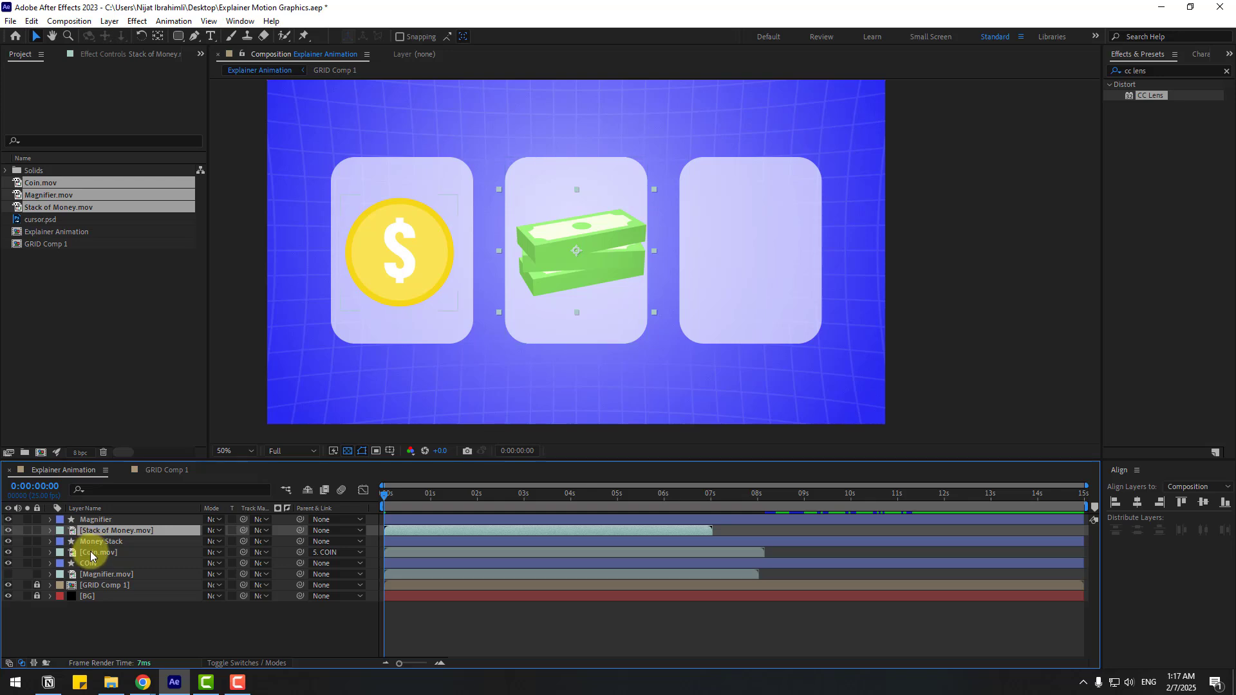
Scale the Stack of Money.mov layer down to 46% and centre the banknotes on the middle card
key(s)
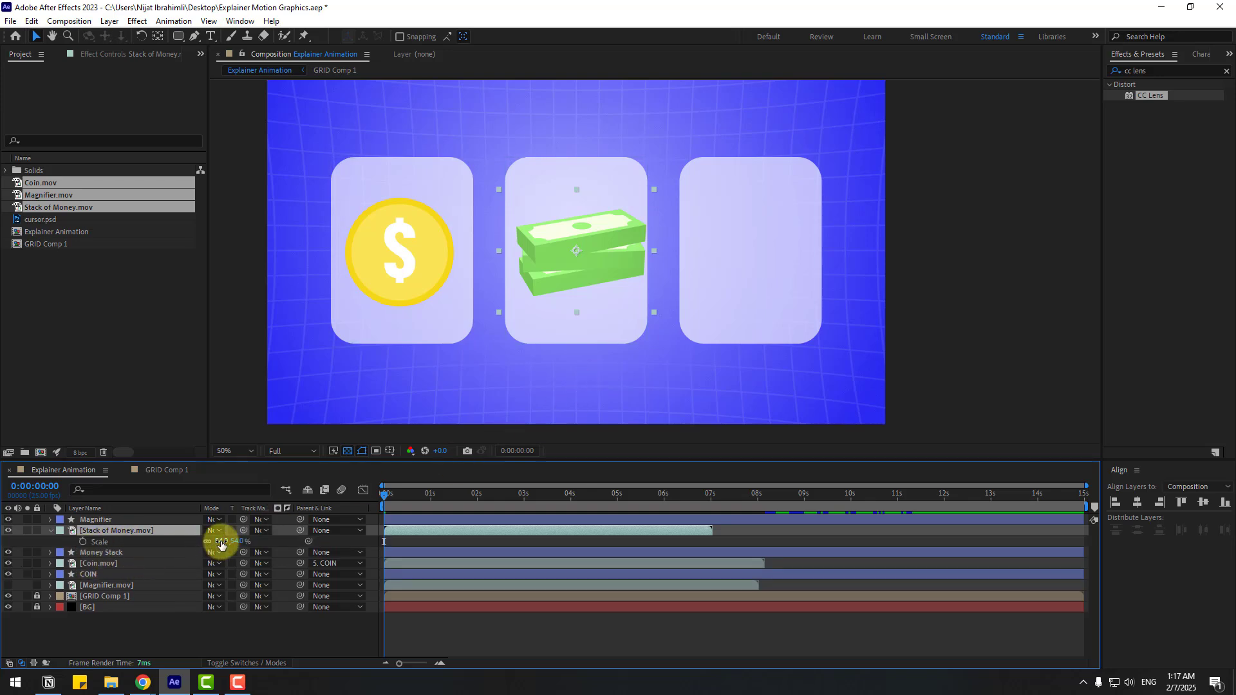
drag(220, 545, 215, 540)
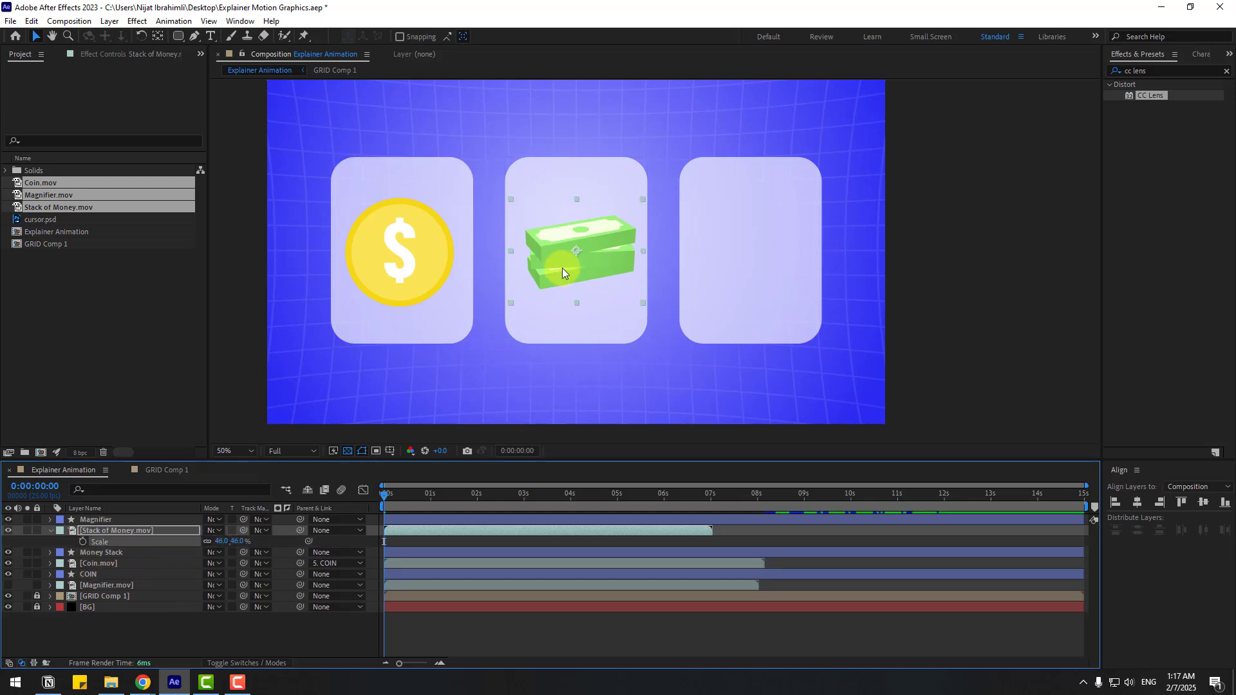
drag(572, 264, 568, 264)
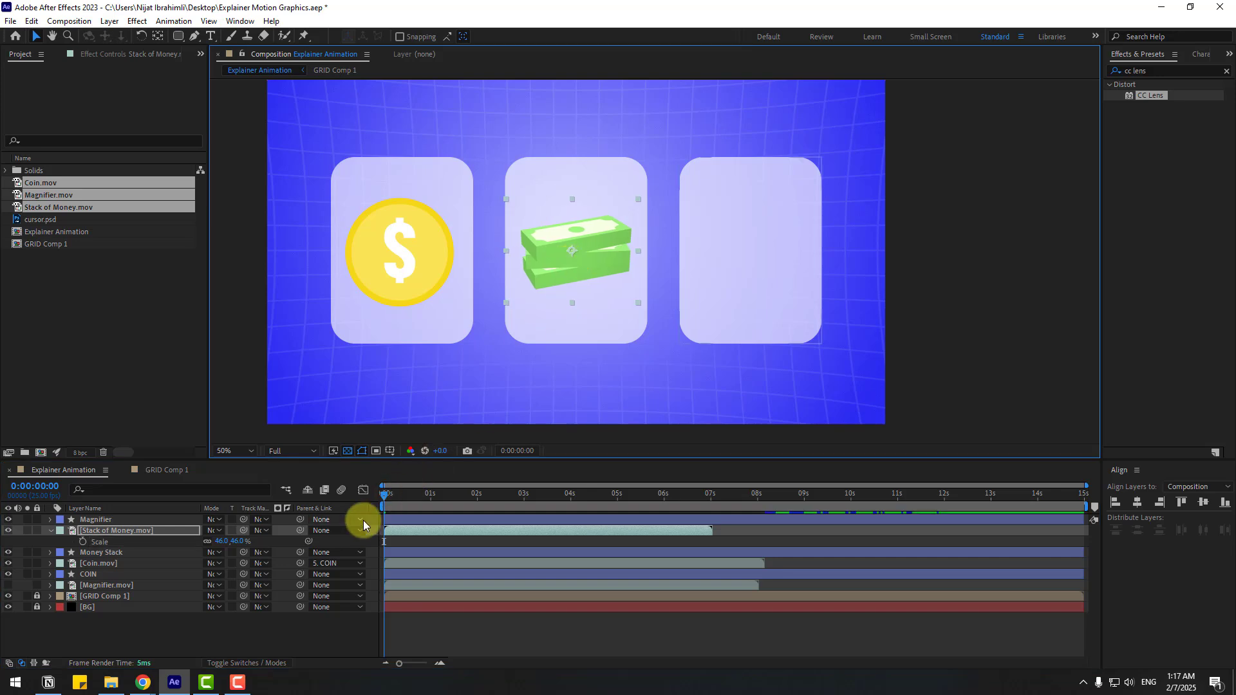
Parent Stack of Money.mov to the Money Stack layer and set the preview resolution to Quarter
drag(300, 531, 117, 552)
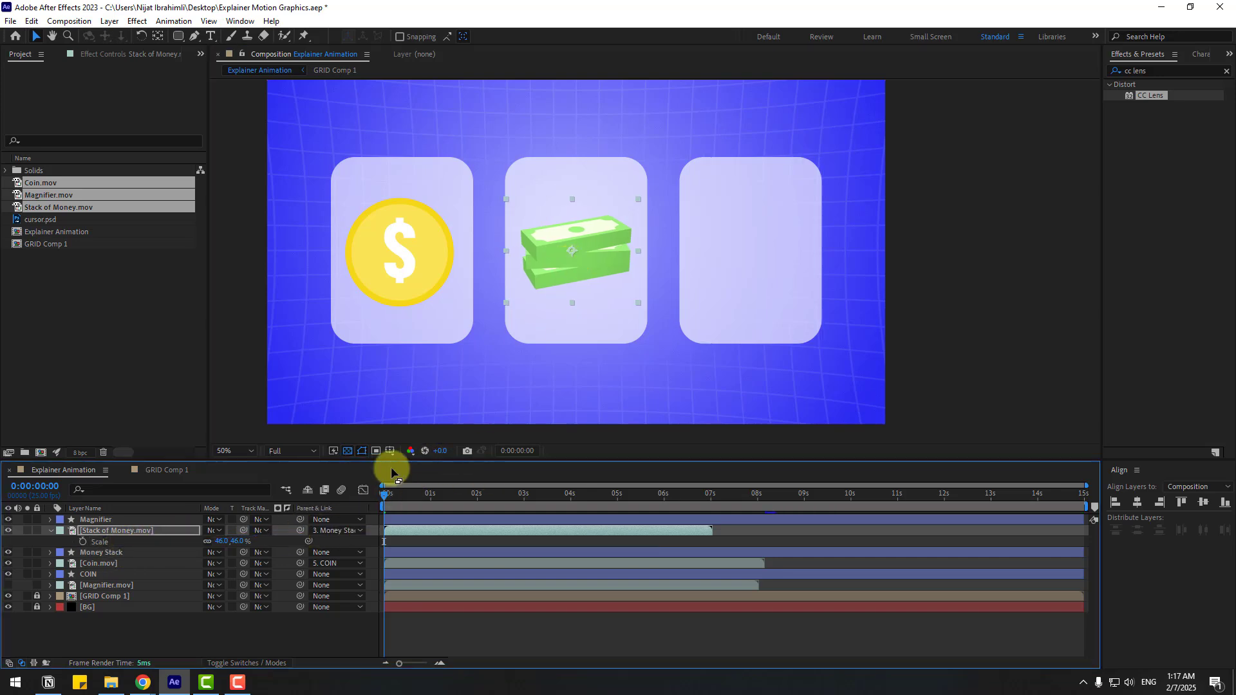
drag(394, 497, 484, 501)
click(293, 450)
click(288, 525)
click(118, 531)
click(50, 531)
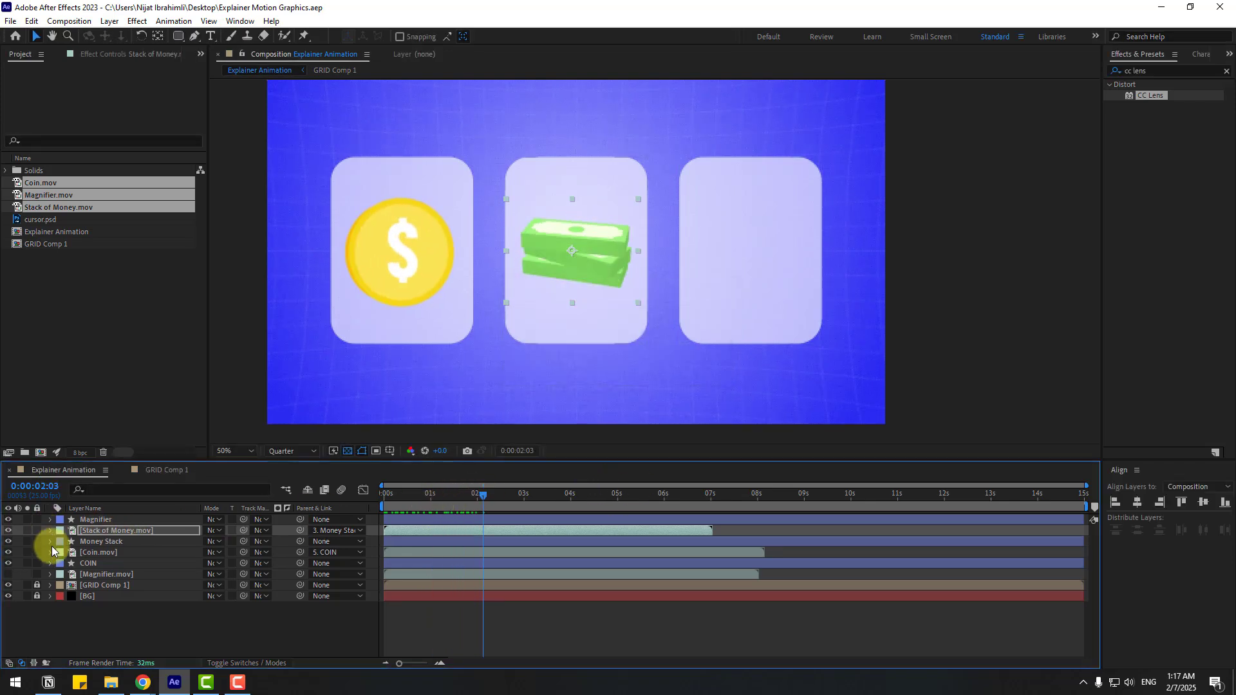
Make the Magnifier.mov layer visible and move it directly above the Magnifier card layer
click(93, 575)
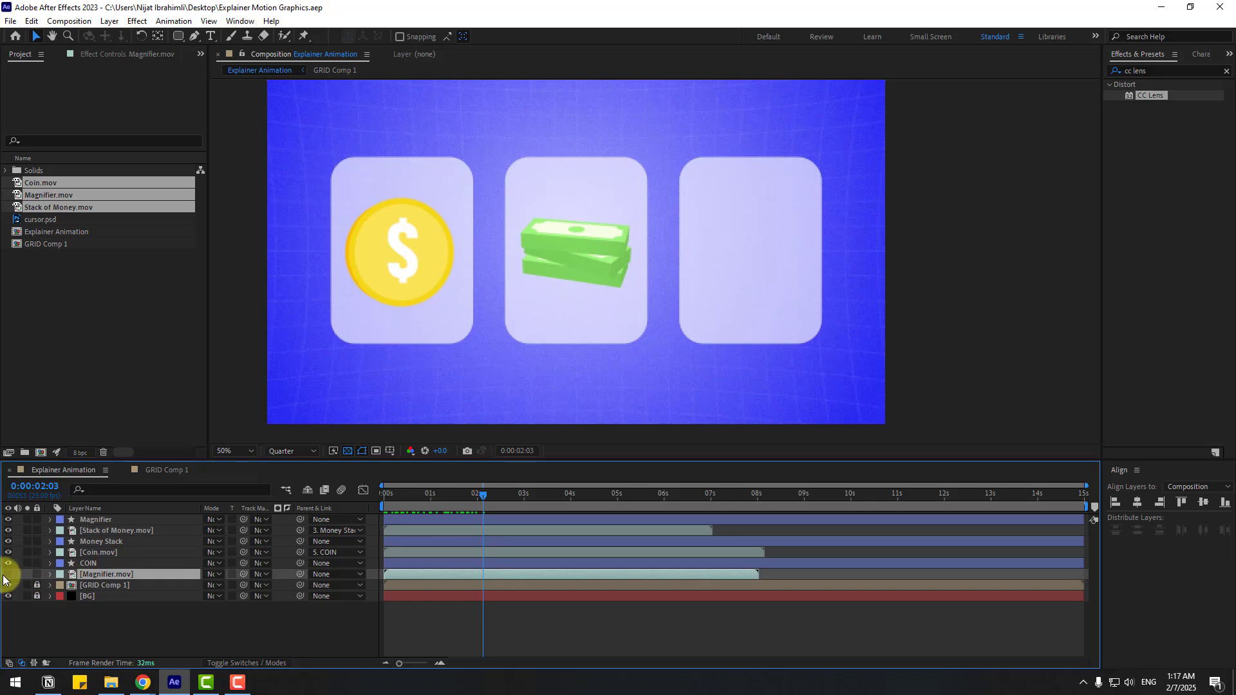
click(7, 575)
drag(90, 575, 125, 515)
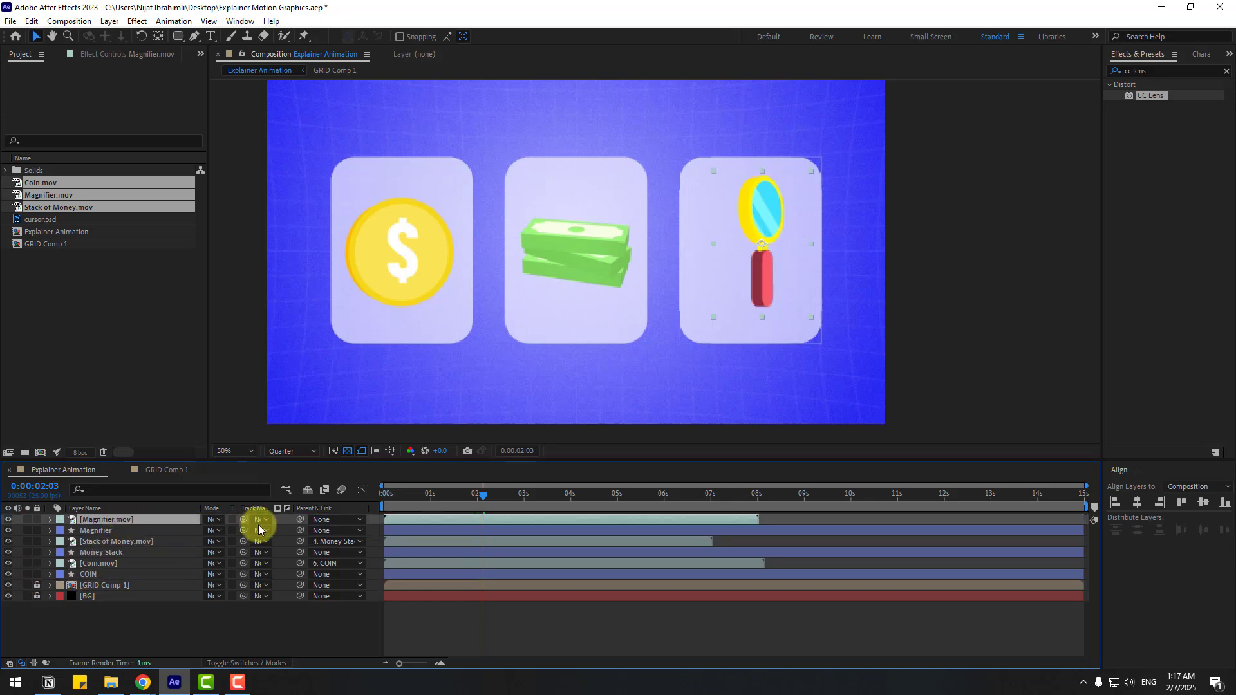
Parent the Magnifier.mov layer to the Magnifier card layer and centre the magnifier icon on its card
drag(298, 518, 237, 515)
drag(89, 531, 91, 532)
drag(755, 283, 744, 290)
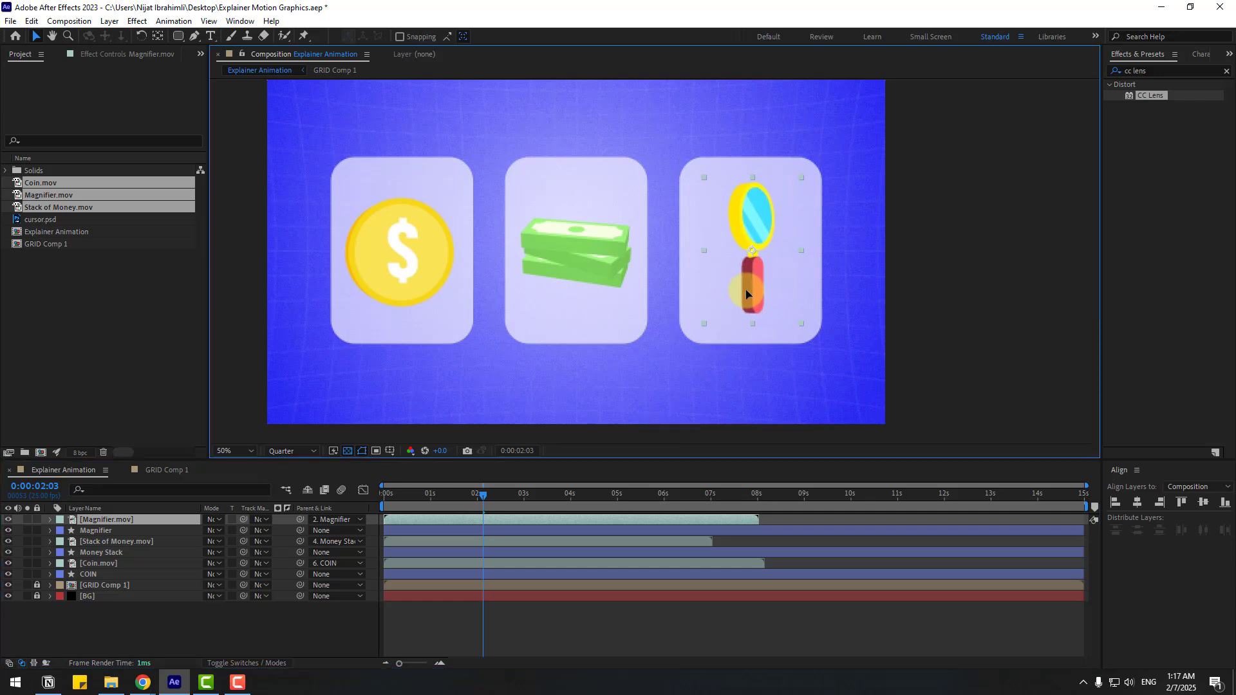
Scale the Magnifier.mov layer up slightly and scrub through the icon animations to about 0:00:04:20
drag(417, 505, 458, 501)
key(s)
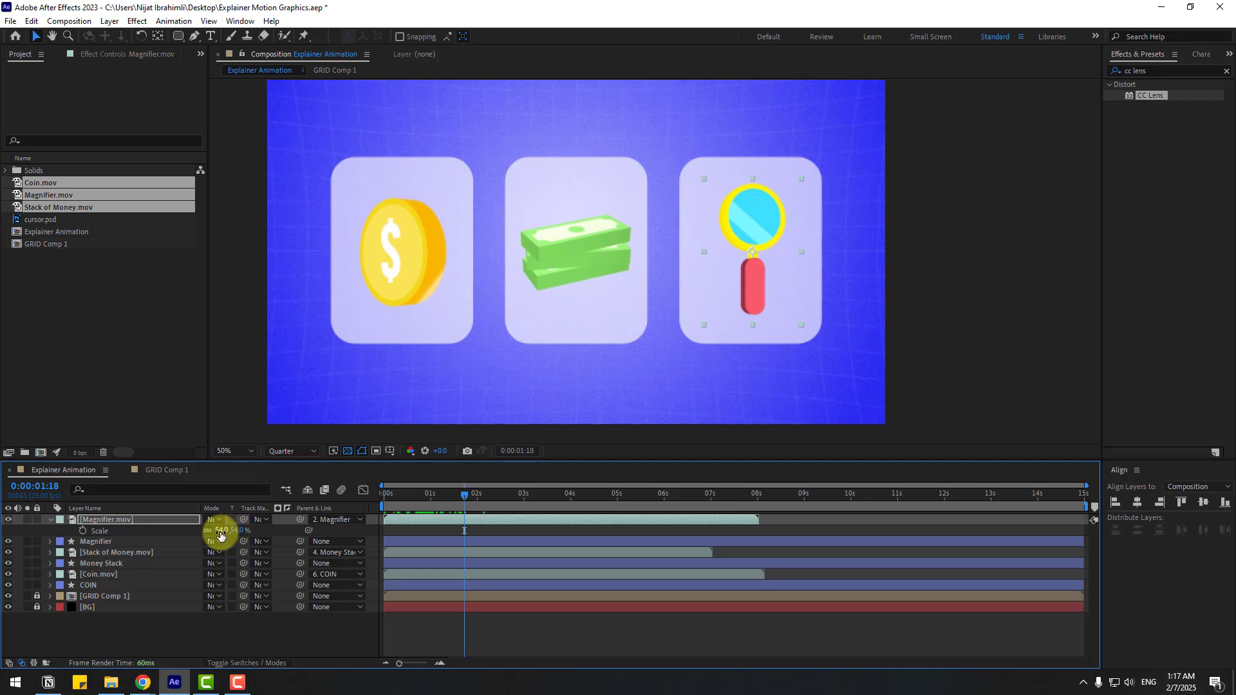
drag(221, 530, 226, 531)
drag(406, 500, 577, 502)
drag(577, 501, 608, 502)
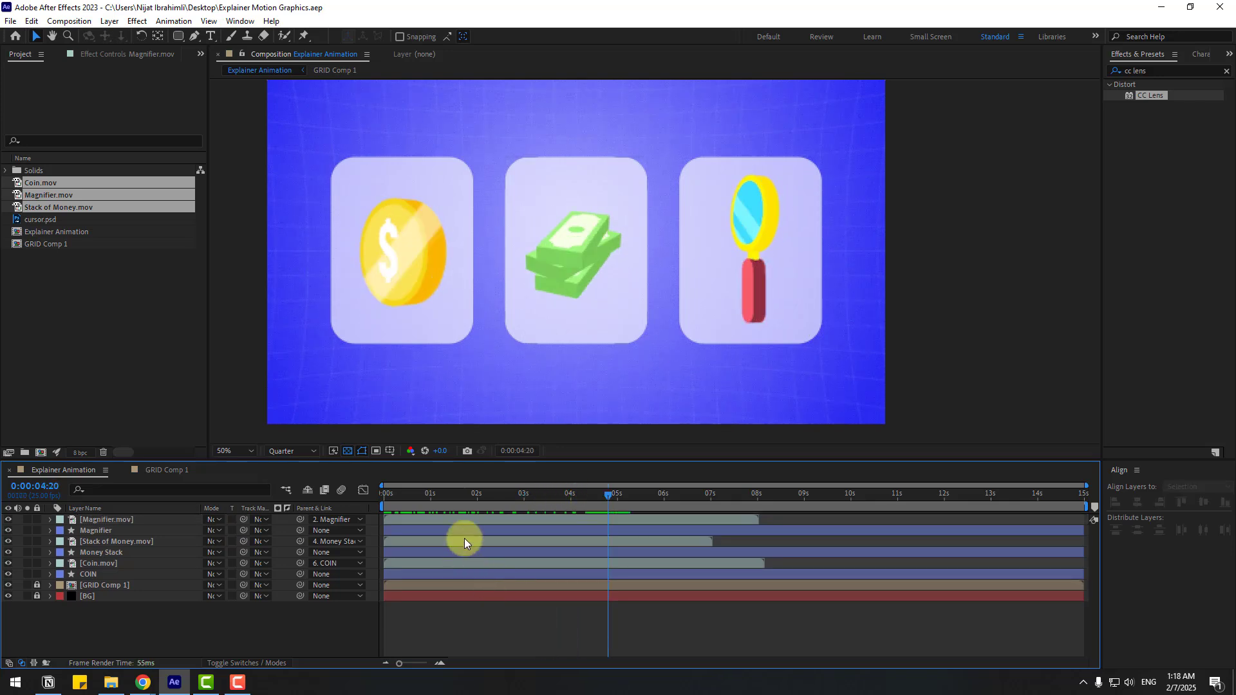
Create a composition-sized black solid named shadow_coin
right_click(103, 624)
mouse_move(201, 470)
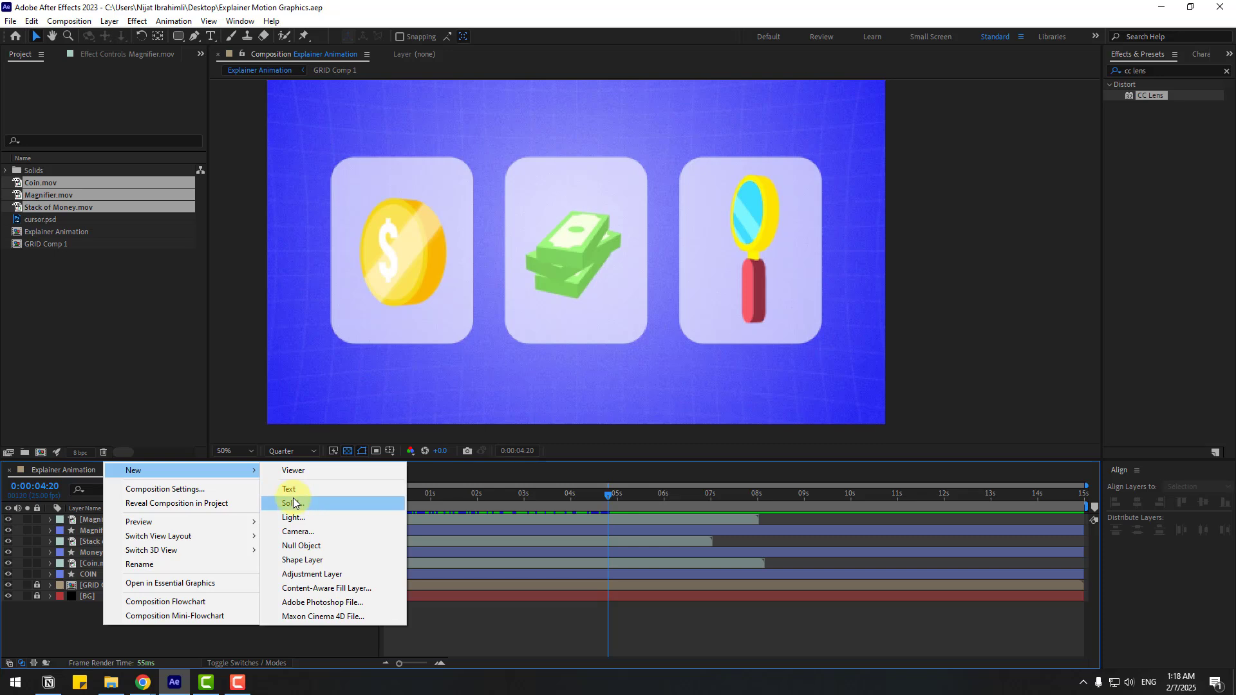
click(293, 498)
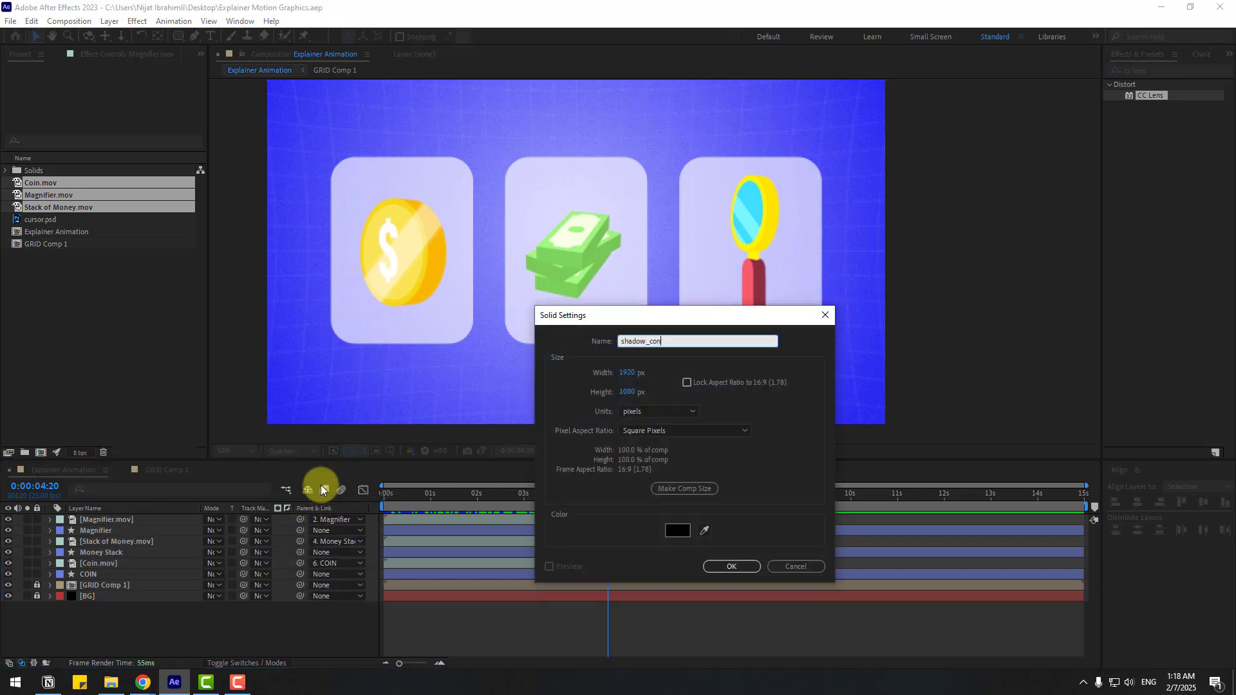
text(shadow_coin)
click(731, 566)
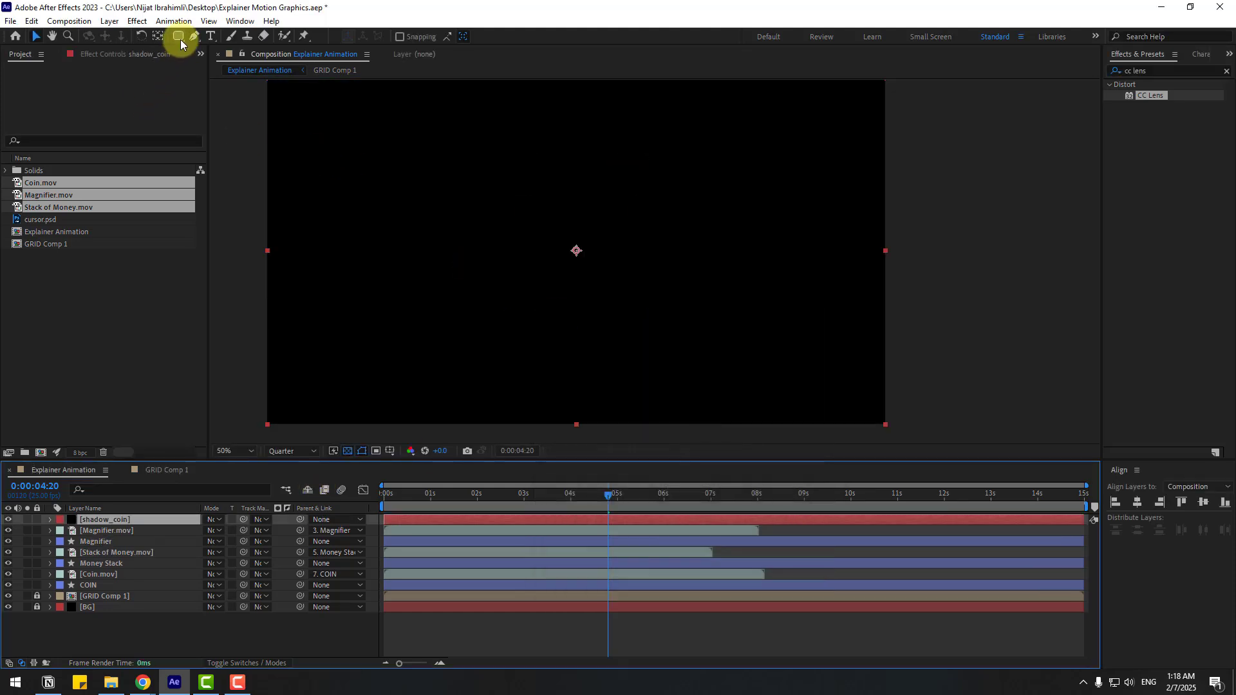
Draw a flat elliptical mask about as wide as a card on the shadow_coin solid near the coin card's lower edge
drag(180, 40, 202, 63)
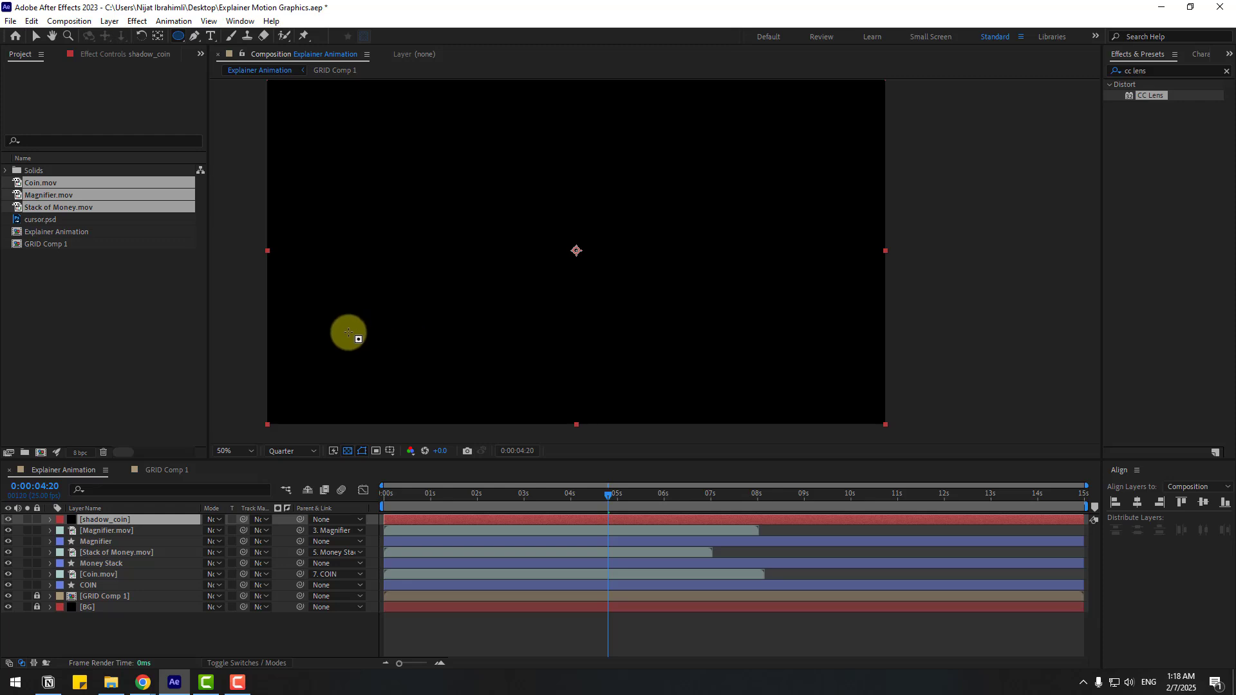
drag(351, 335, 496, 357)
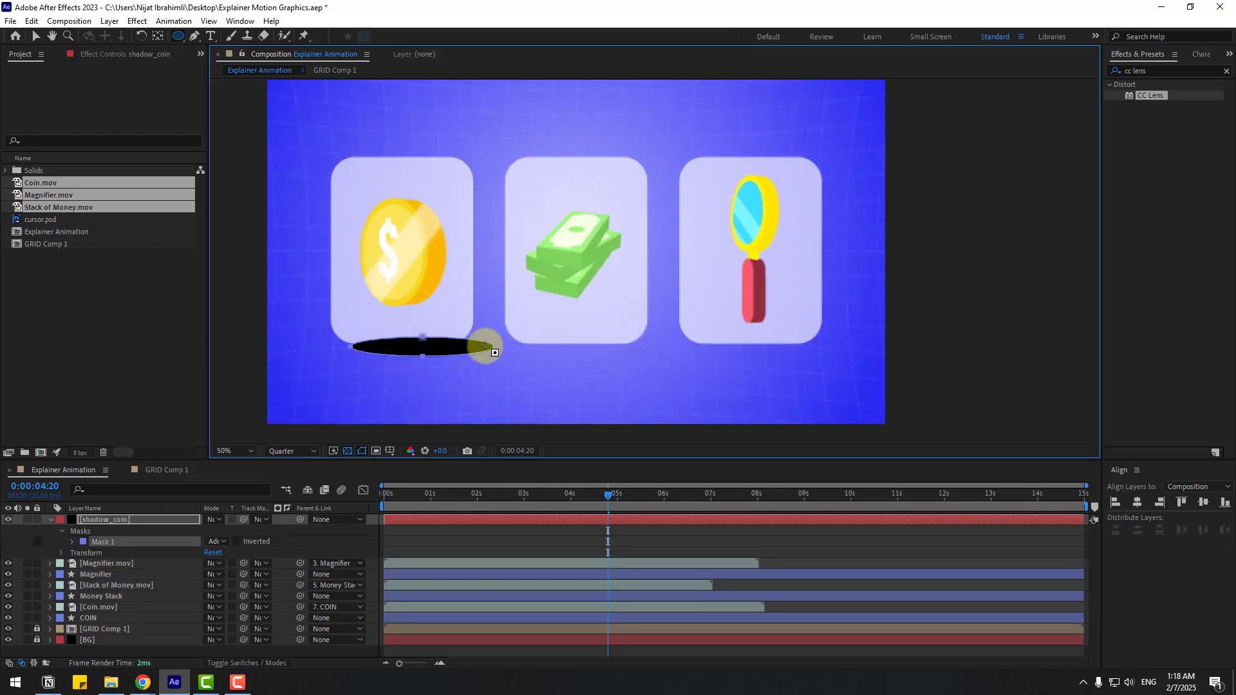
click(38, 36)
click(51, 519)
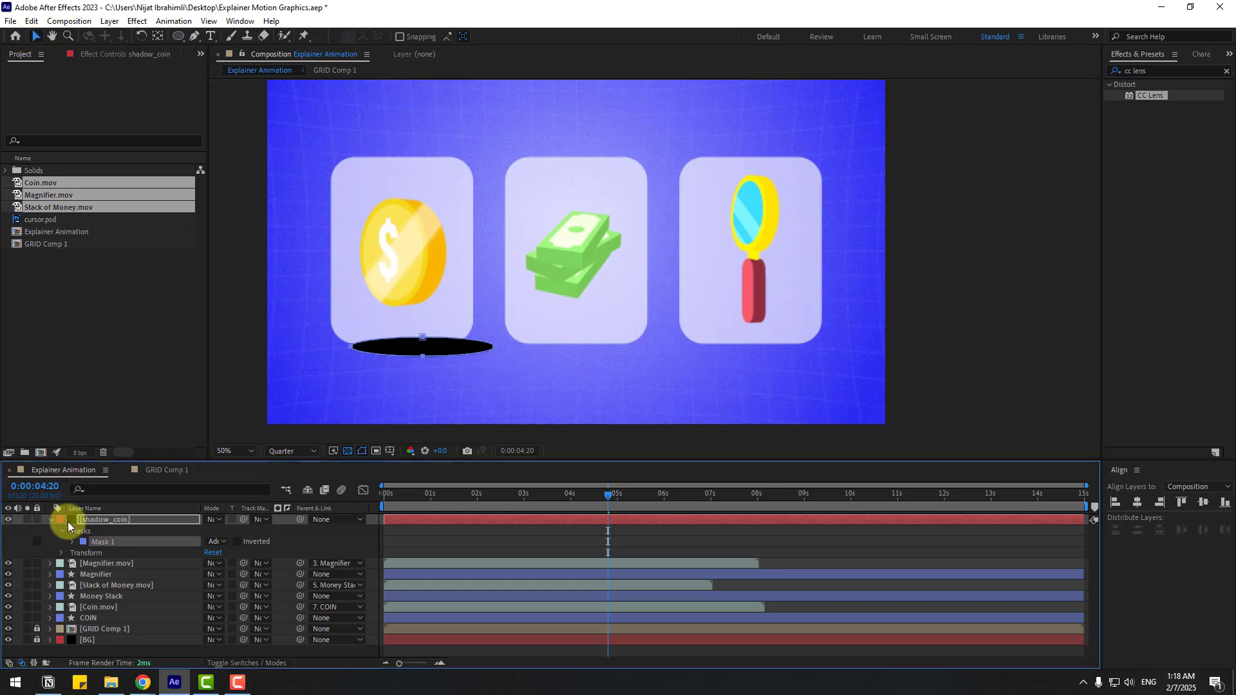
Move shadow_coin below the COIN layer in the stack and, with its anchor point centred, place the ellipse centrally beneath the coin card
drag(116, 516, 136, 586)
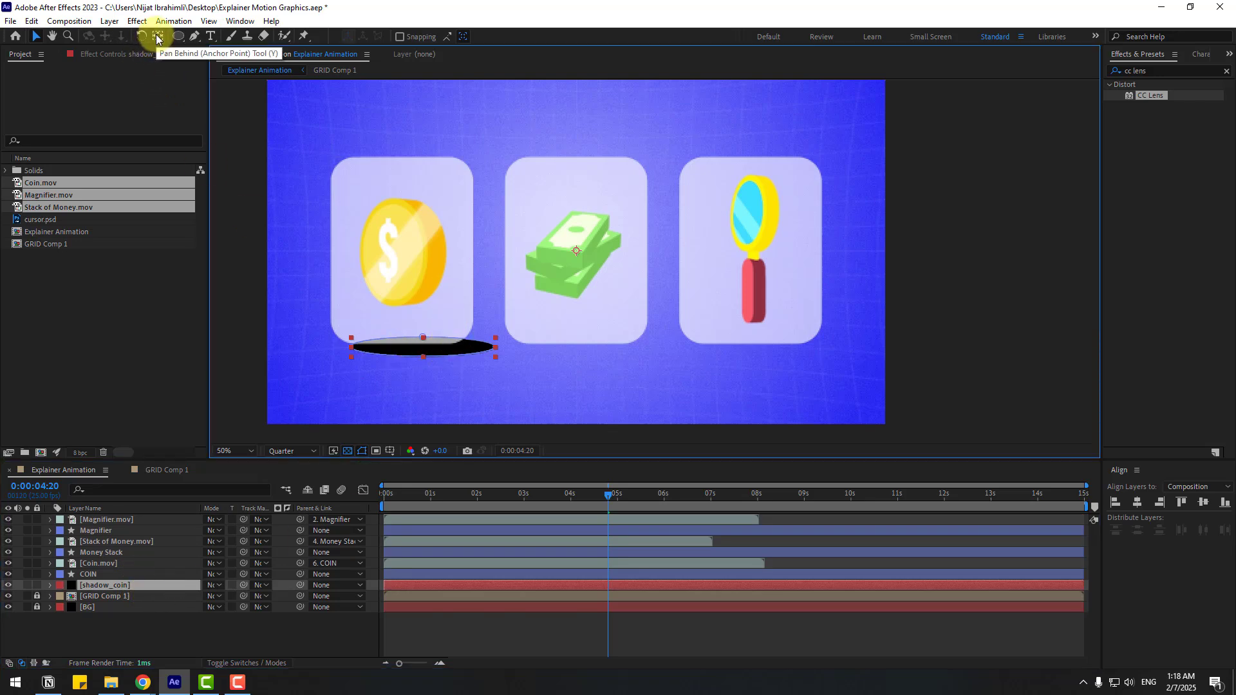
key(ctrl+alt+Home)
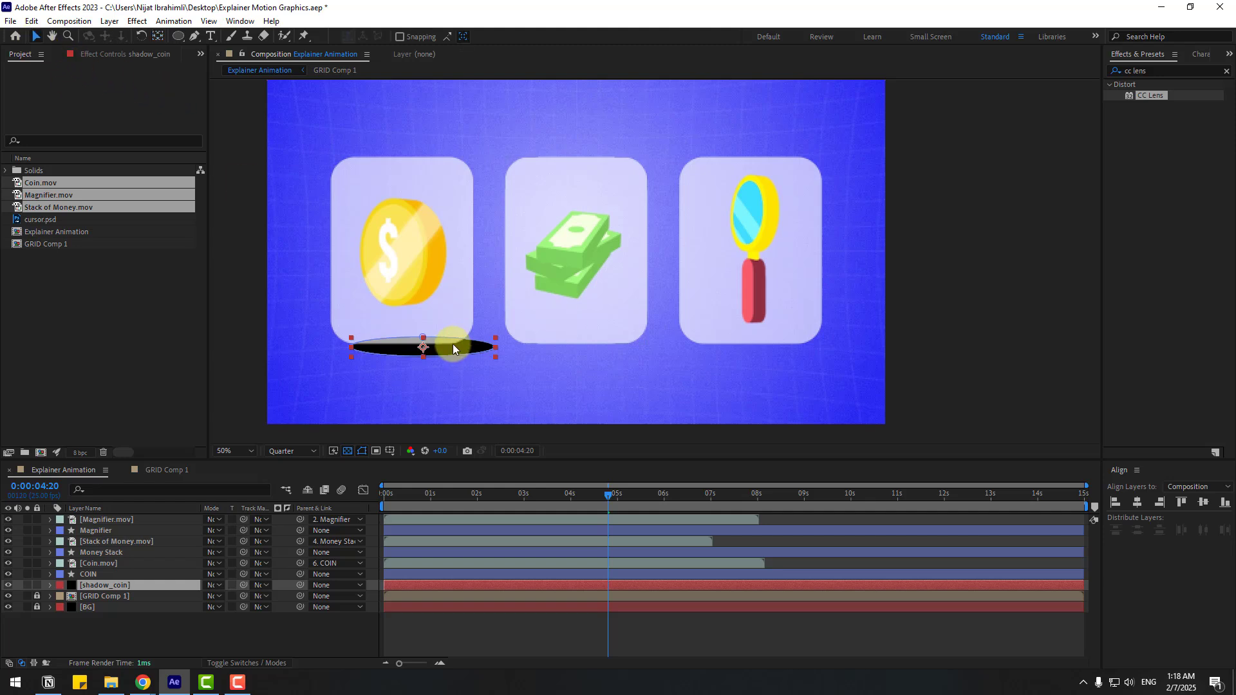
drag(453, 349, 435, 379)
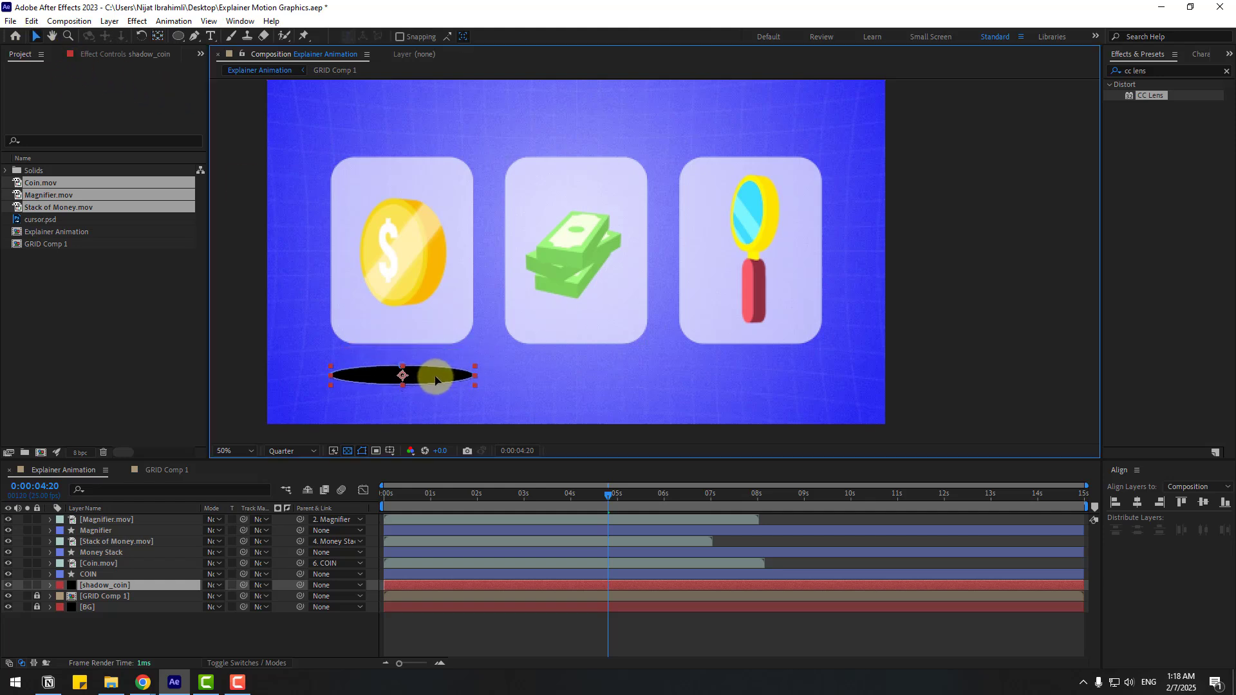
Increase the Mask Feather of the shadow_coin ellipse until its edges form a soft shadow
click(129, 587)
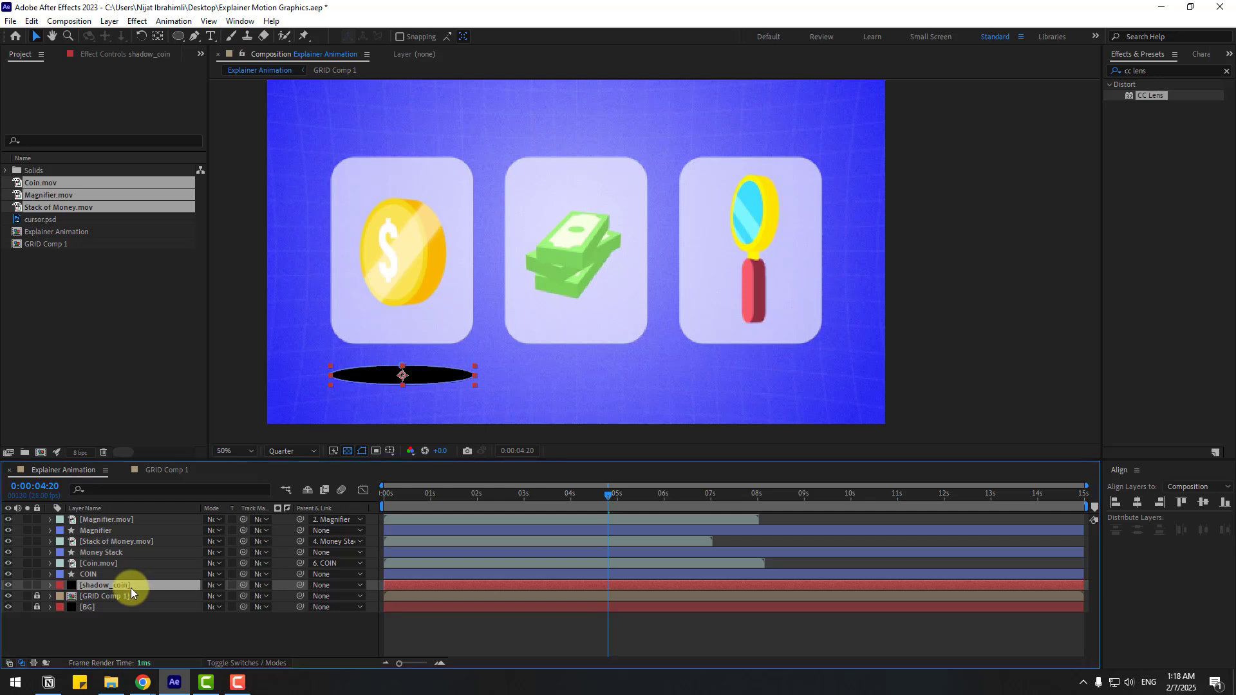
key(m)
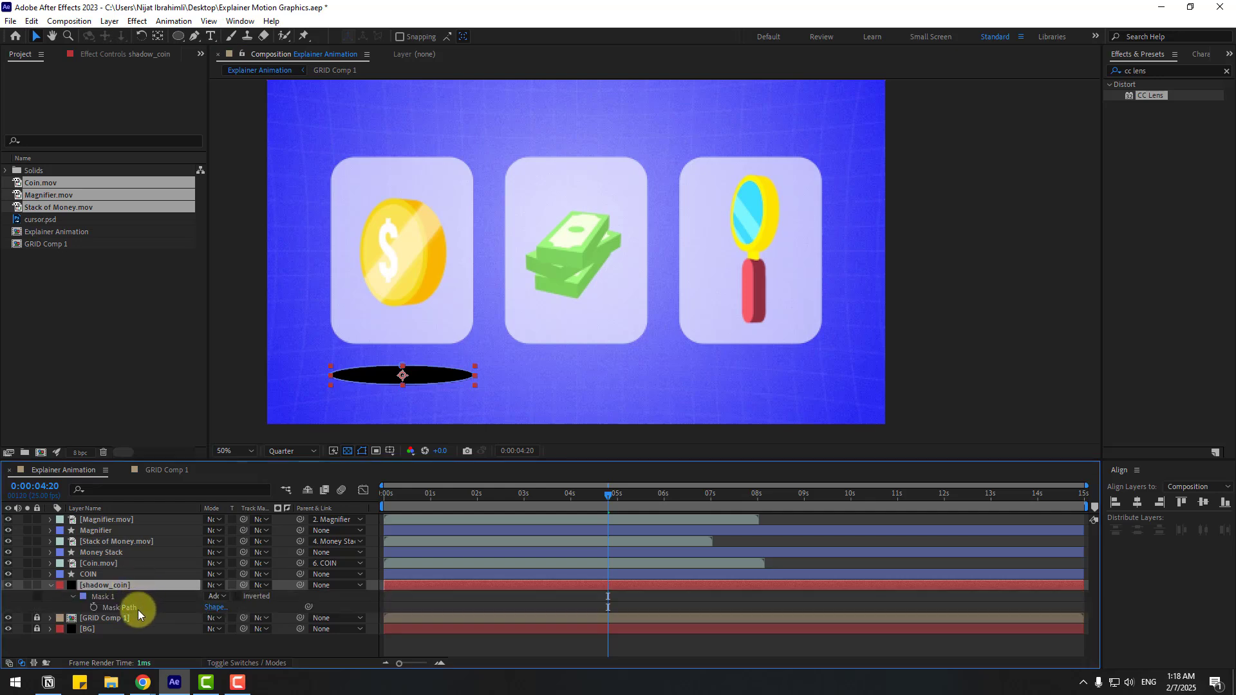
click(73, 597)
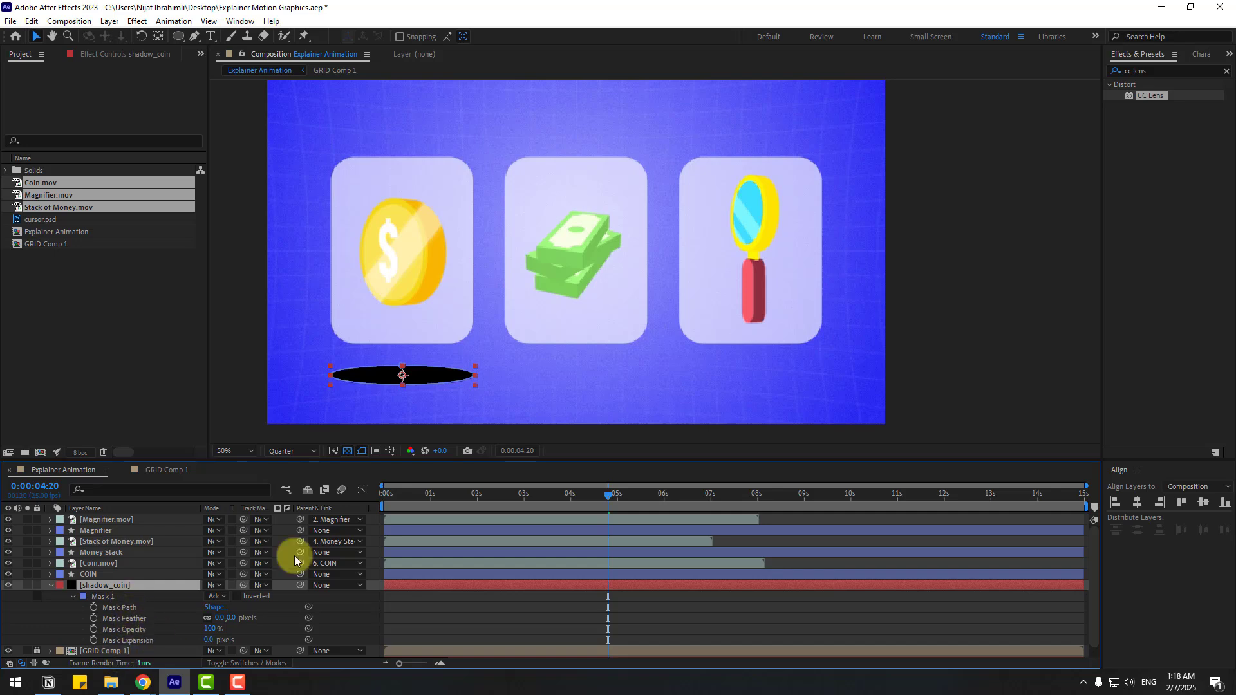
drag(521, 282, 626, 189)
scroll(451, 309, up, 1)
drag(372, 377, 464, 357)
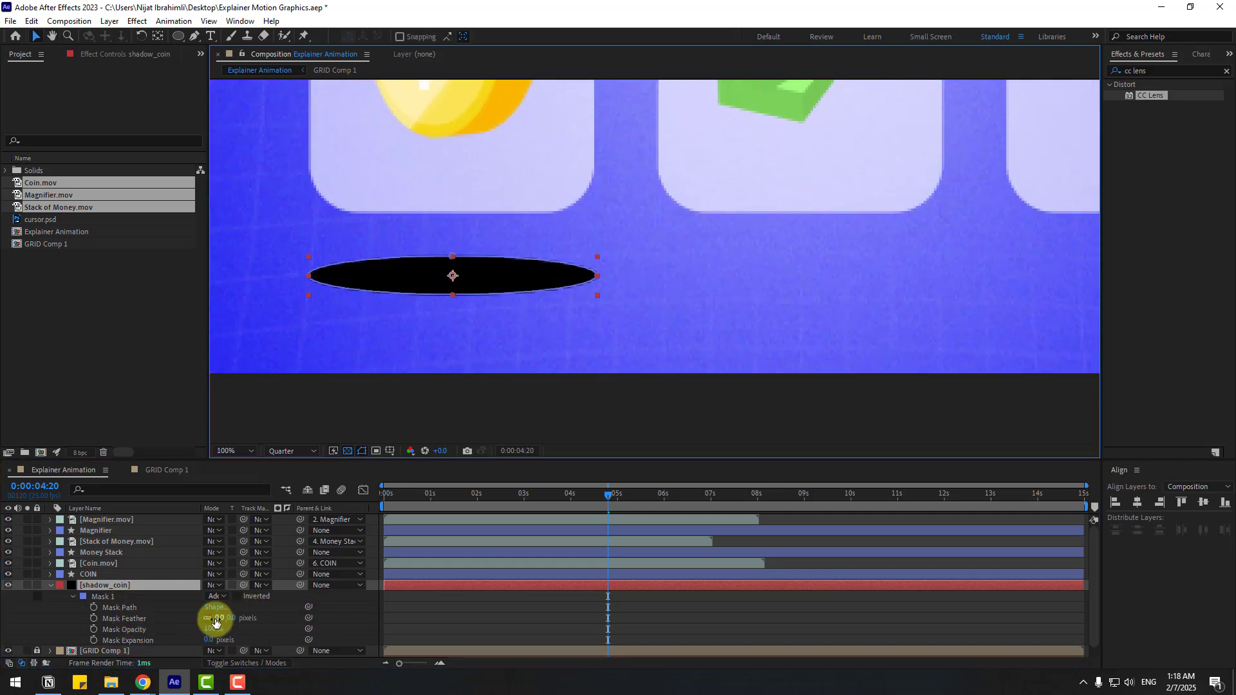
drag(213, 619, 238, 618)
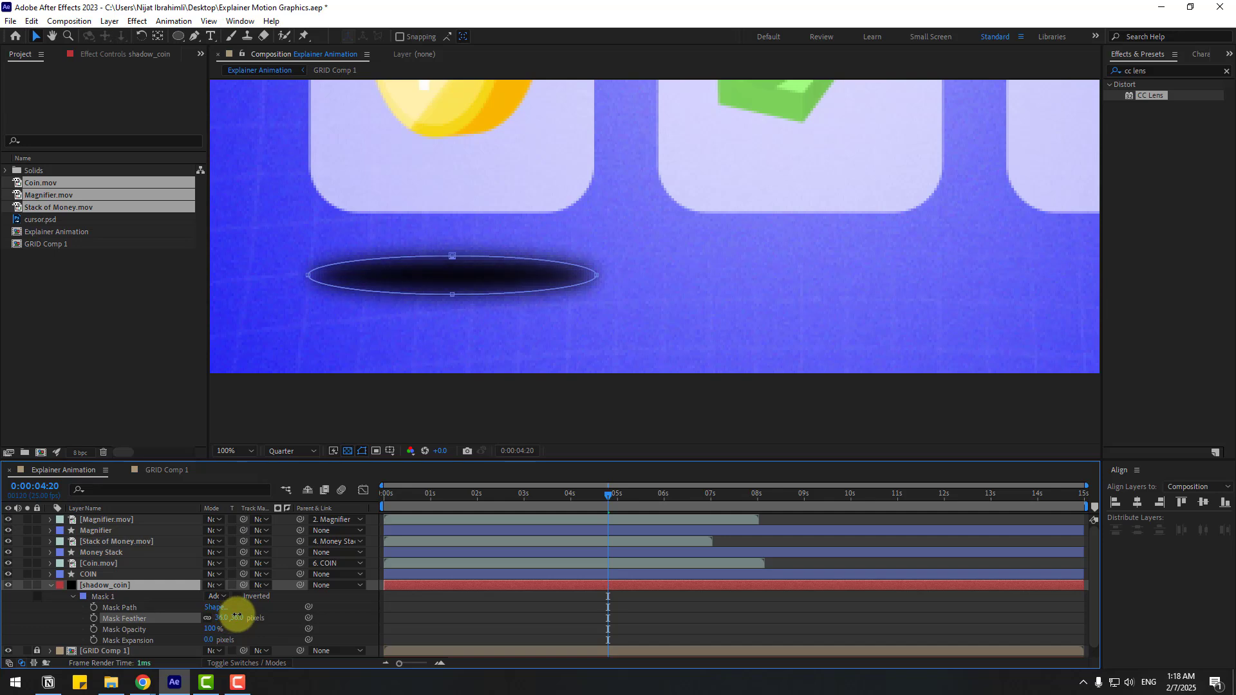
Lower the opacity of the shadow_coin layer to 58%
click(112, 584)
key(t)
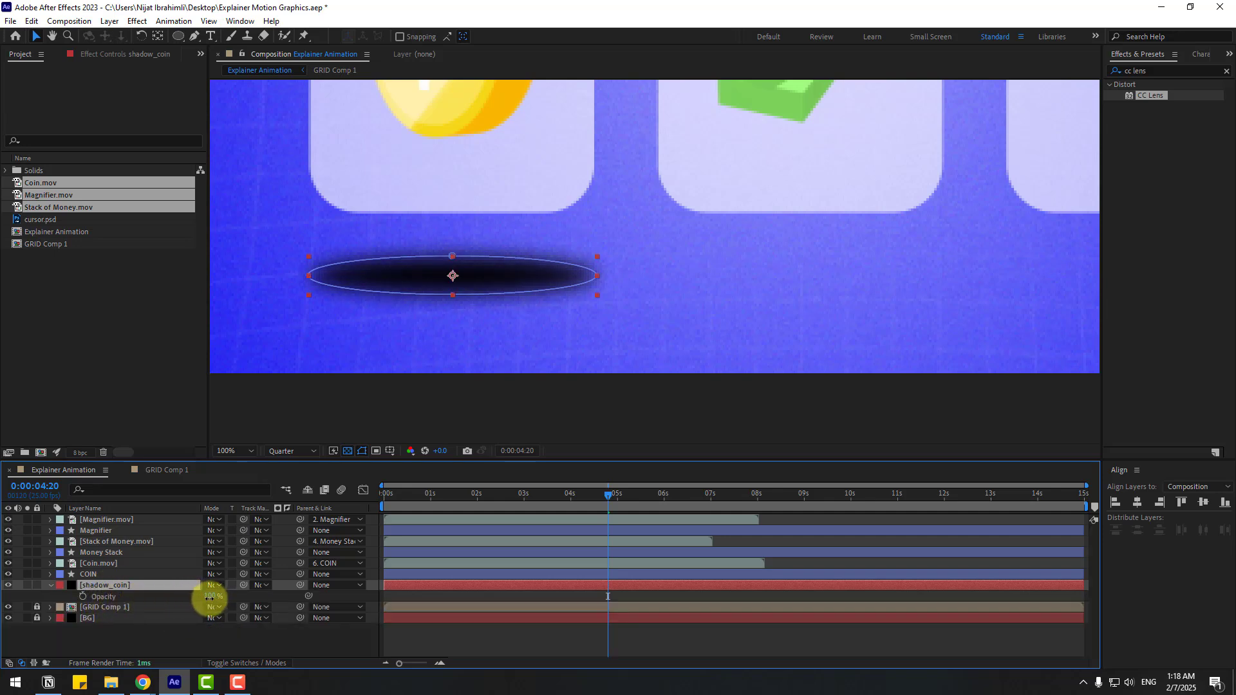
drag(210, 597, 186, 600)
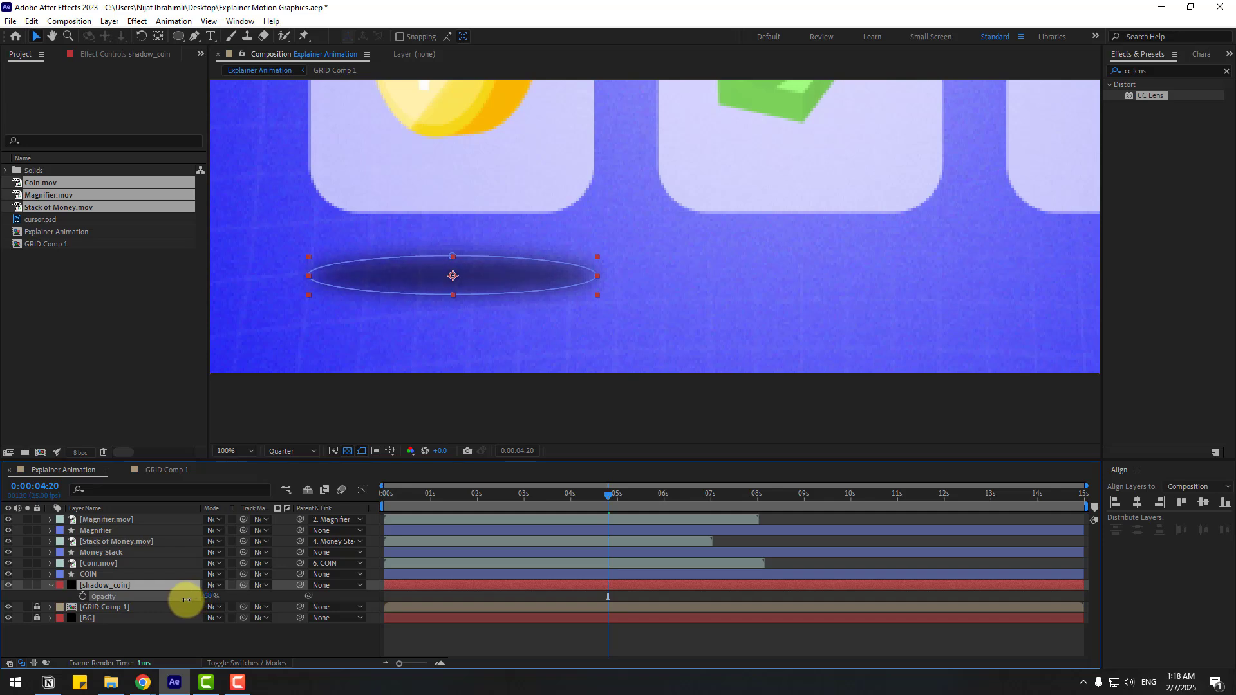
click(161, 642)
click(101, 587)
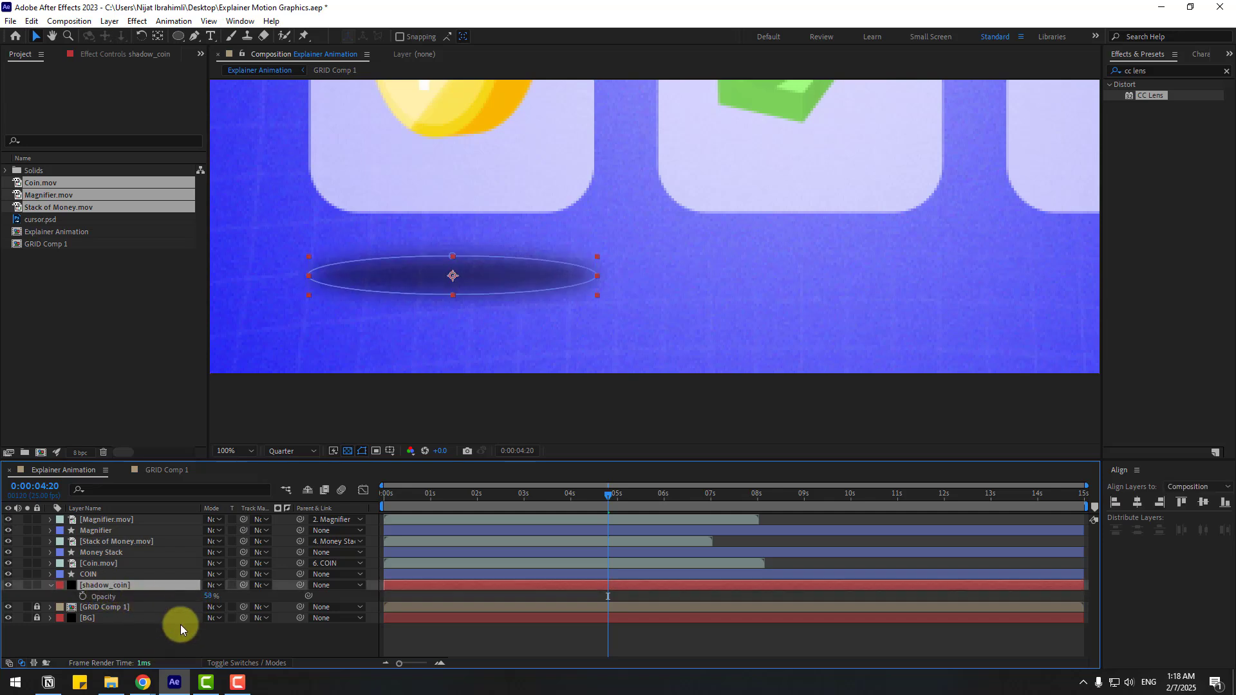
click(180, 624)
click(153, 583)
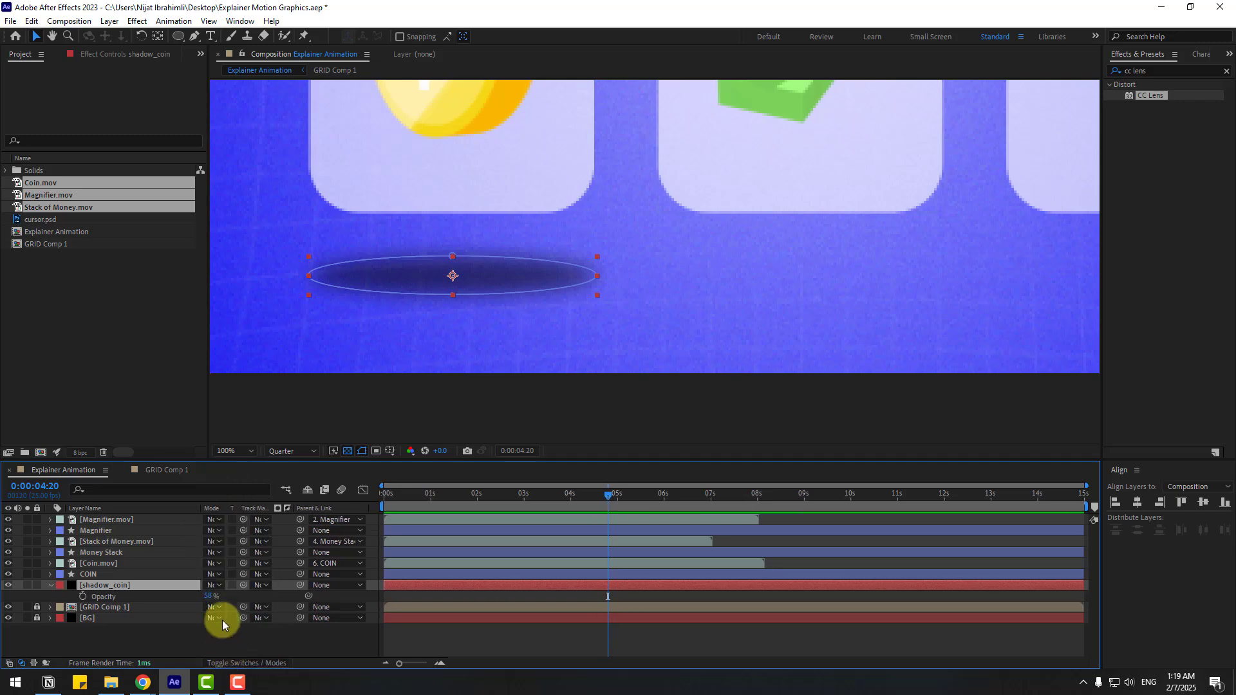
Set the shadow_coin layer's blending mode to Overlay and its opacity to 35%
click(217, 583)
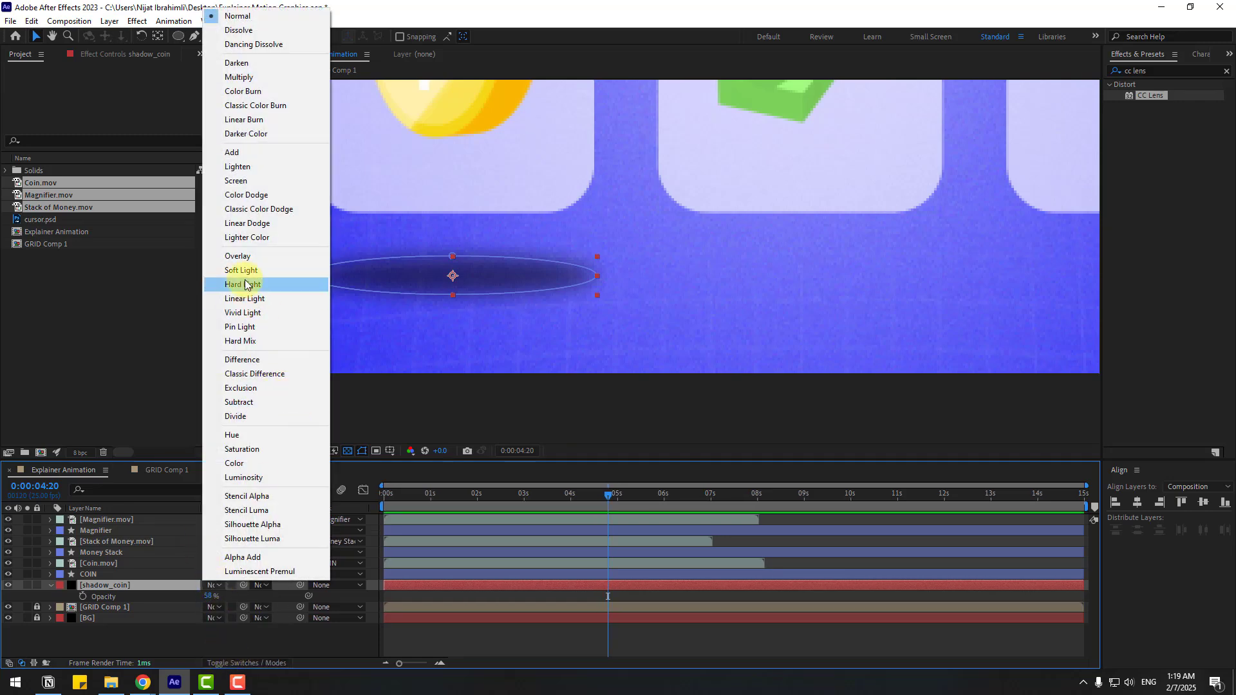
click(238, 256)
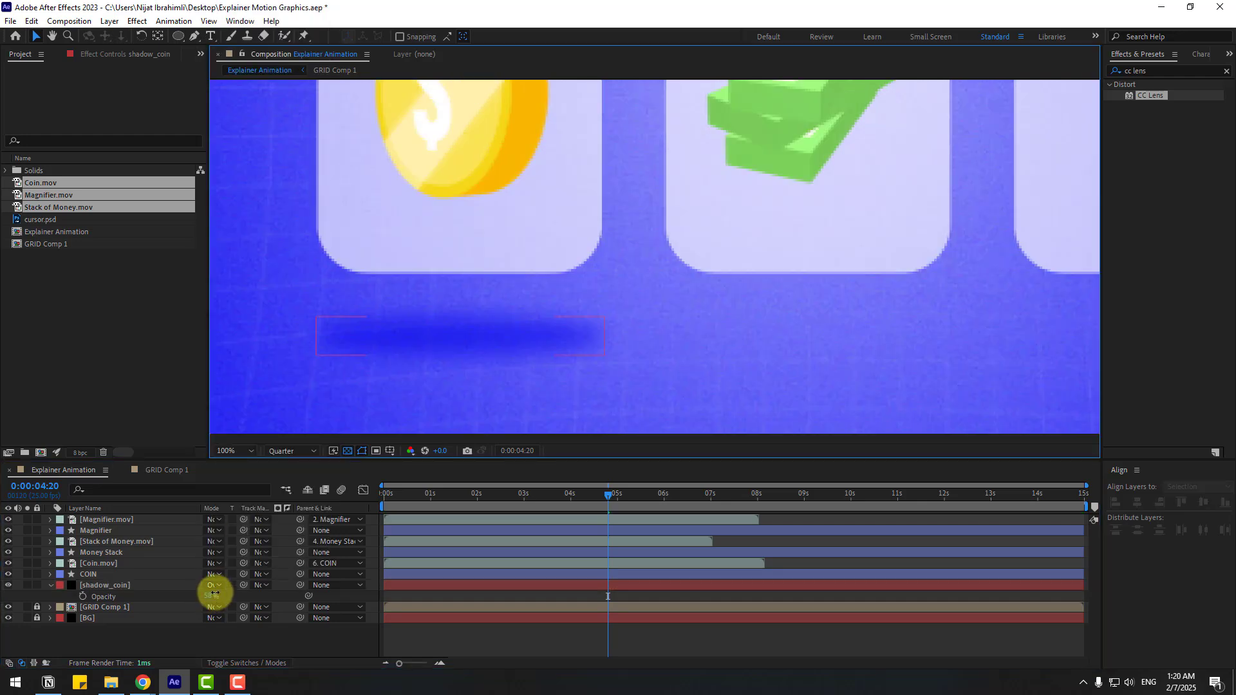
key(Return)
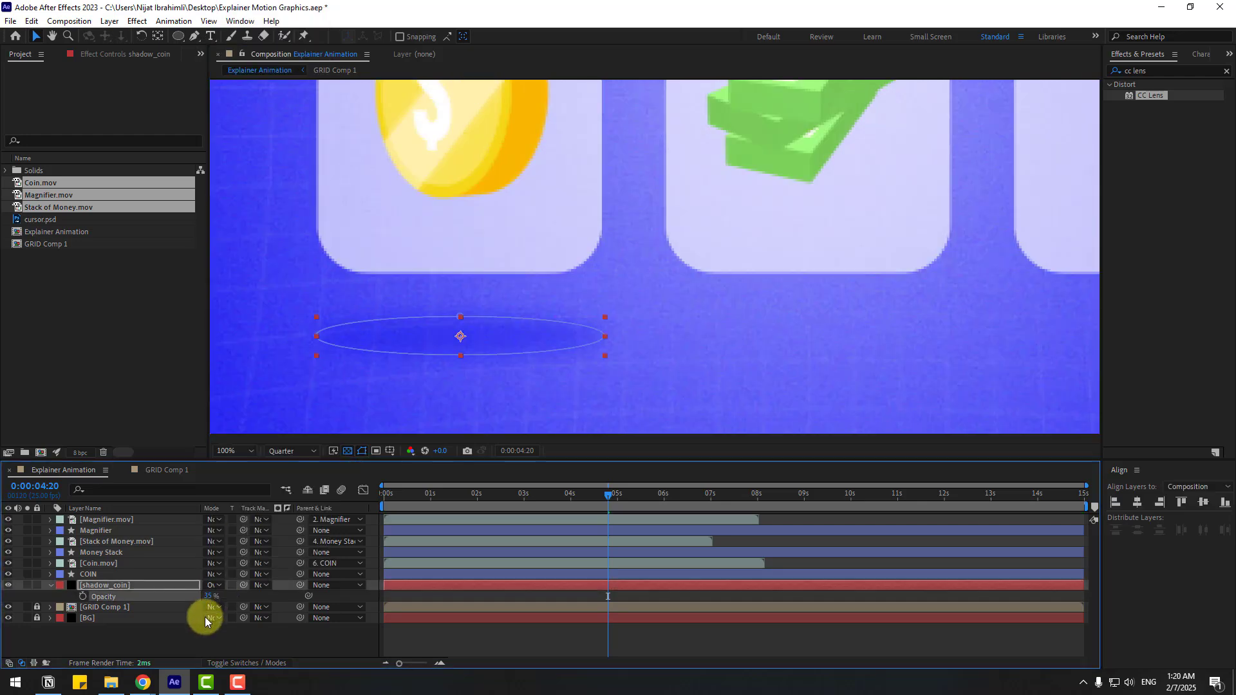
click(333, 636)
Duplicate shadow_coin, move the copy below the Money Stack layer as shadow_stack-money, and place it centrally beneath the money card
scroll(482, 322, down, 1)
drag(489, 311, 406, 341)
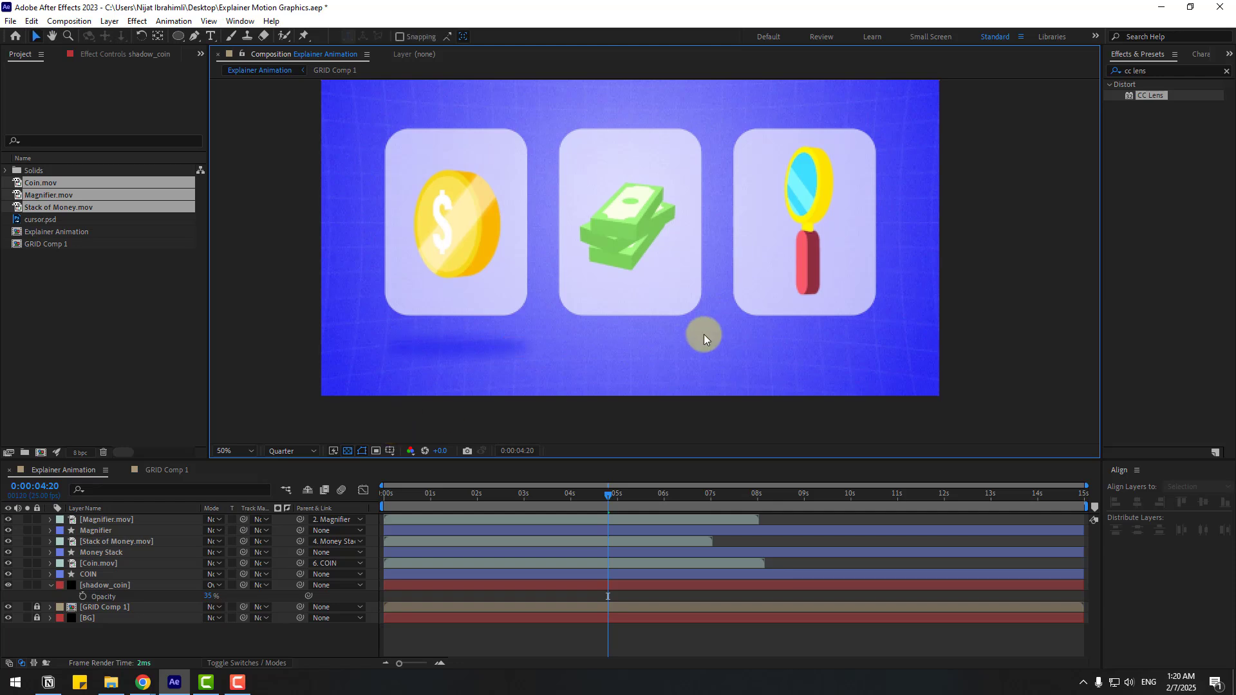
drag(705, 334, 638, 351)
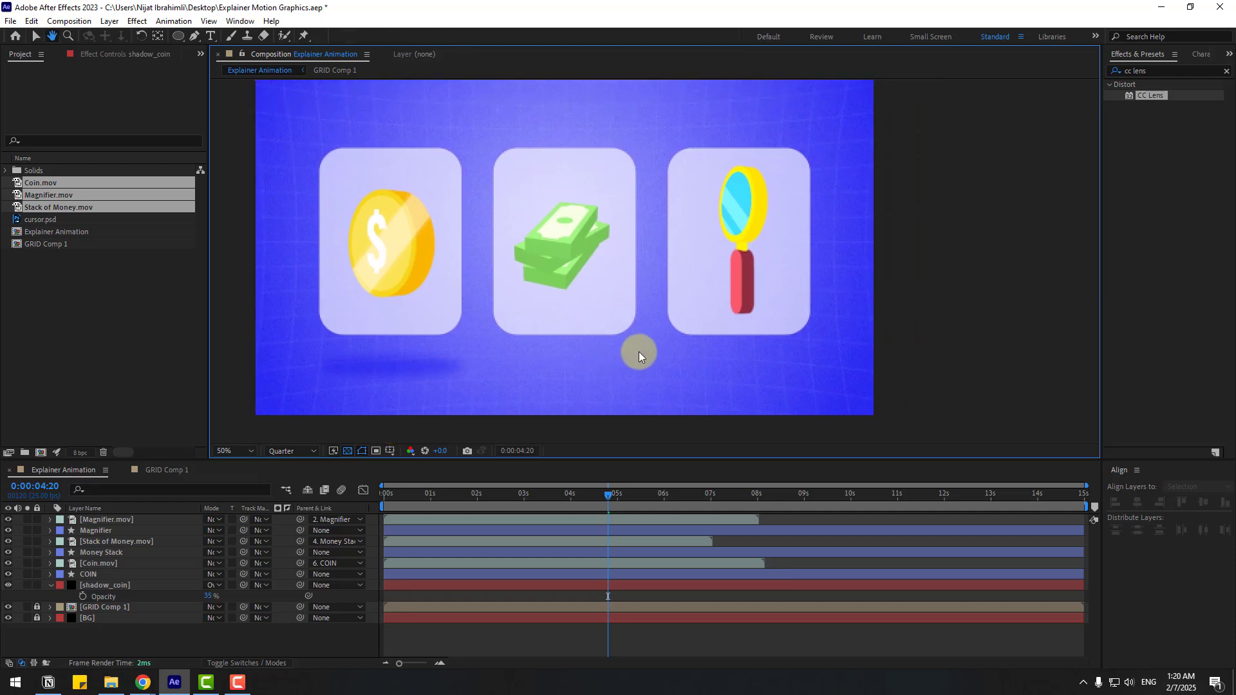
click(51, 585)
click(112, 585)
key(ctrl+d)
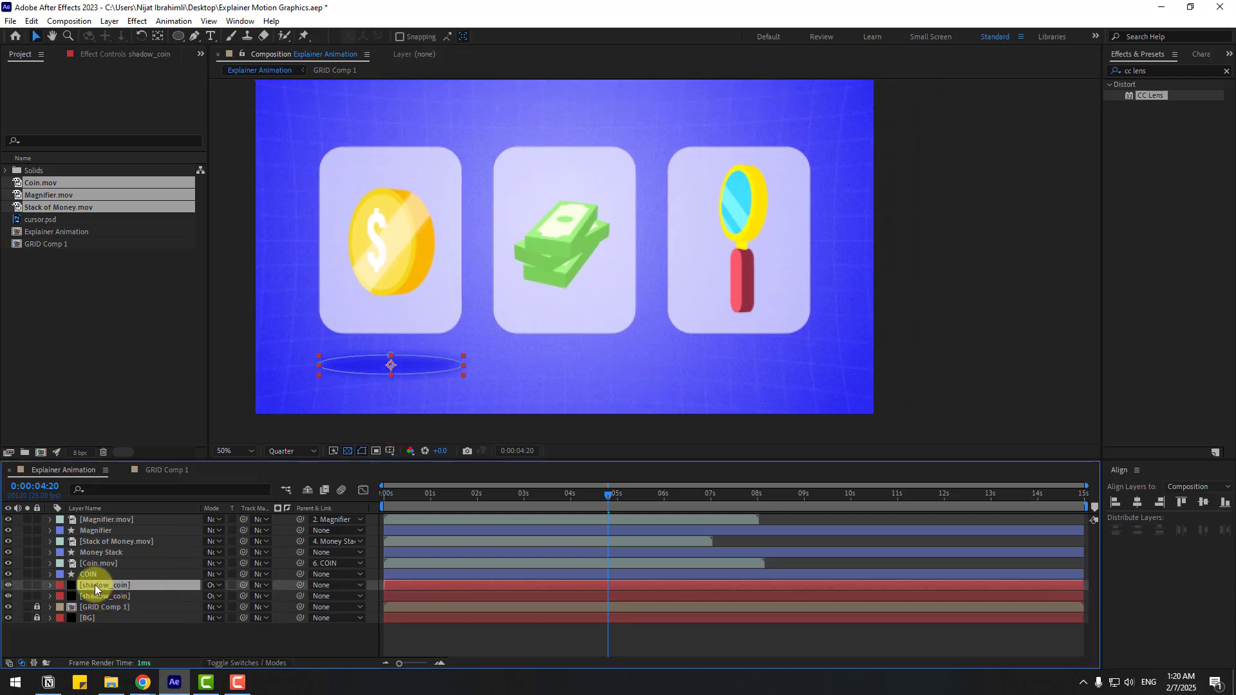
drag(95, 584, 136, 569)
drag(416, 365, 589, 373)
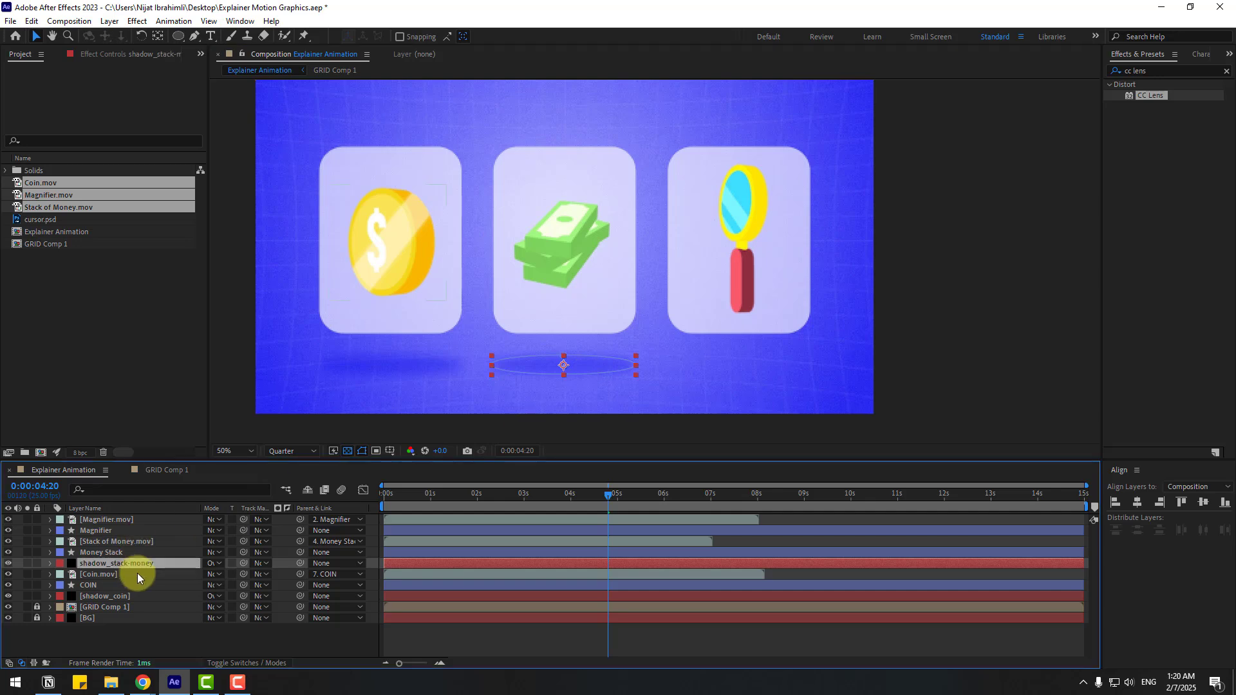
Duplicate shadow_stack-money, move the copy directly below the Magnifier layer and rename it shadow_magnifier
key(ctrl+d)
drag(89, 567, 126, 539)
key(Return)
text(shadow_magnifier)
key(Return)
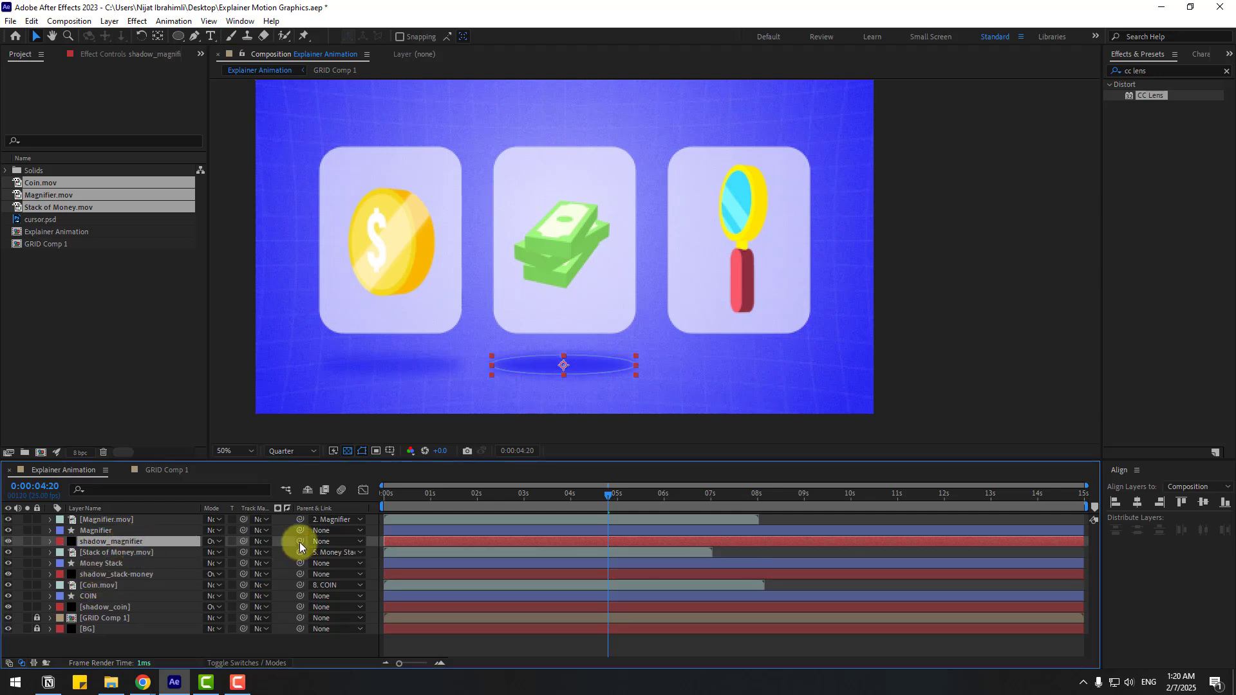
Parent shadow_magnifier to the Magnifier layer and place it beneath the magnifier card, and parent shadow_stack-money to Money Stack
drag(299, 542, 101, 532)
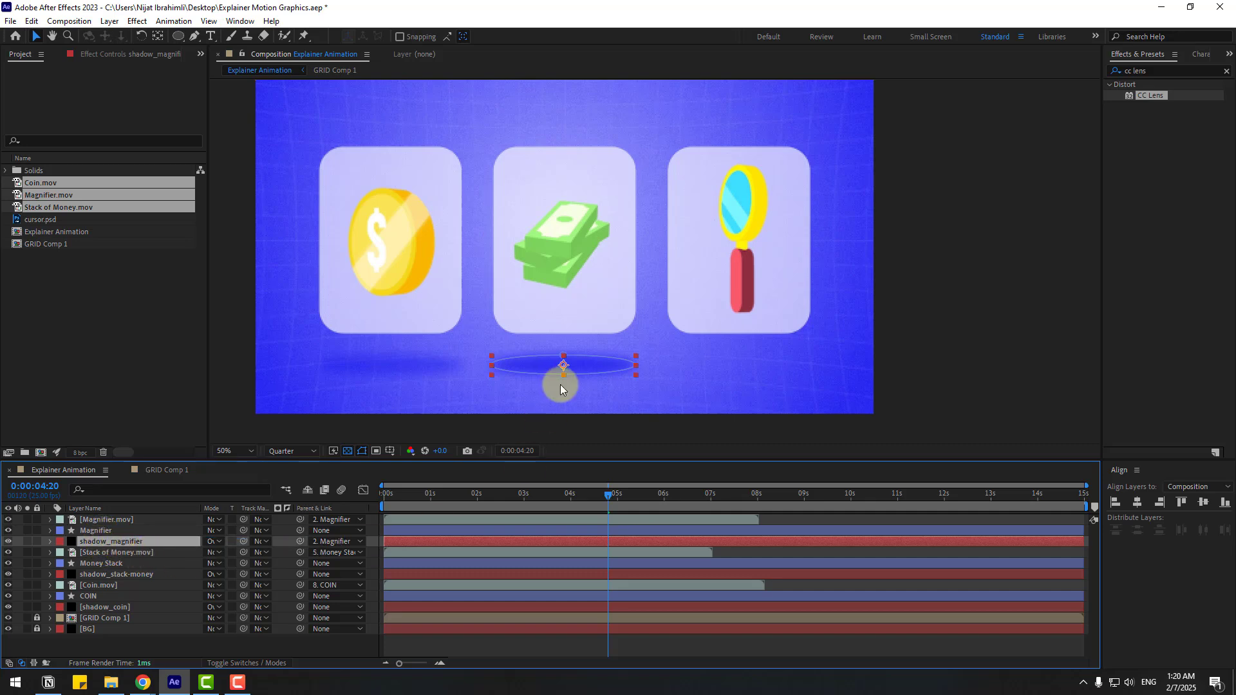
drag(582, 370, 762, 366)
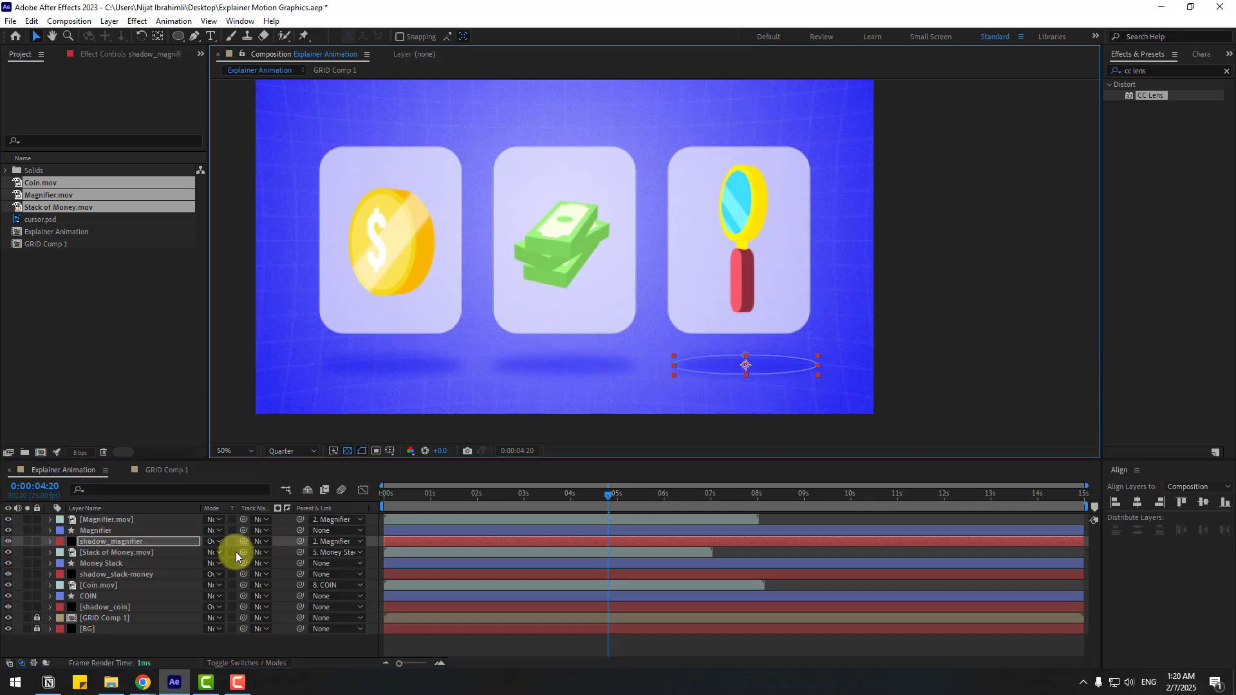
click(99, 576)
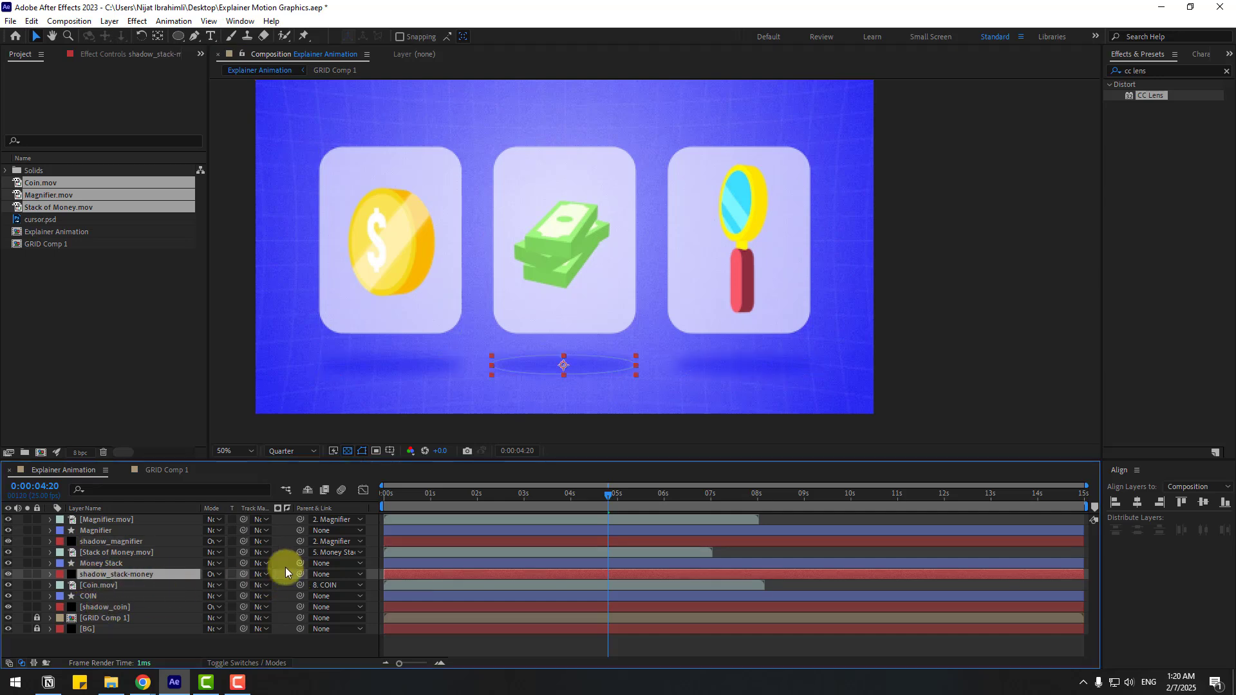
drag(300, 575, 97, 566)
click(284, 644)
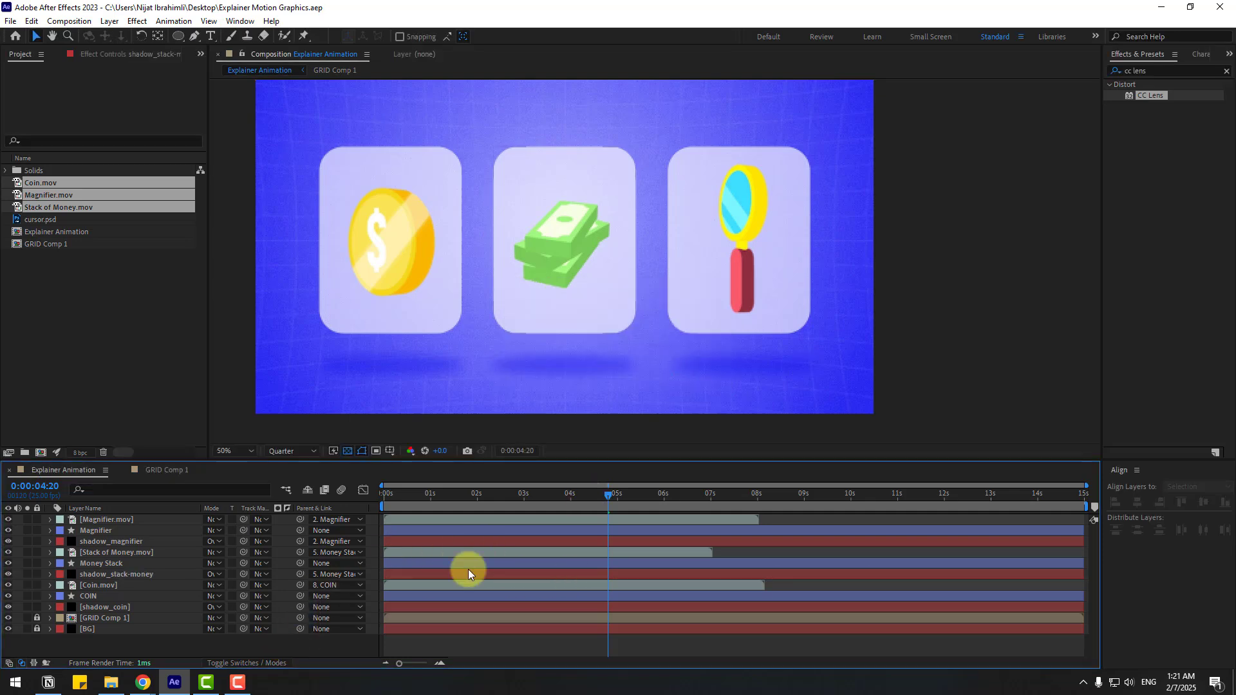
Set the label colour of the Coin.mov, COIN and shadow_coin layers to Green
click(102, 611)
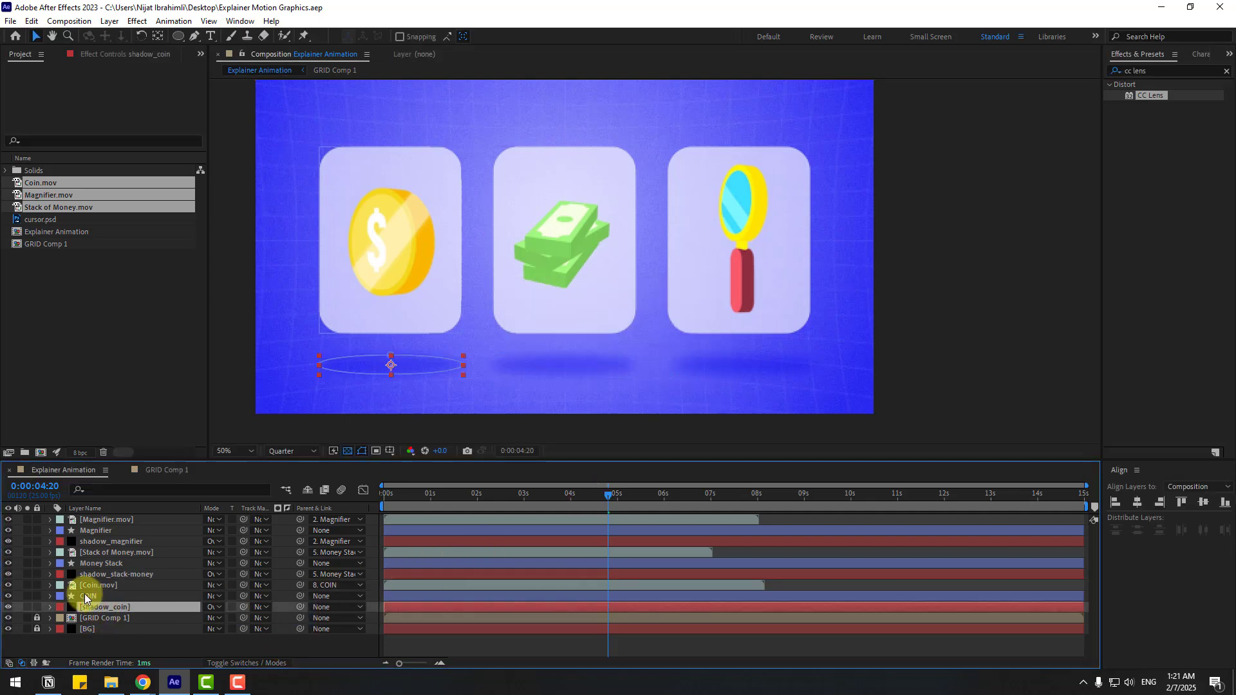
ctrl+click(83, 595)
ctrl+click(101, 586)
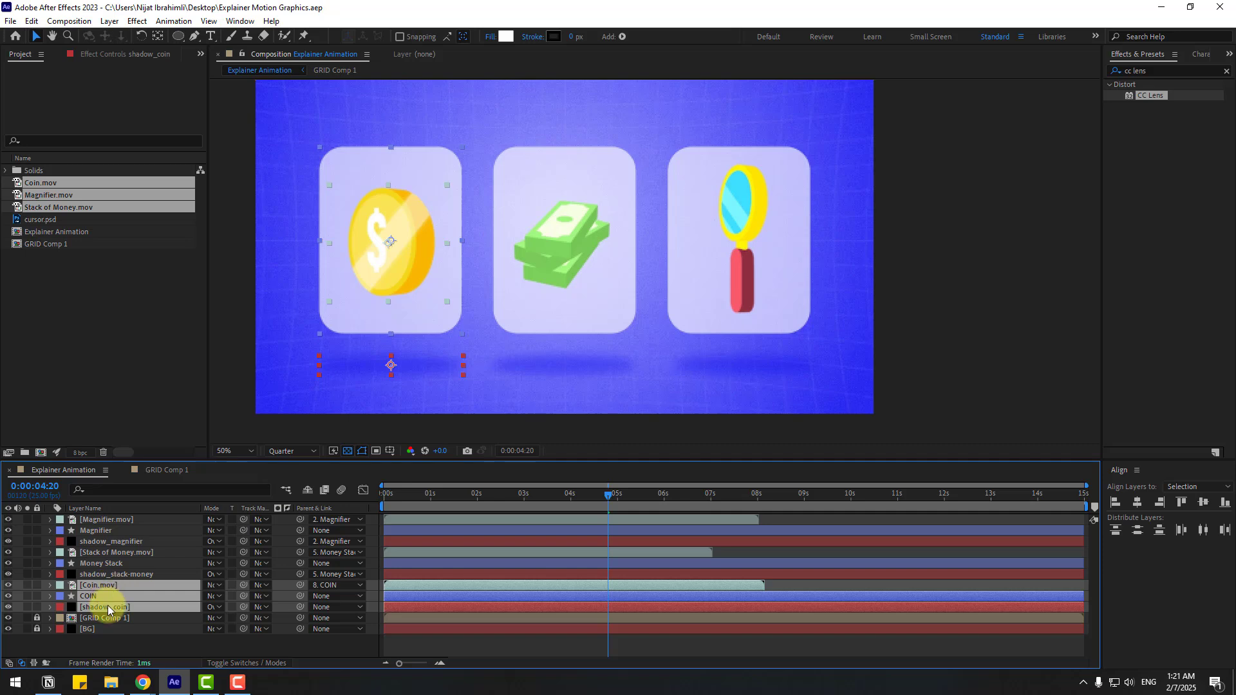
click(60, 587)
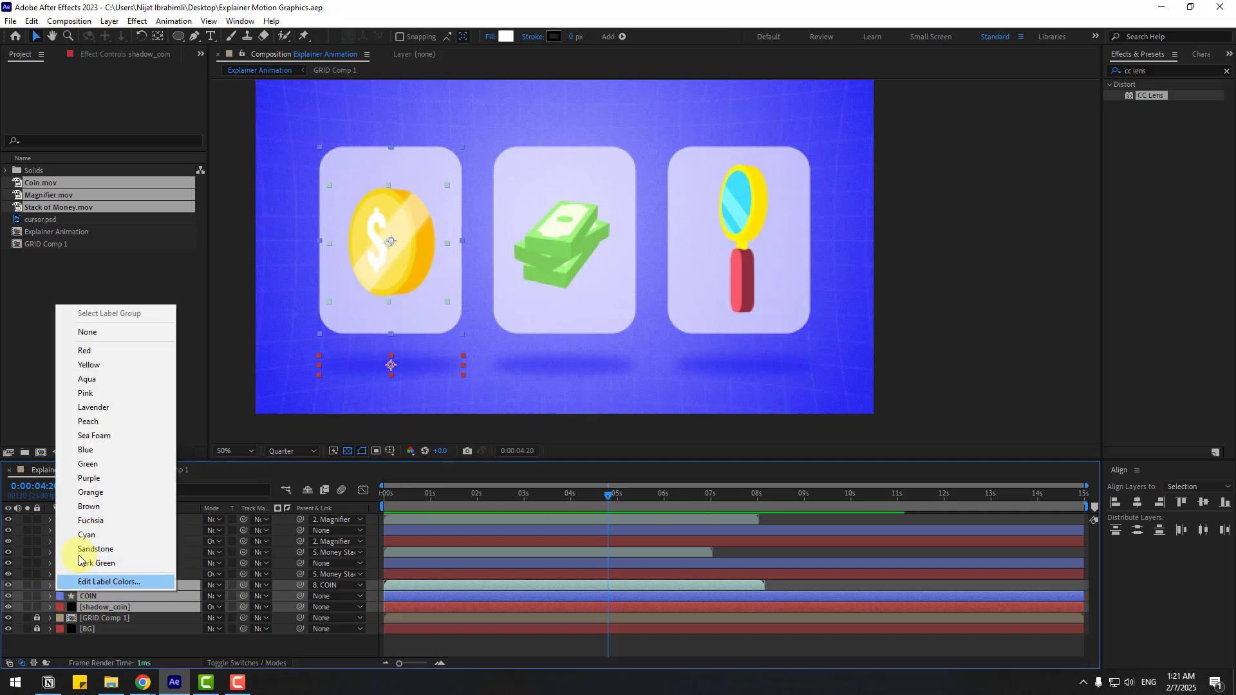
click(133, 465)
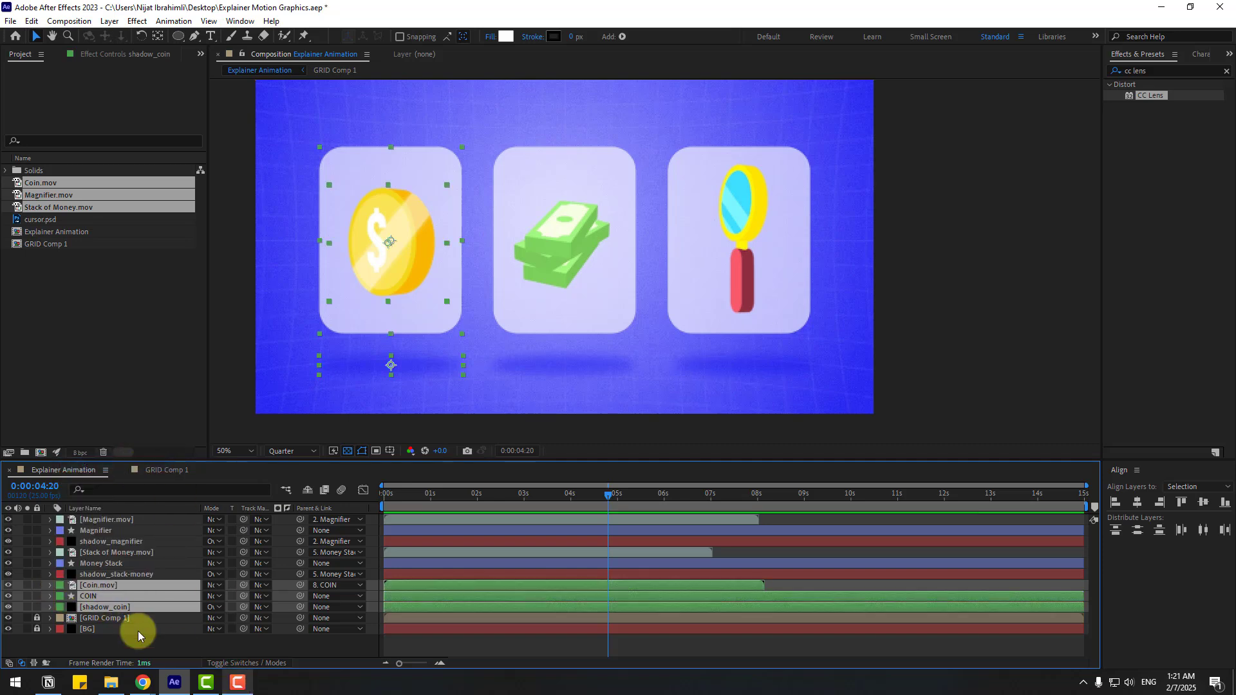
Set the label colour of the Stack of Money.mov, Money Stack and shadow_stack-money layers to Yellow
click(102, 574)
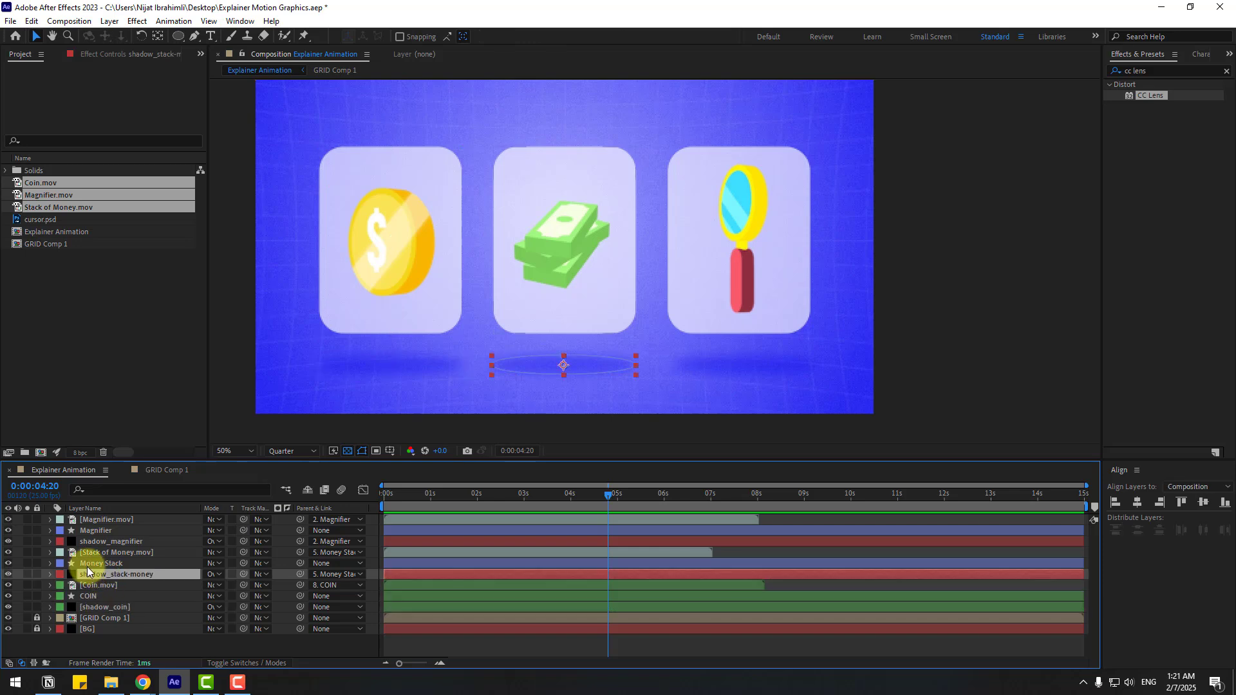
ctrl+click(90, 564)
ctrl+click(83, 552)
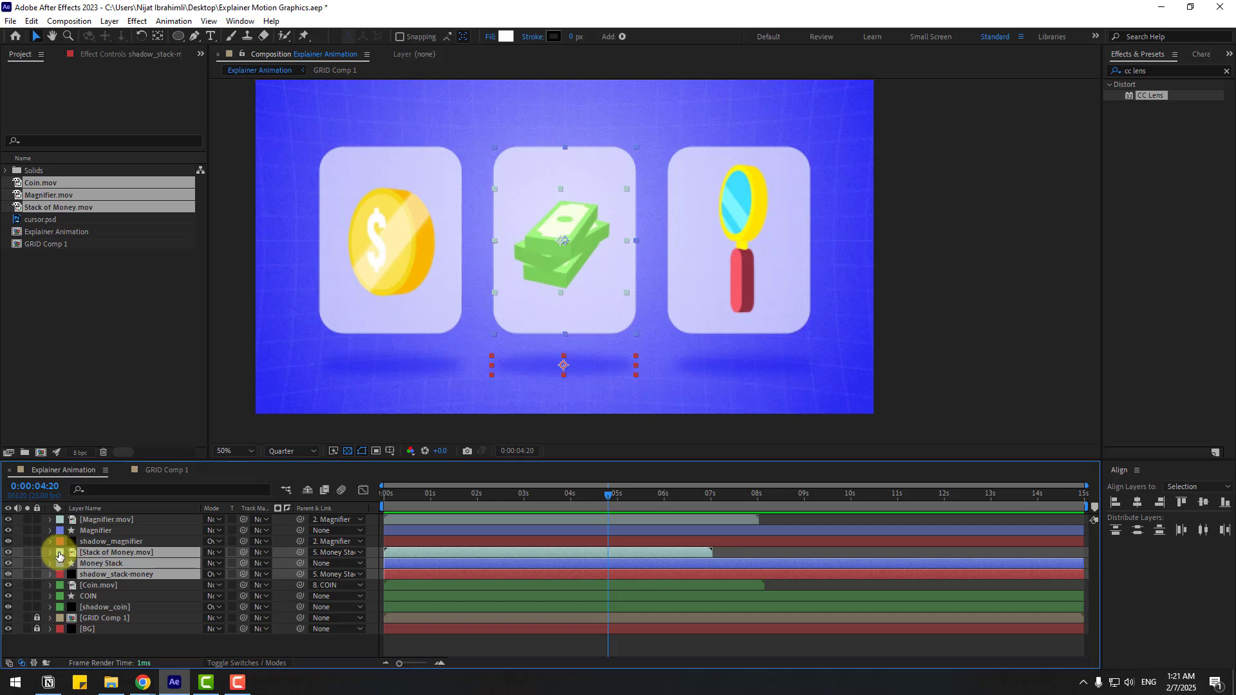
click(58, 555)
click(102, 334)
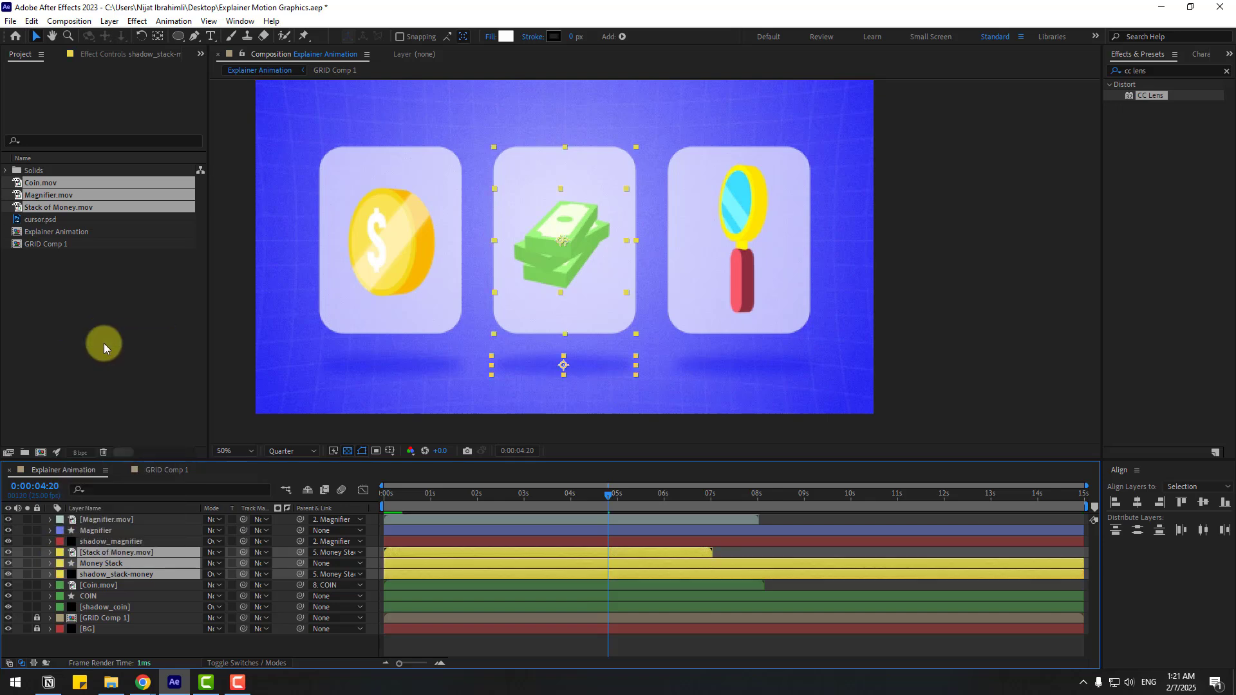
Set the label colour of the Magnifier.mov, Magnifier and shadow_magnifier layers to Blue
click(102, 541)
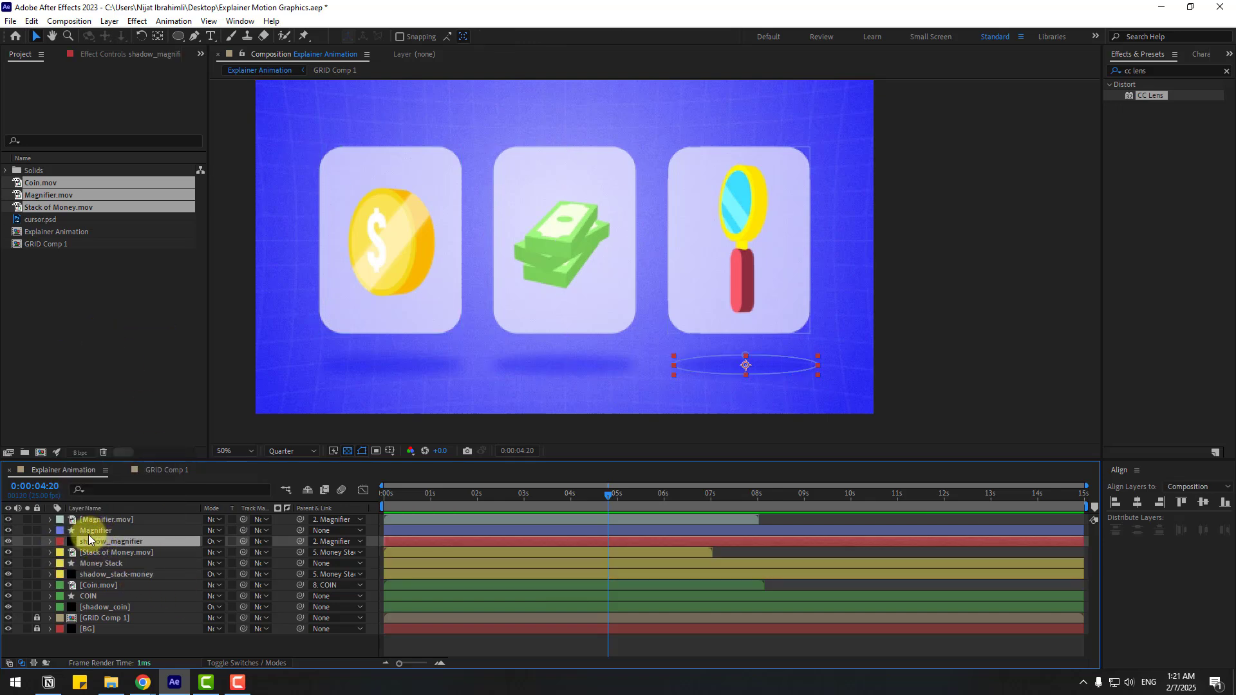
ctrl+click(90, 532)
ctrl+click(90, 520)
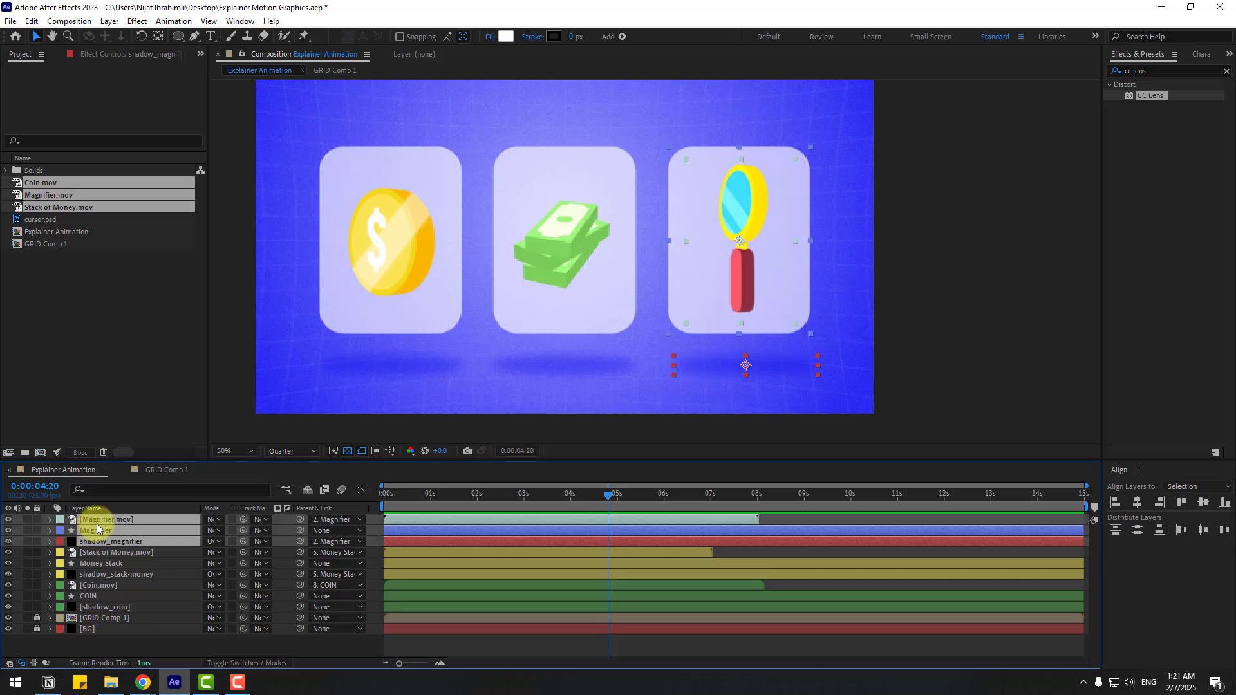
click(58, 525)
click(84, 382)
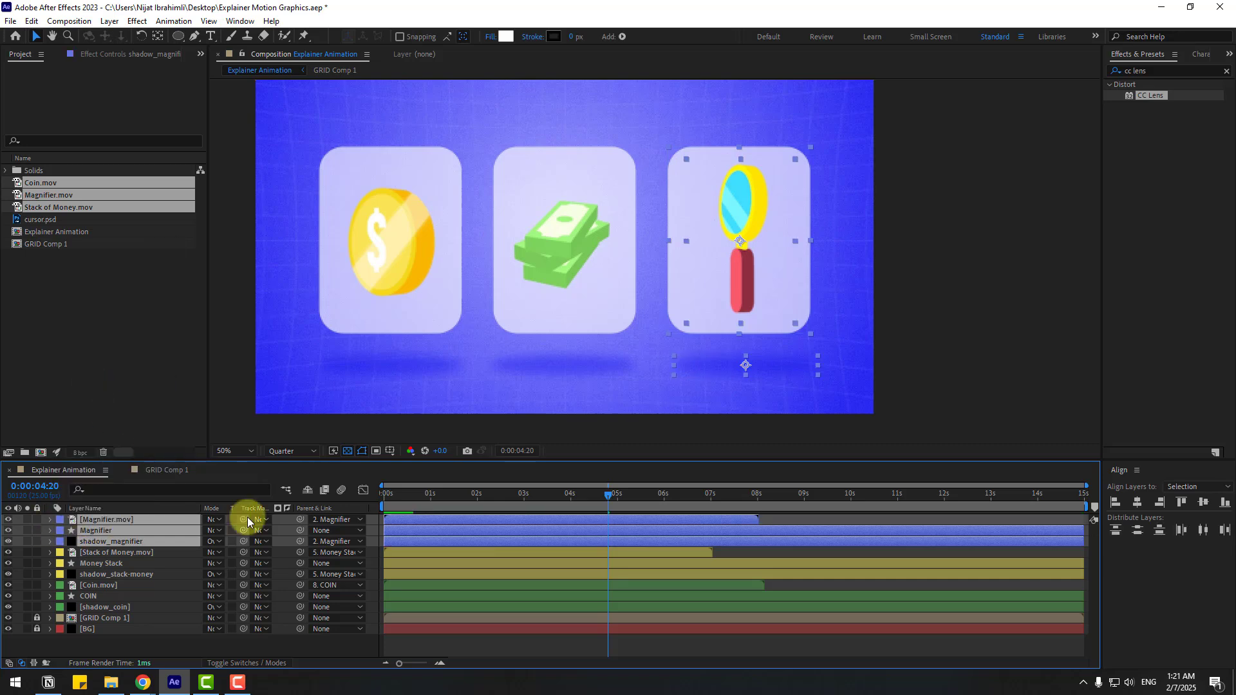
Create a null object in the Explainer Animation composition and centre its anchor point
right_click(339, 642)
mouse_move(242, 492)
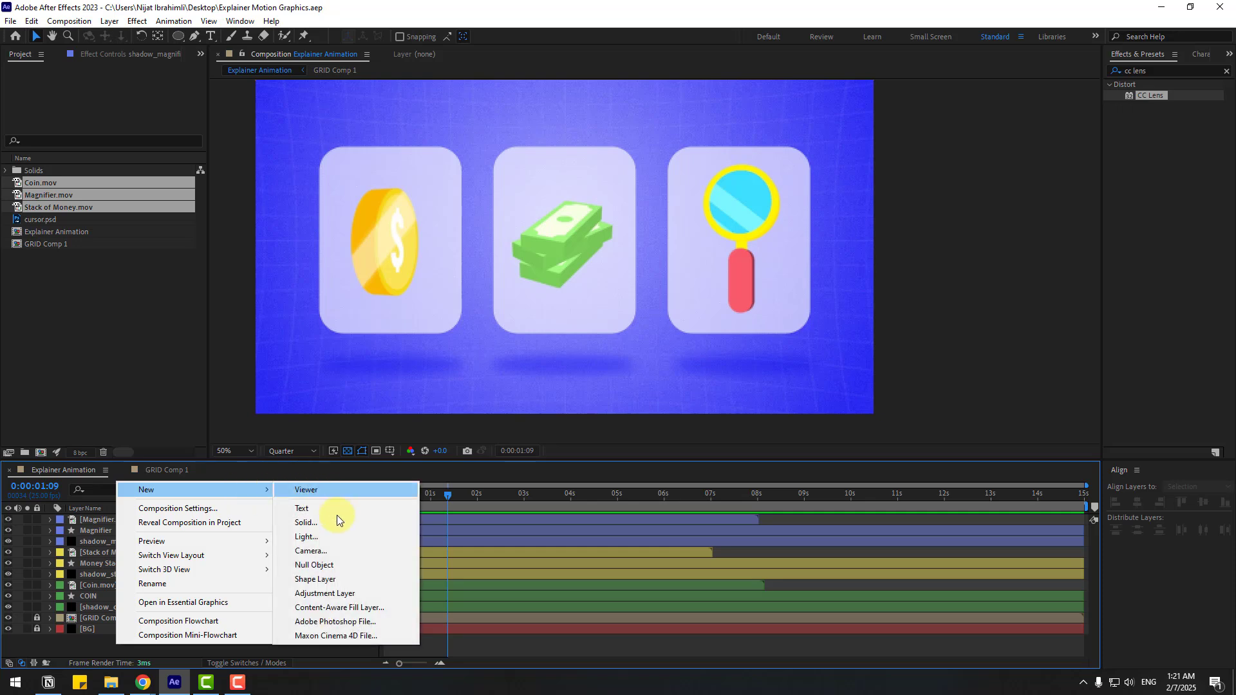
click(320, 564)
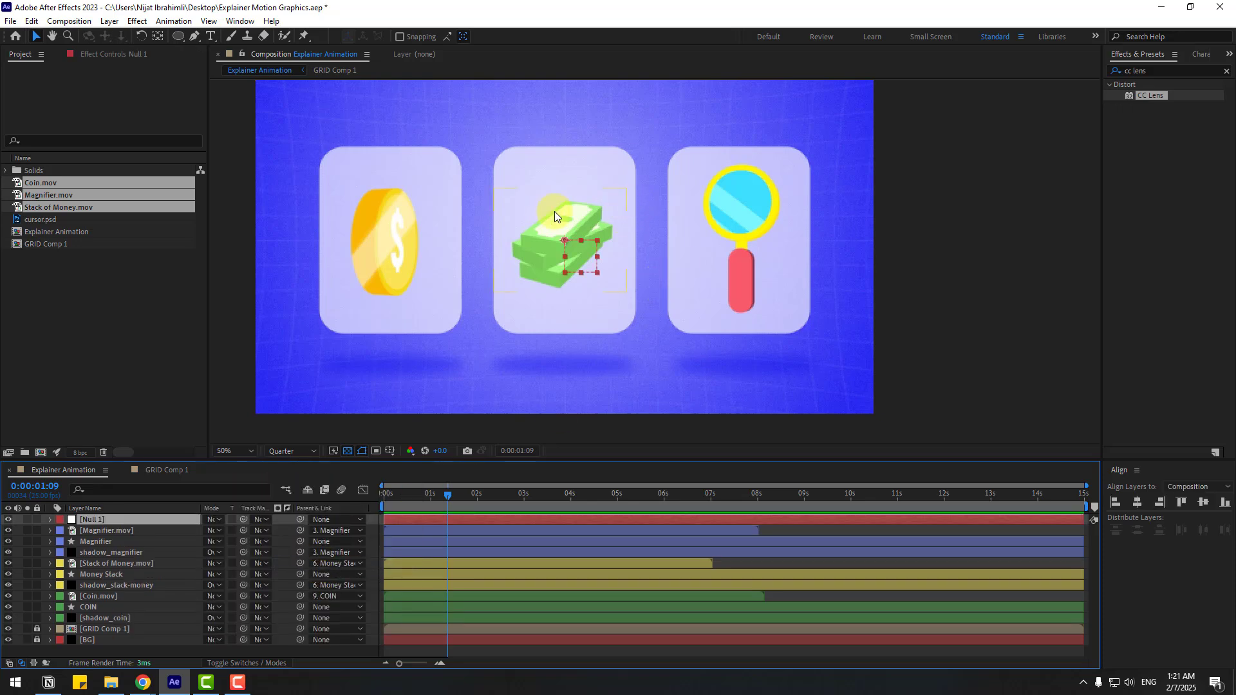
click(158, 36)
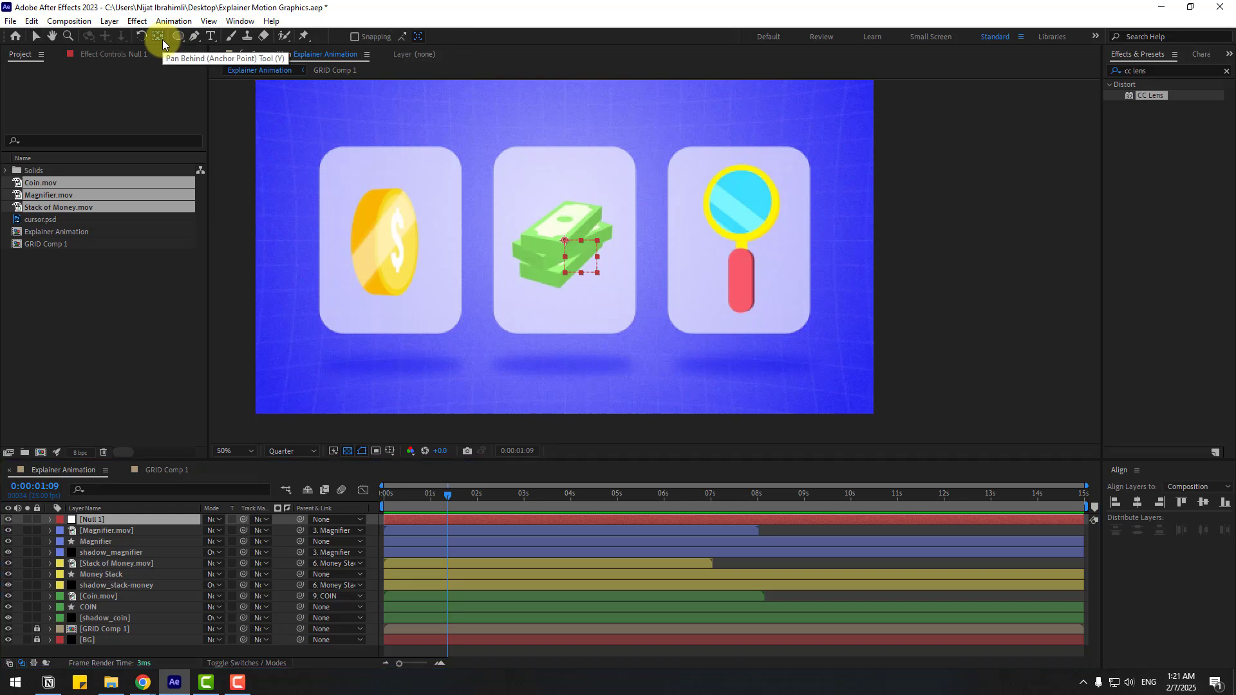
click(36, 39)
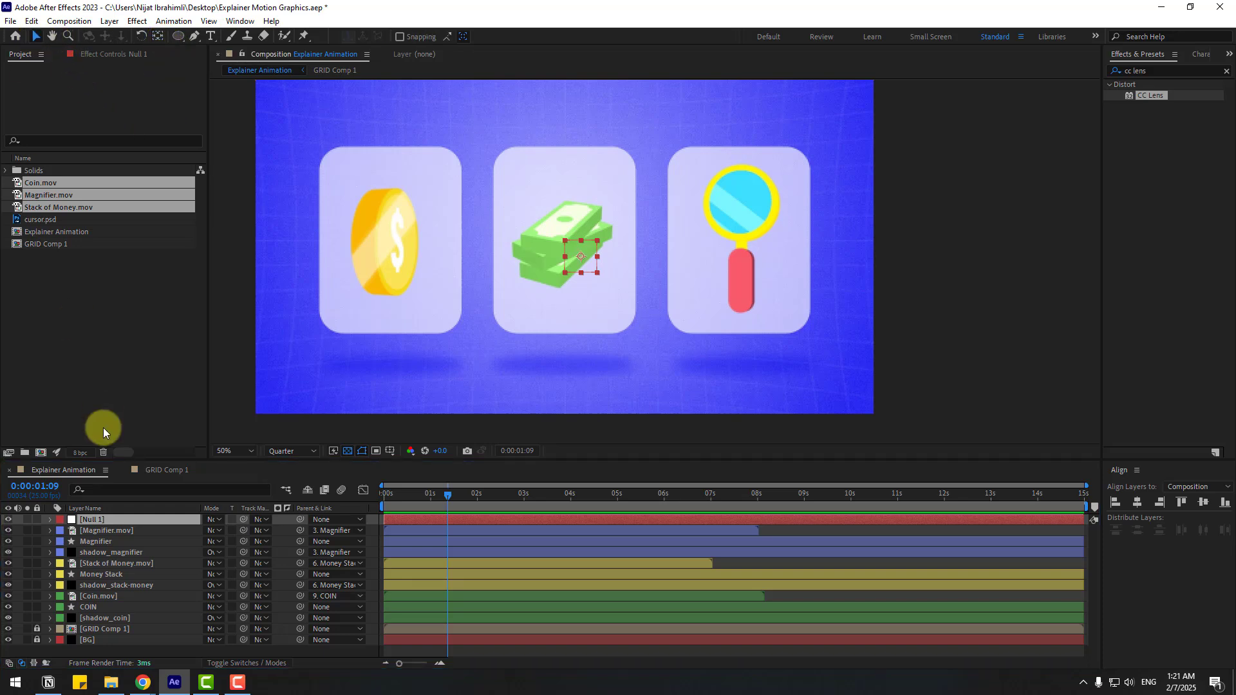
Parent the Magnifier, Money Stack and COIN card layers to the null object
click(102, 544)
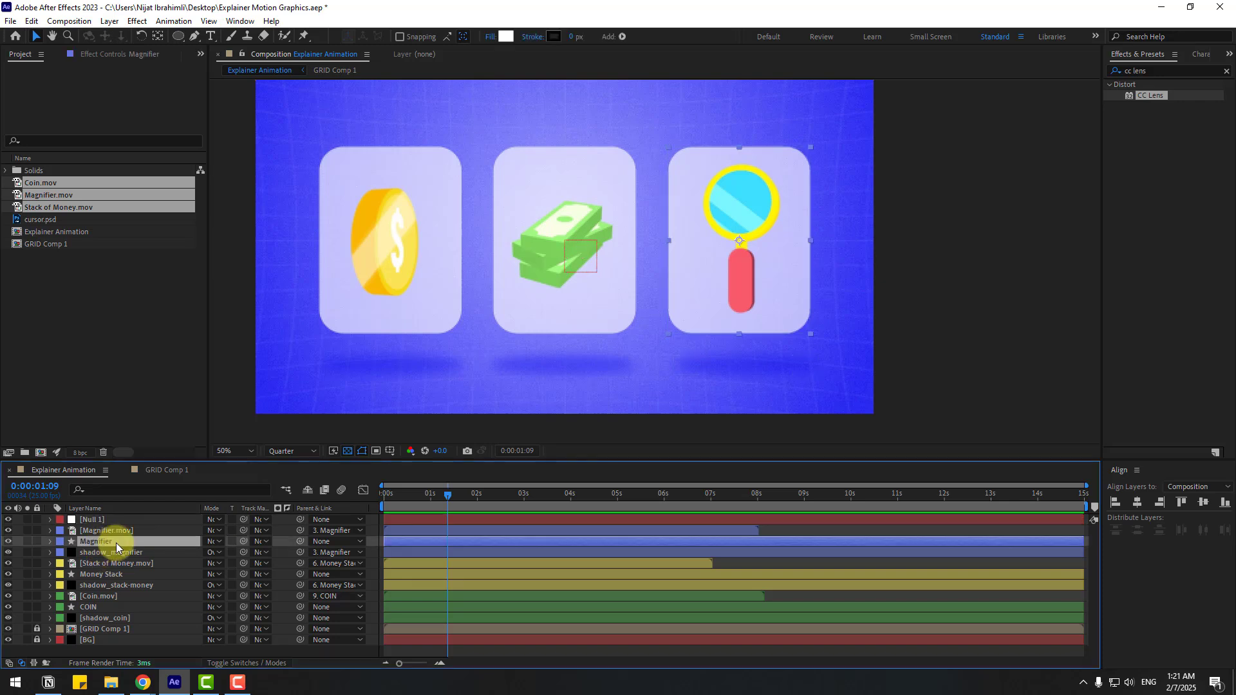
ctrl+click(108, 576)
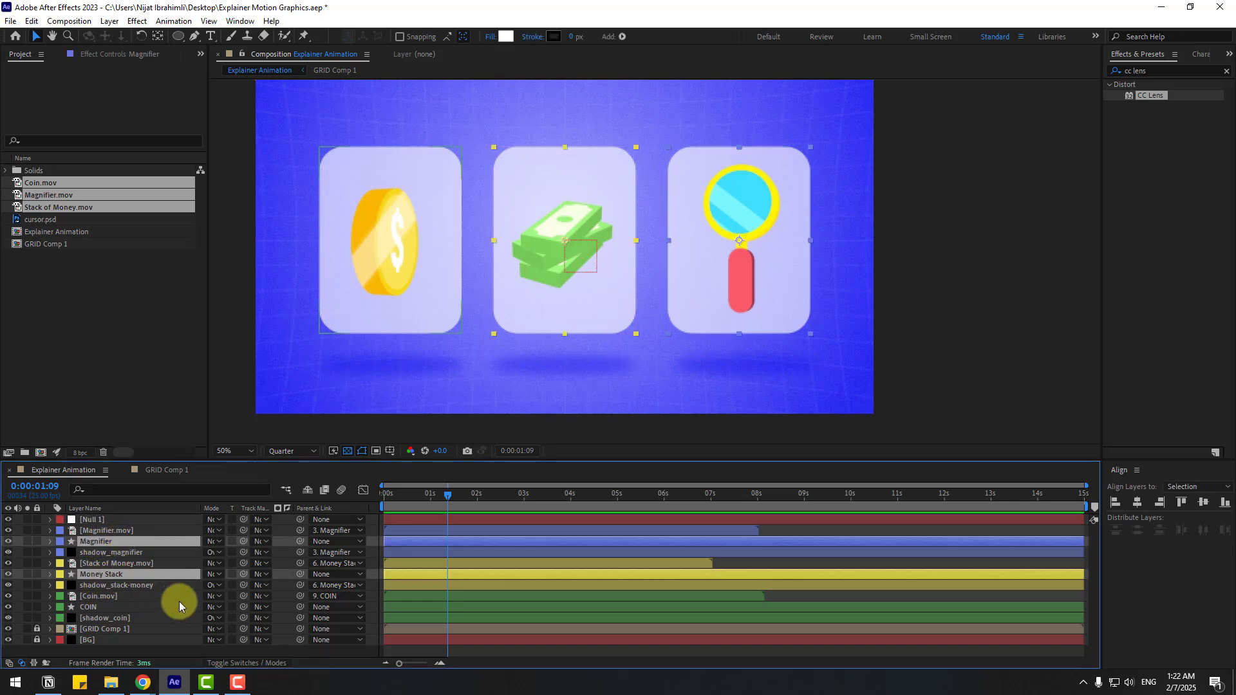
ctrl+click(139, 606)
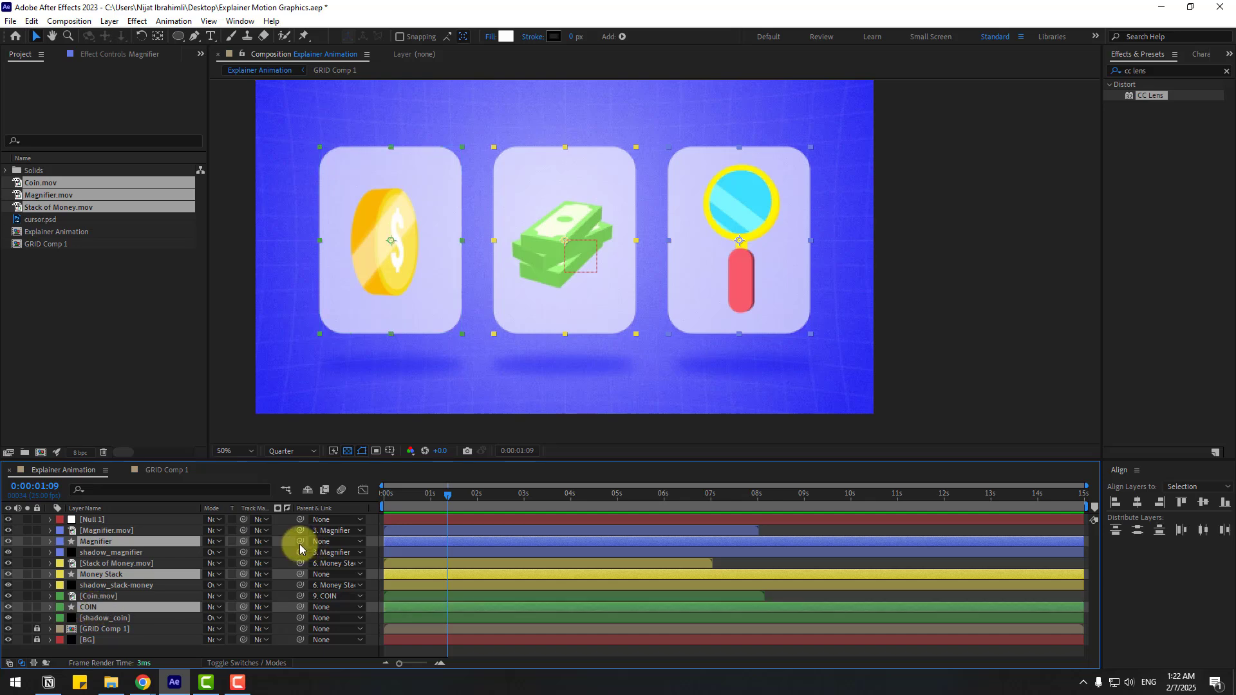
drag(300, 548, 89, 520)
Test the parenting by moving the null object sideways, and undo the move
click(593, 265)
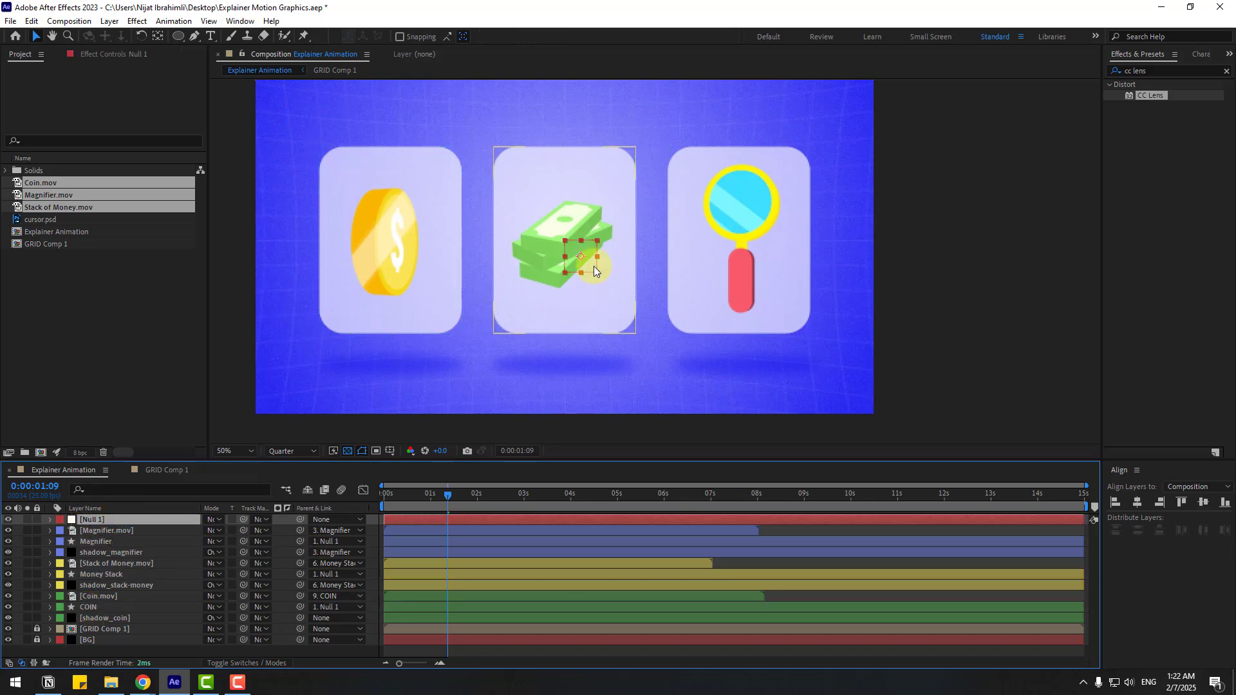
drag(593, 265, 735, 265)
drag(477, 293, 473, 294)
key(ctrl+z)
key(ctrl+z)
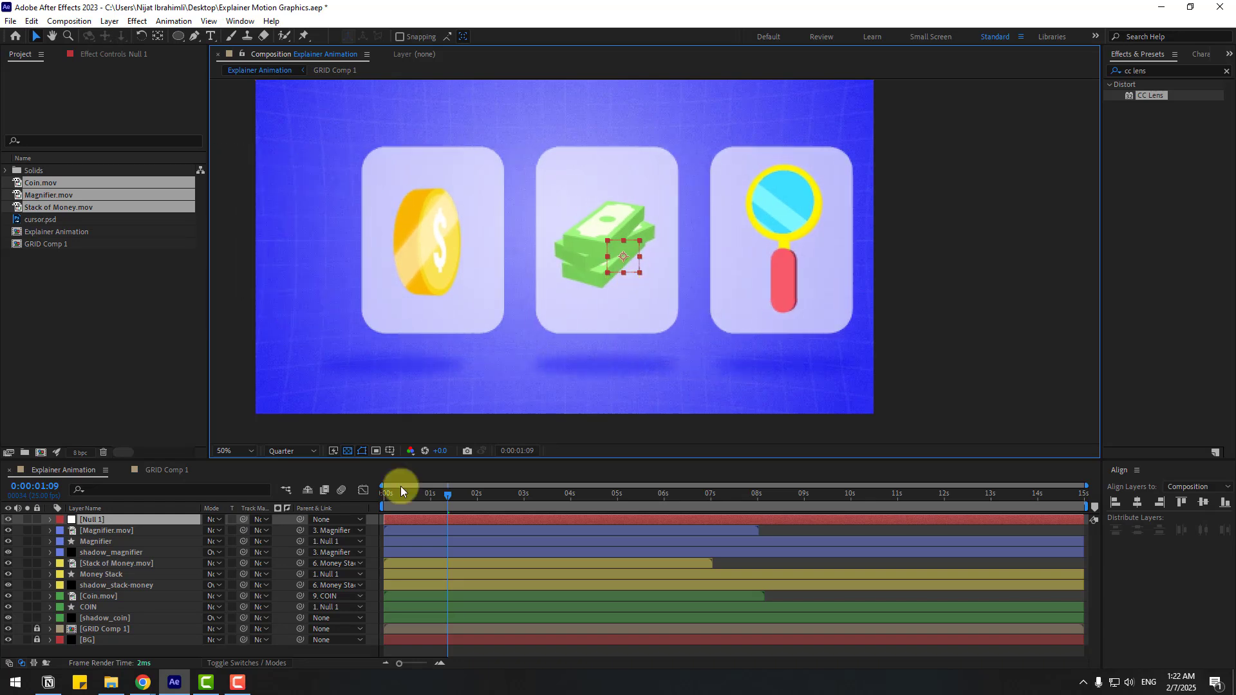
Parent the shadow_coin layer to COIN, then test it by moving the null object and undo the move
click(101, 620)
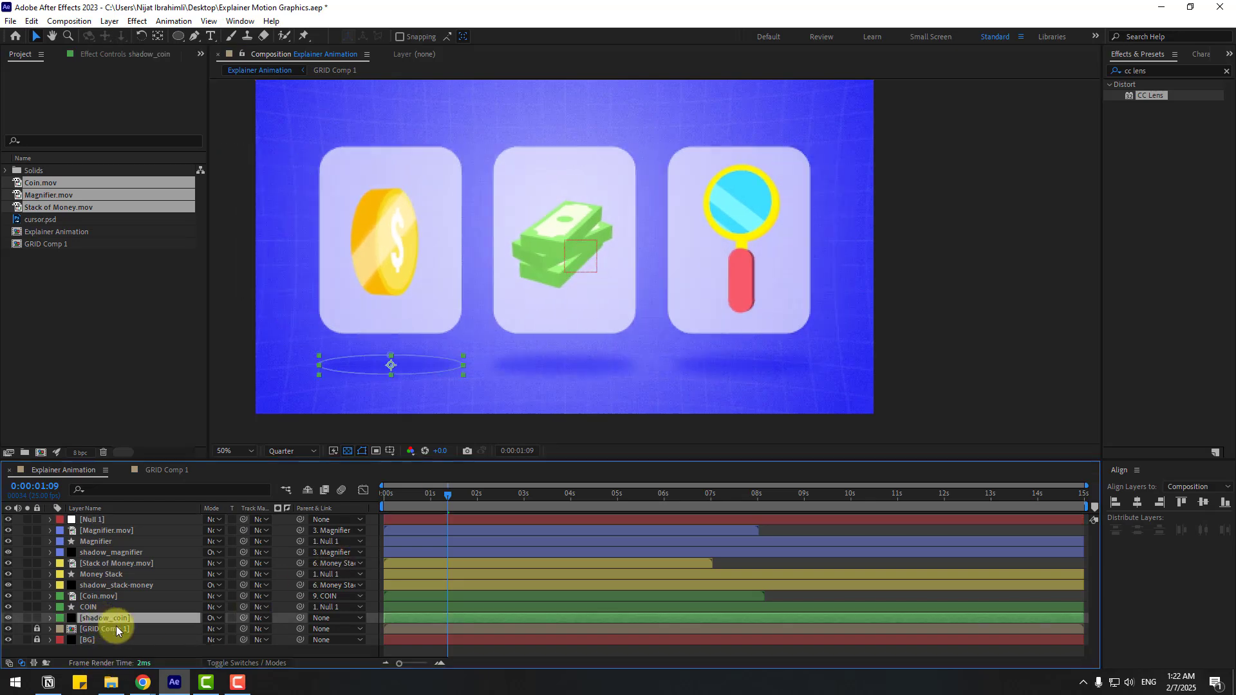
drag(300, 618, 87, 607)
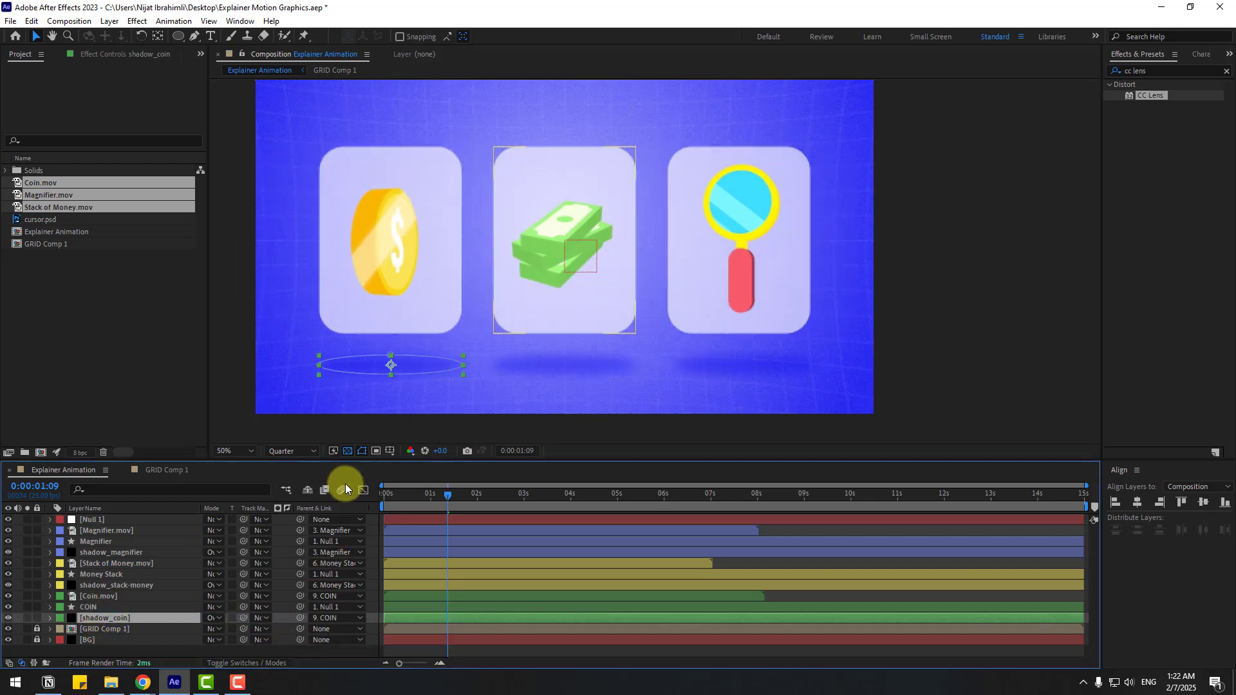
click(103, 520)
drag(593, 279, 666, 250)
key(ctrl+z)
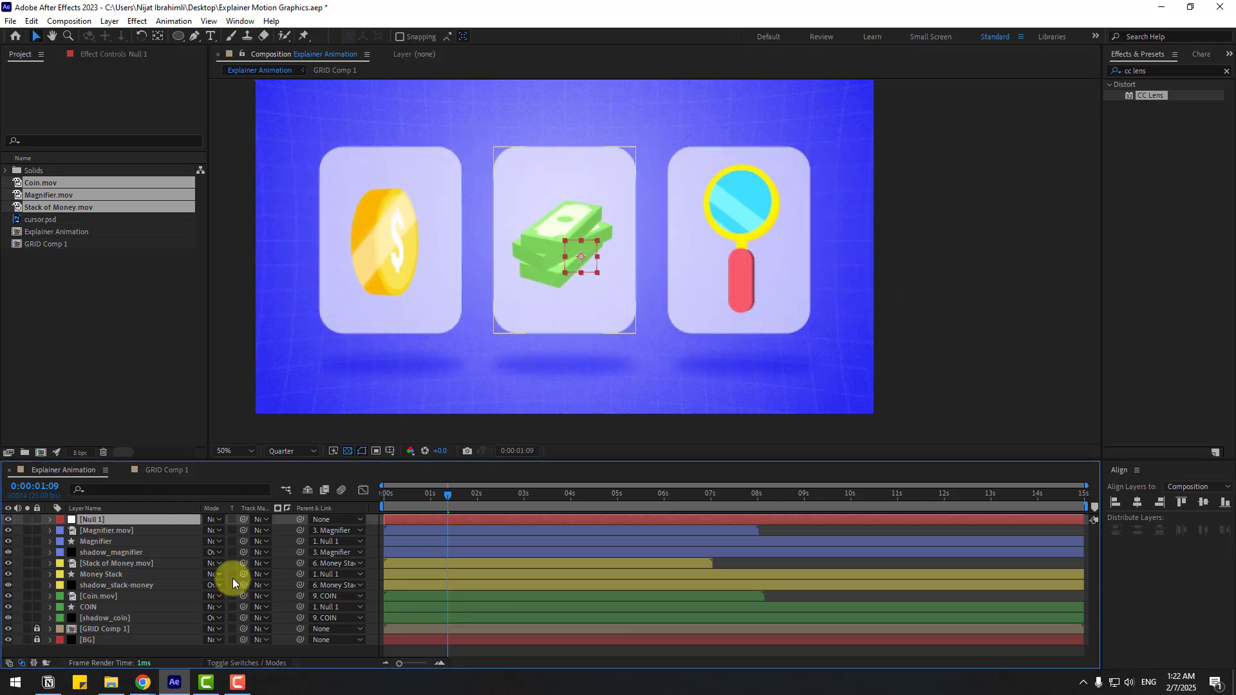
Move the null object off frame to position 2762, 590 and set a Position keyframe at 0:00:00:00
key(p)
drag(217, 538, 364, 499)
key(Home)
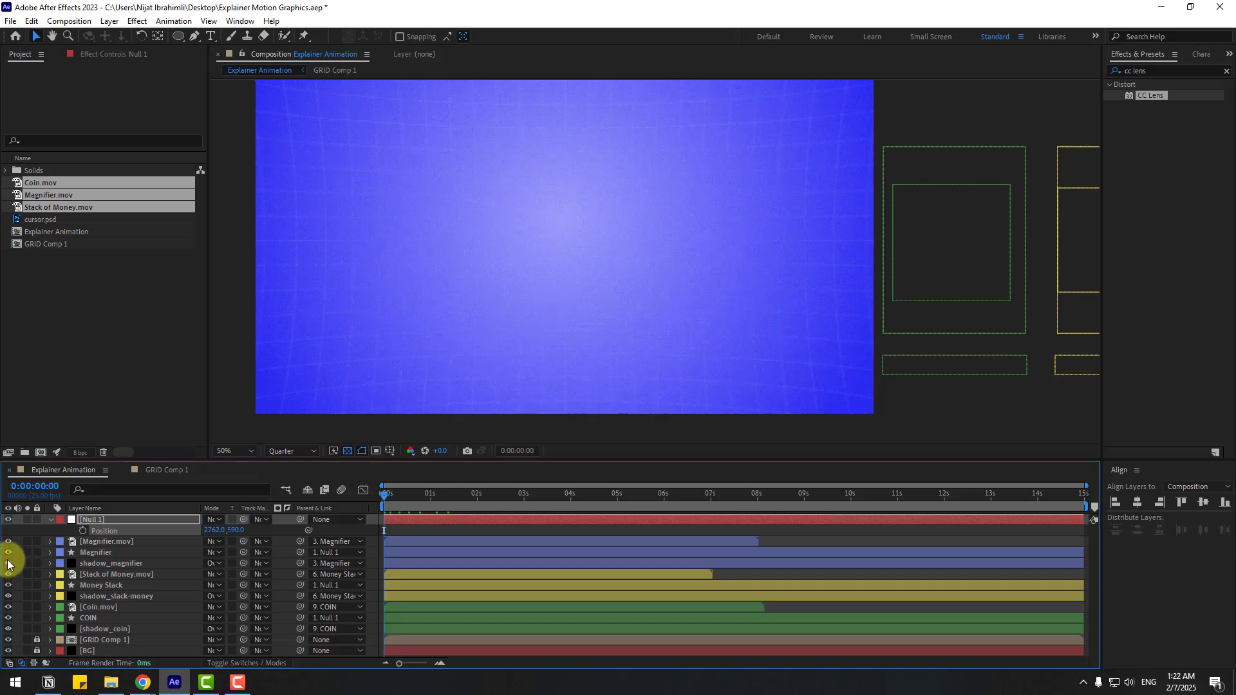
click(83, 530)
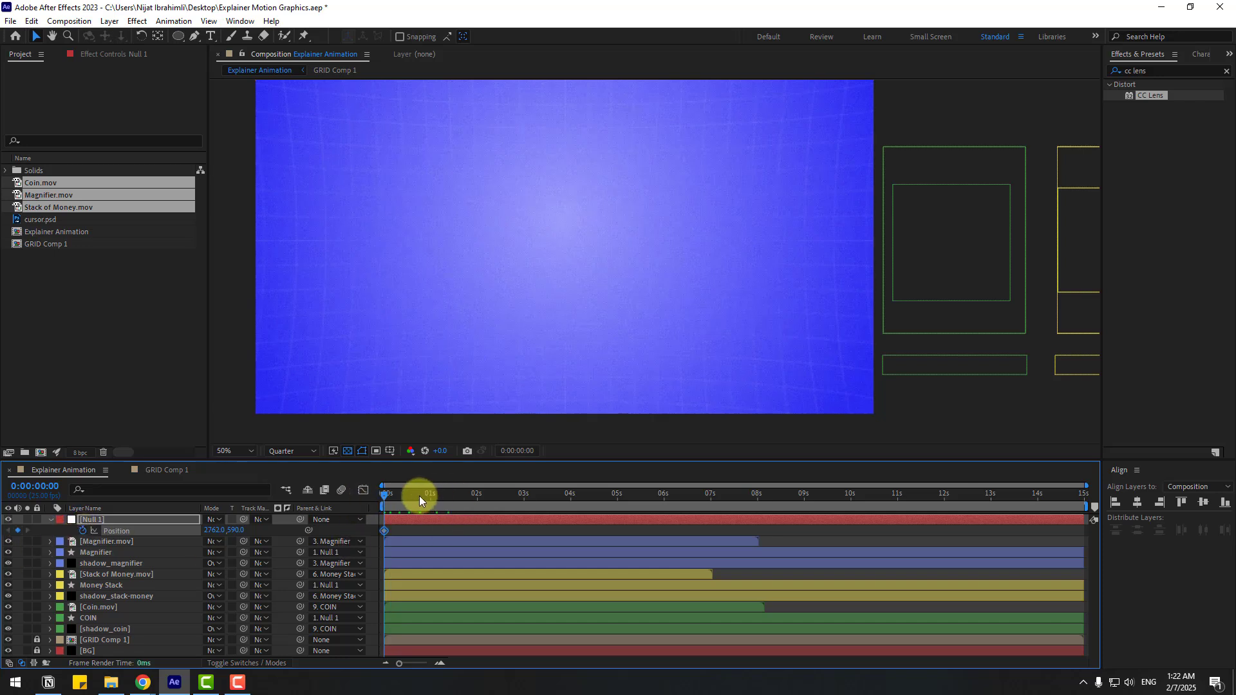
Keyframe the null object's Position at 1006, 590 at 0:00:01:11, centring the cards with the Title/Action Safe guides
click(450, 495)
drag(207, 530, 85, 523)
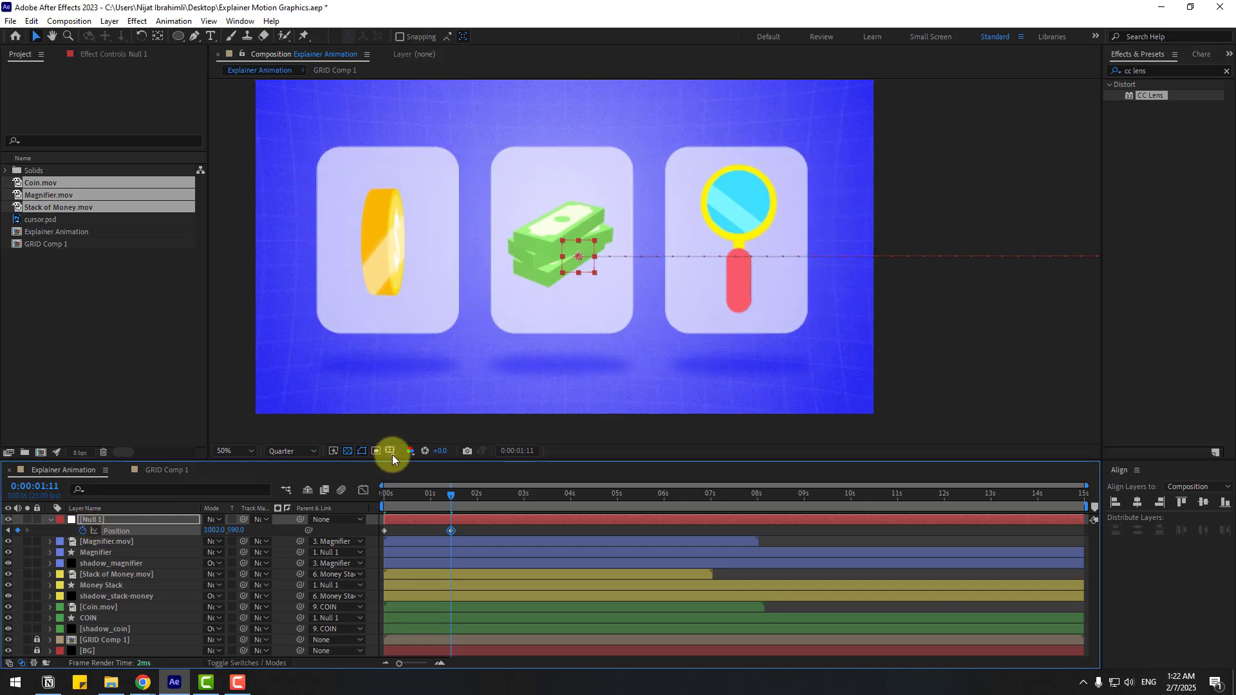
click(390, 452)
click(393, 467)
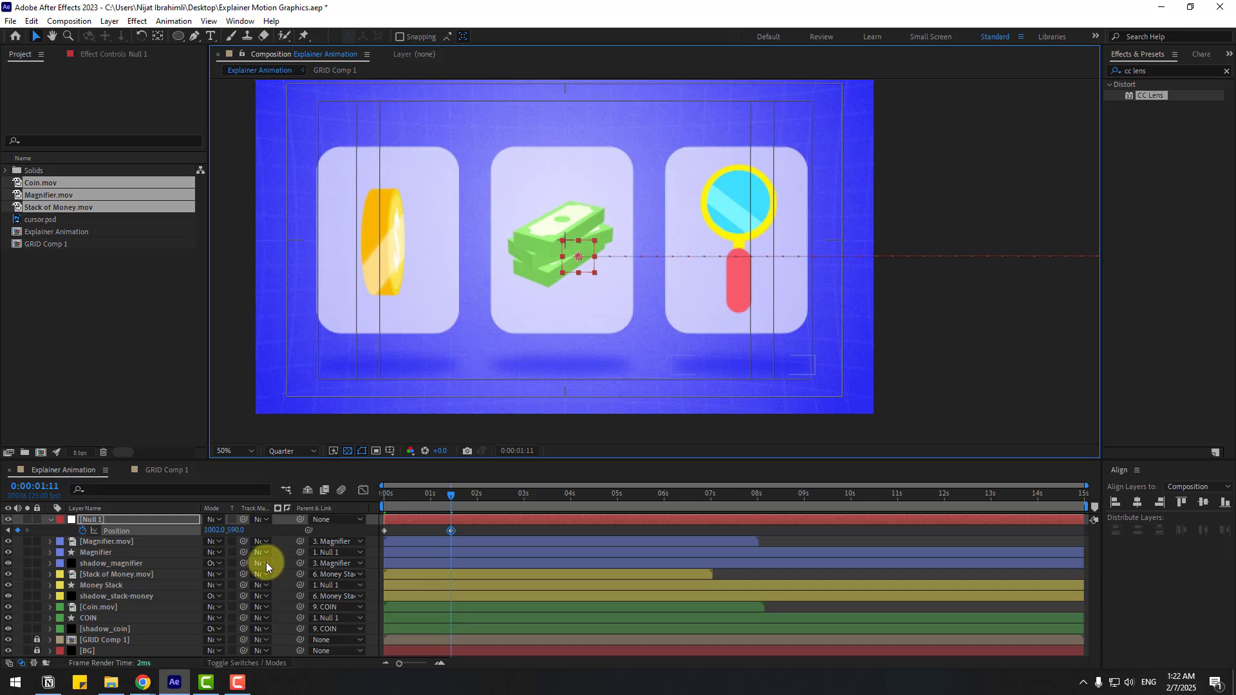
key(Right)
key(Right)
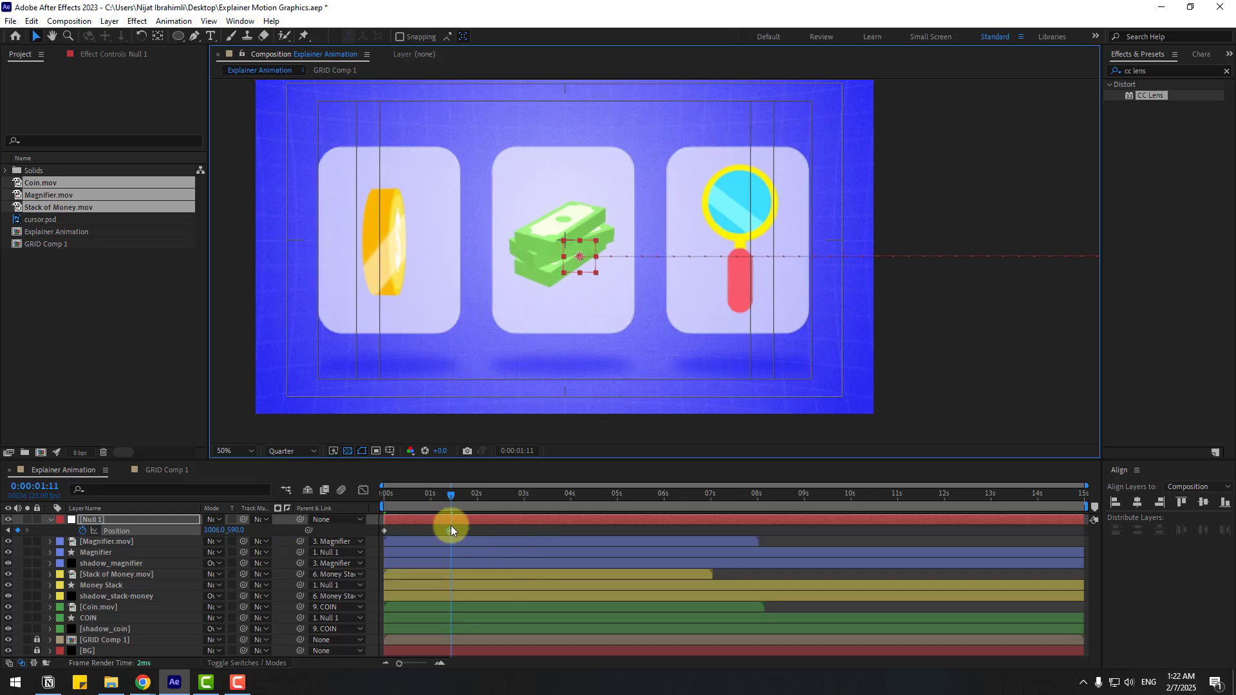
Apply Easy Ease to the null object's Position keyframes, reshape their speed graph and preview the card slide-in
right_click(384, 529)
mouse_move(474, 520)
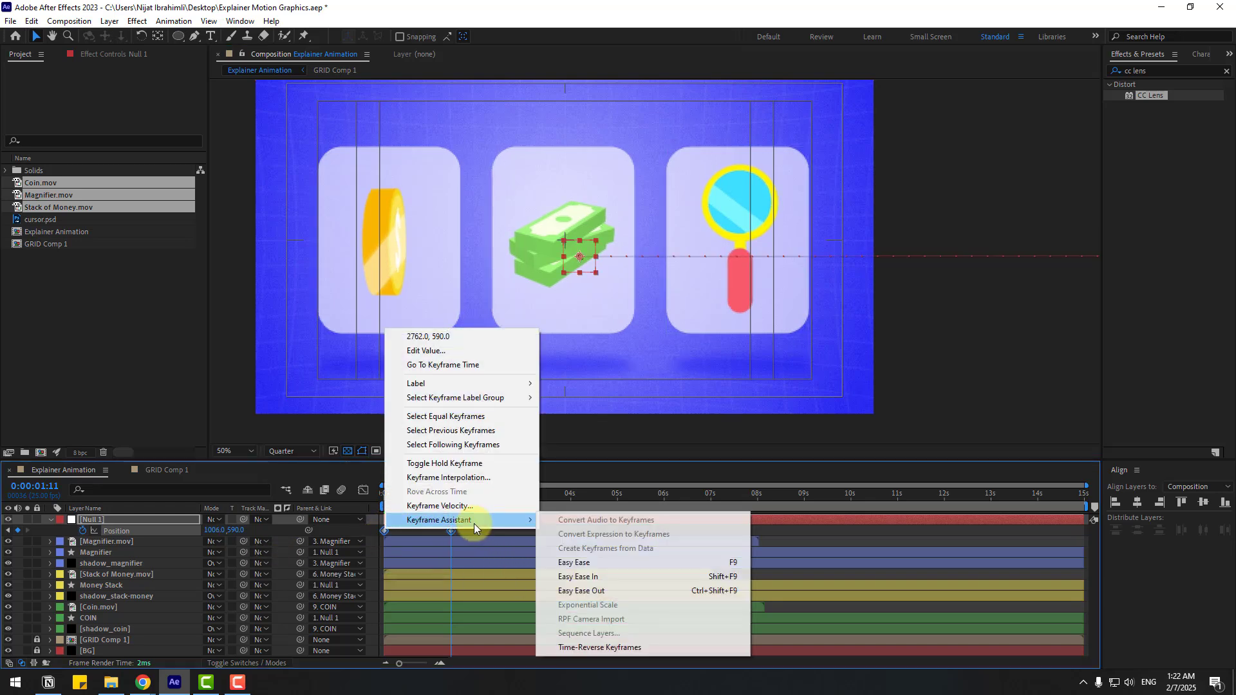
click(711, 564)
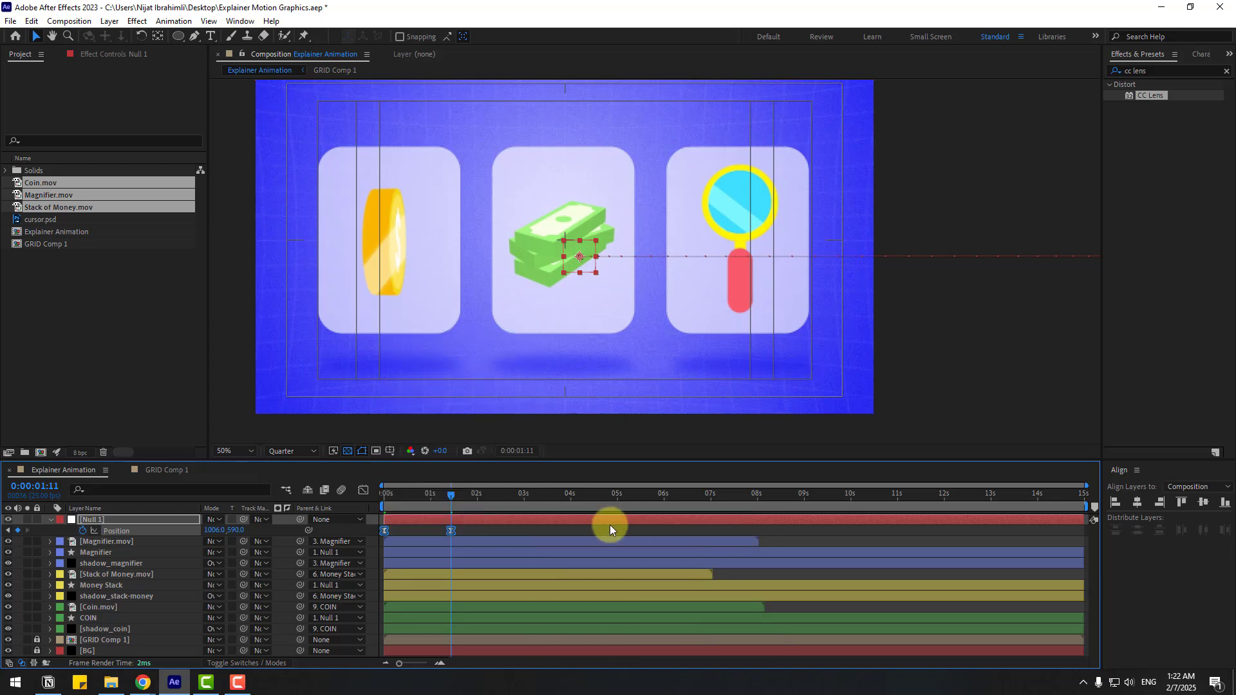
click(364, 490)
drag(434, 632, 428, 630)
key(space)
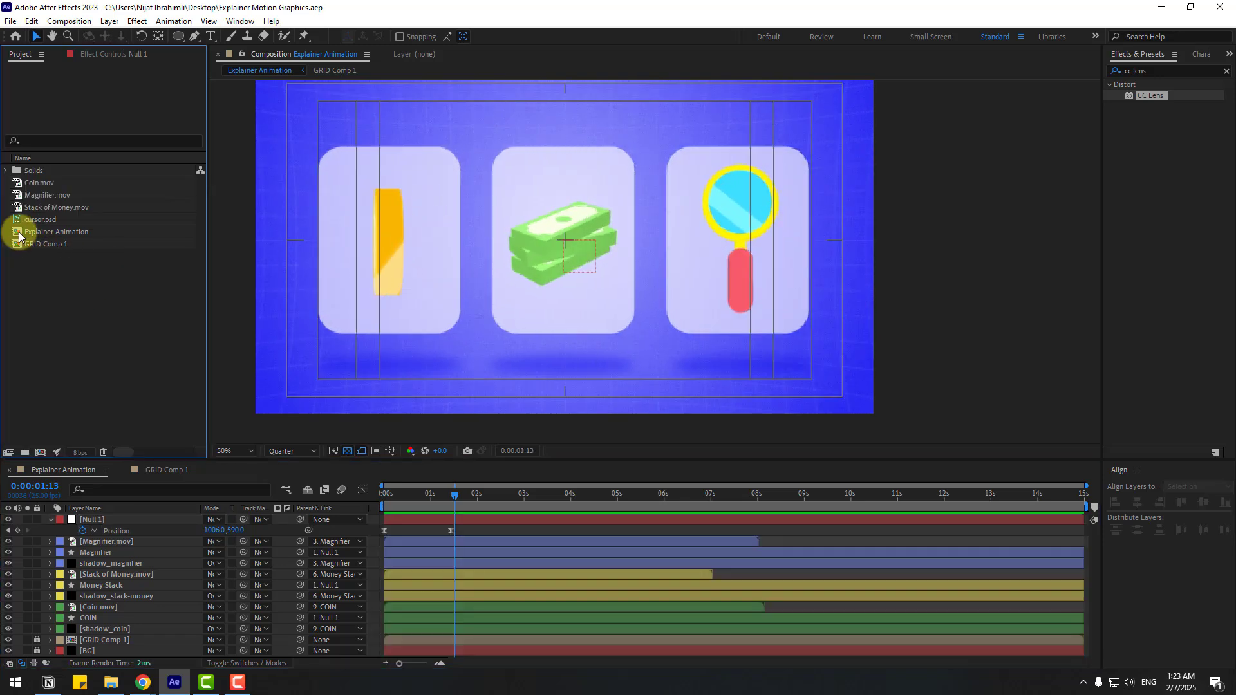
Add cursor.psd to the Explainer Animation composition above the null object and scale it to 51%
click(38, 221)
drag(40, 224, 93, 516)
click(51, 538)
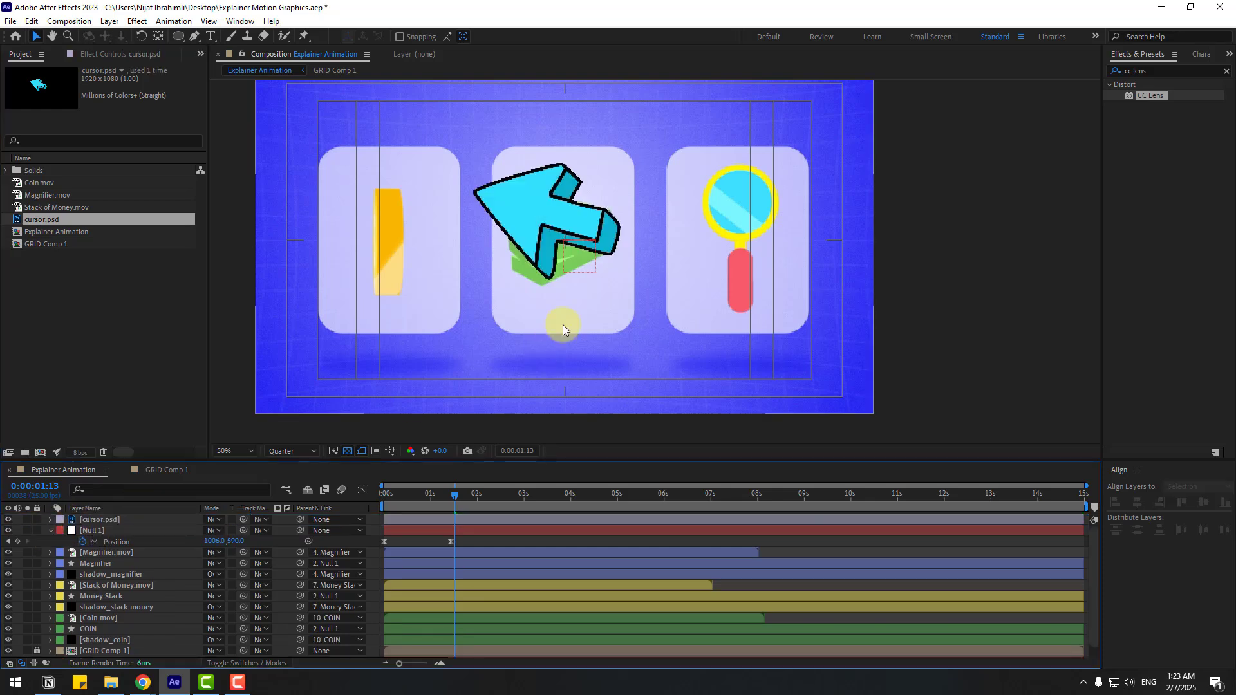
click(113, 520)
key(s)
drag(226, 531, 196, 533)
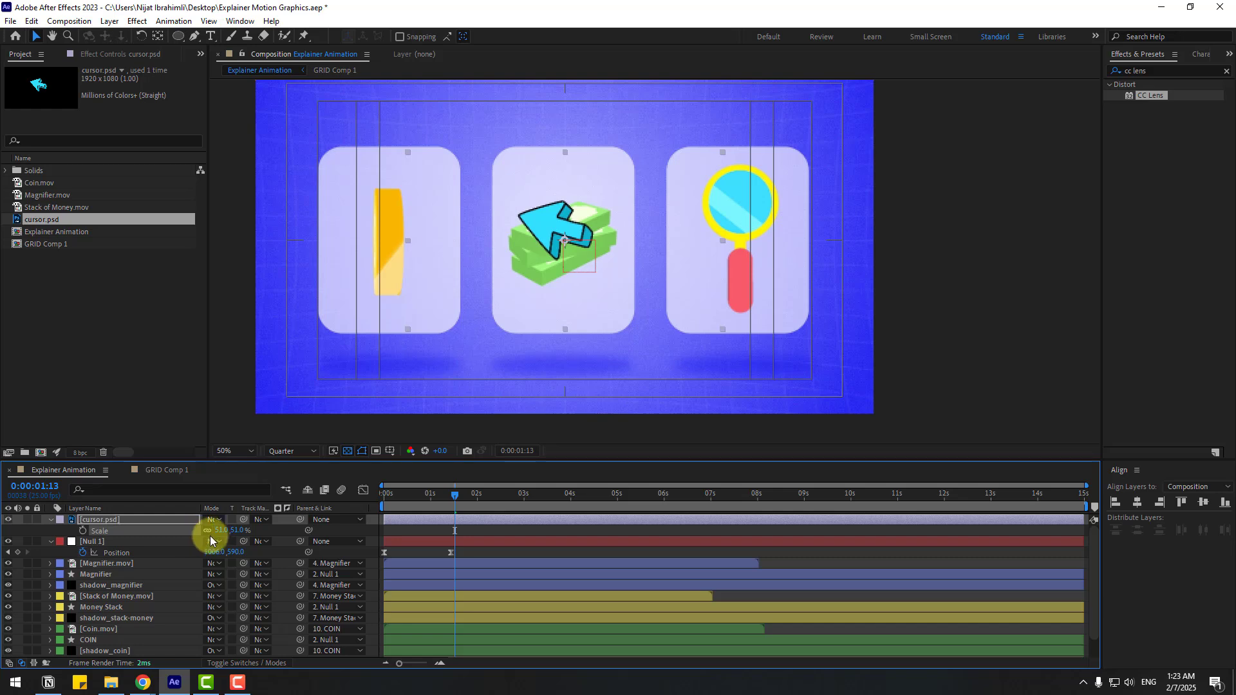
Move the cursor layer's anchor point onto the arrow's tail with the Pan Behind tool and save the project
click(153, 38)
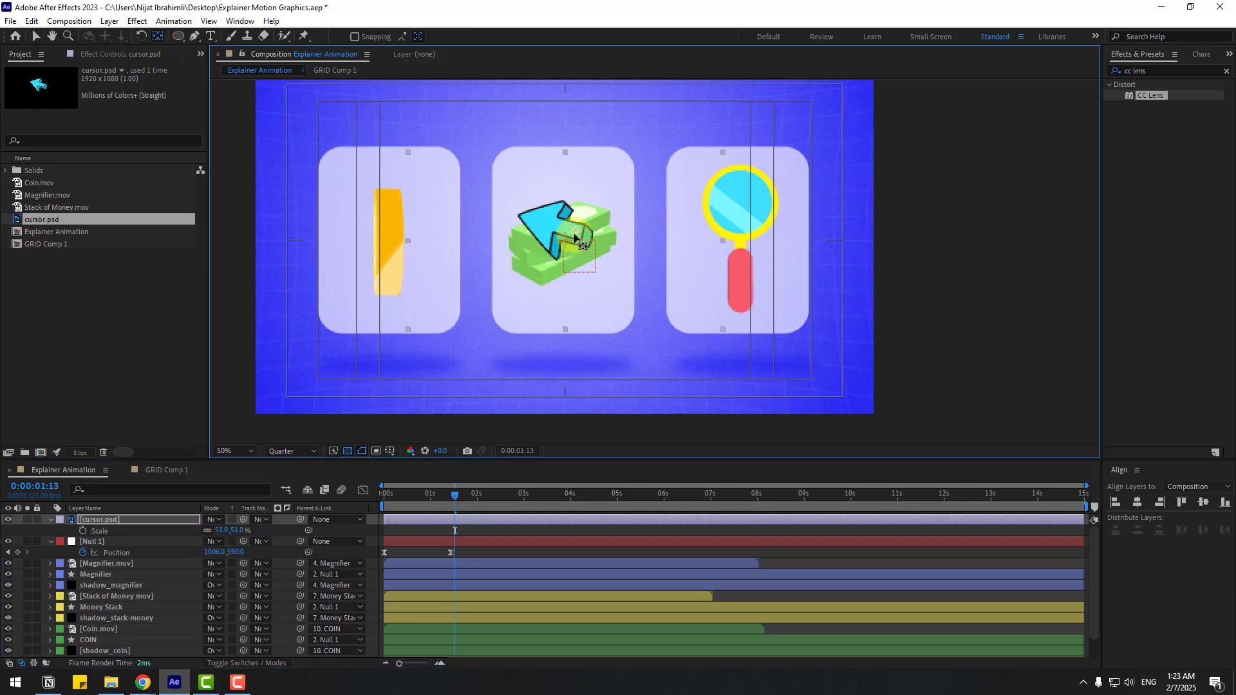
drag(575, 238, 577, 233)
click(36, 36)
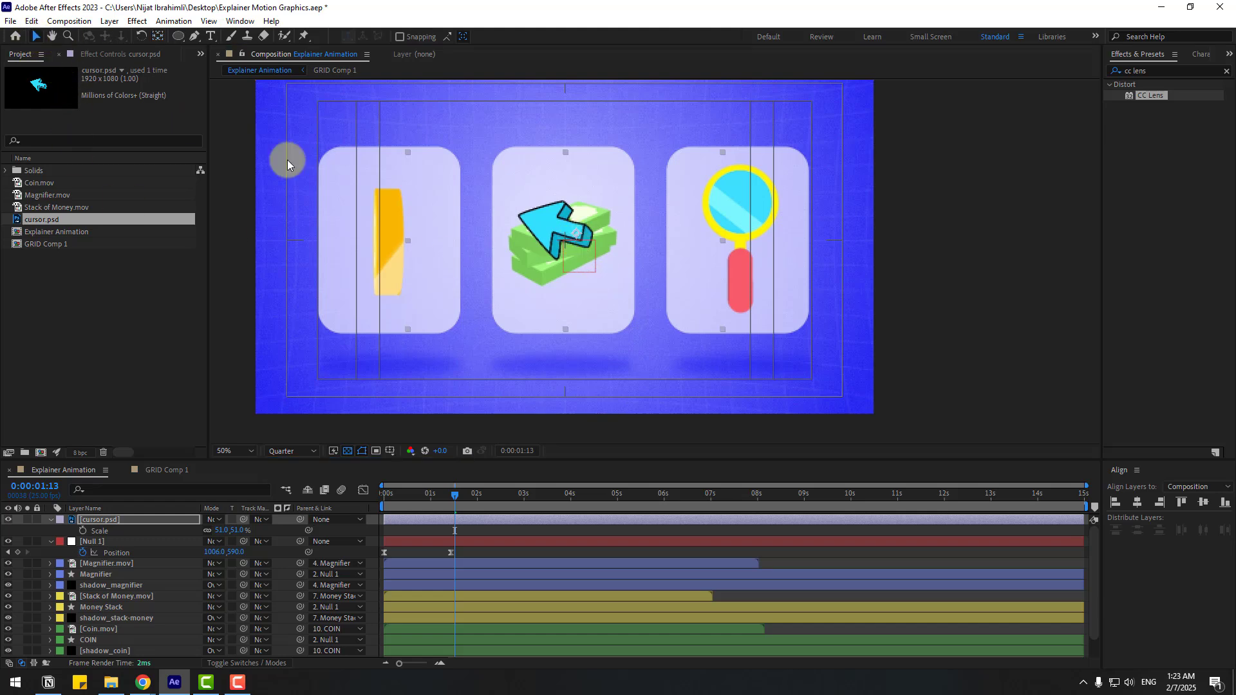
middle_click(539, 341)
key(ctrl+s)
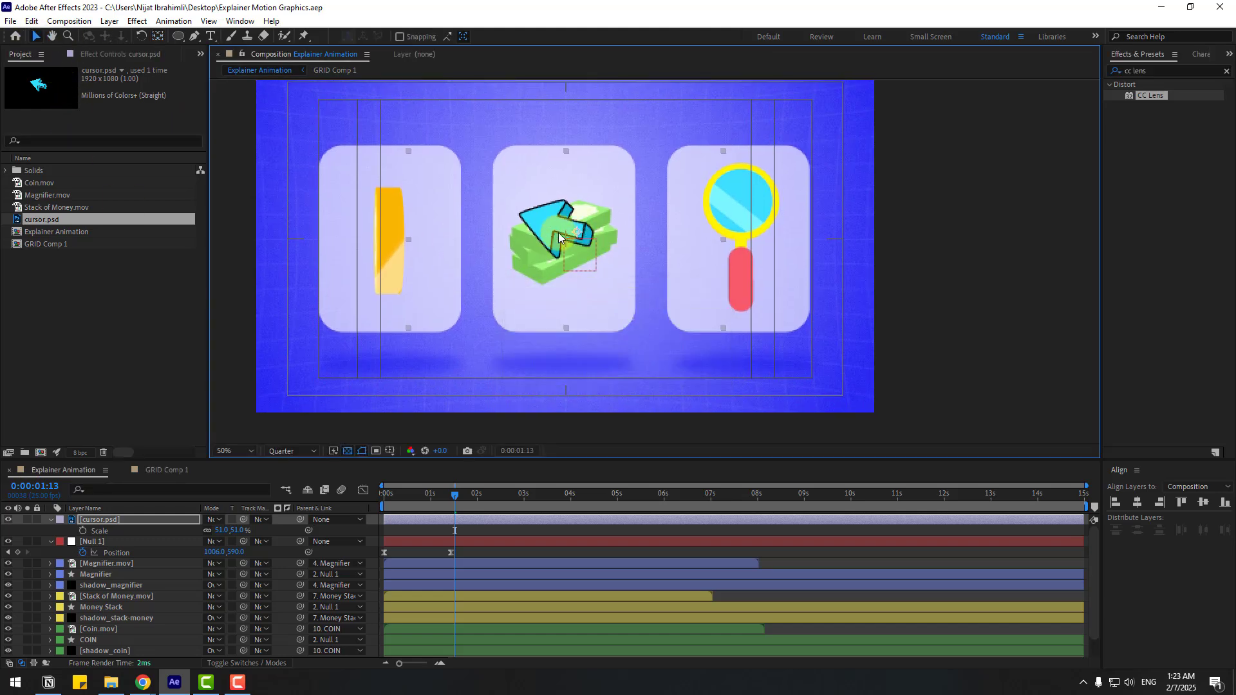
Start the cursor.psd layer at 0:00:01:07 with a Position keyframe at 1724, 1200, below the frame
drag(558, 233, 785, 441)
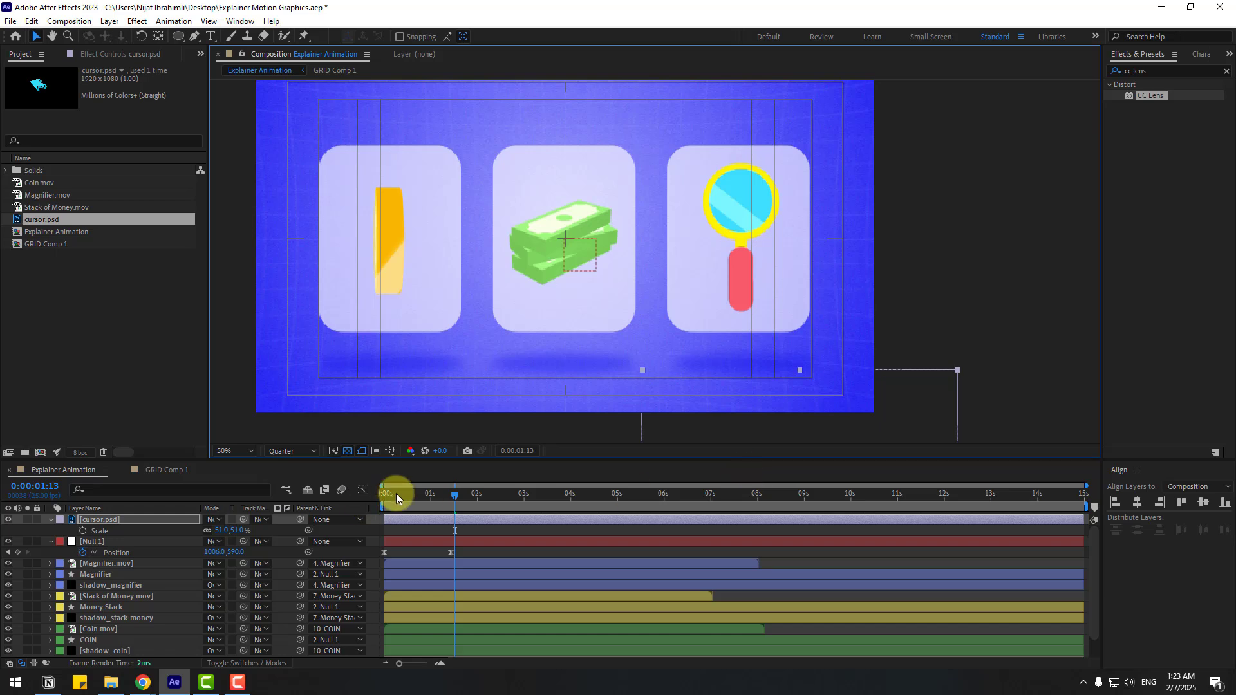
drag(402, 520, 444, 493)
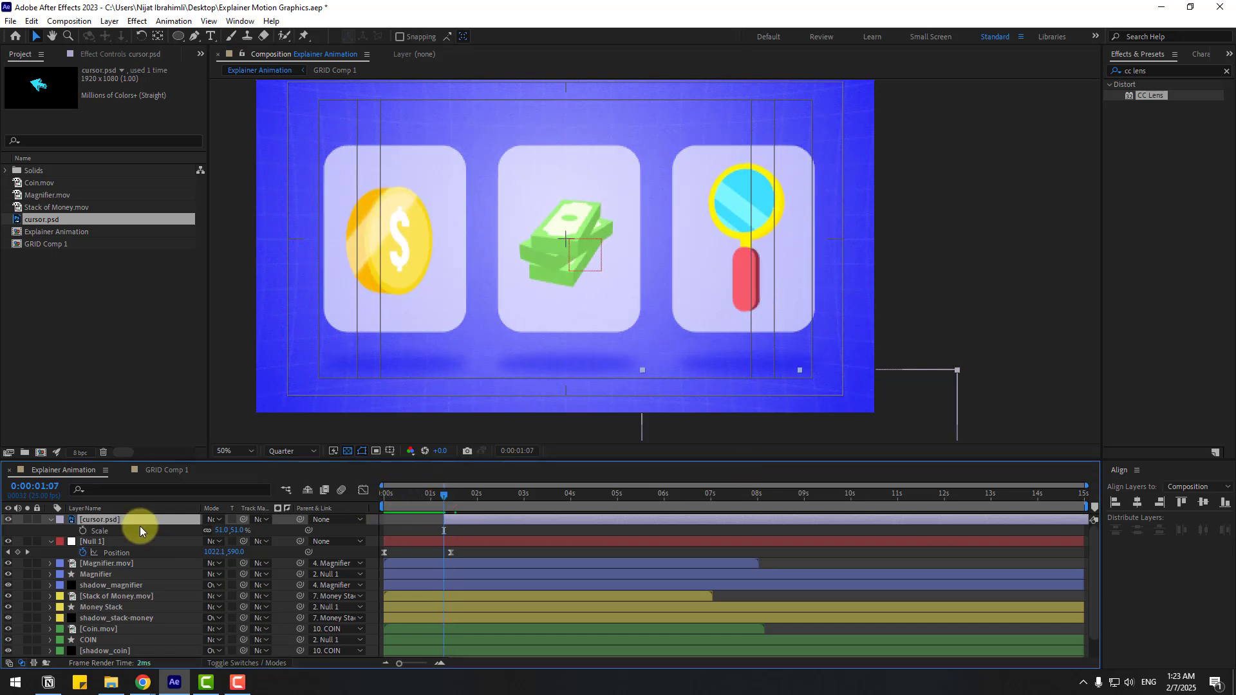
key(p)
click(83, 531)
Keyframe the cursor's Position at 1150, 666 over the money card at 0:00:02:14, and apply Easy Ease to both keyframes
drag(445, 495, 504, 500)
drag(716, 421, 534, 251)
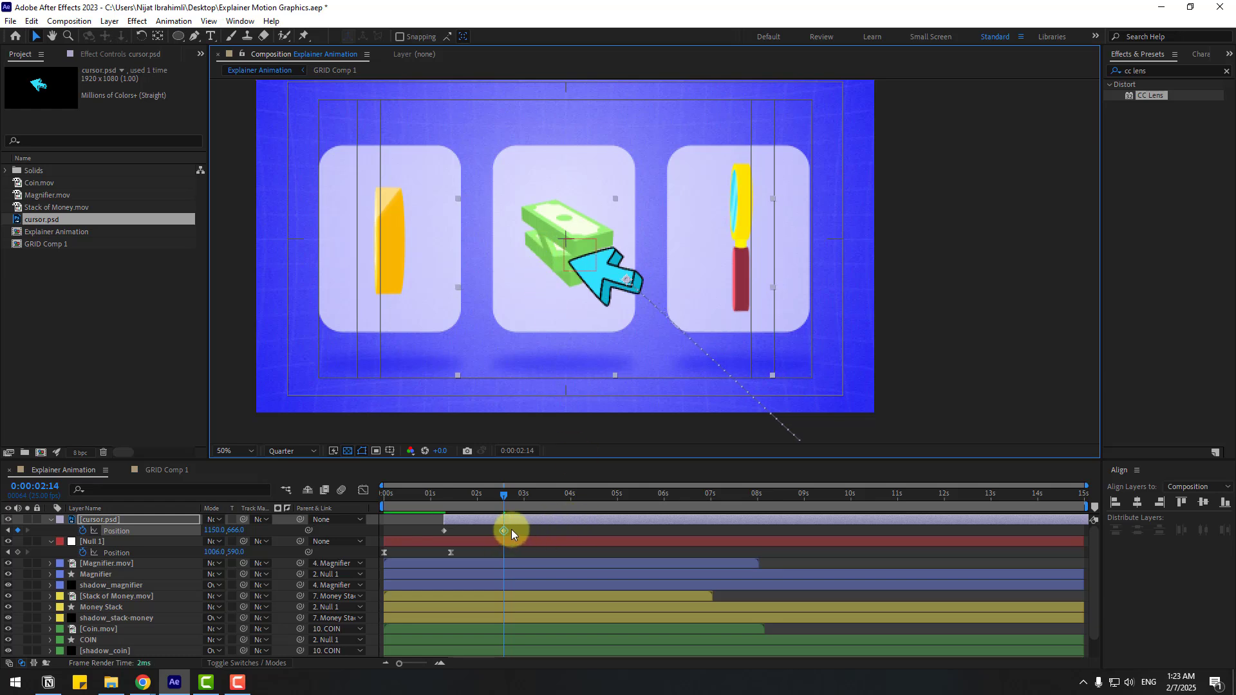
right_click(443, 530)
mouse_move(515, 522)
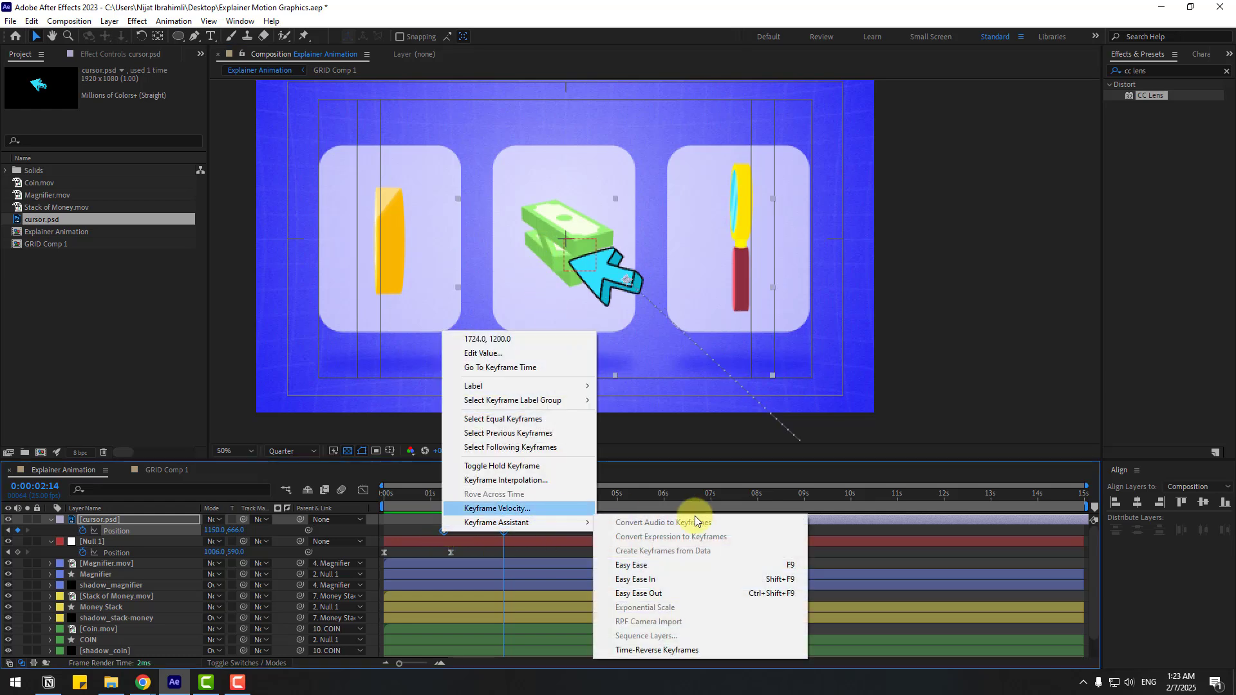
click(665, 565)
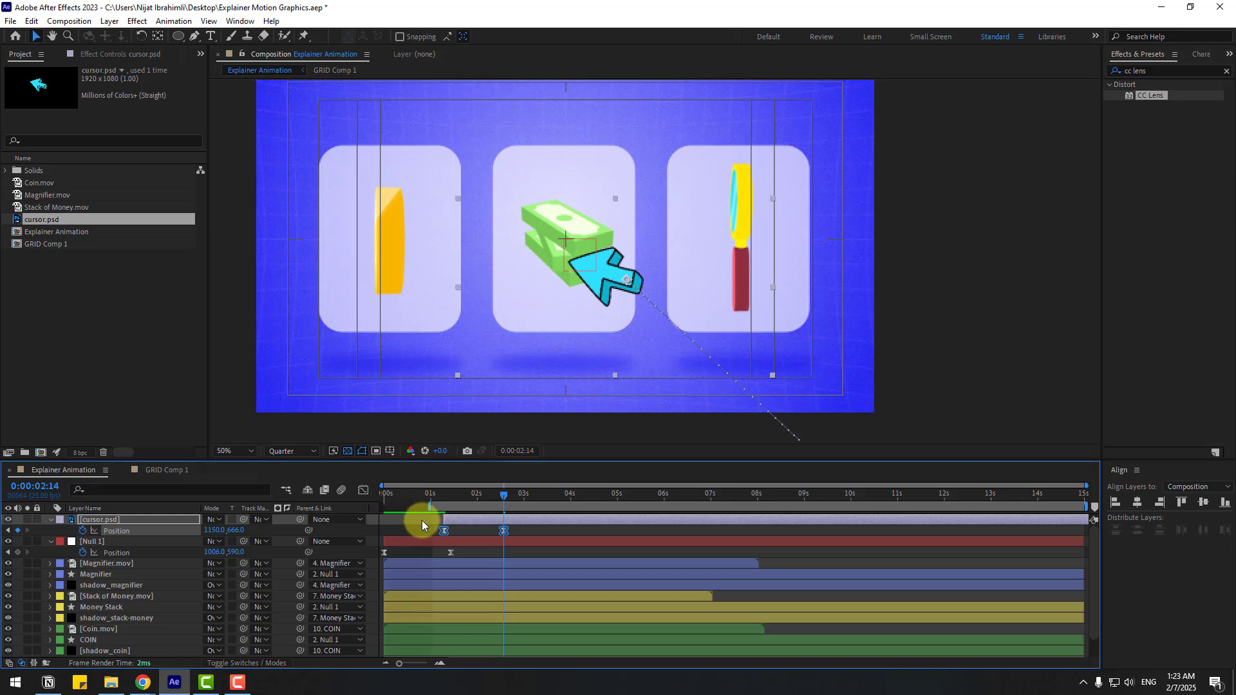
Reshape the cursor's Position speed graph into a sharp peak between its two keyframes and preview the motion
key(space)
key(space)
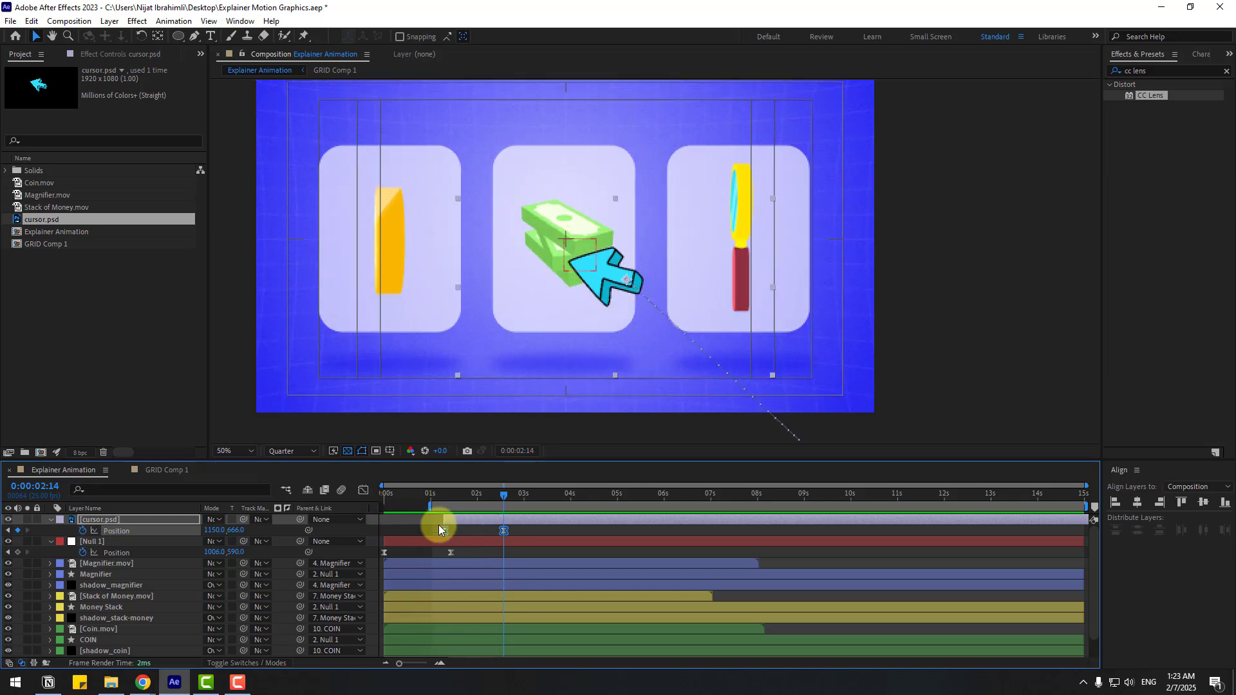
click(363, 490)
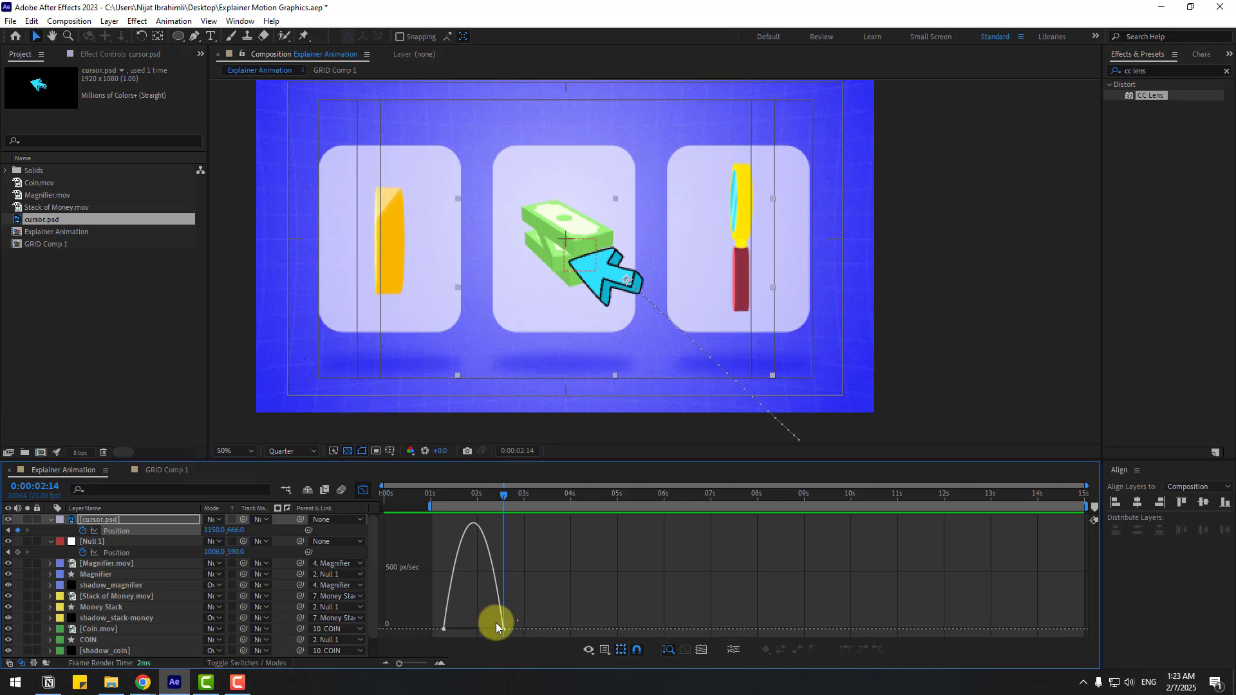
drag(438, 614, 481, 628)
key(space)
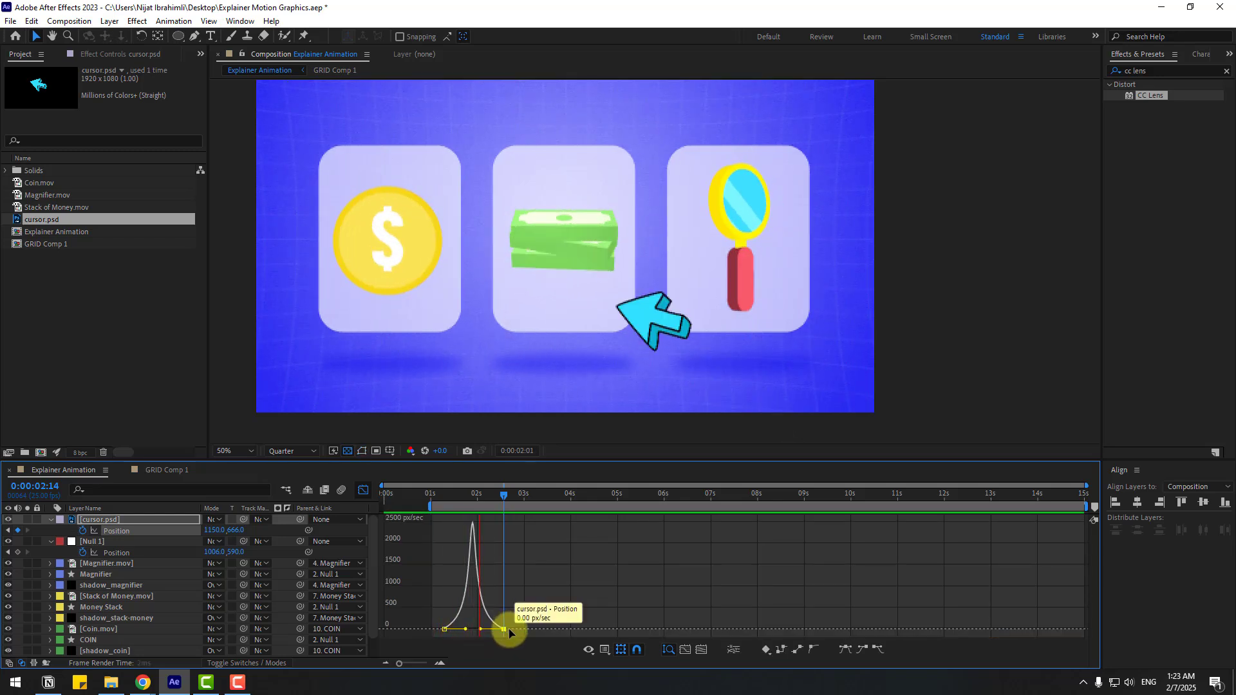
key(space)
click(363, 490)
Add a cursor Position keyframe at 0:00:01:20 at 1271.5, 1037.7 to bend its path, and preview the motion
drag(484, 500, 468, 496)
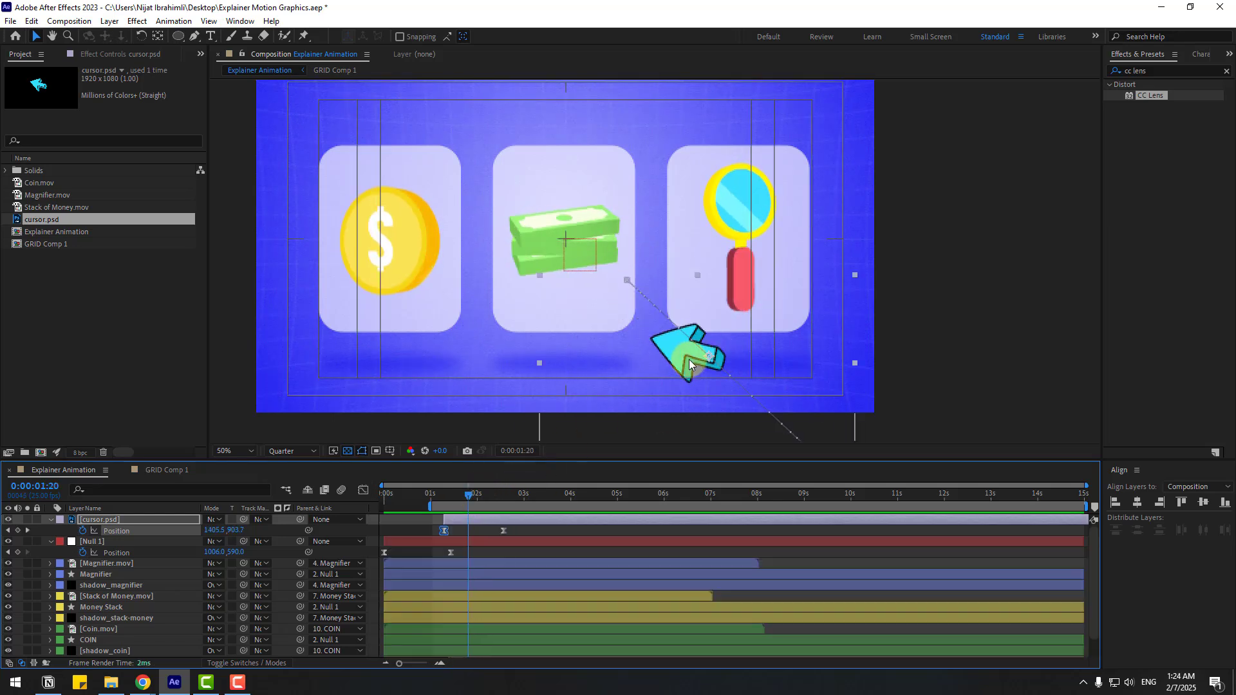
drag(689, 359, 635, 412)
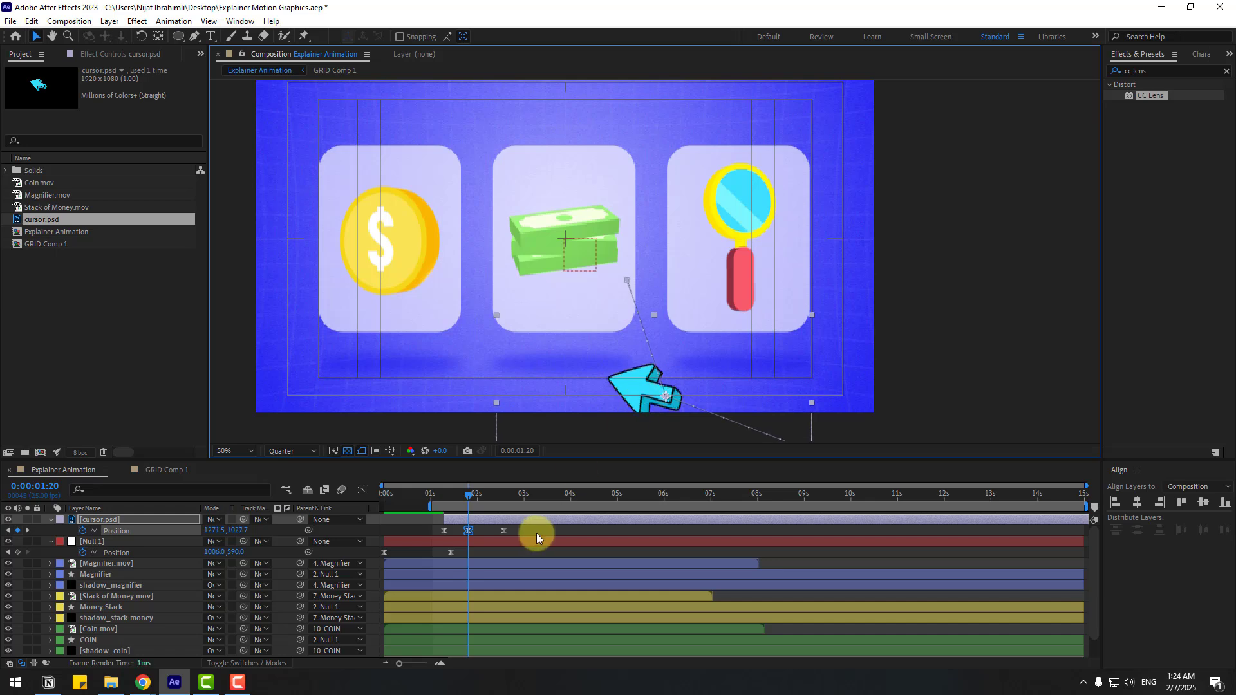
key(space)
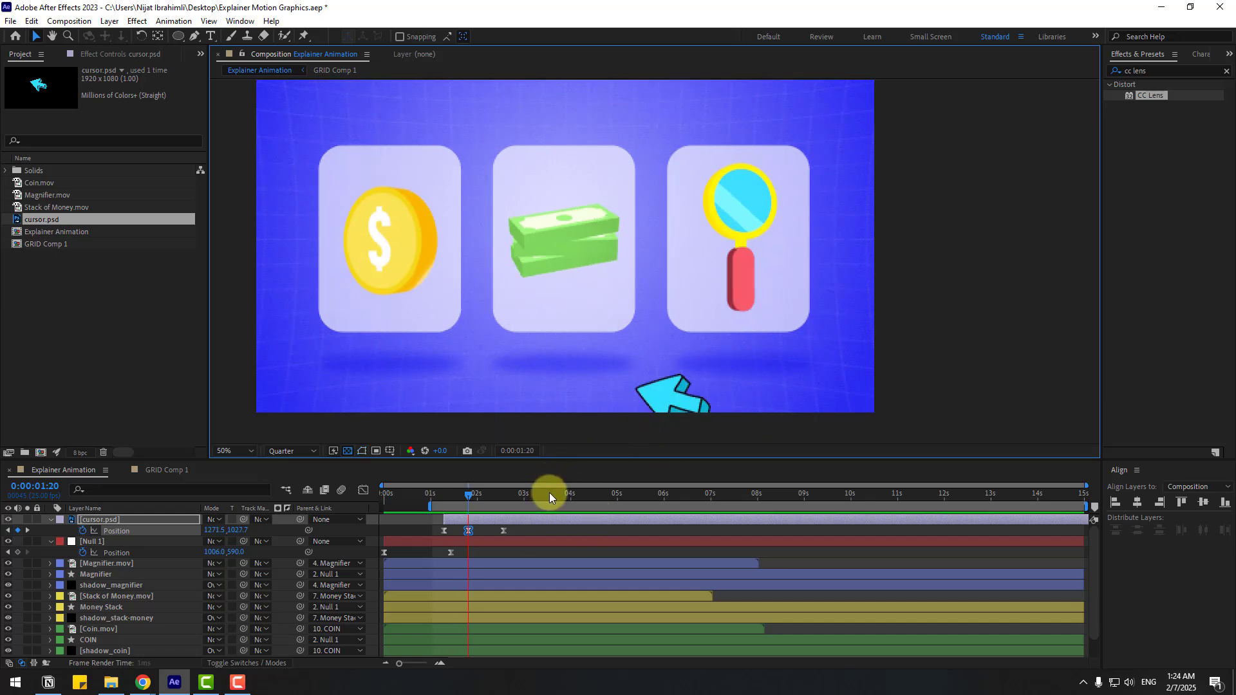
key(space)
key(space)
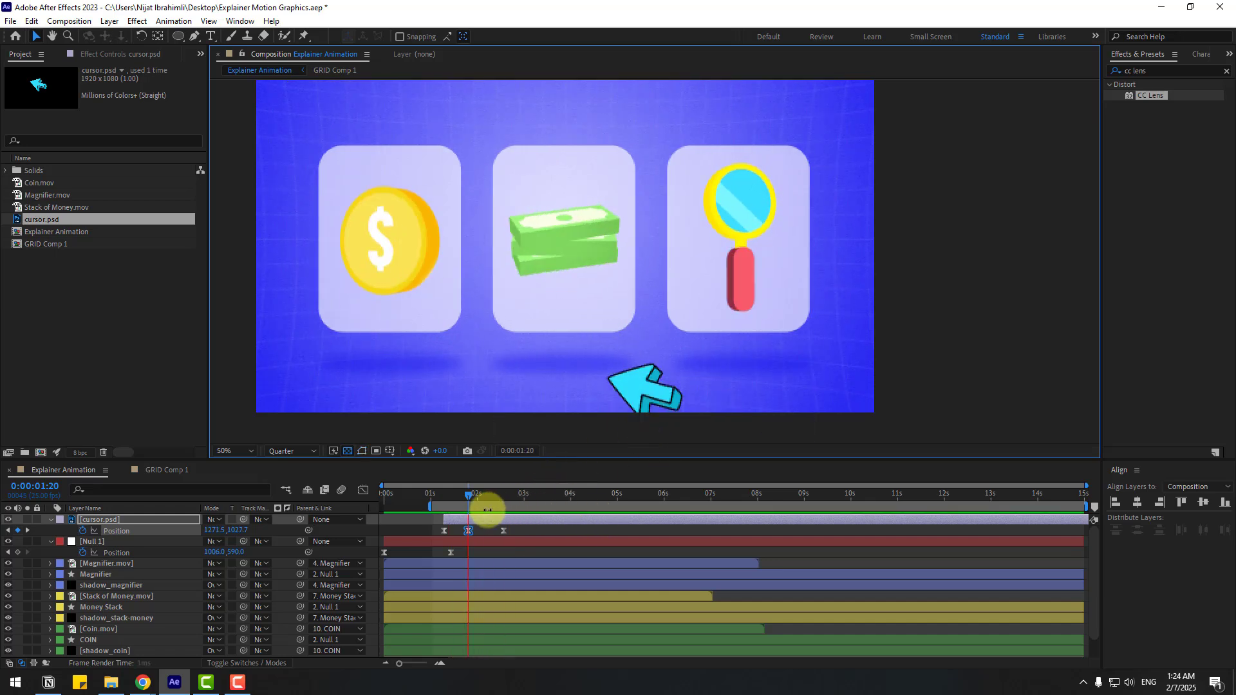
key(space)
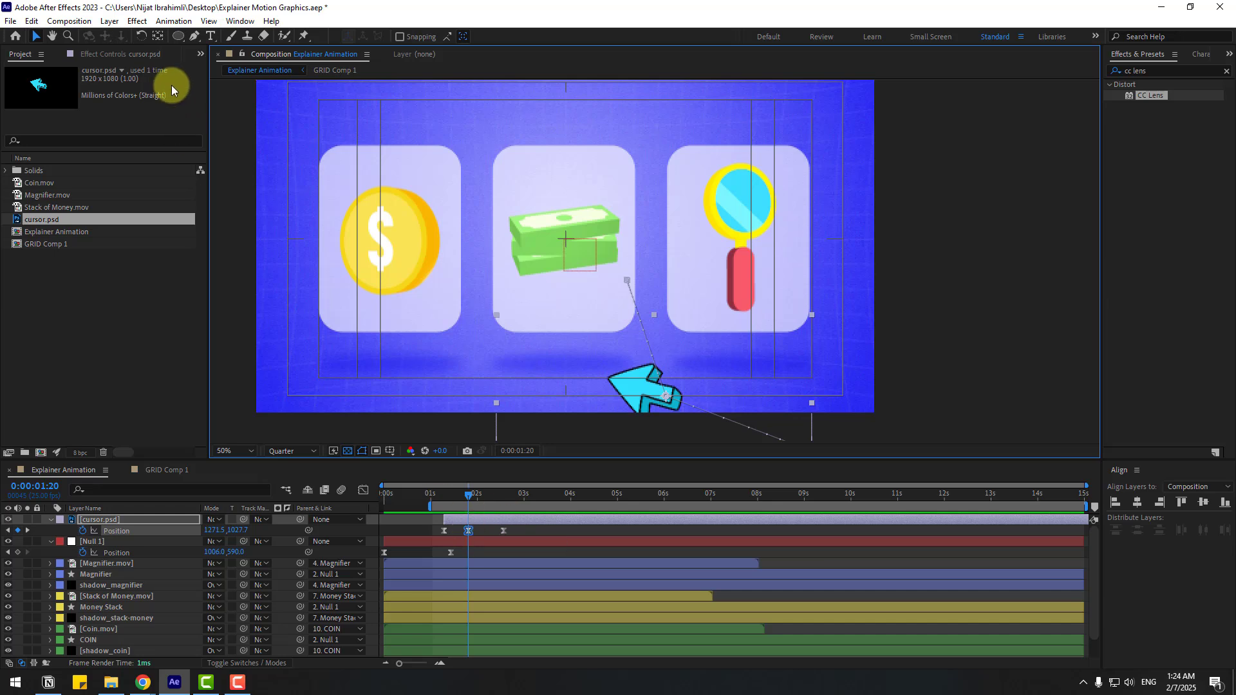
Smooth the cursor's motion path at its middle keyframe into a curve with the Convert Vertex tool and preview it
click(194, 37)
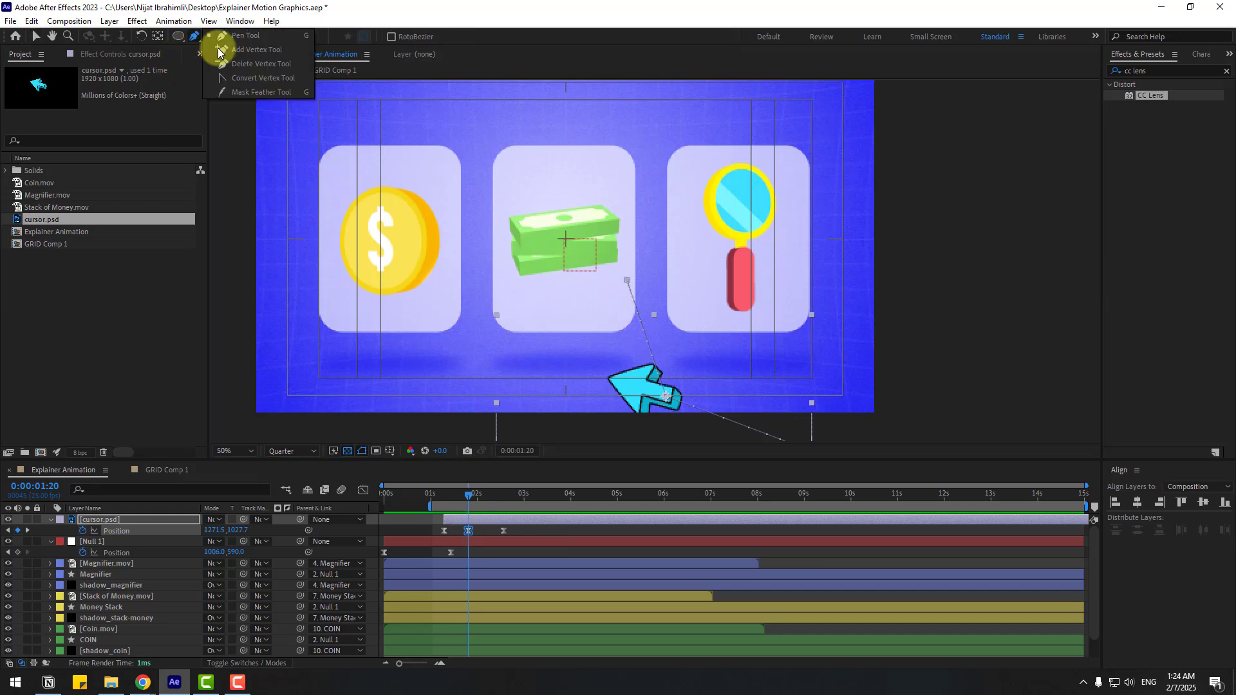
click(254, 81)
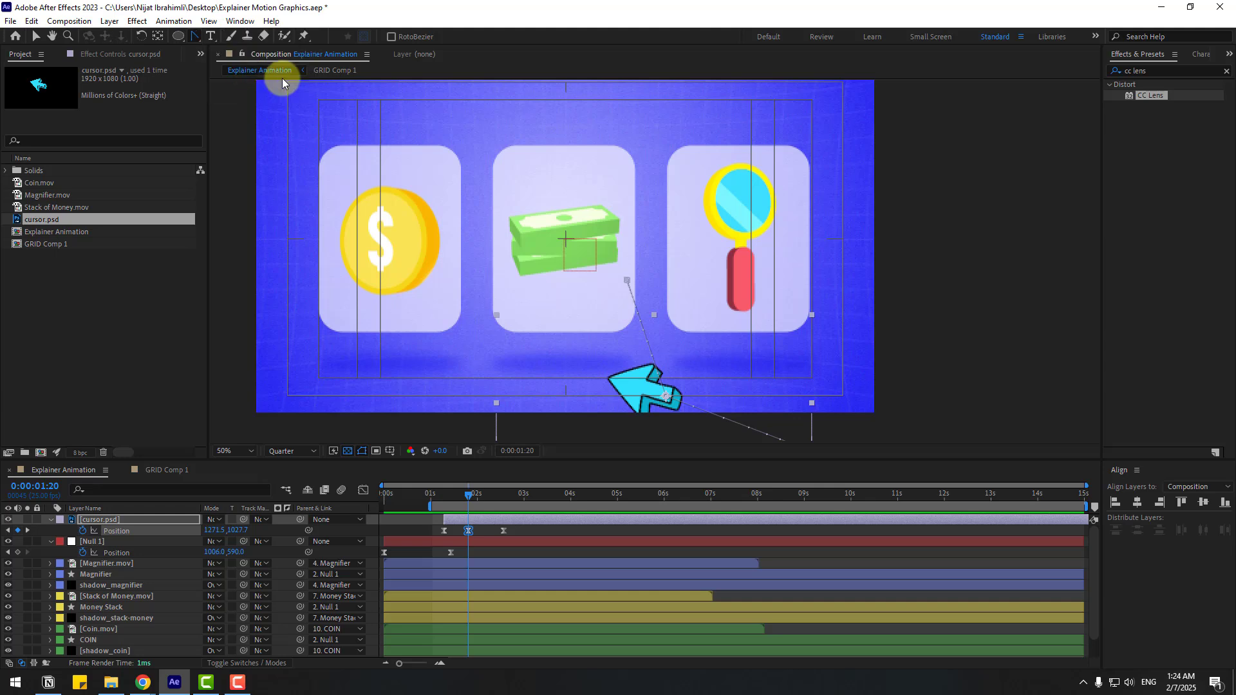
drag(667, 400, 624, 354)
key(space)
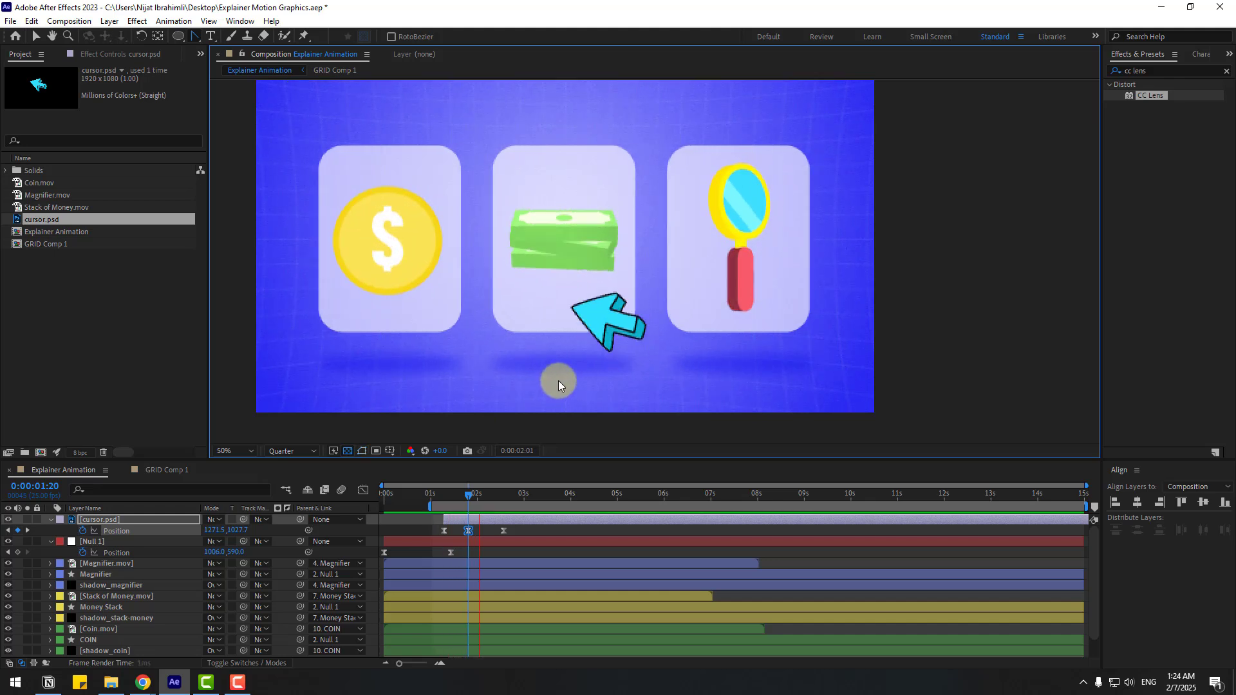
key(space)
click(35, 38)
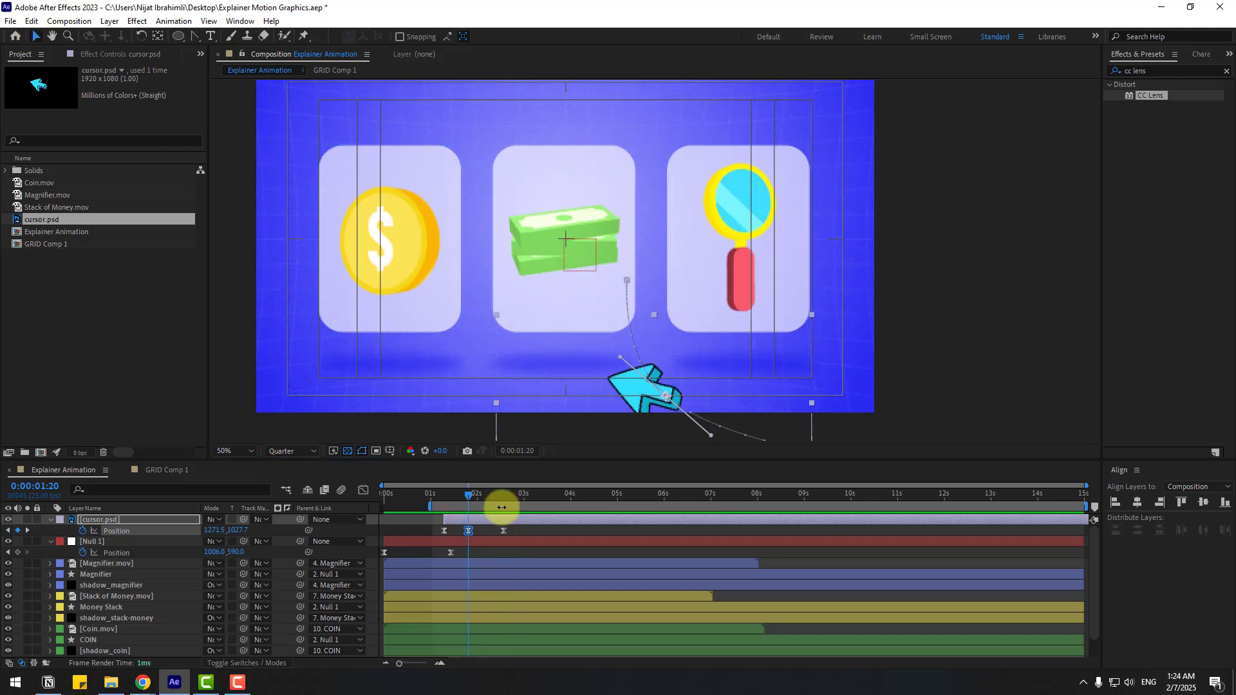
Animate the cursor's Rotation from 0° at its first Position keyframe to 23° at 0:00:01:20 and 41° at 0:00:02:14
key(shift+r)
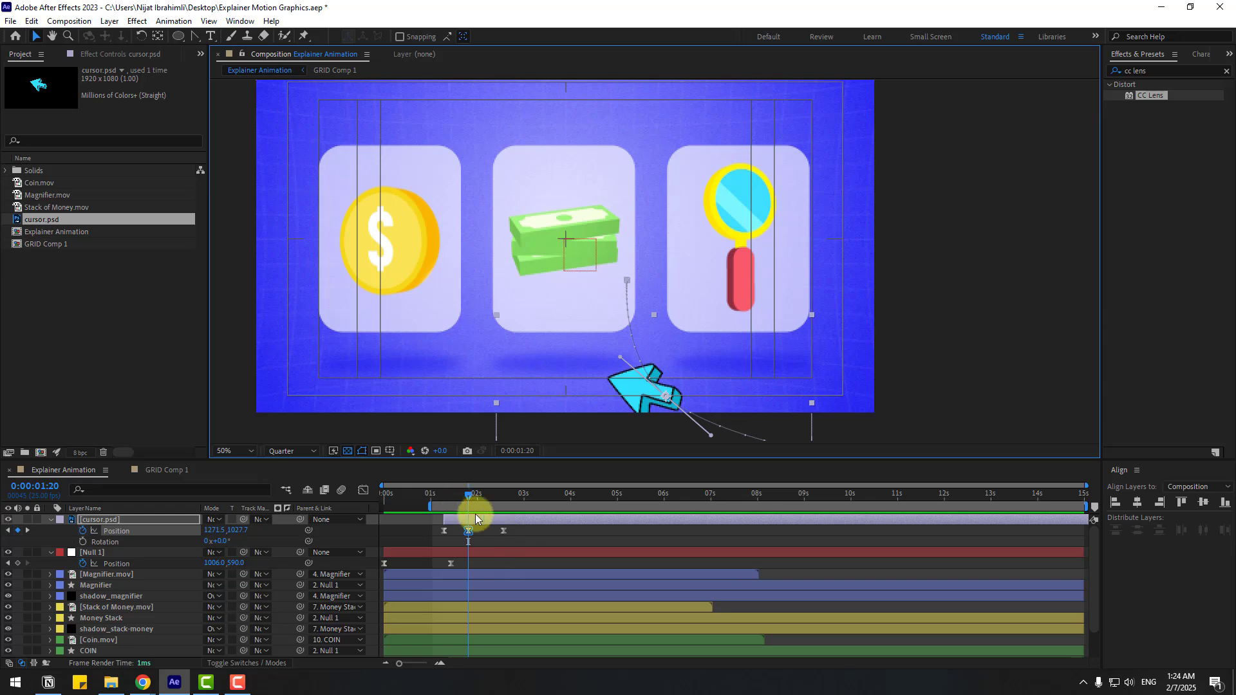
drag(449, 493, 443, 493)
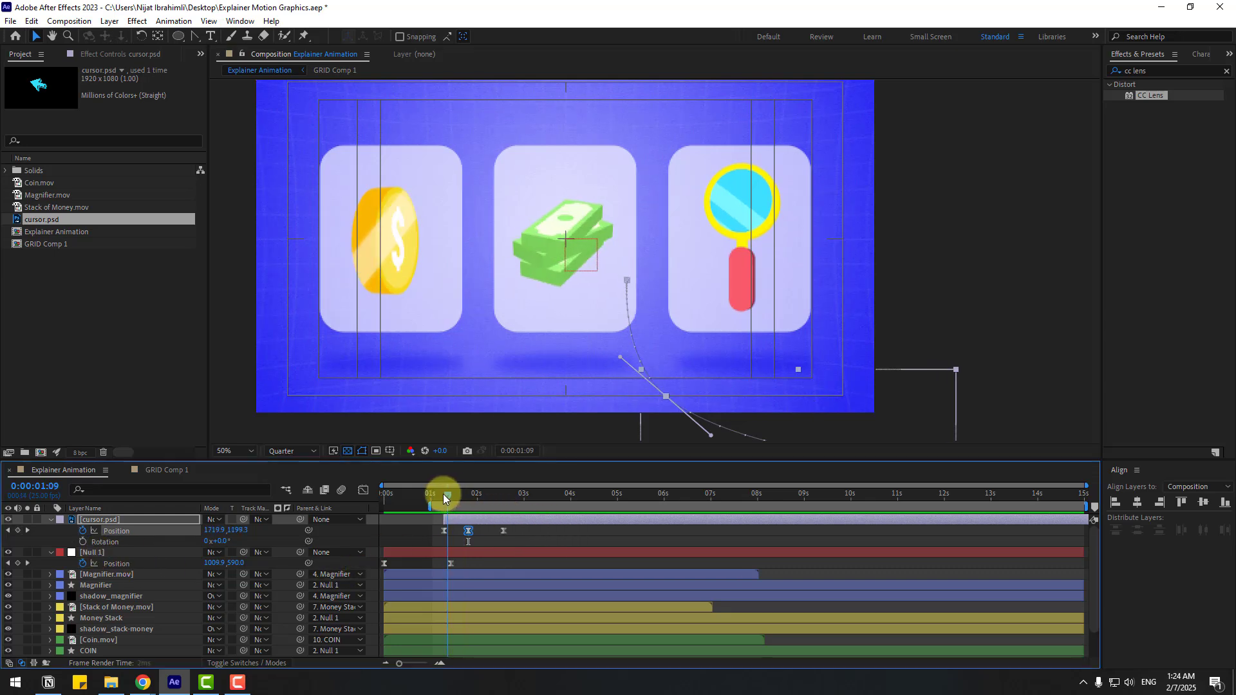
click(82, 541)
drag(454, 494, 469, 496)
drag(219, 545, 241, 541)
drag(477, 495, 502, 497)
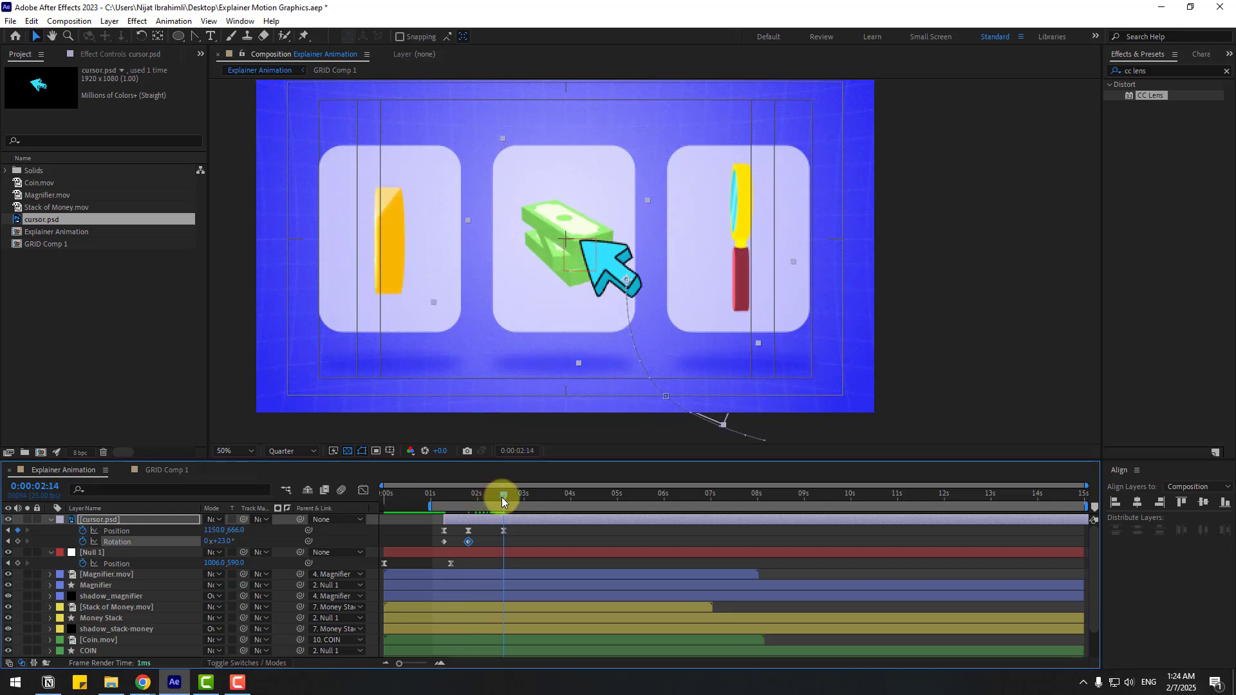
drag(235, 551, 236, 544)
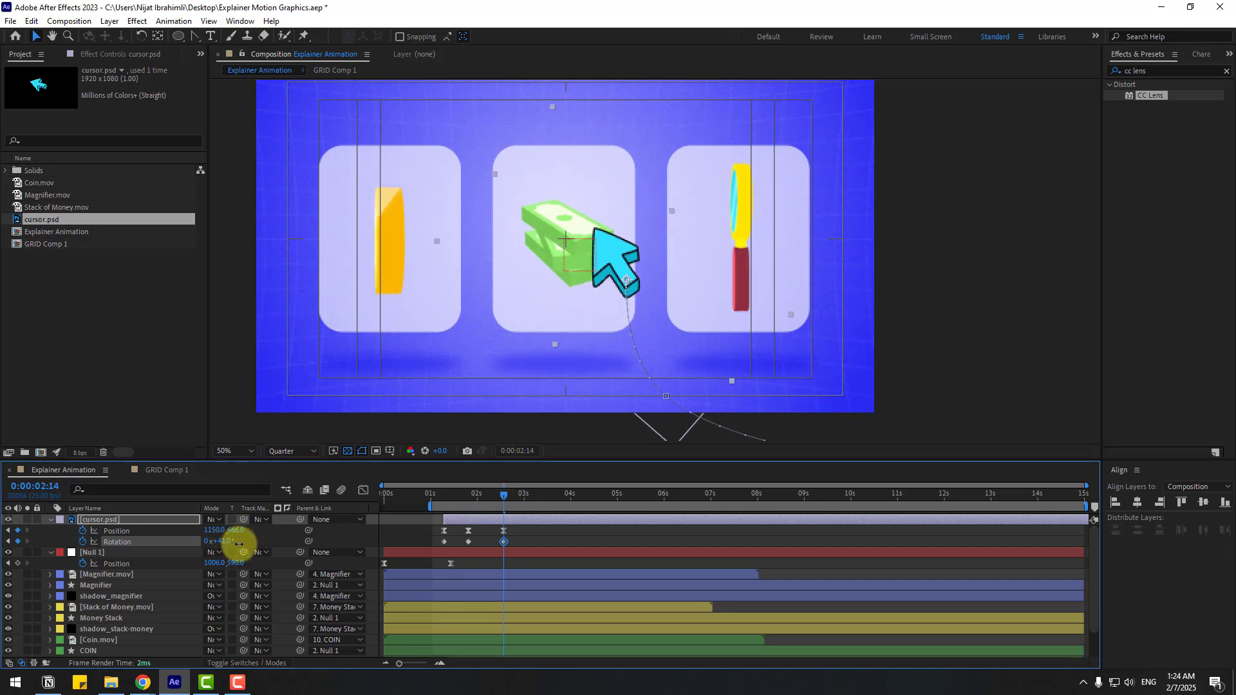
Reposition the cursor to 1132, 768 at 0:00:02:14, apply Easy Ease to its three Rotation keyframes and preview the motion
click(501, 532)
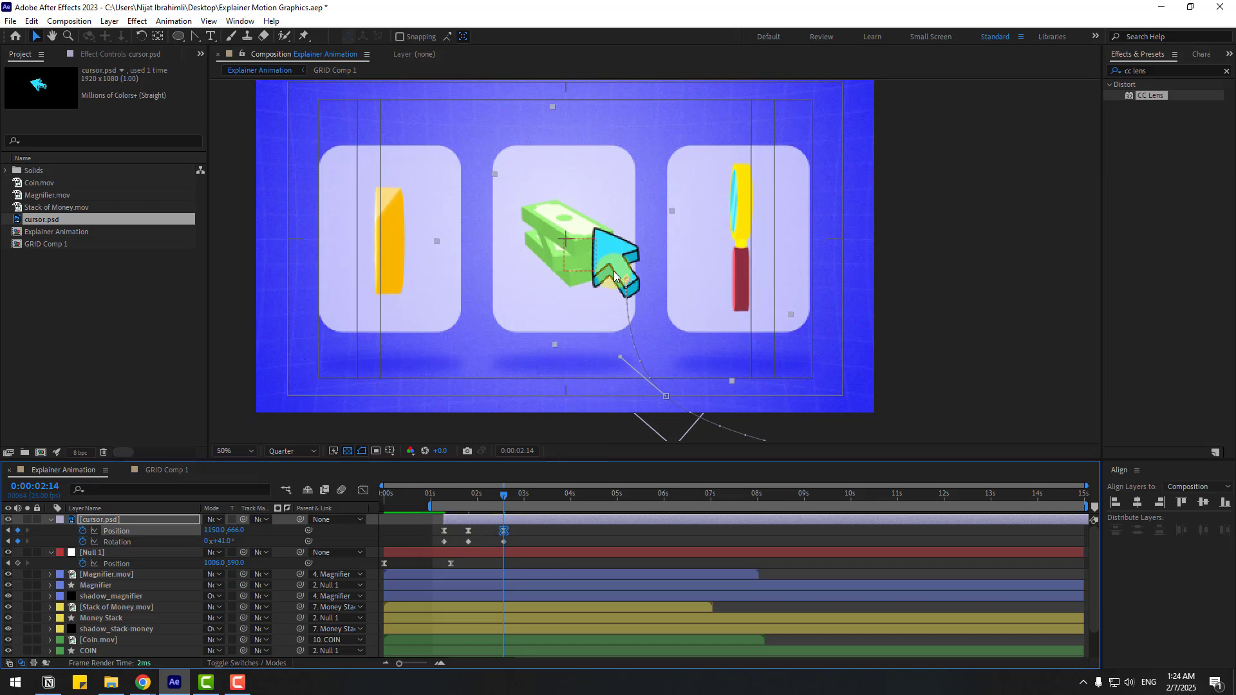
drag(612, 280, 606, 302)
drag(510, 545, 439, 547)
right_click(445, 542)
mouse_move(493, 528)
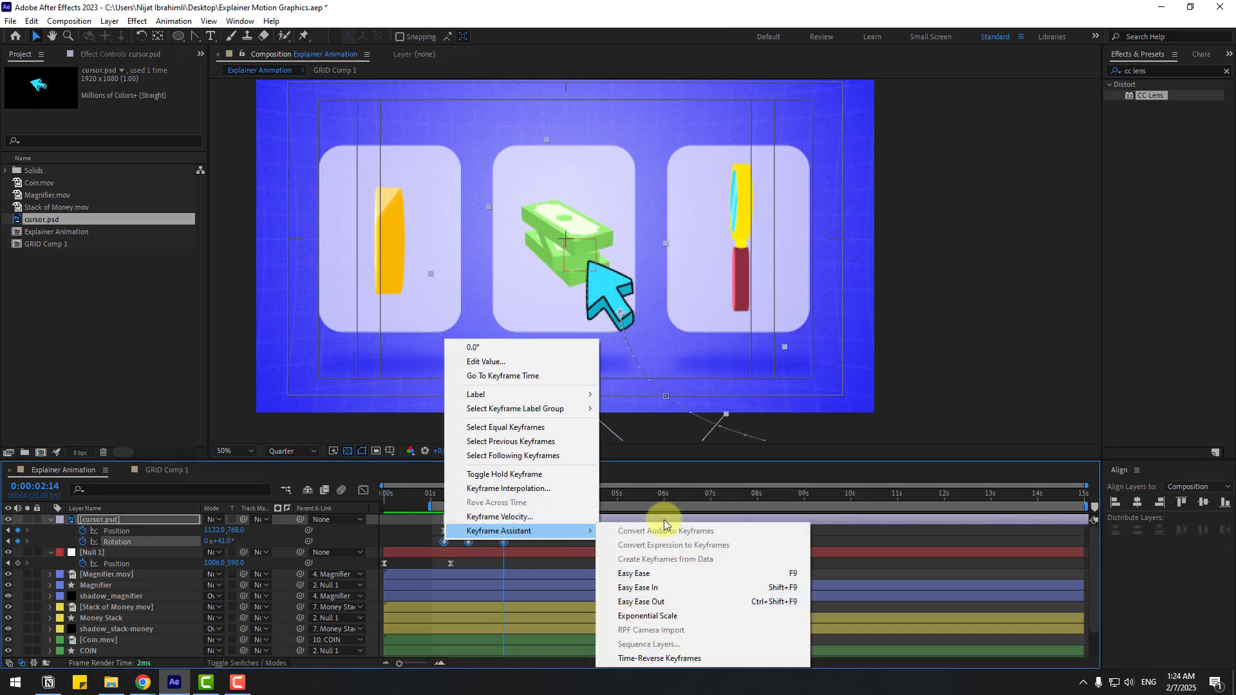
click(661, 570)
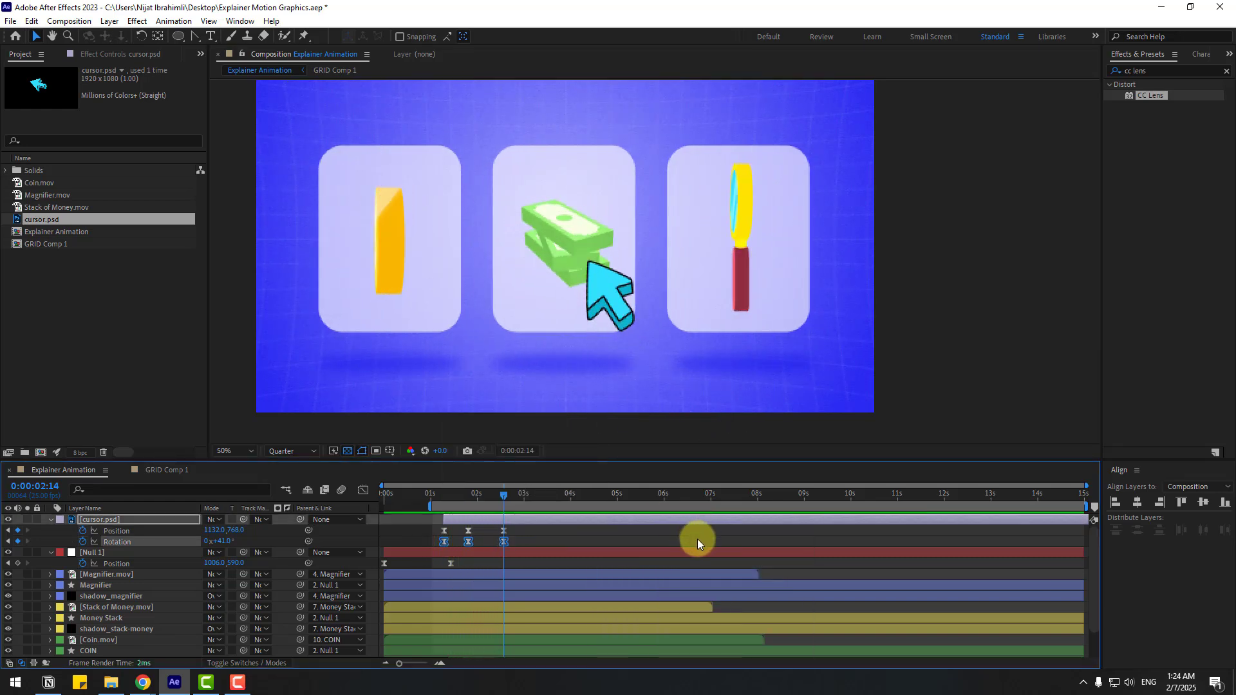
key(space)
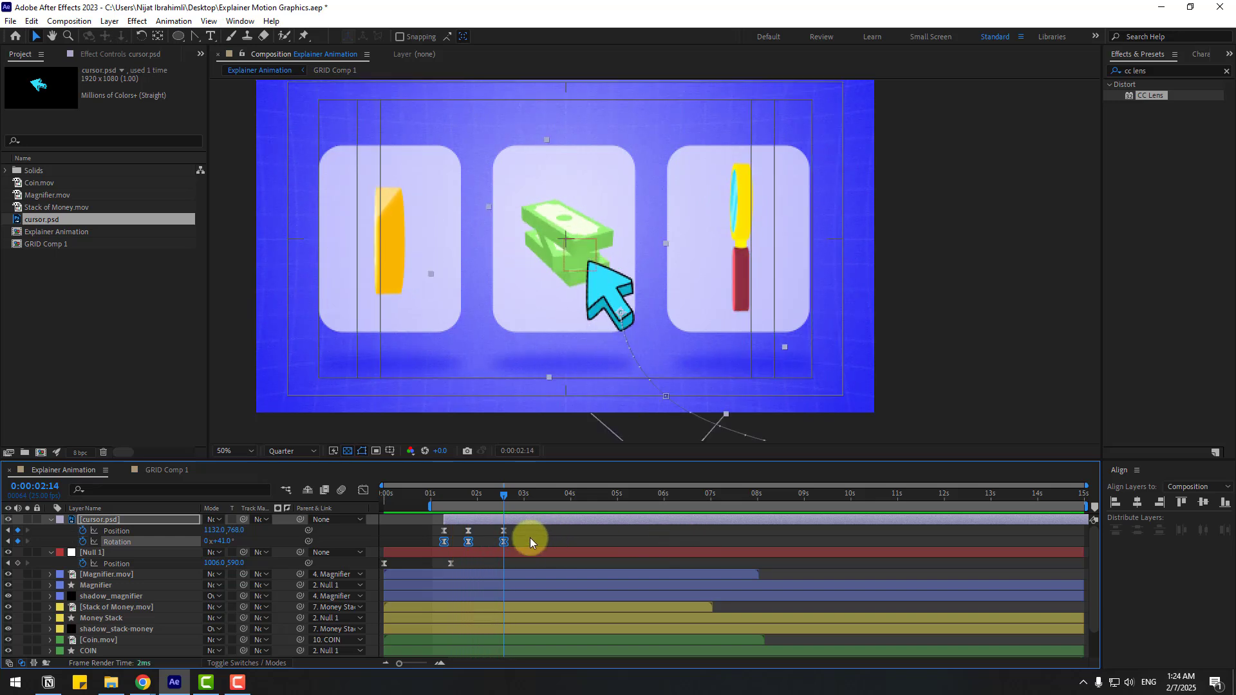
click(531, 540)
Add hold keyframes for the cursor's current Position and Rotation at 0:00:02:19
drag(497, 494, 513, 493)
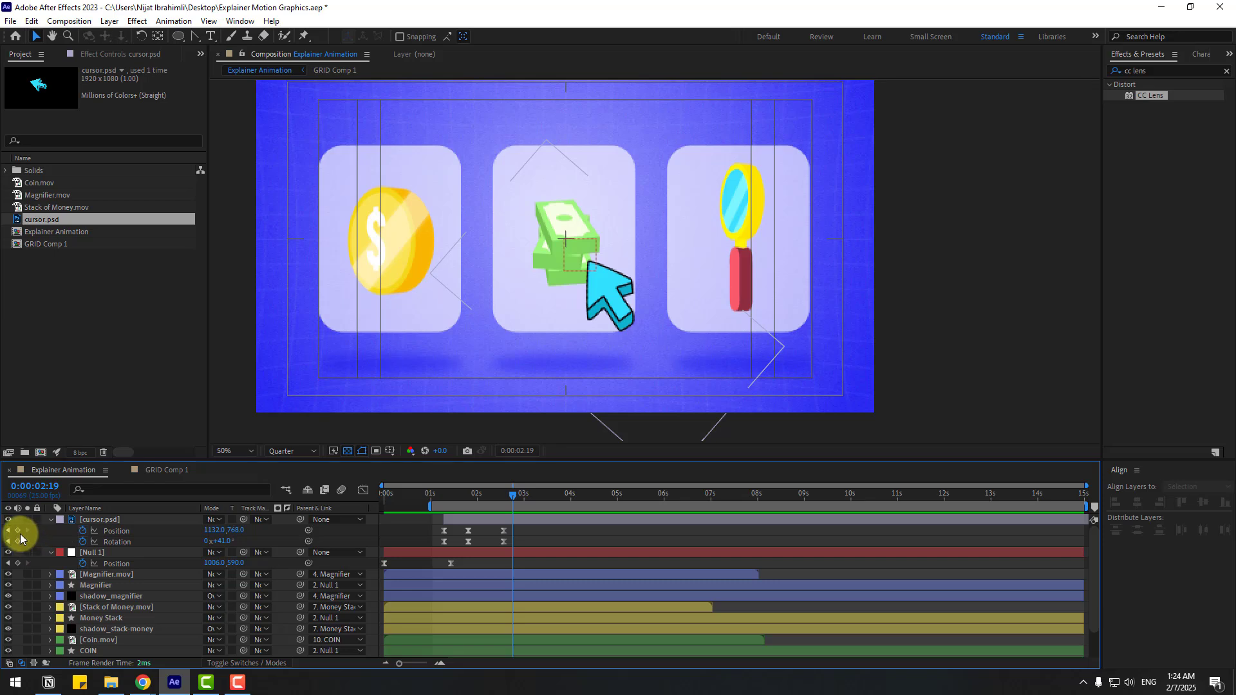
click(17, 531)
click(18, 542)
click(518, 495)
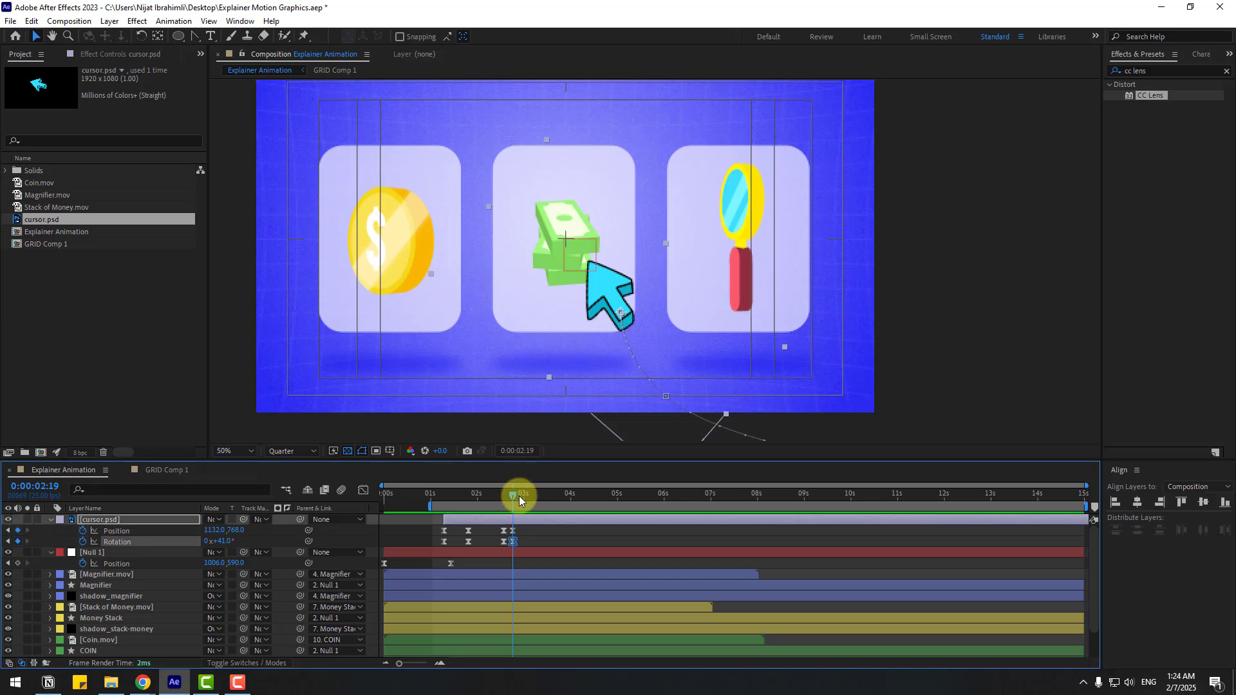
At 0:00:03:04, keyframe the cursor's Rotation at 77° and its Position at 1176, 764
key(shift+Page_Down)
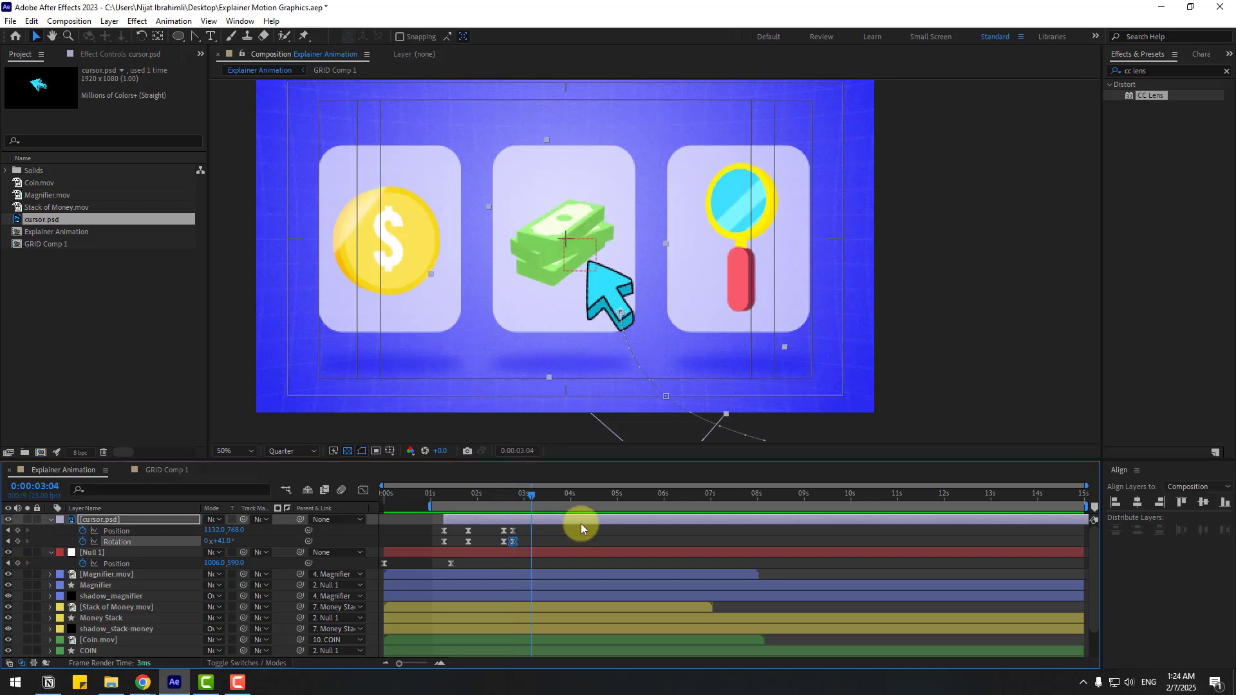
click(547, 533)
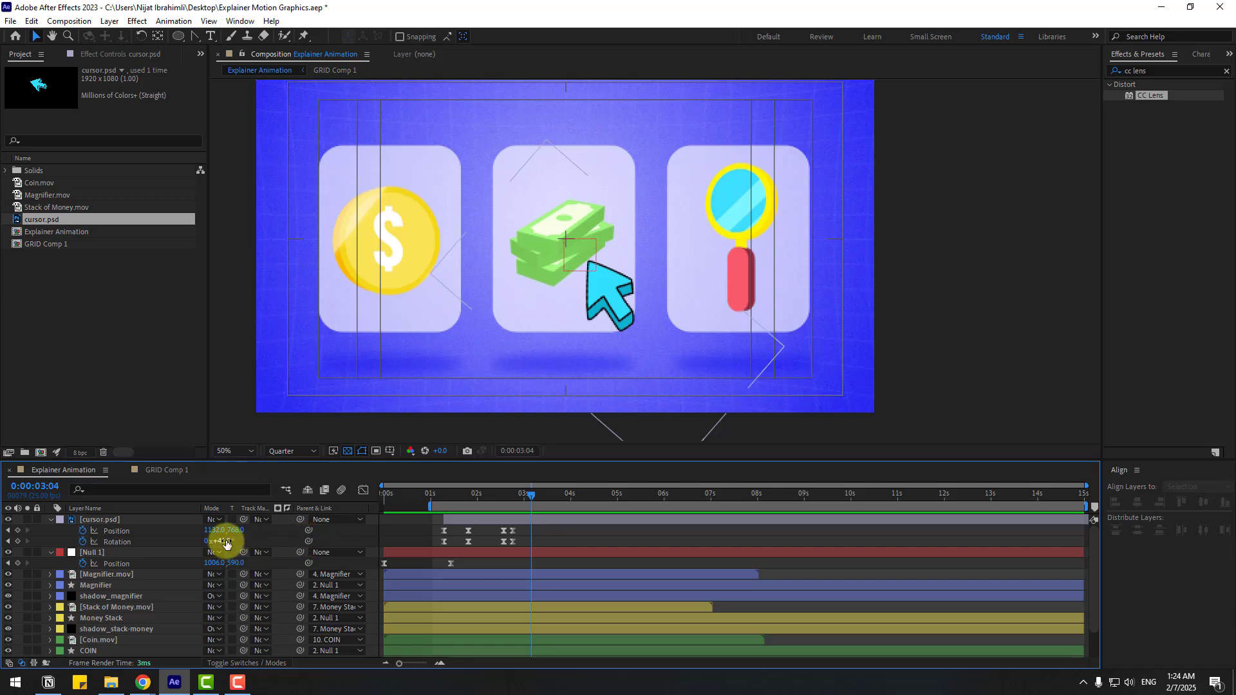
drag(226, 543, 244, 541)
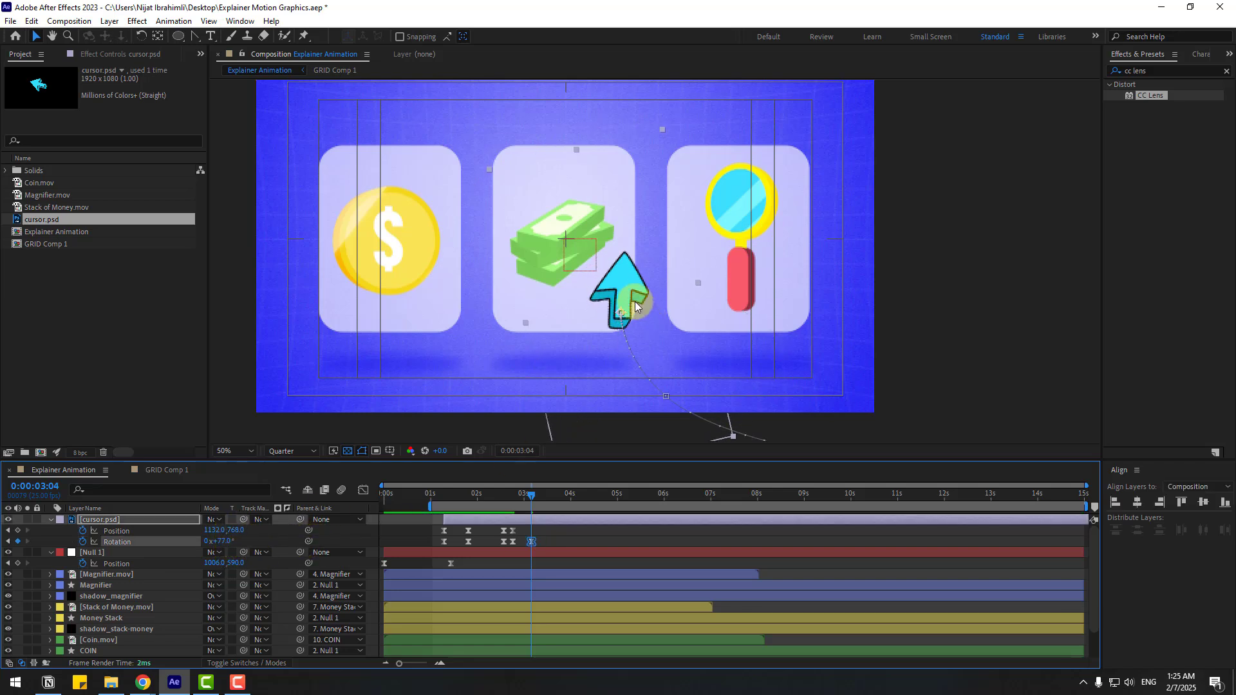
drag(624, 297, 634, 298)
key(ctrl+z)
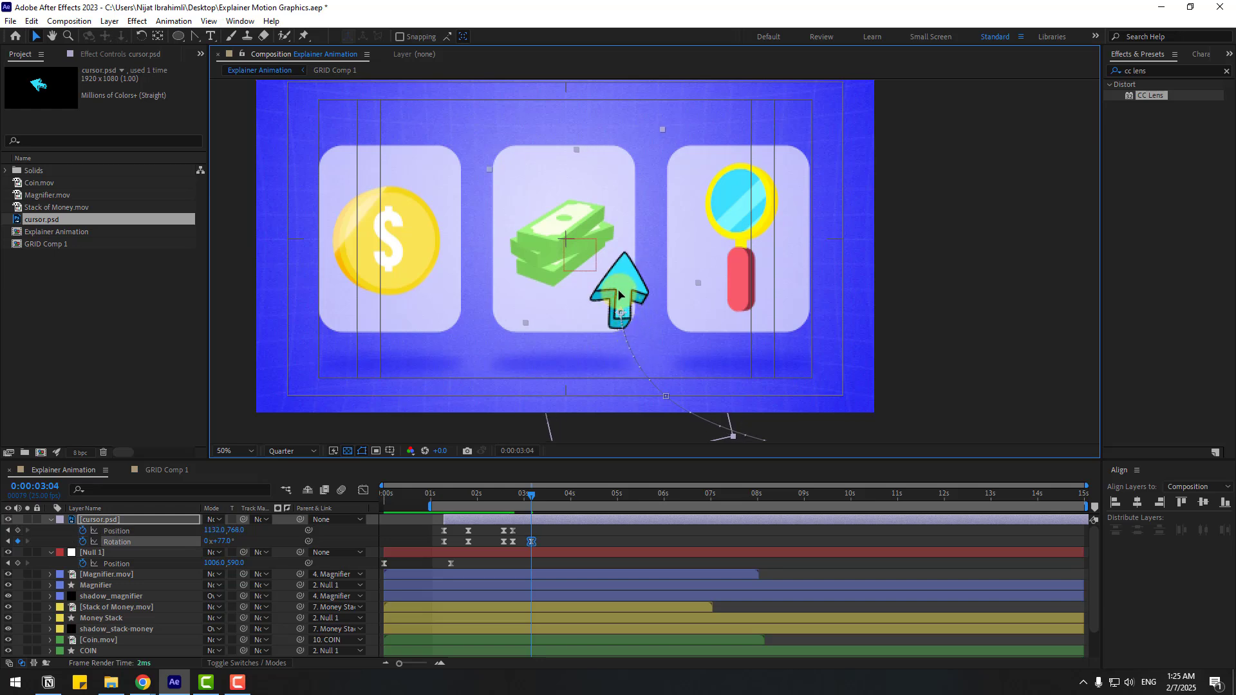
drag(622, 309, 636, 308)
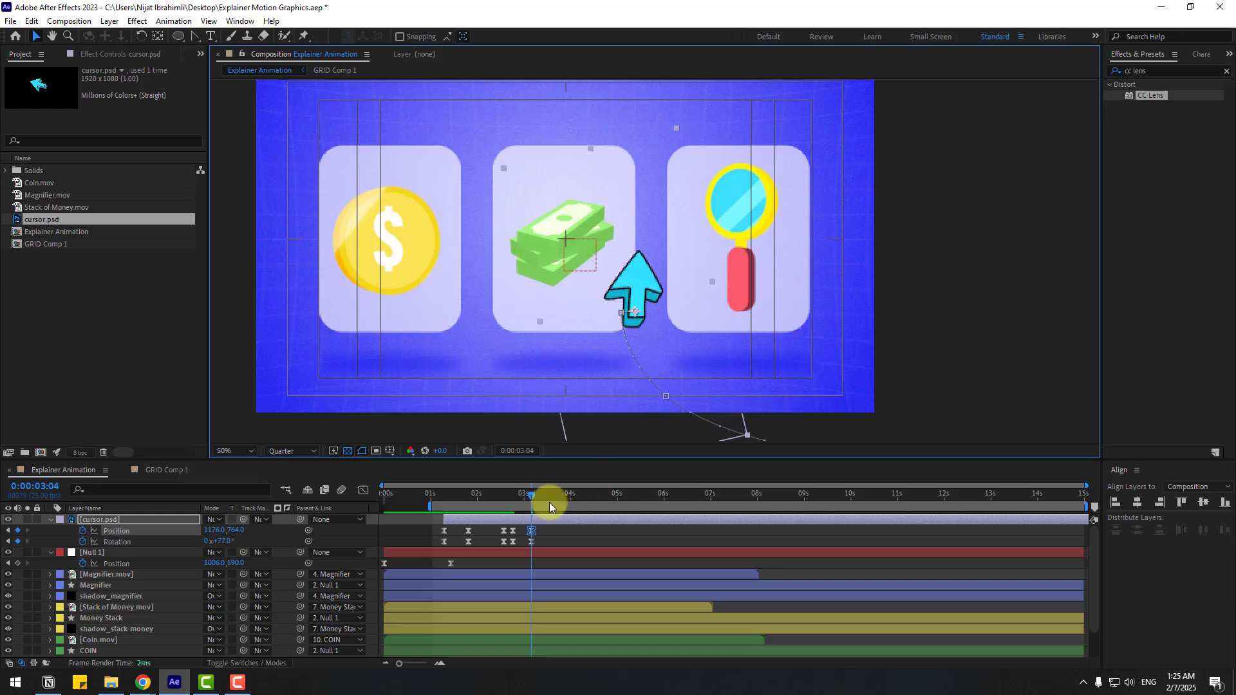
At 0:00:03:07, keyframe the cursor's Rotation at 12° and its Position at 1148, 788 to make it strike toward the money card
key(Page_Down)
key(Page_Down)
key(Page_Down)
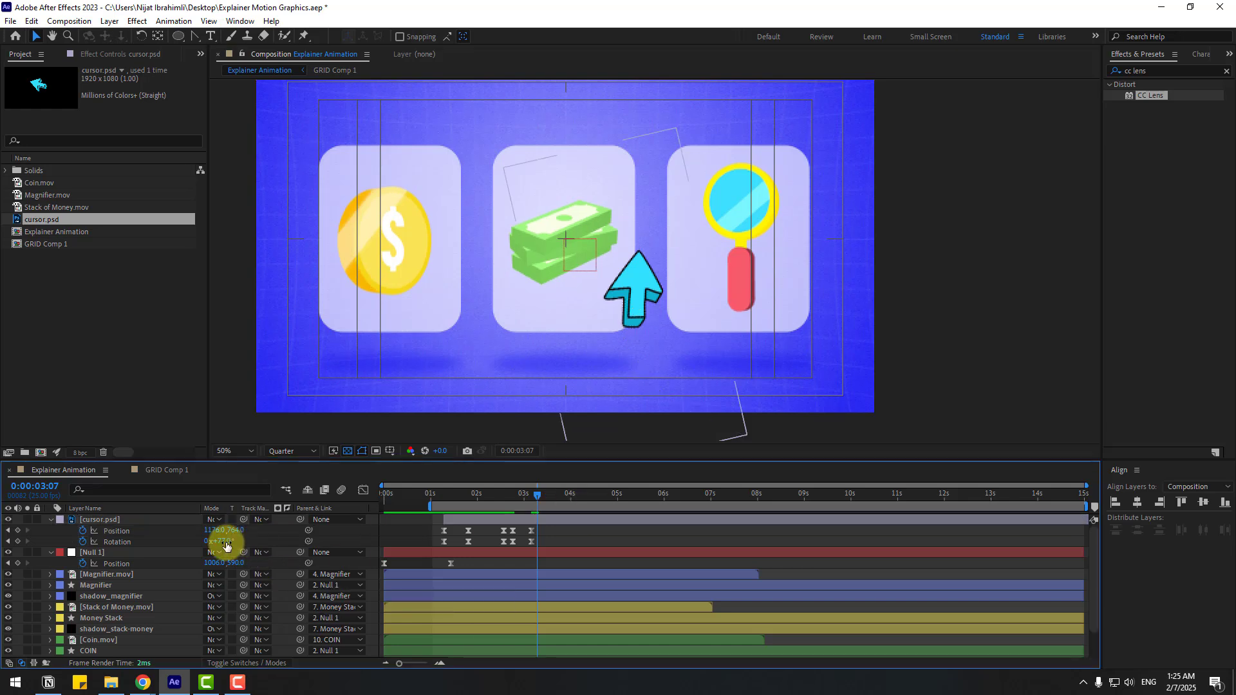
drag(220, 541, 191, 549)
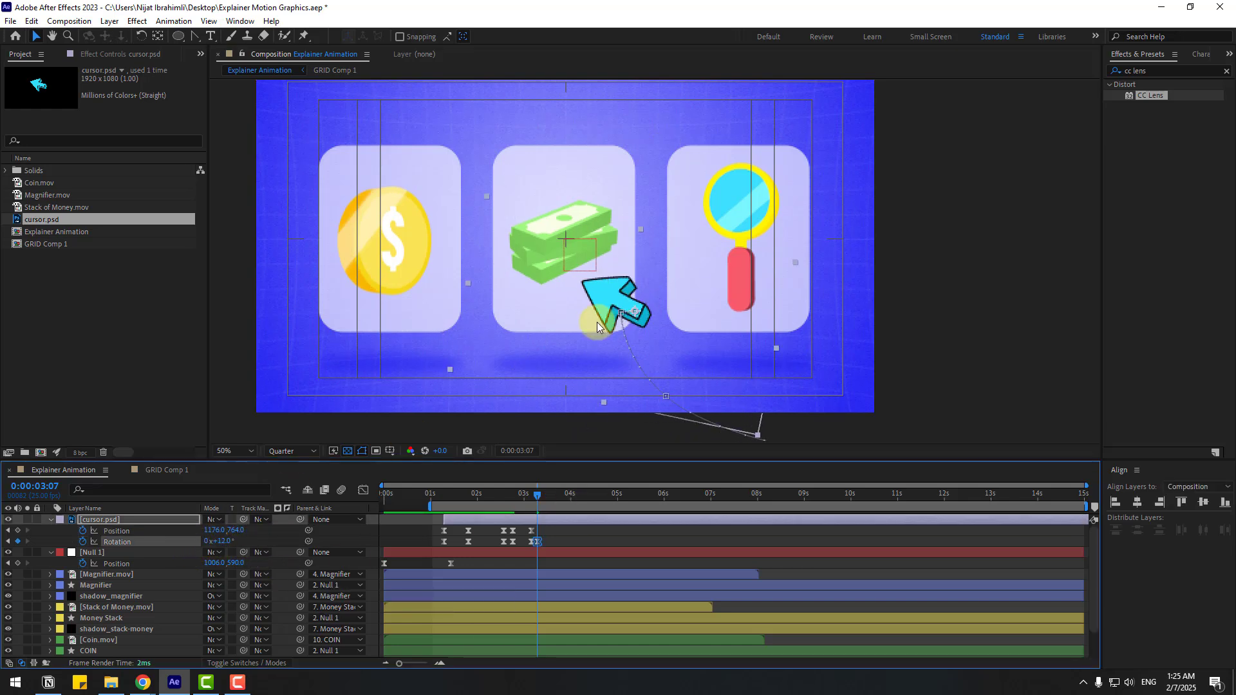
drag(608, 308, 598, 316)
mouse_move(516, 494)
mouse_down()
mouse_move(549, 492)
mouse_move(536, 493)
mouse_up()
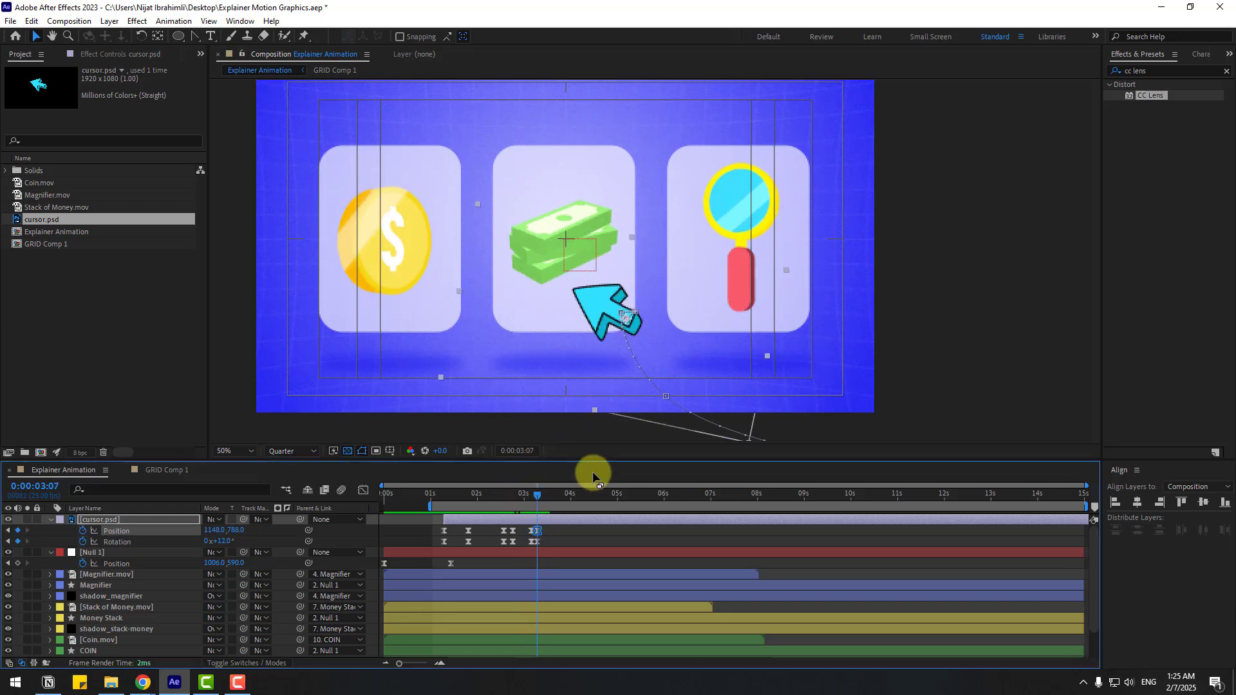
Add cursor Rotation keyframes of 36° at 0:00:03:10 and 18° at 0:00:03:13 for a small rebound
key(Page_Down)
key(Page_Down)
key(Page_Down)
mouse_move(224, 549)
mouse_down()
mouse_move(237, 544)
mouse_move(227, 554)
mouse_move(216, 541)
mouse_up()
key(Page_Down)
key(Page_Down)
key(Page_Down)
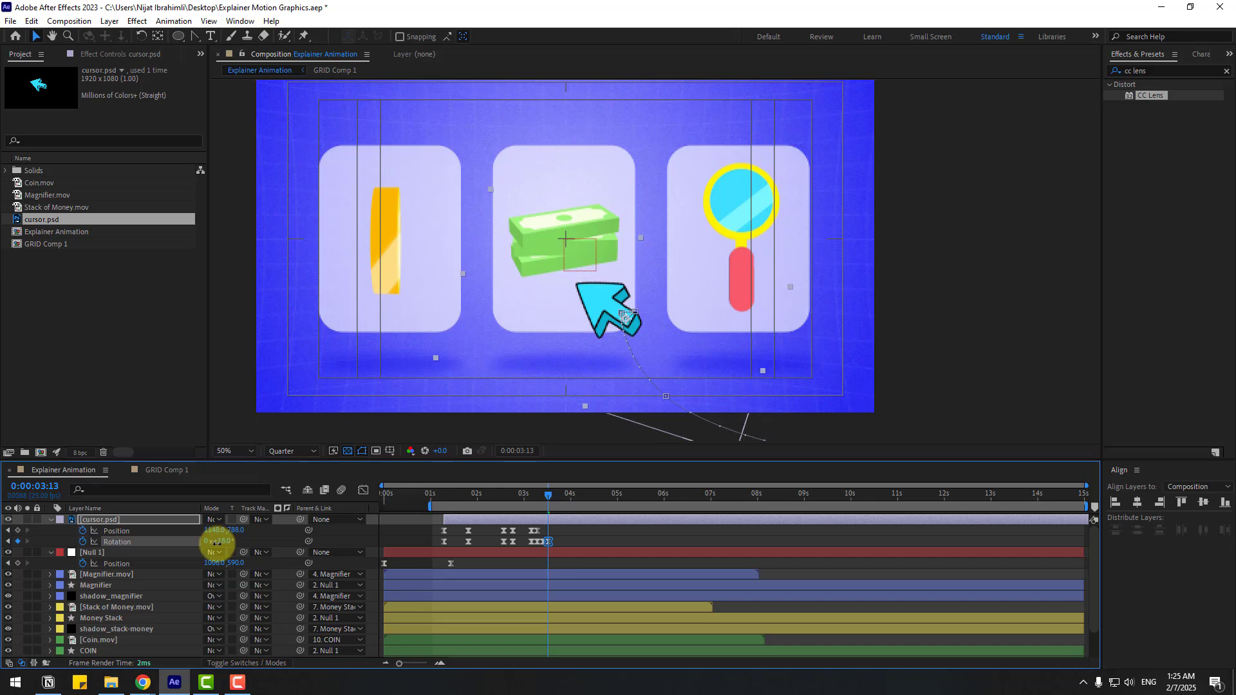
Add matching cursor Position keyframes at 0:00:03:10, slightly up and to the right, and at 0:00:03:13 at 1160, 786
drag(577, 487, 537, 494)
key(Page_Down)
key(Page_Down)
key(Page_Down)
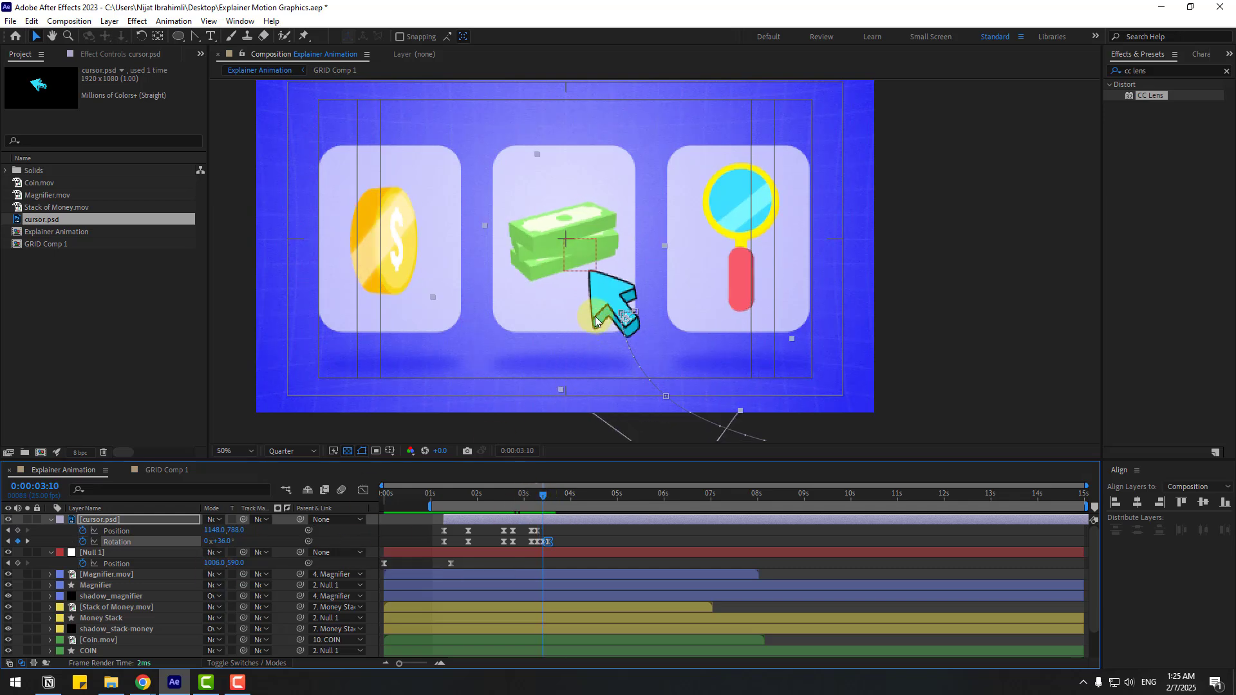
drag(599, 314, 608, 302)
key(Page_Down)
key(Page_Down)
key(Page_Down)
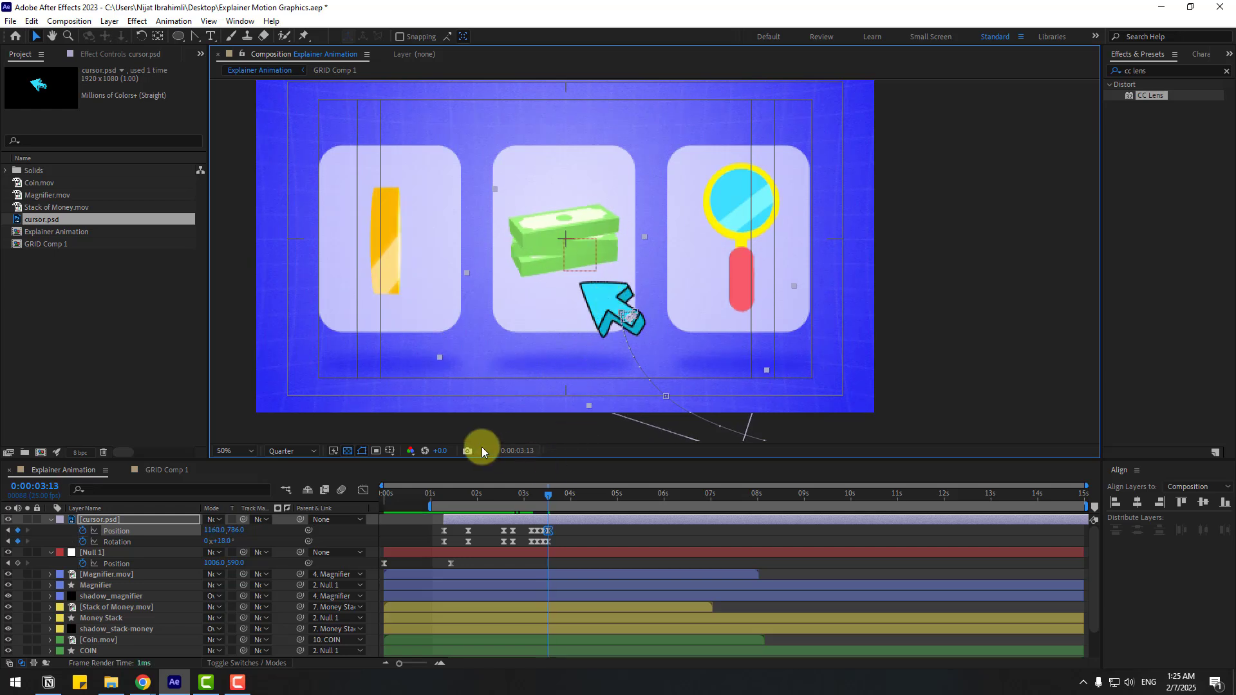
Set the work area to start at about 2.5 seconds and preview the cursor's click motion
drag(429, 506, 496, 506)
key(space)
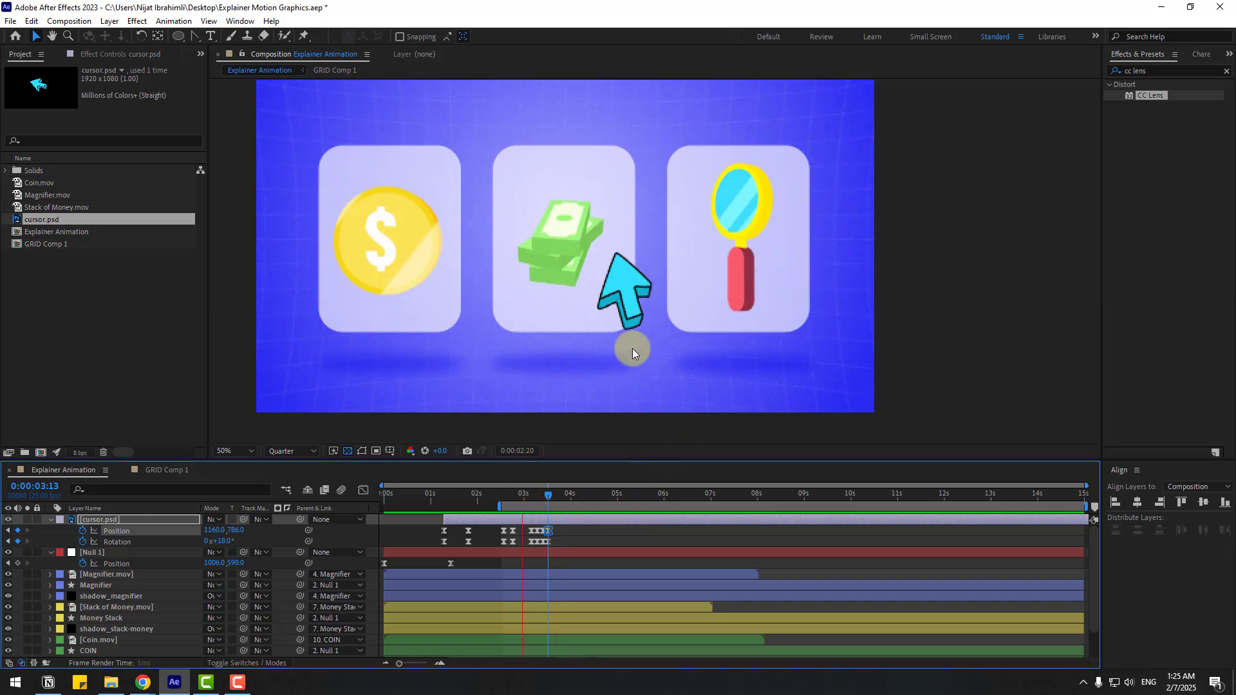
key(space)
key(space)
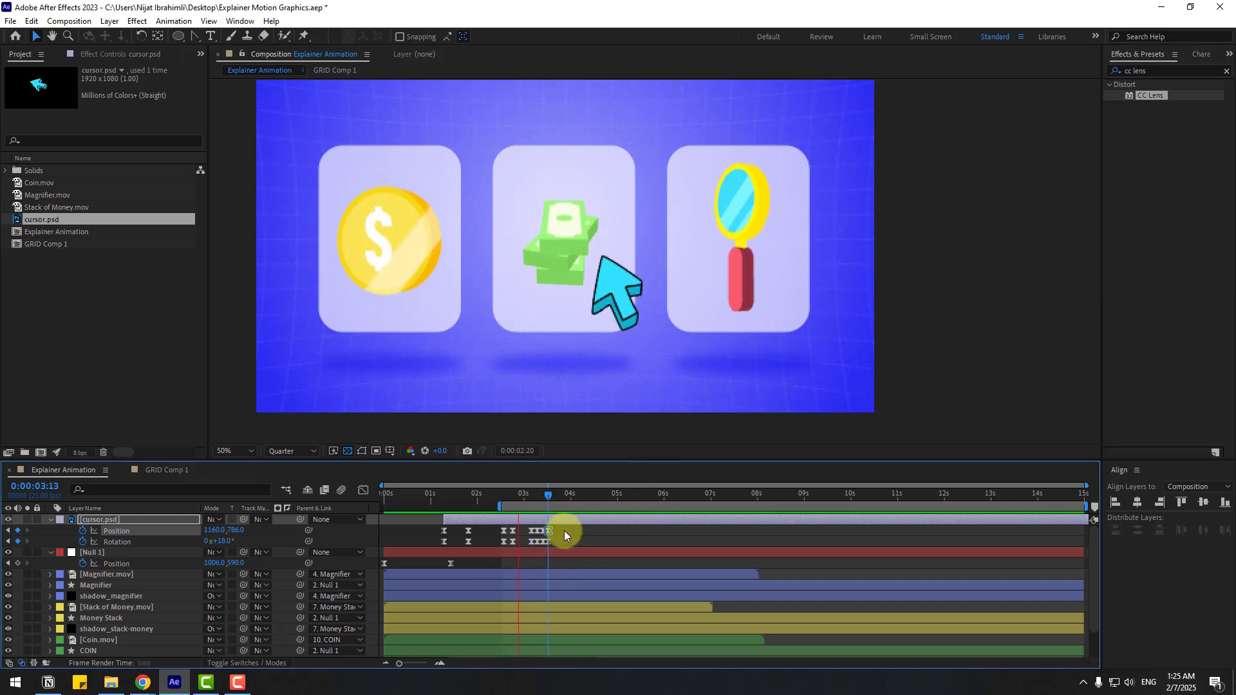
key(space)
Stretch the cursor's four closely spaced Position and Rotation keyframe pairs to end at 0:00:03:15, and preview the timing
mouse_move(558, 529)
mouse_down()
mouse_move(527, 546)
mouse_move(551, 546)
mouse_up()
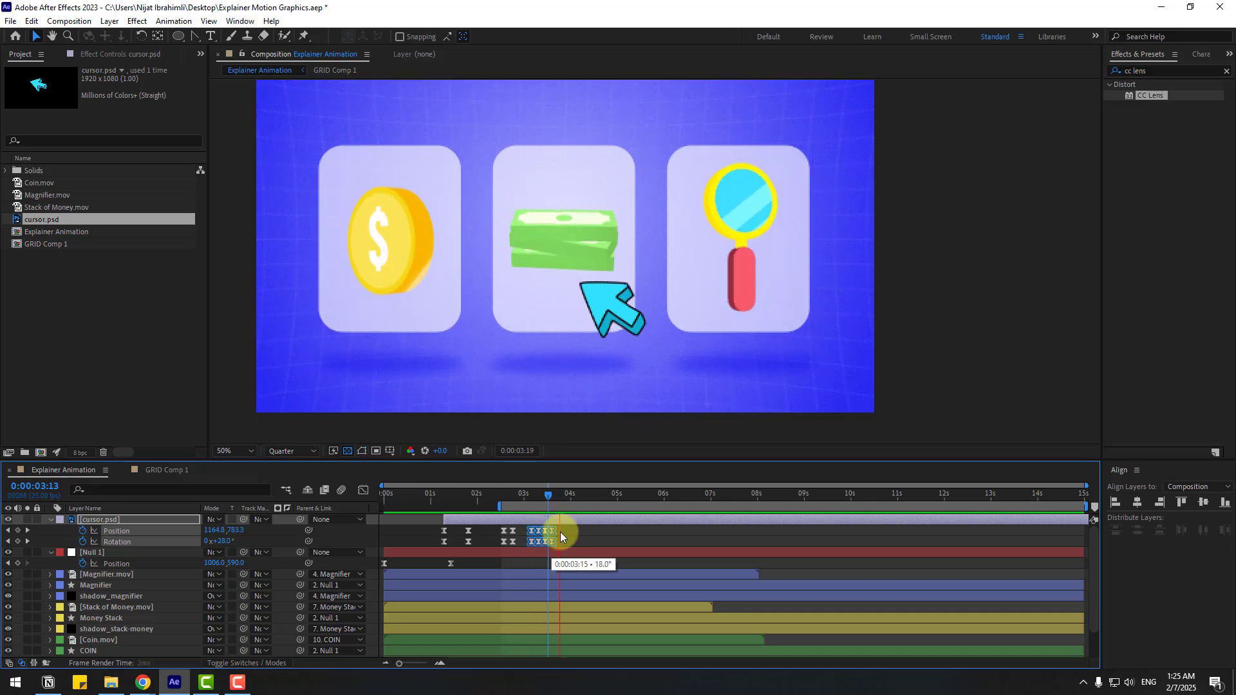
key(space)
click(565, 538)
At 0:00:04:05, keyframe the cursor's Position below the frame at 1030, 1250 and its Rotation at -30°
drag(551, 496, 580, 500)
scroll(577, 412, down, 2)
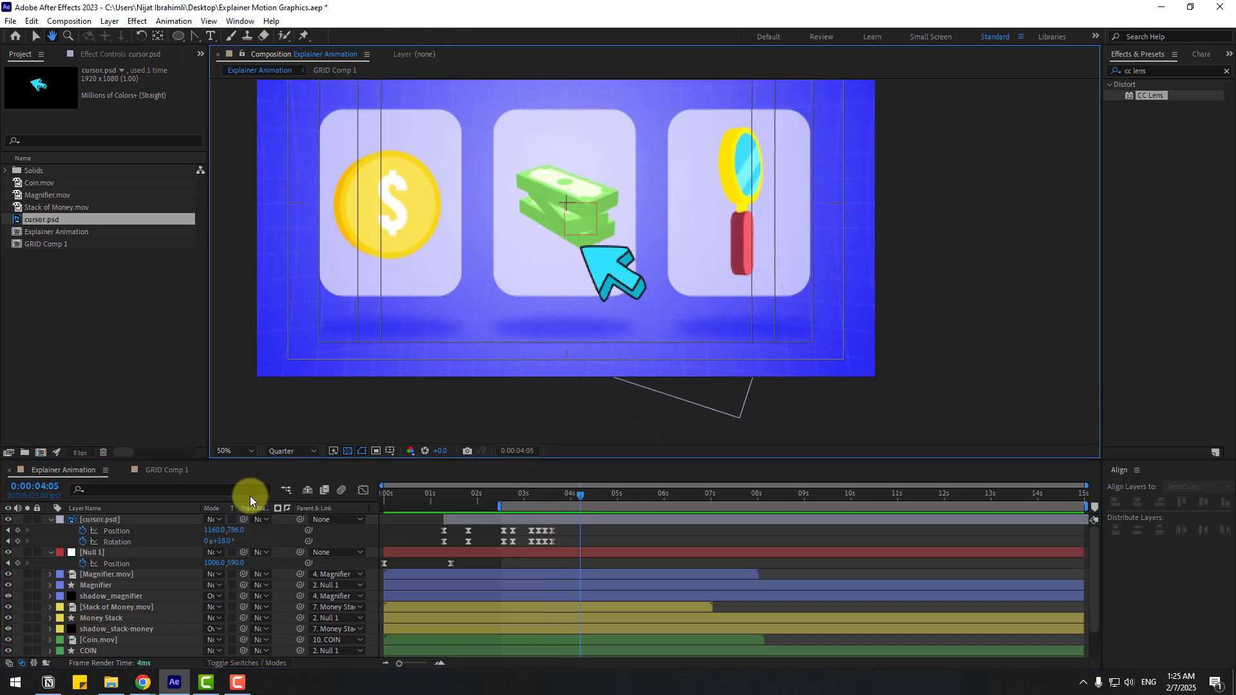
click(111, 519)
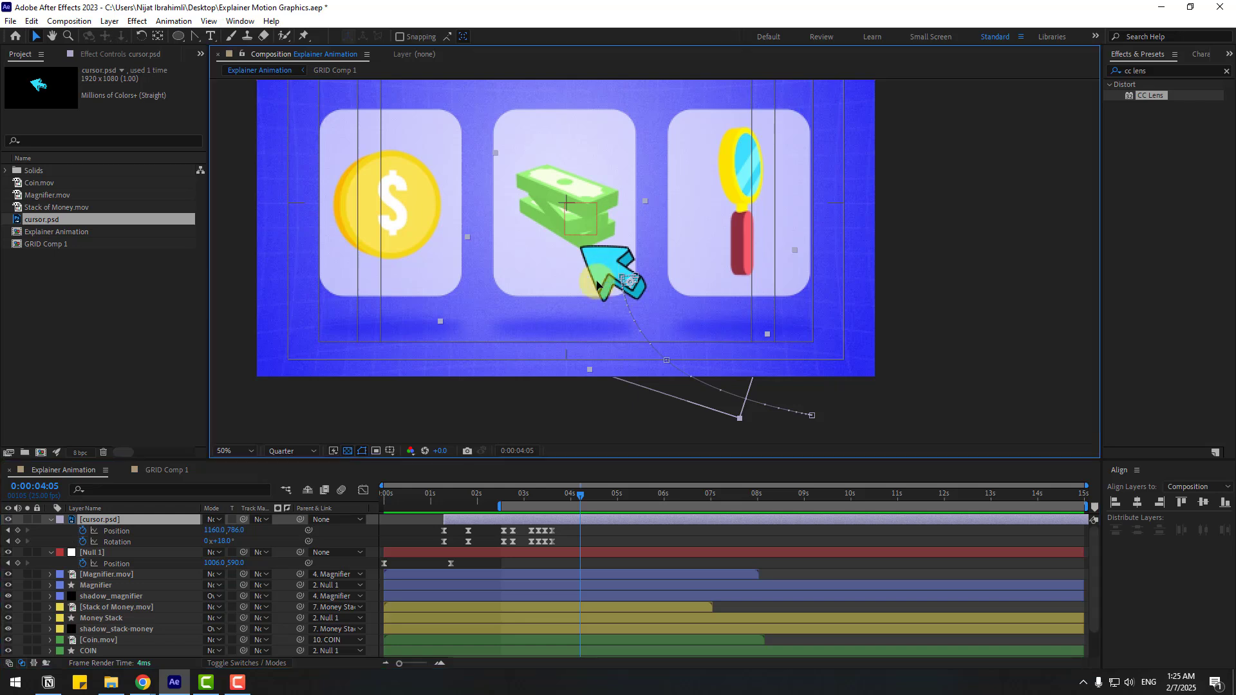
drag(602, 271, 561, 420)
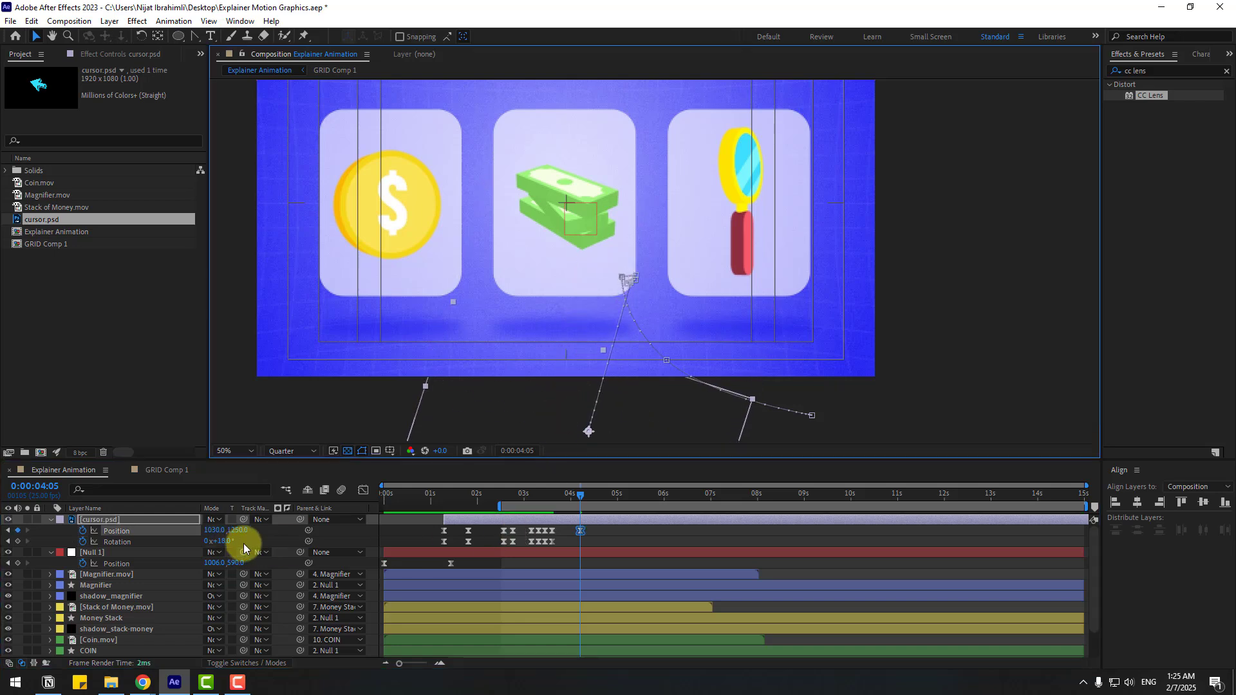
drag(234, 542, 191, 545)
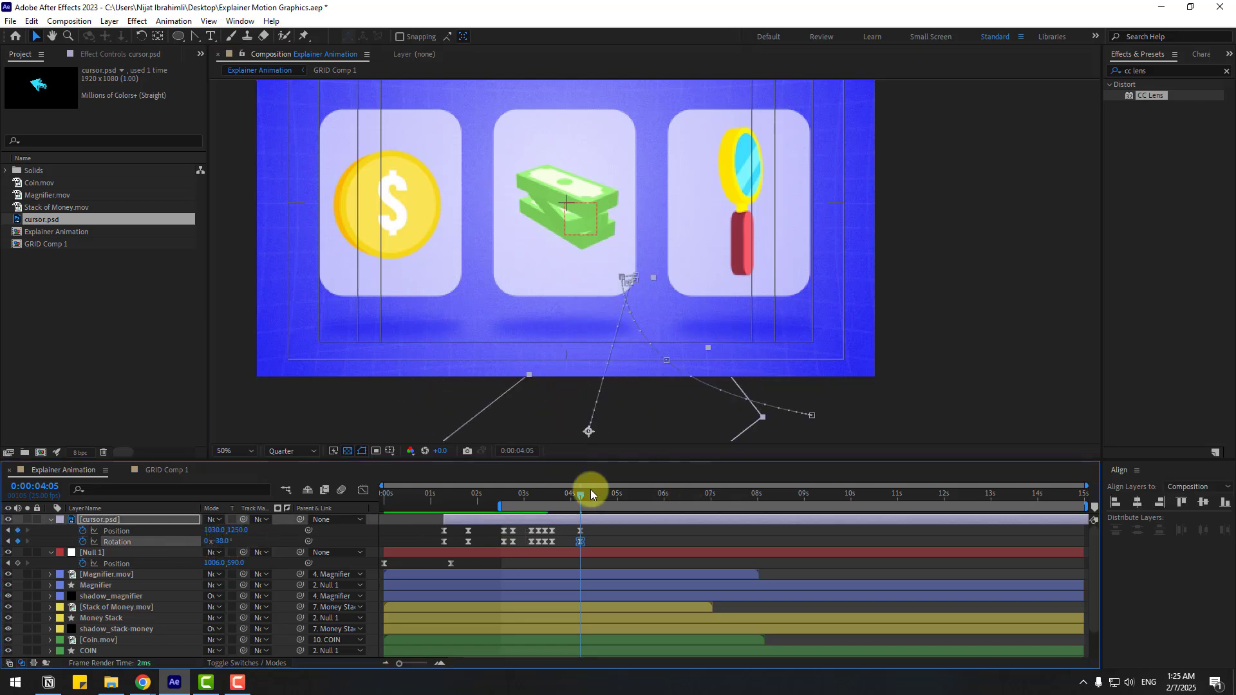
mouse_move(590, 489)
mouse_down()
mouse_move(543, 489)
mouse_move(571, 496)
mouse_up()
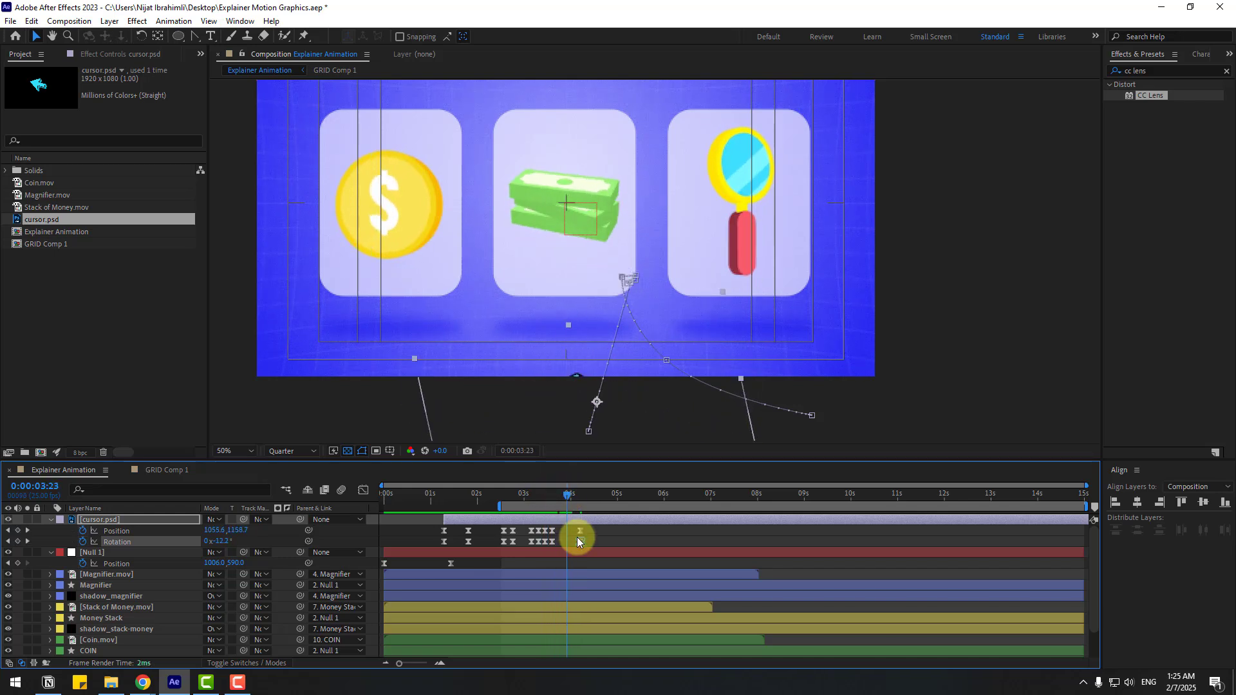
Move the cursor's last Rotation keyframe earlier to 0:00:03:20 and turn the cursor further counterclockwise there
drag(579, 544, 566, 542)
drag(551, 487, 564, 493)
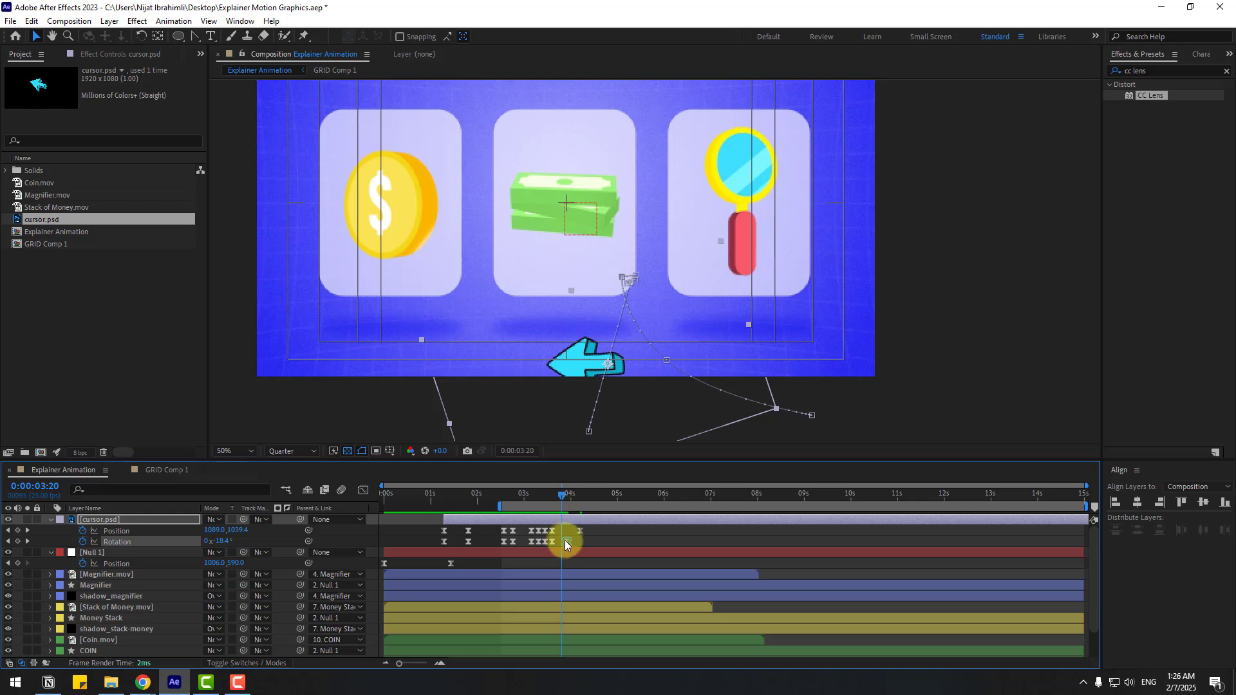
drag(566, 540, 561, 542)
drag(225, 546, 211, 542)
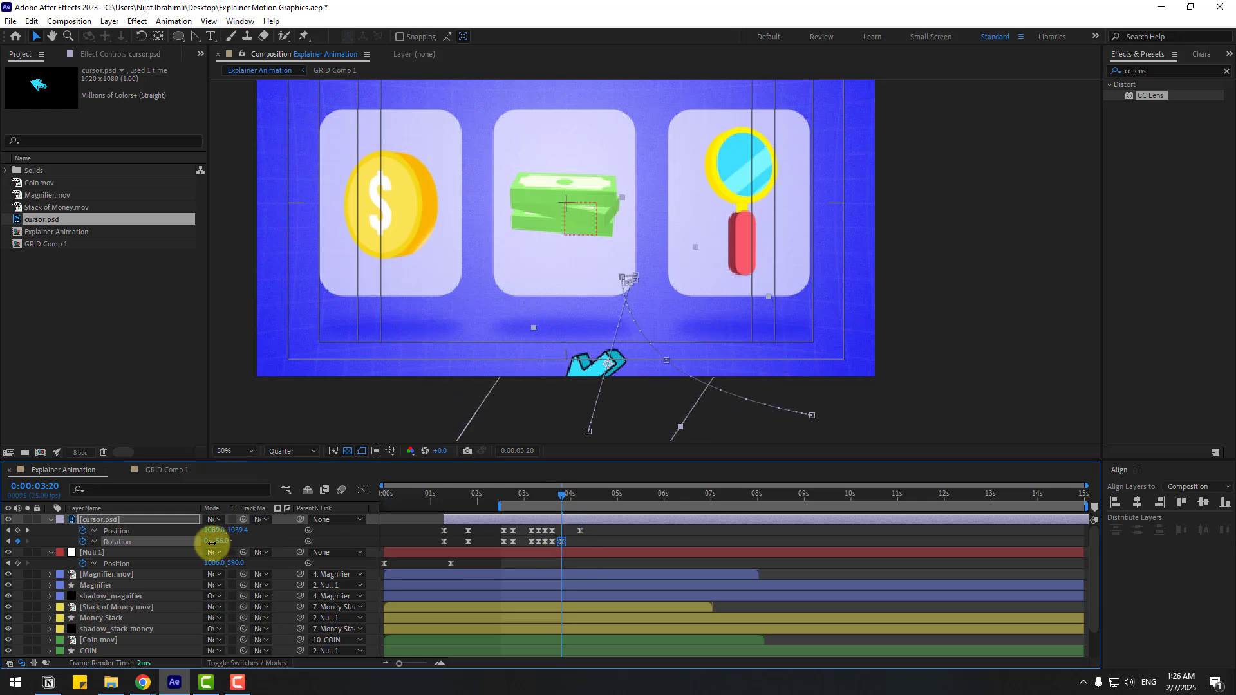
Shift the cursor's final Position and Rotation keyframes slightly later, and preview the exit motion
drag(558, 498, 572, 539)
key(space)
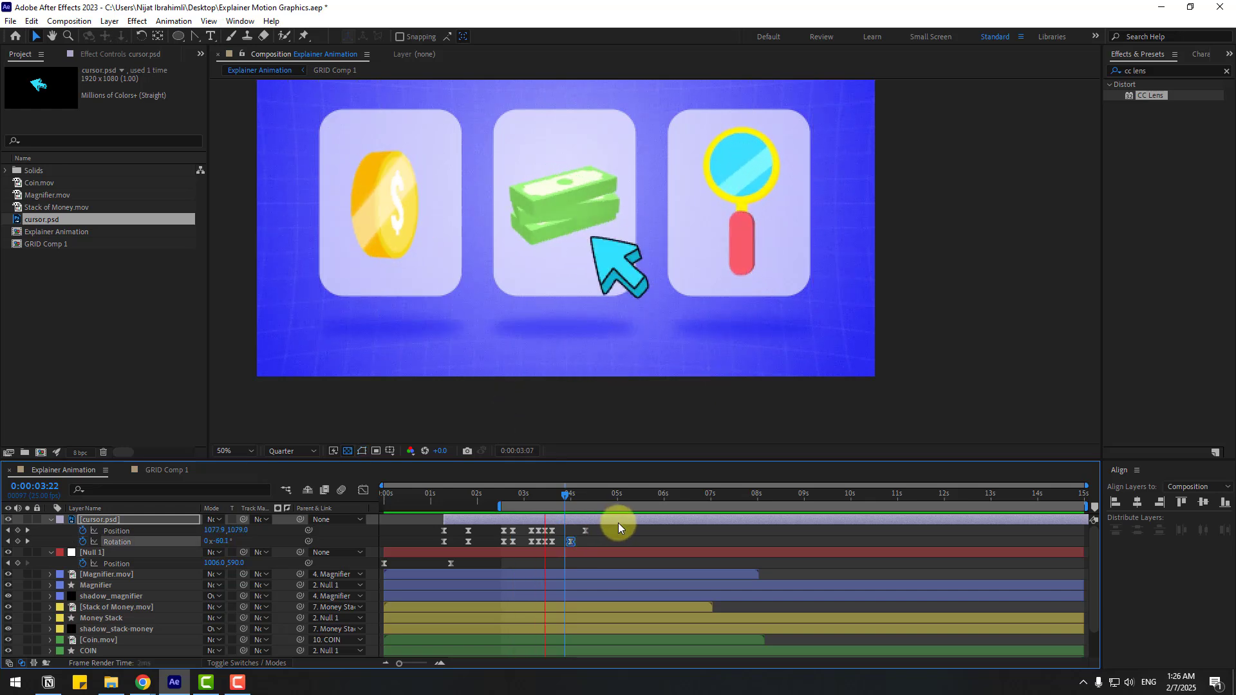
key(space)
key(space)
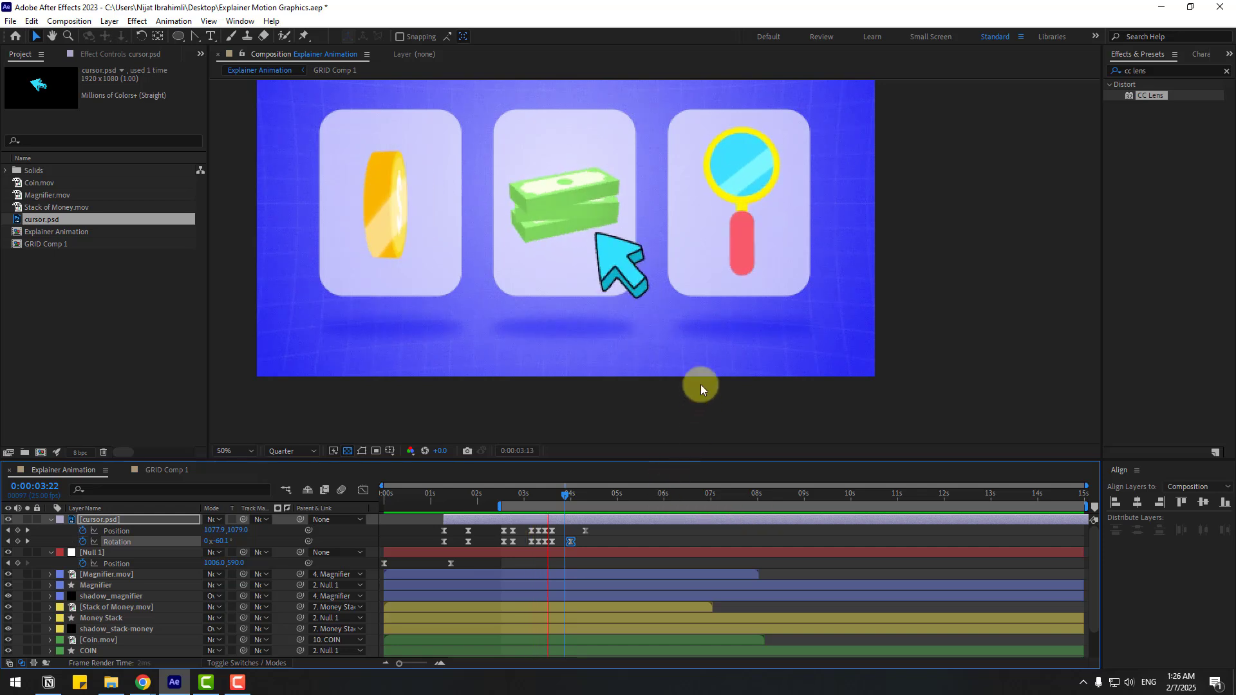
Extend the work area's start back to about one second and preview the whole cursor animation
scroll(699, 390, down, 2)
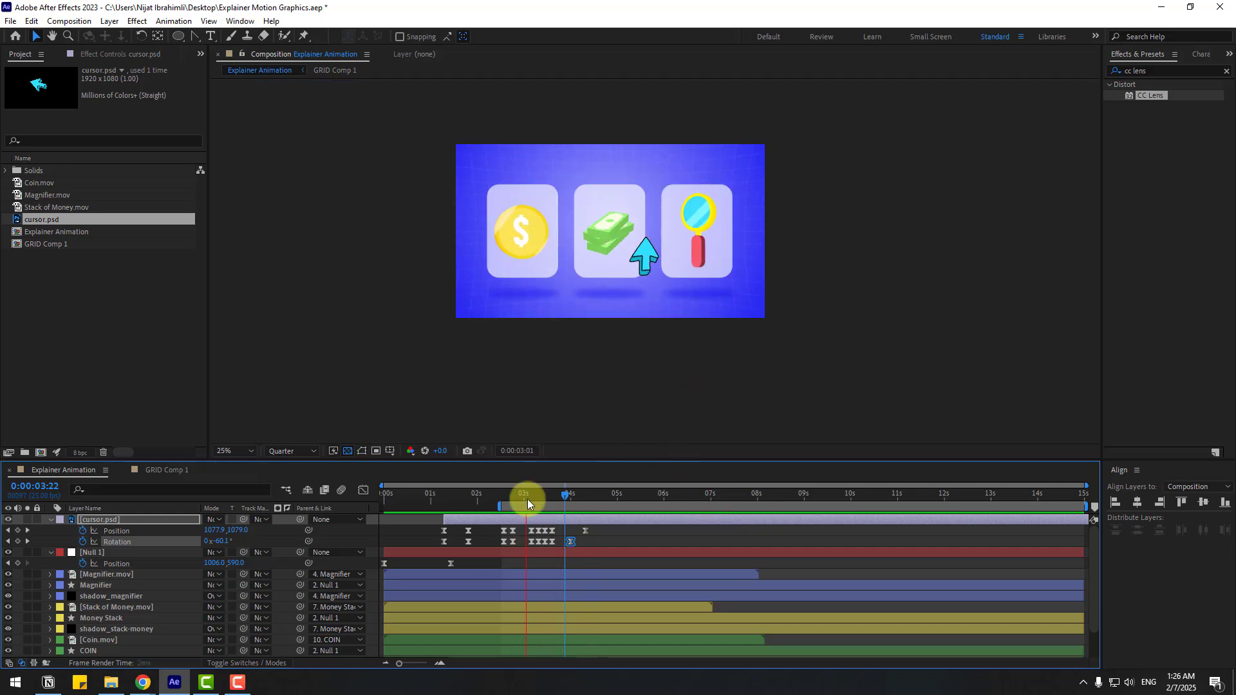
key(space)
drag(471, 506, 433, 506)
key(space)
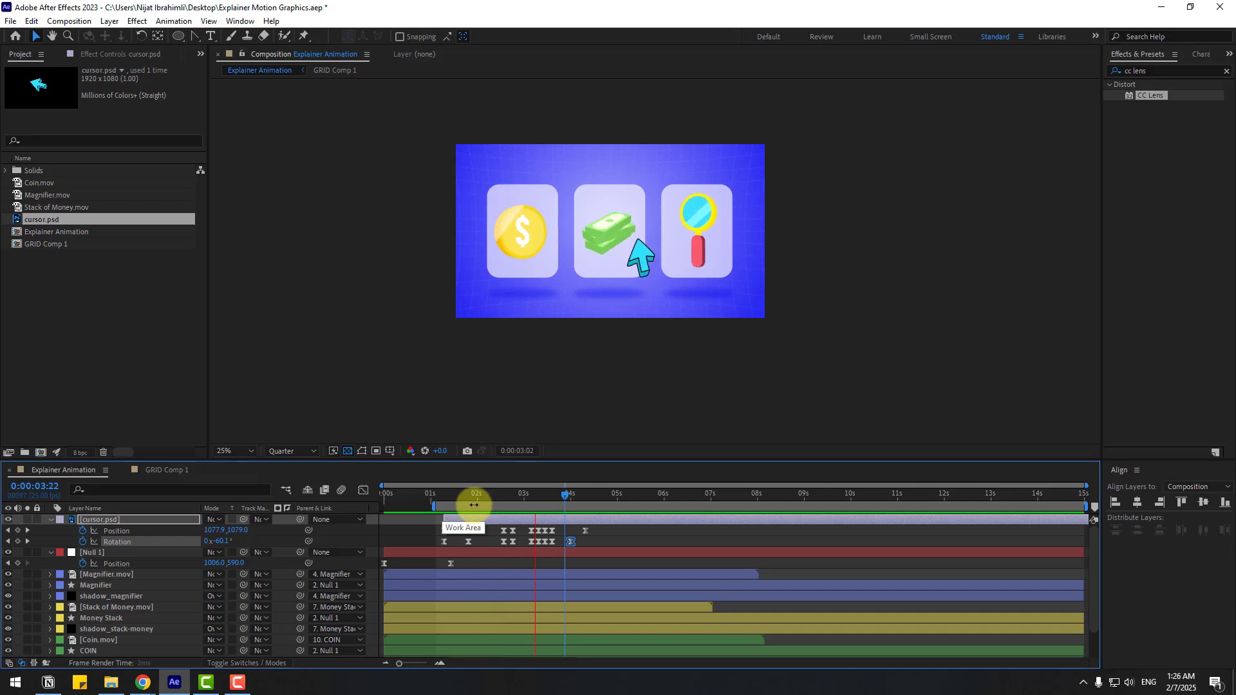
Move the cursor's click and exit keyframes for Position and Rotation earlier, starting at about 0:00:02:24, and preview the animation
scroll(604, 326, up, 2)
drag(605, 531, 439, 537)
scroll(515, 544, up, 5)
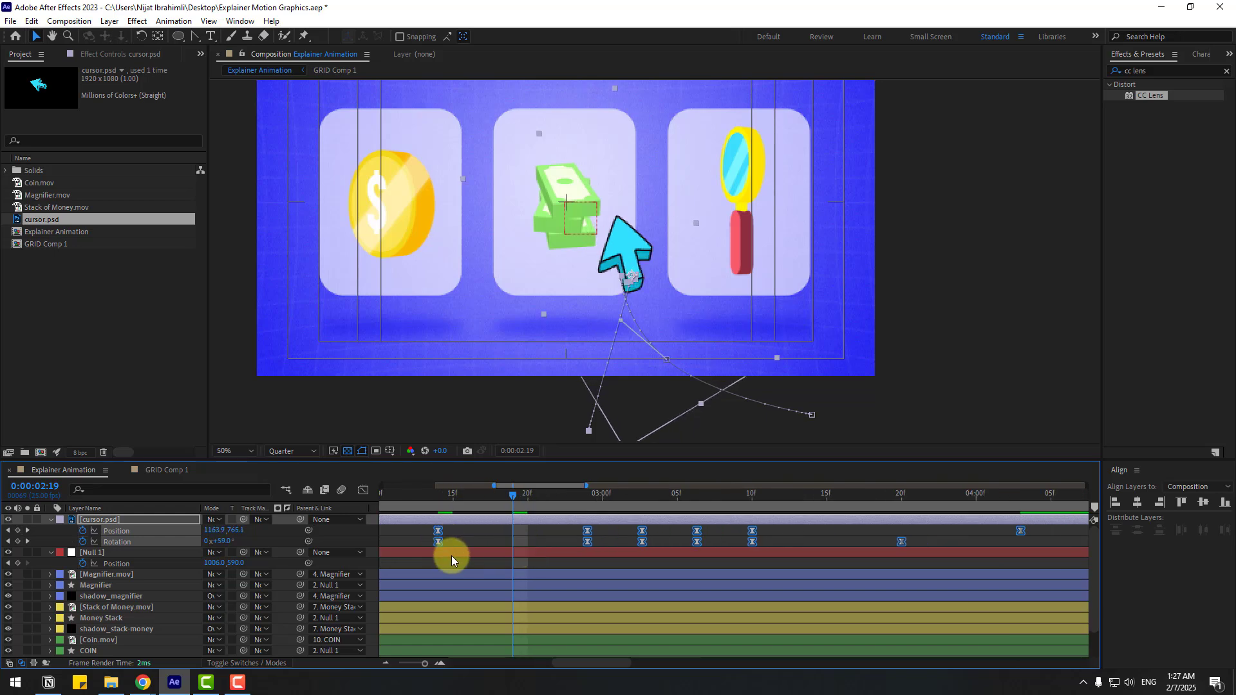
scroll(601, 539, down, 5)
key(space)
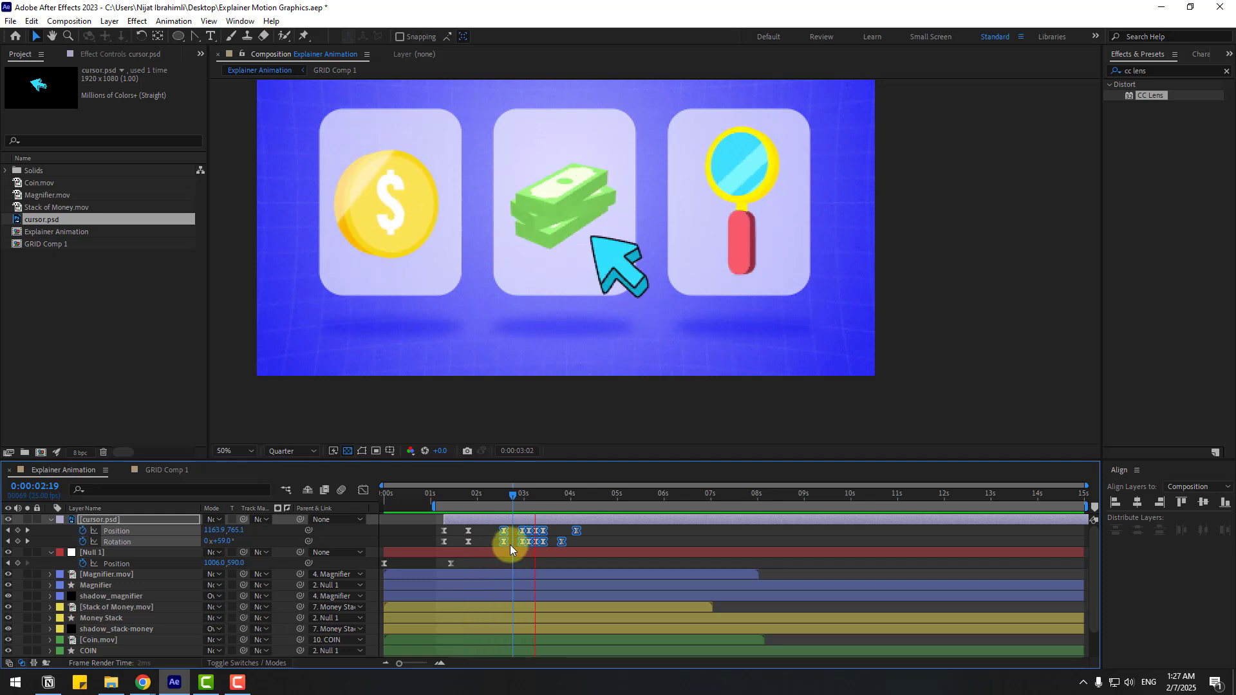
Shift the cursor's Position and Rotation keyframes from the third one onward back to start at about 0:00:02:07, preview, and save the project
key(space)
drag(502, 533, 487, 533)
key(space)
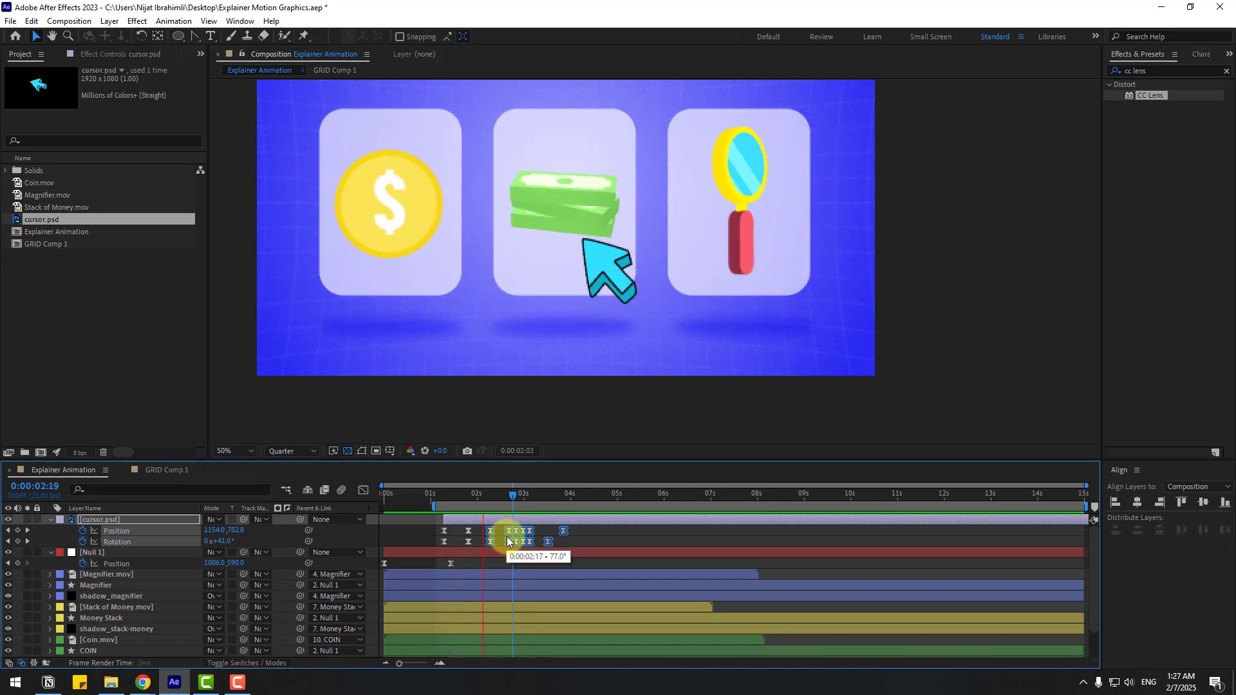
click(585, 528)
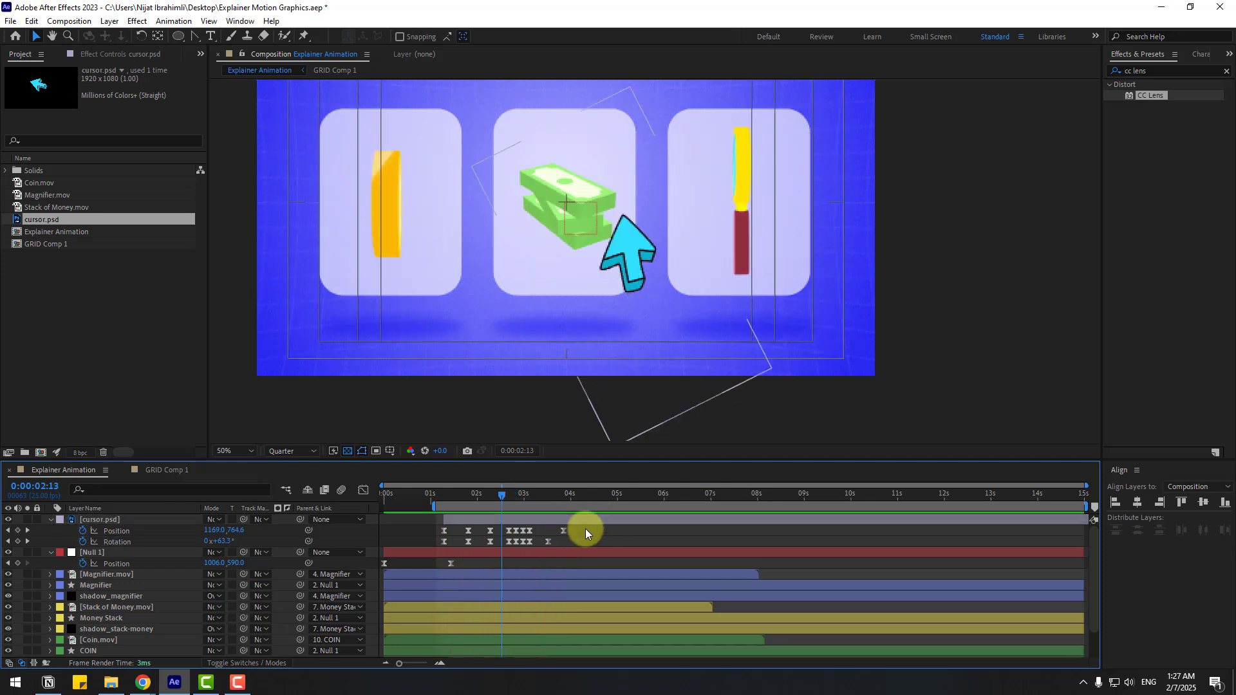
key(ctrl+s)
click(50, 520)
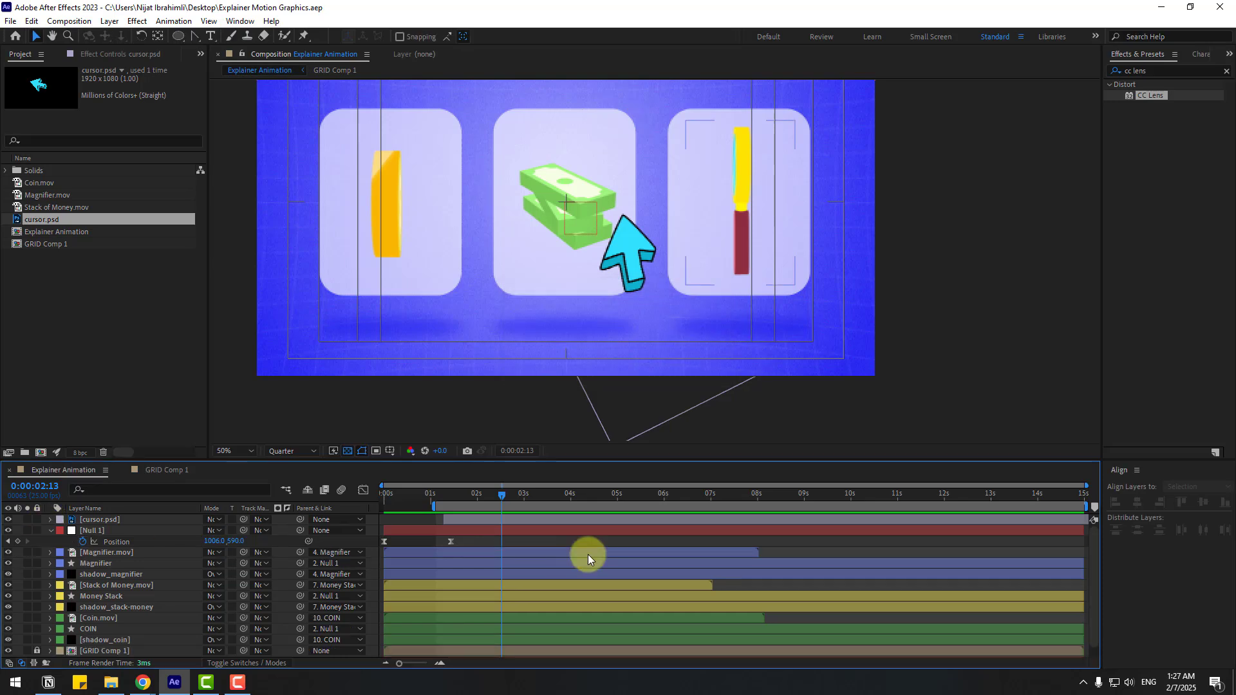
Extend the work area to the composition's beginning, move the cursor layer's start to about one second, and preview
drag(405, 494, 381, 507)
click(451, 521)
key(space)
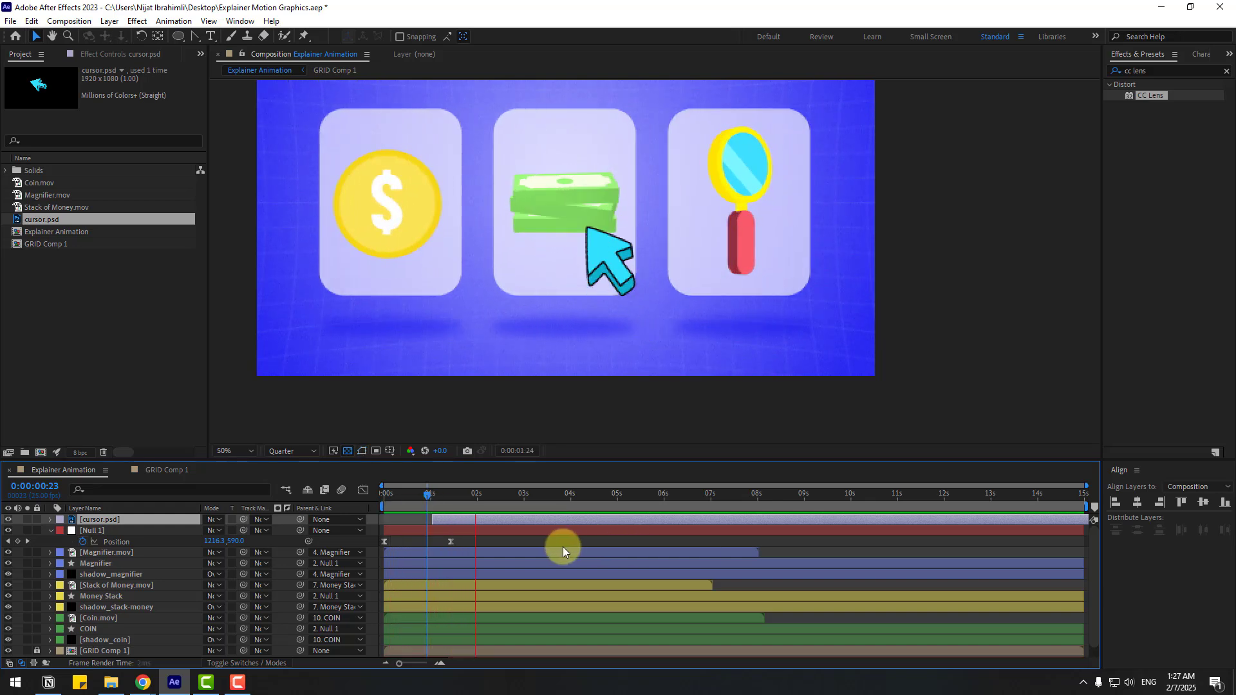
Set the first Scale keyframe on the Money Stack layer at 0:00:02:14 with a value of 100%
drag(427, 490, 504, 483)
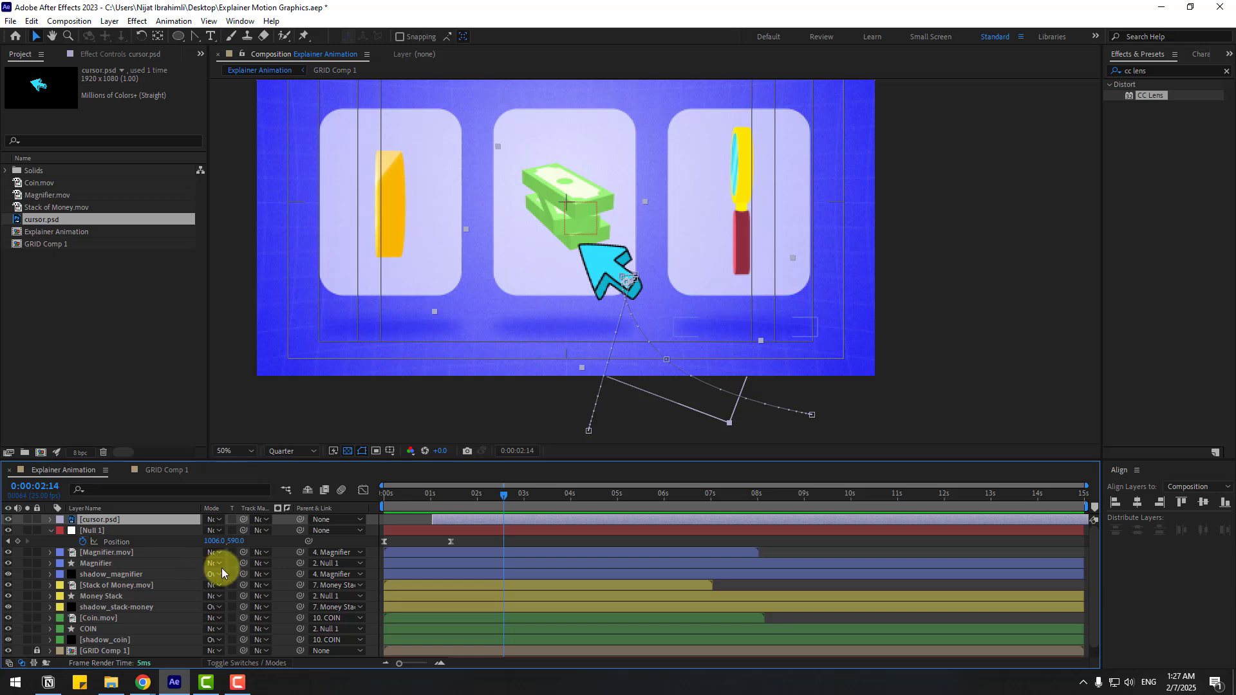
click(99, 598)
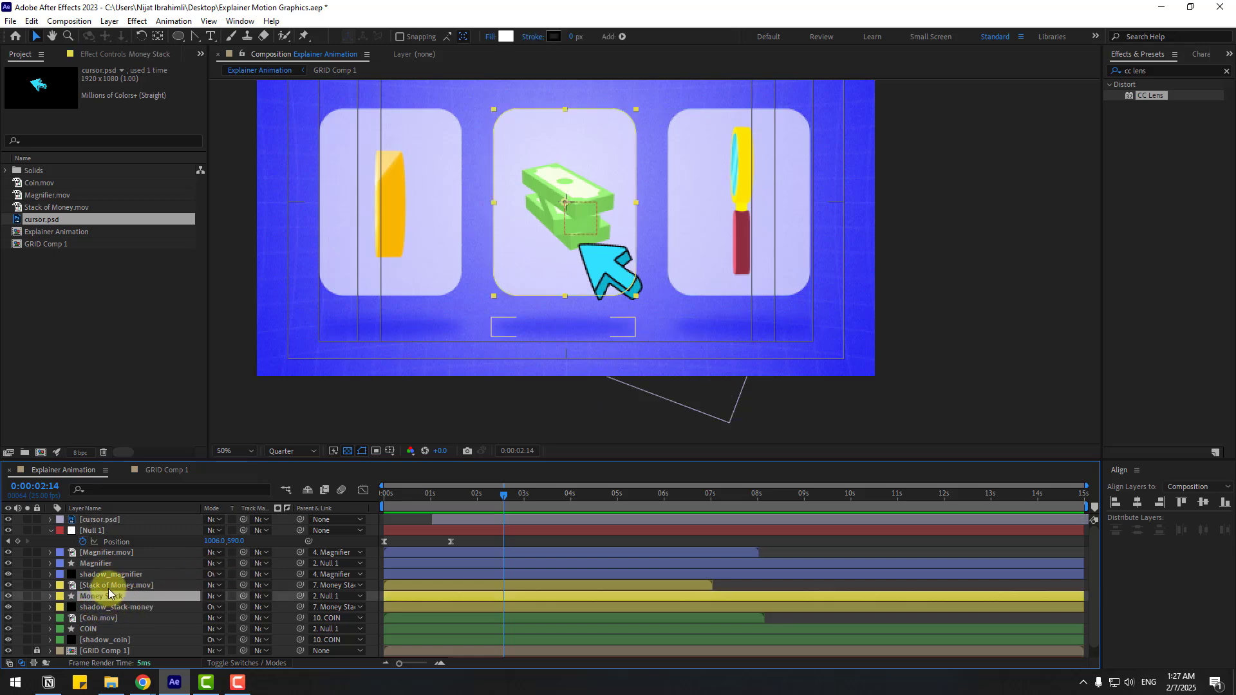
click(27, 597)
click(26, 598)
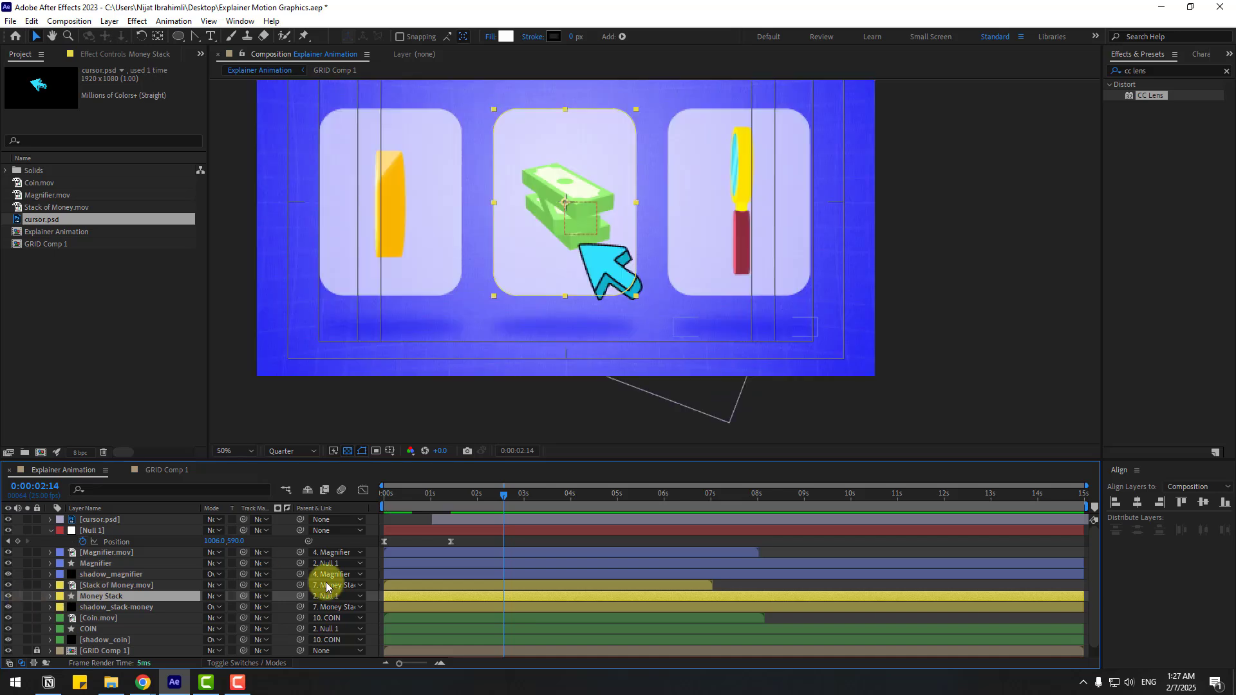
key(s)
click(82, 607)
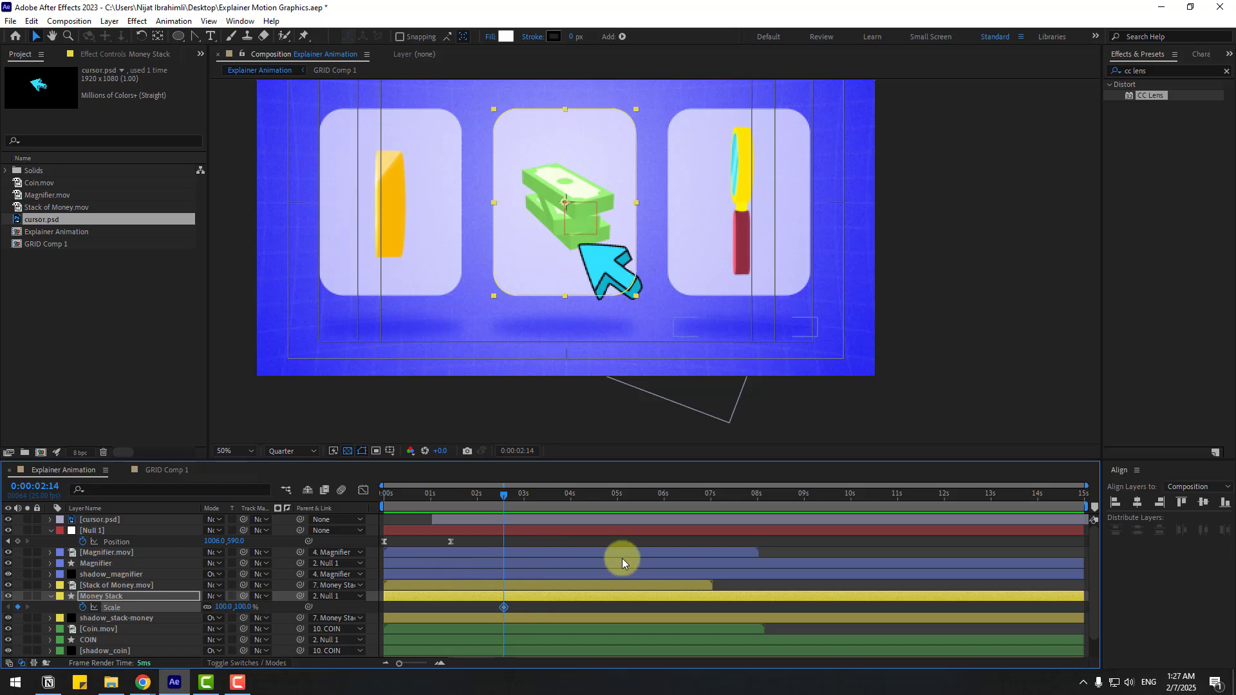
Keyframe Money Stack's Scale at 95% at 0:00:02:24, 103% at 0:00:03:09 and 100% at 0:00:03:19
key(shift+Page_Down)
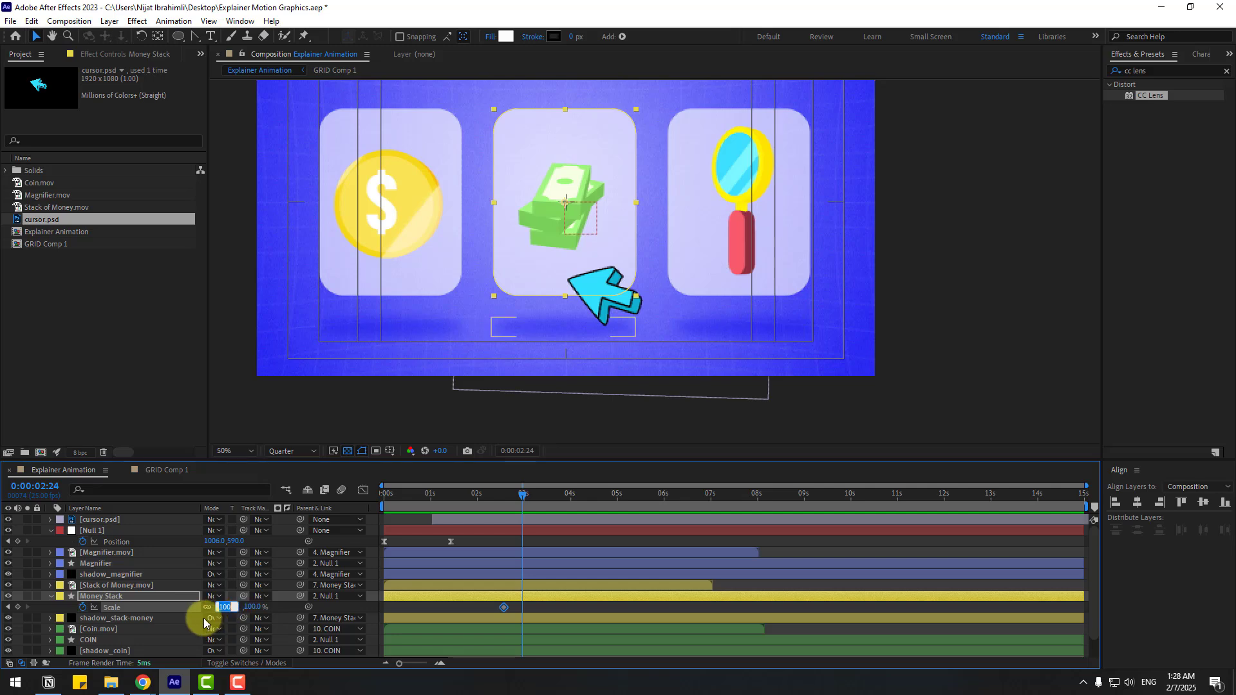
text(95)
key(Return)
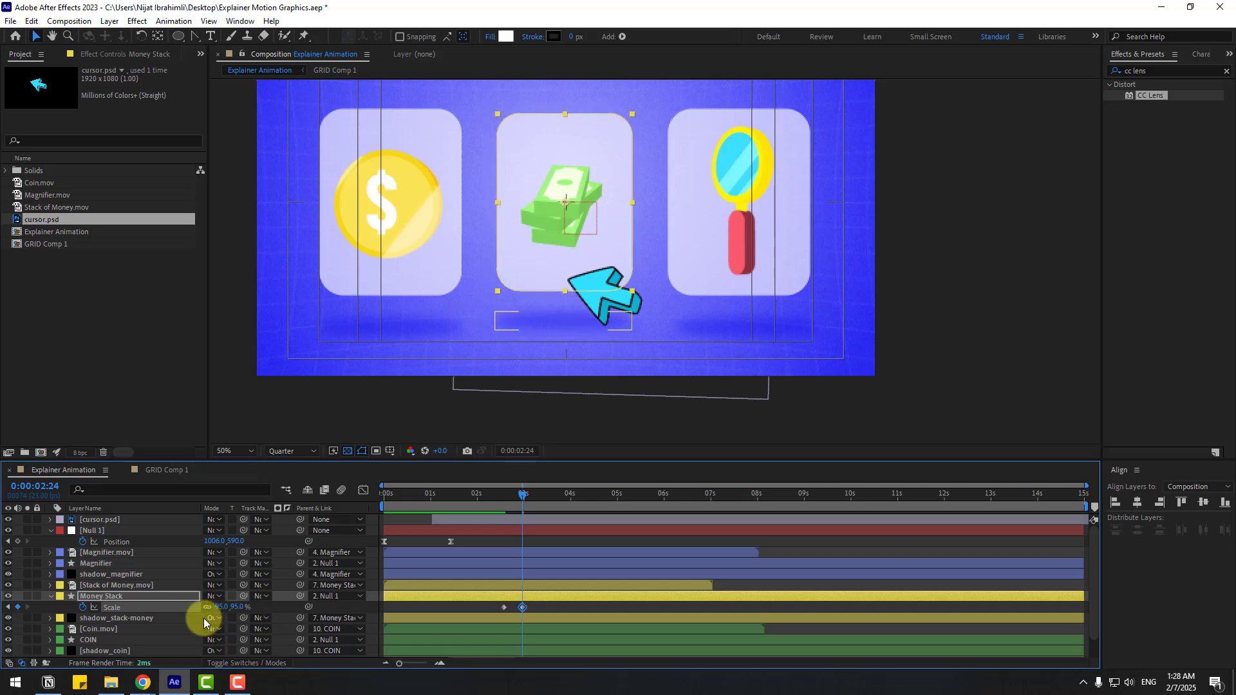
key(shift+Page_Down)
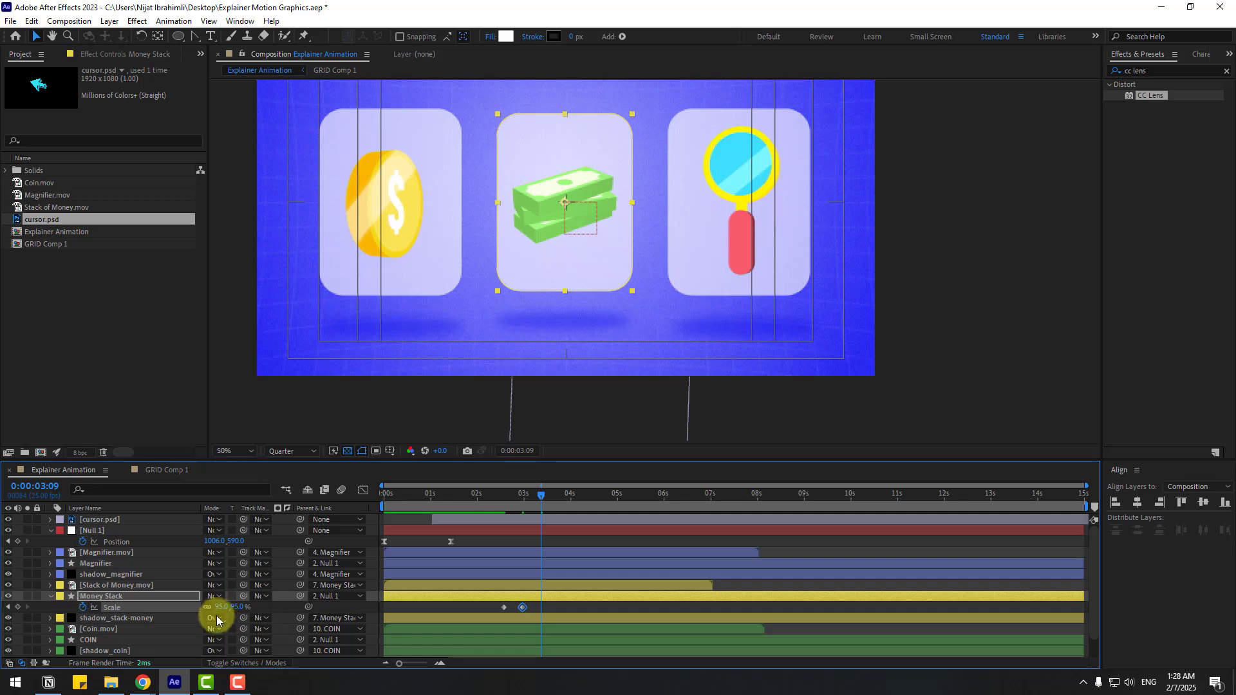
key(Return)
key(shift+Page_Down)
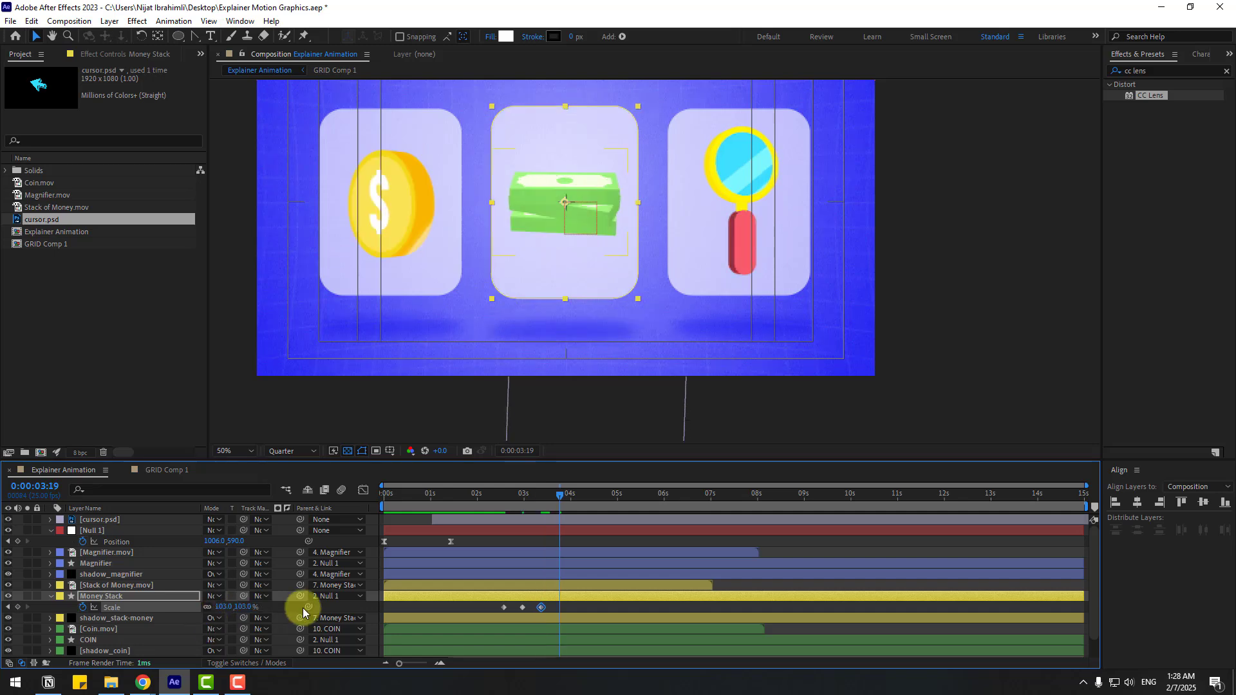
text(100)
key(Return)
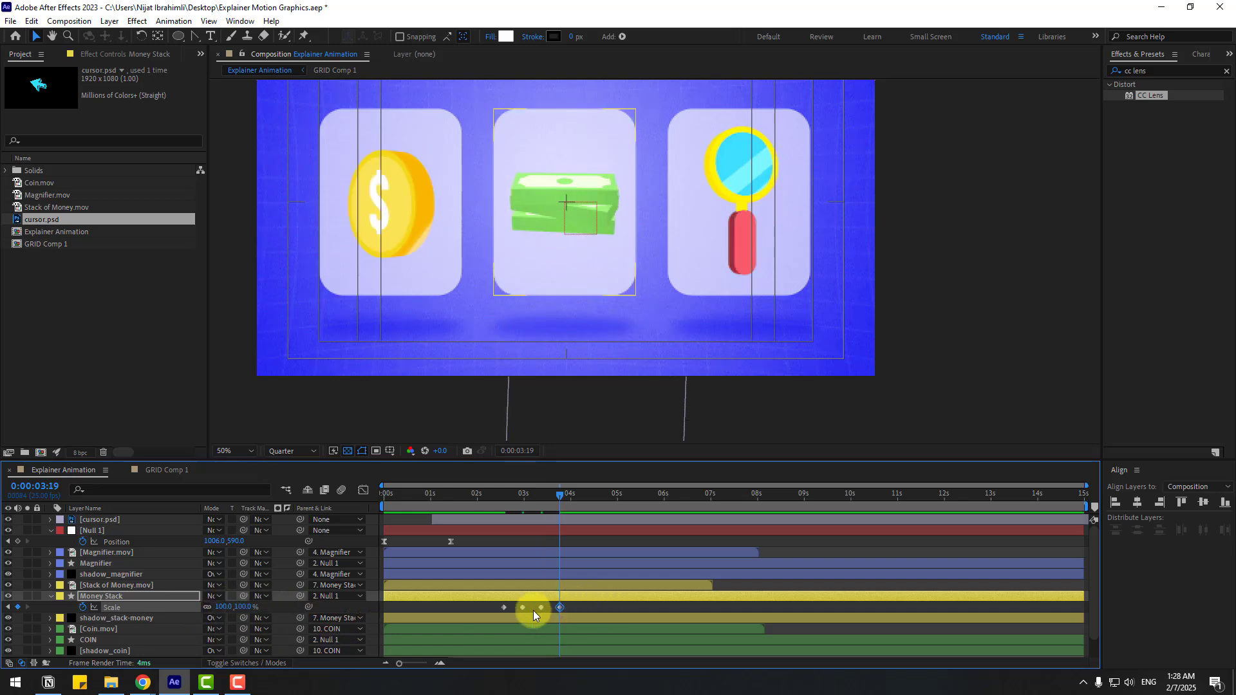
Apply Easy Ease to Money Stack's Scale keyframes, and preview with the work area starting at about 0:00:02:06
right_click(504, 605)
mouse_move(579, 662)
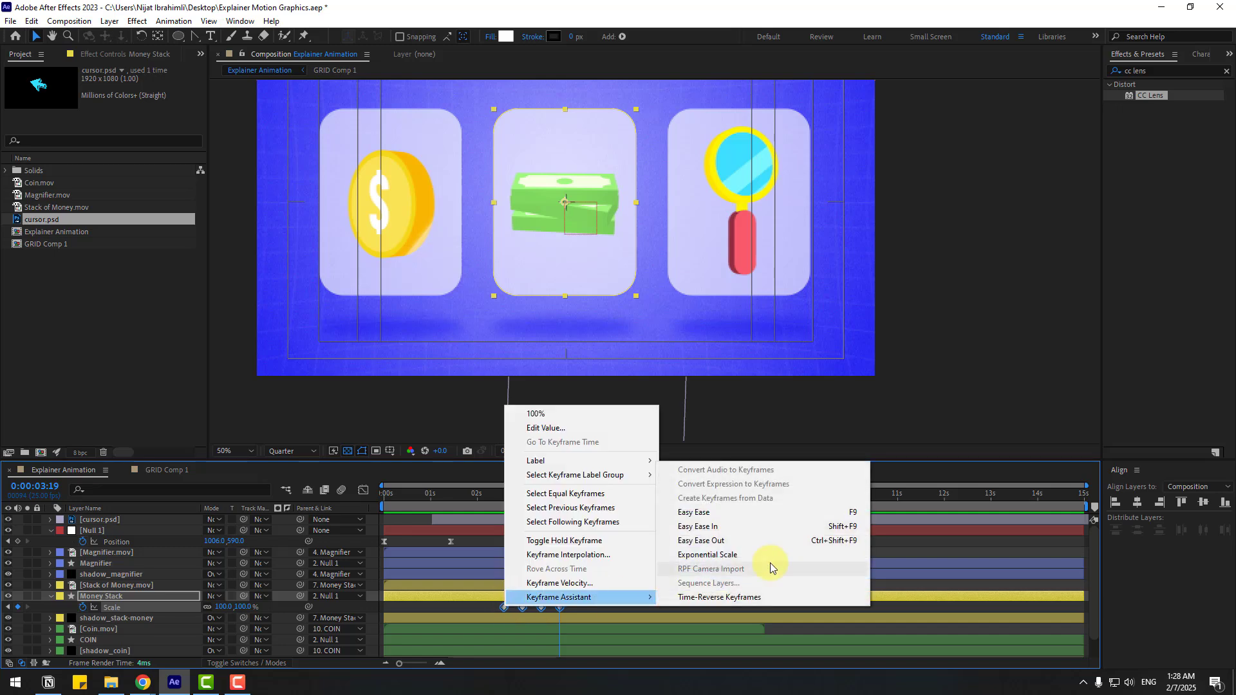
click(750, 516)
drag(380, 504, 487, 505)
key(space)
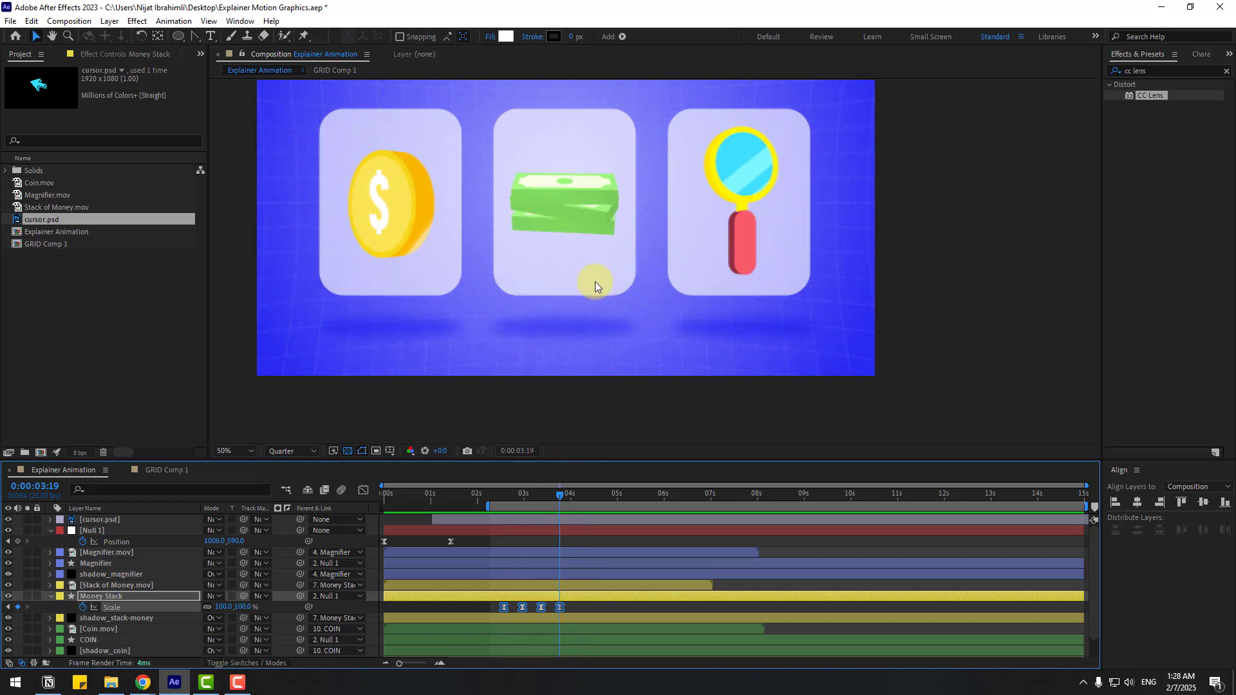
Compress the spacing of Money Stack's four Scale keyframes so the bounce ends slightly earlier, and preview it
click(557, 607)
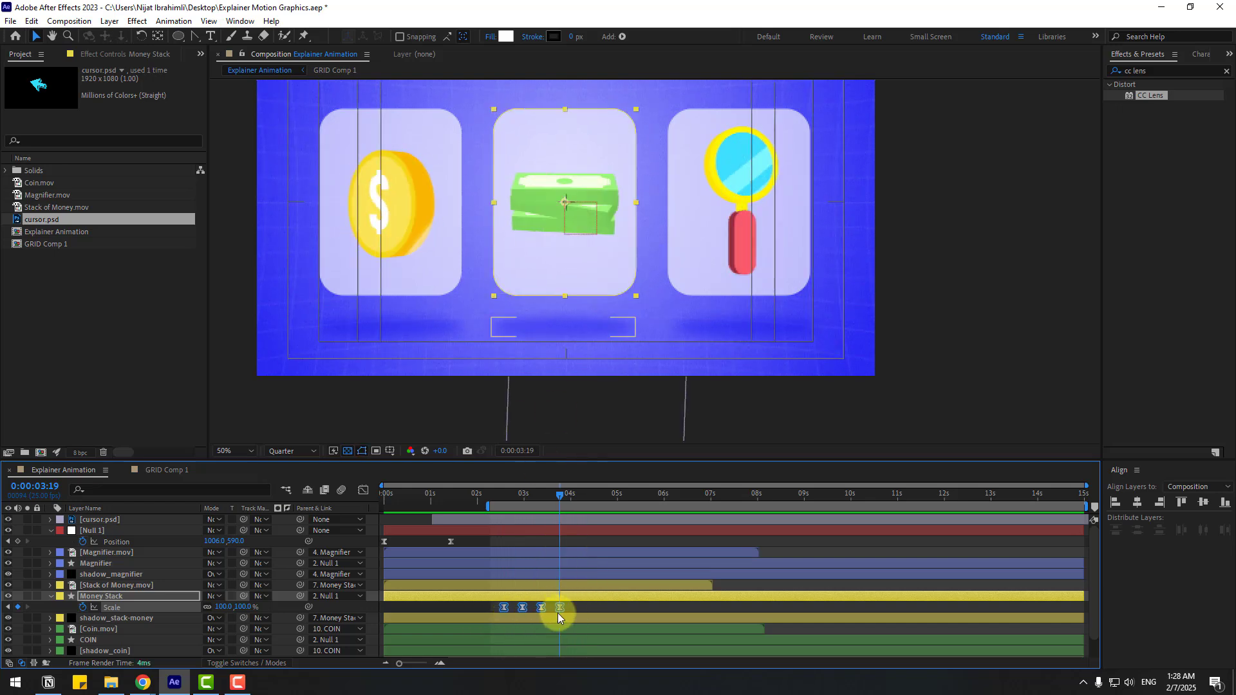
drag(558, 609, 552, 607)
key(space)
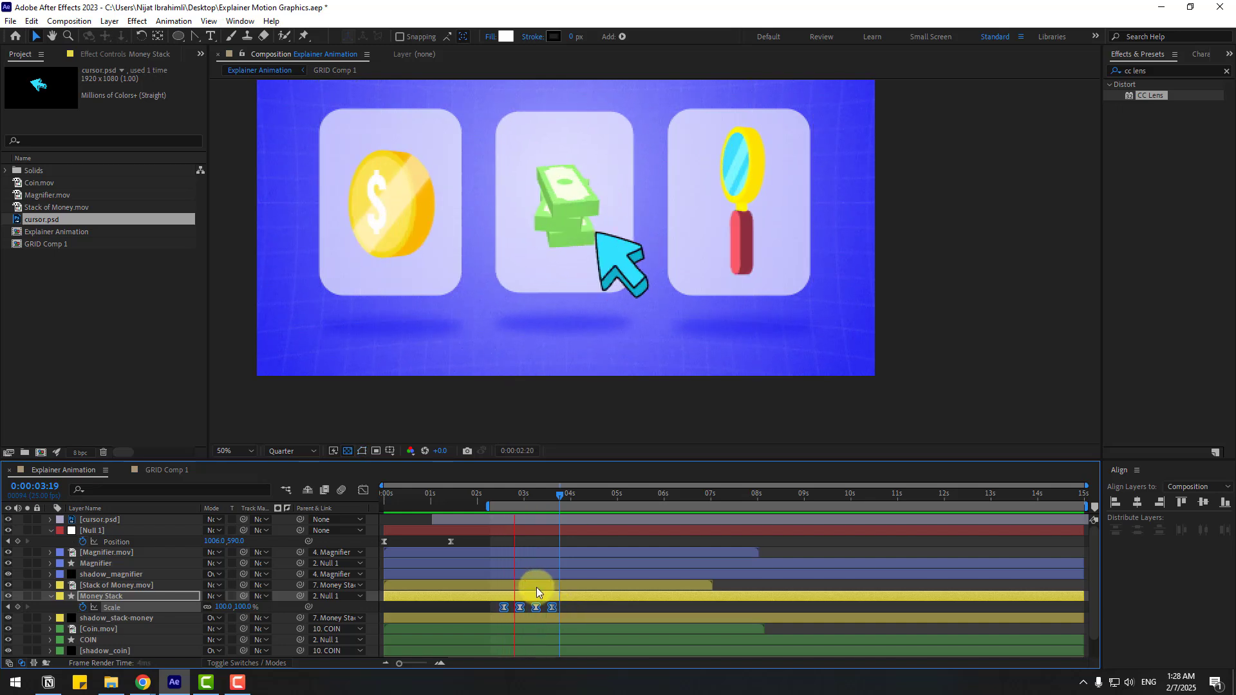
key(space)
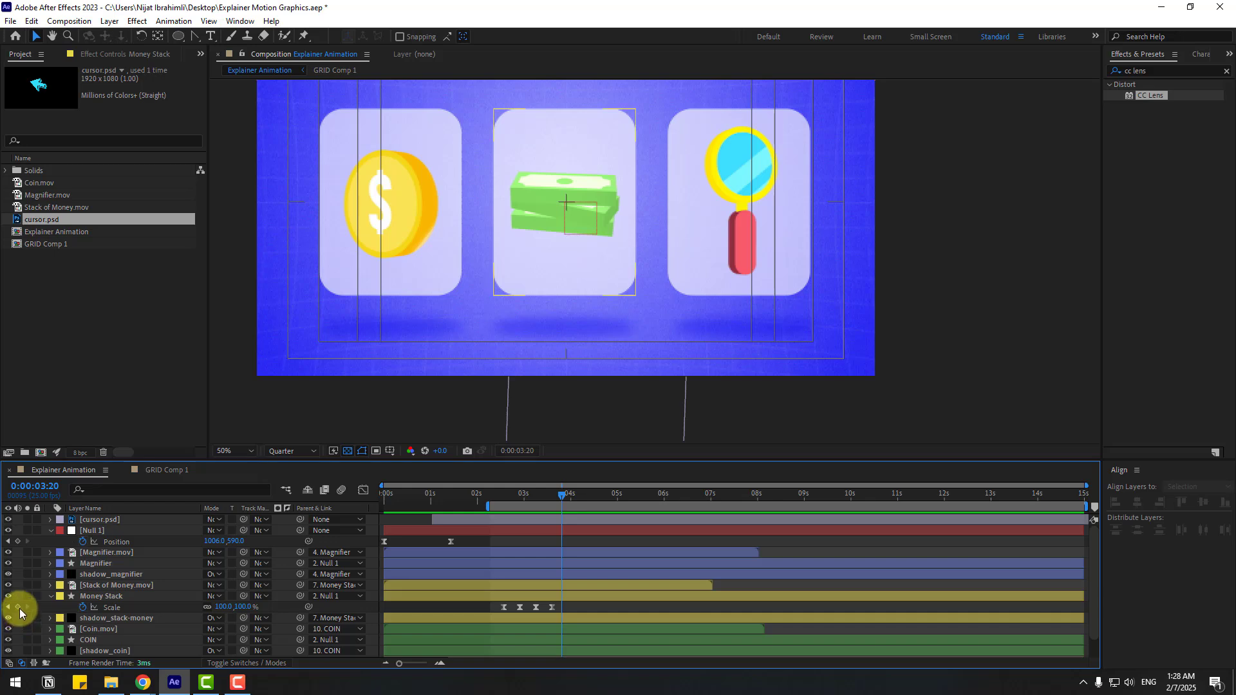
Hold Money Stack's Scale at 100% with a keyframe at 0:00:03:20, and enlarge it to 132% at 0:00:04:12
click(18, 607)
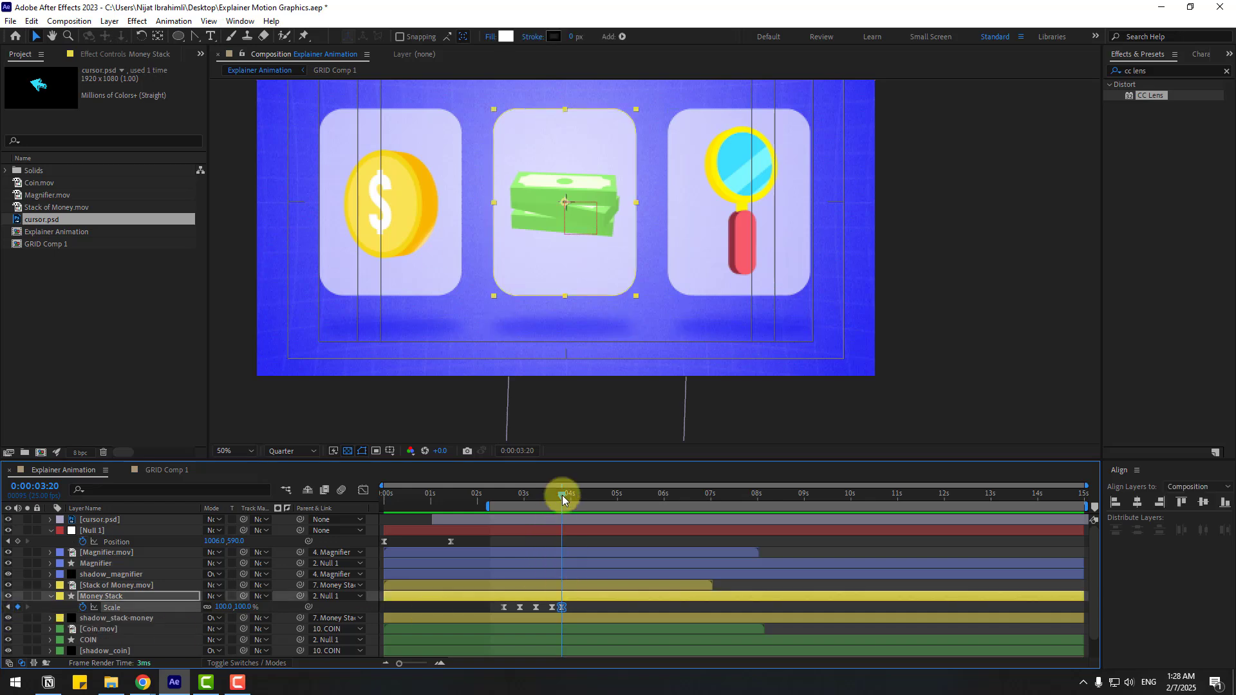
drag(562, 496, 593, 496)
click(231, 607)
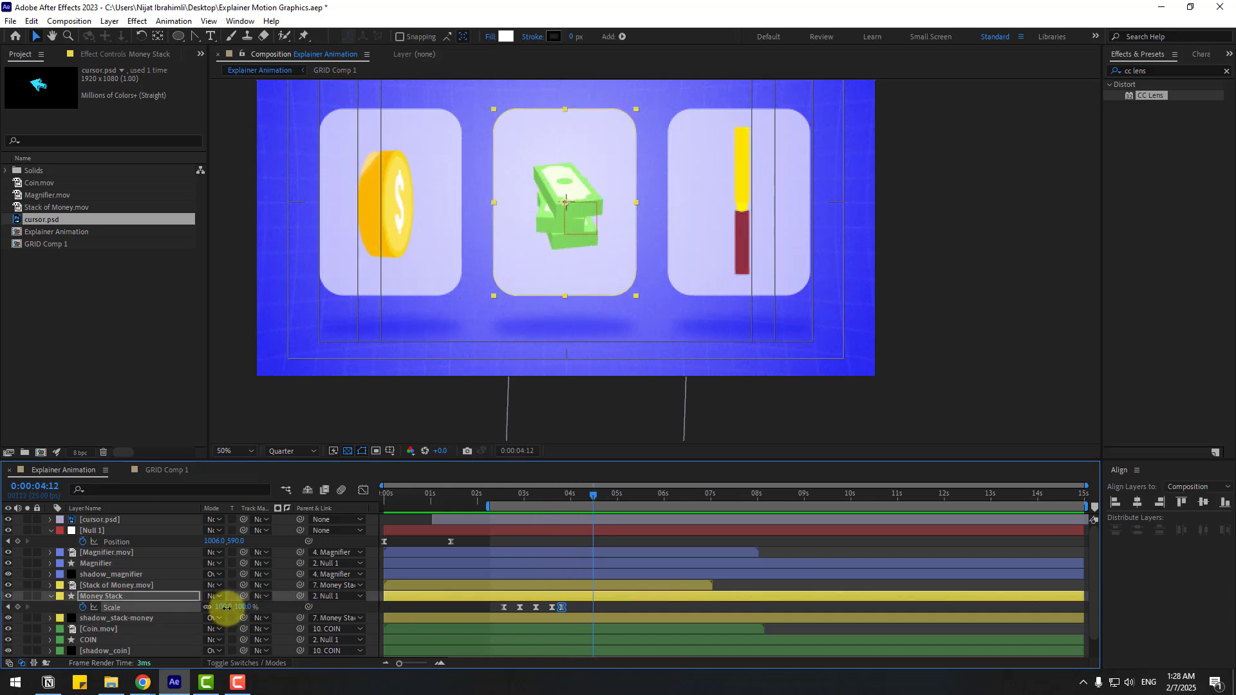
drag(226, 607, 251, 605)
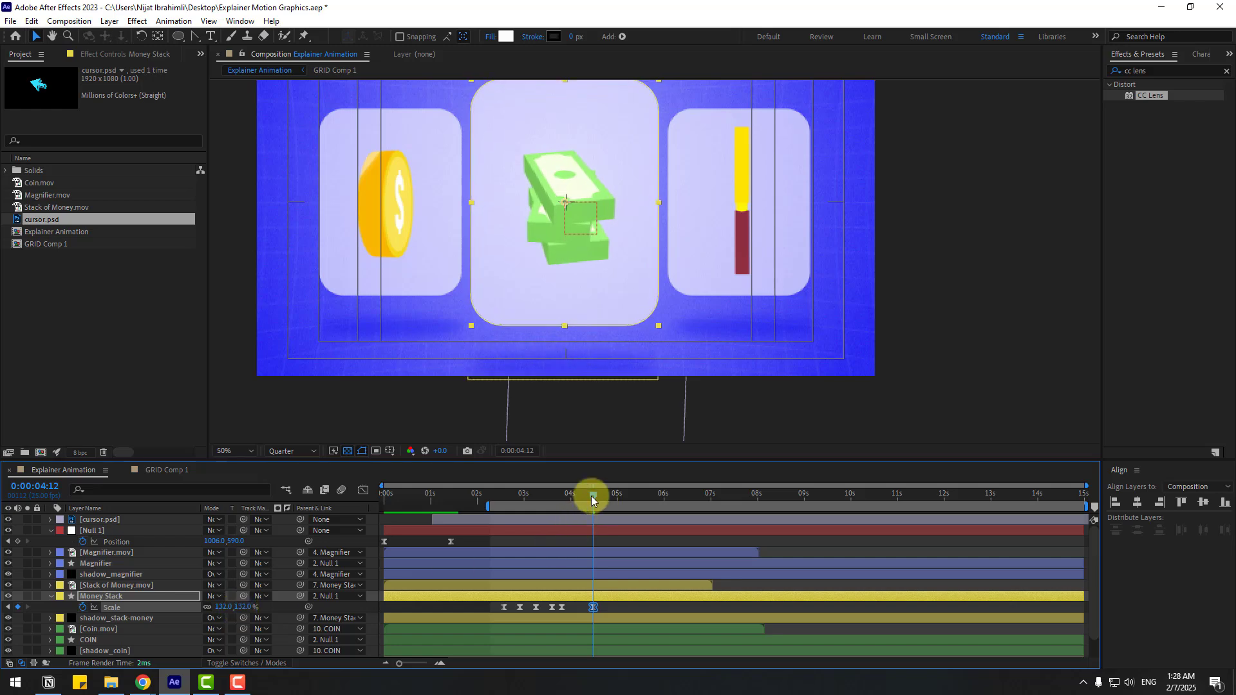
Keyframe Money Stack's Position at 0, 0 at 0:00:03:20 and 0, 7 at 0:00:04:12, and increase the final Scale to 141%
drag(591, 496, 562, 495)
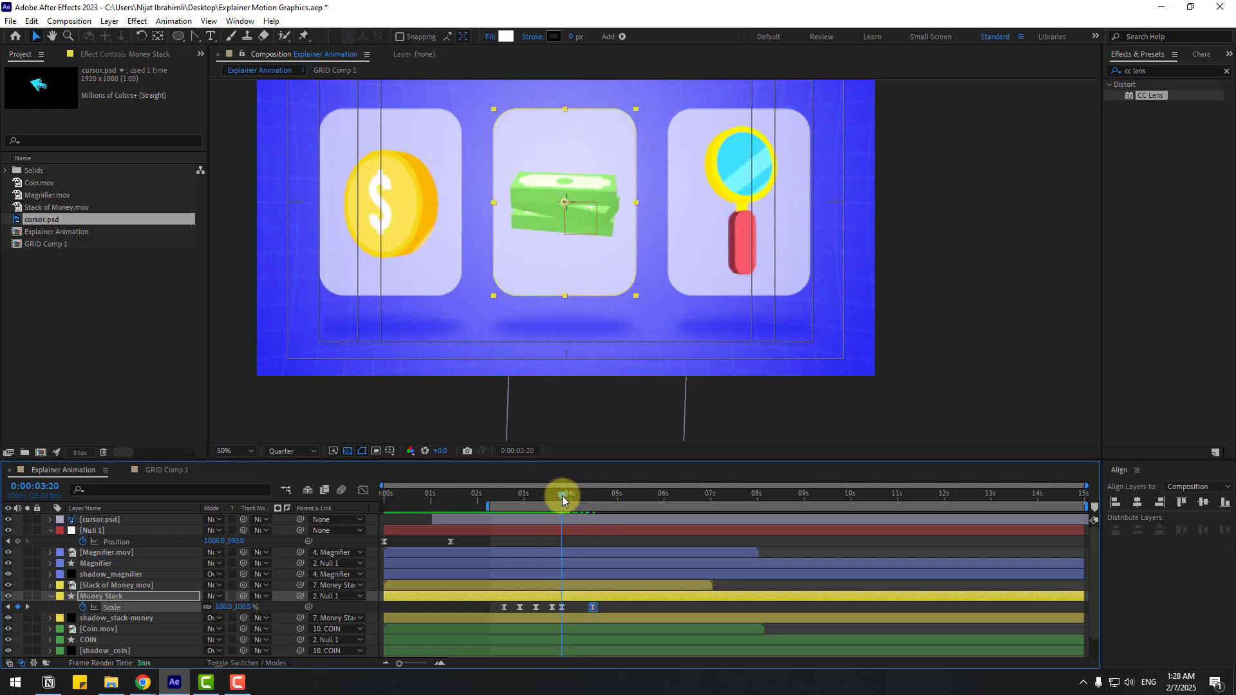
key(shift+p)
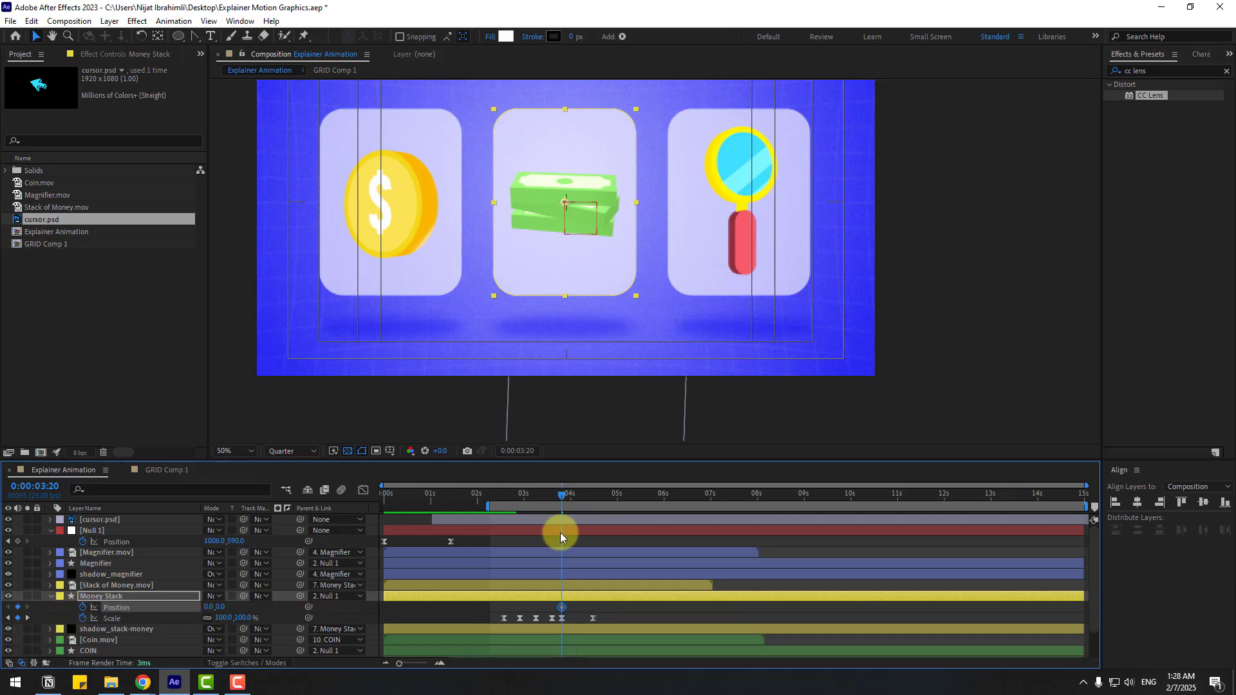
drag(565, 500, 593, 499)
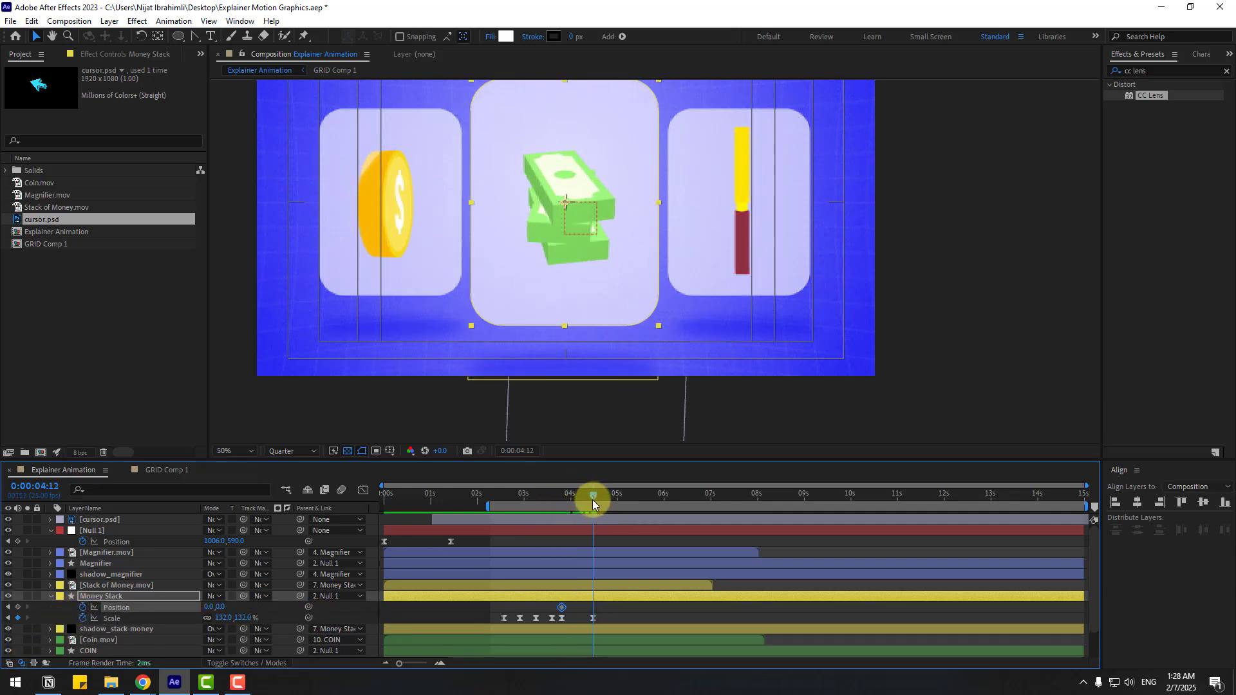
drag(219, 609, 255, 605)
click(229, 450)
click(249, 238)
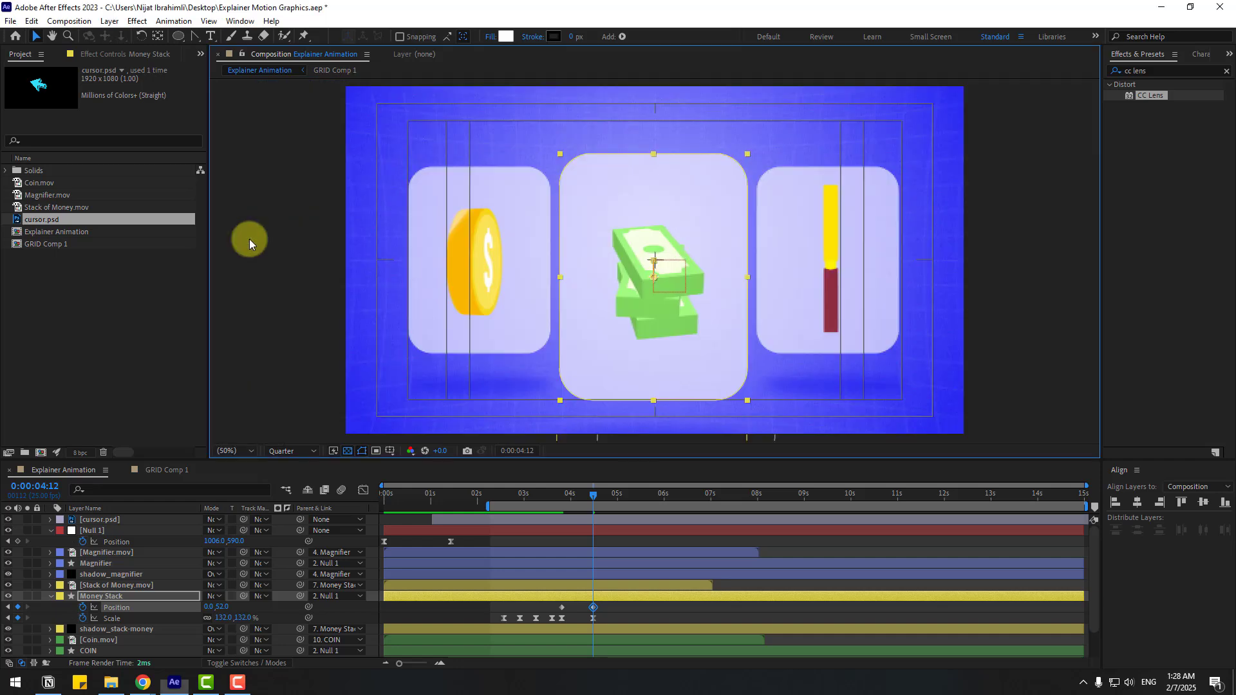
mouse_move(225, 610)
mouse_down()
mouse_move(200, 603)
mouse_move(229, 620)
mouse_up()
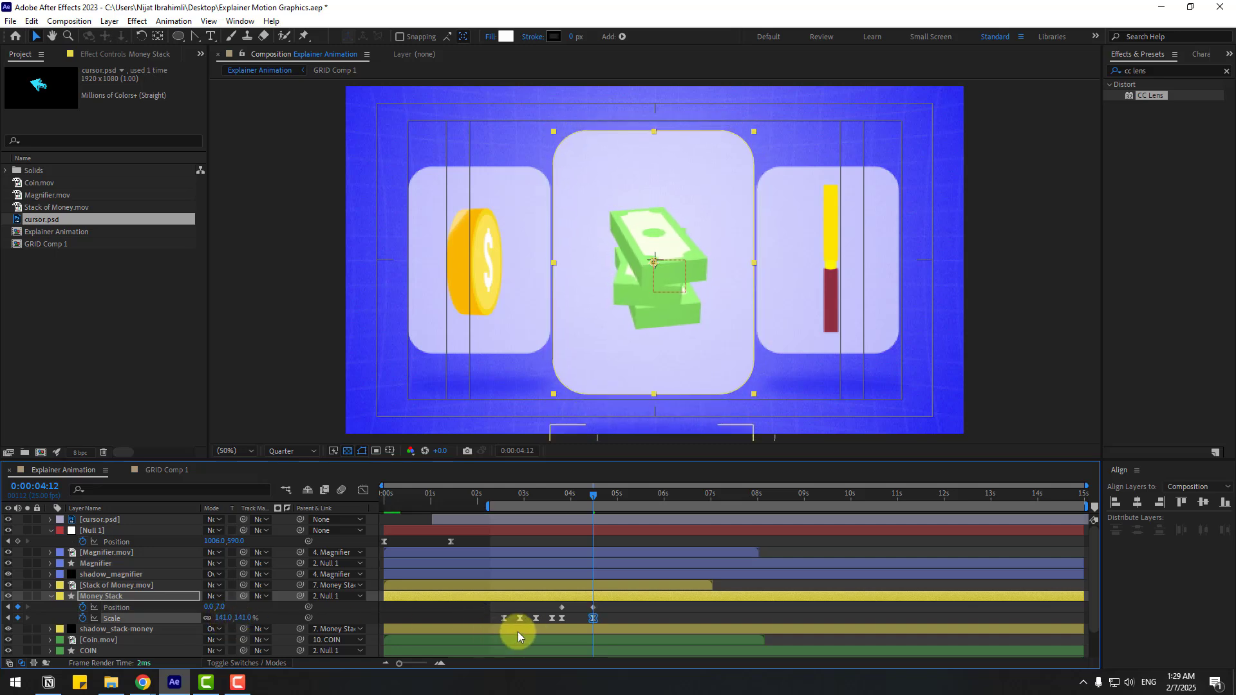
Apply Easy Ease to Money Stack's two Position keyframes, and preview the enlargement with the Graph Editor open
drag(590, 609, 554, 604)
right_click(561, 608)
mouse_move(644, 598)
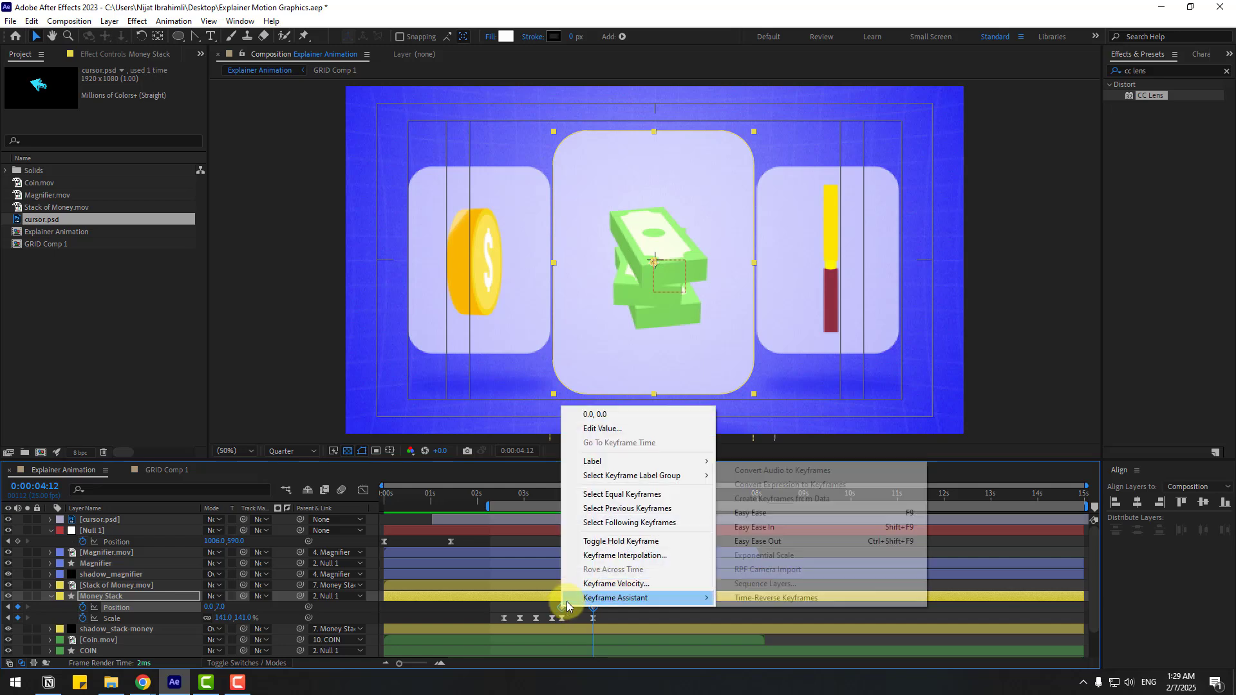
click(754, 513)
mouse_move(541, 497)
mouse_down()
mouse_move(601, 502)
mouse_move(545, 506)
mouse_up()
click(363, 491)
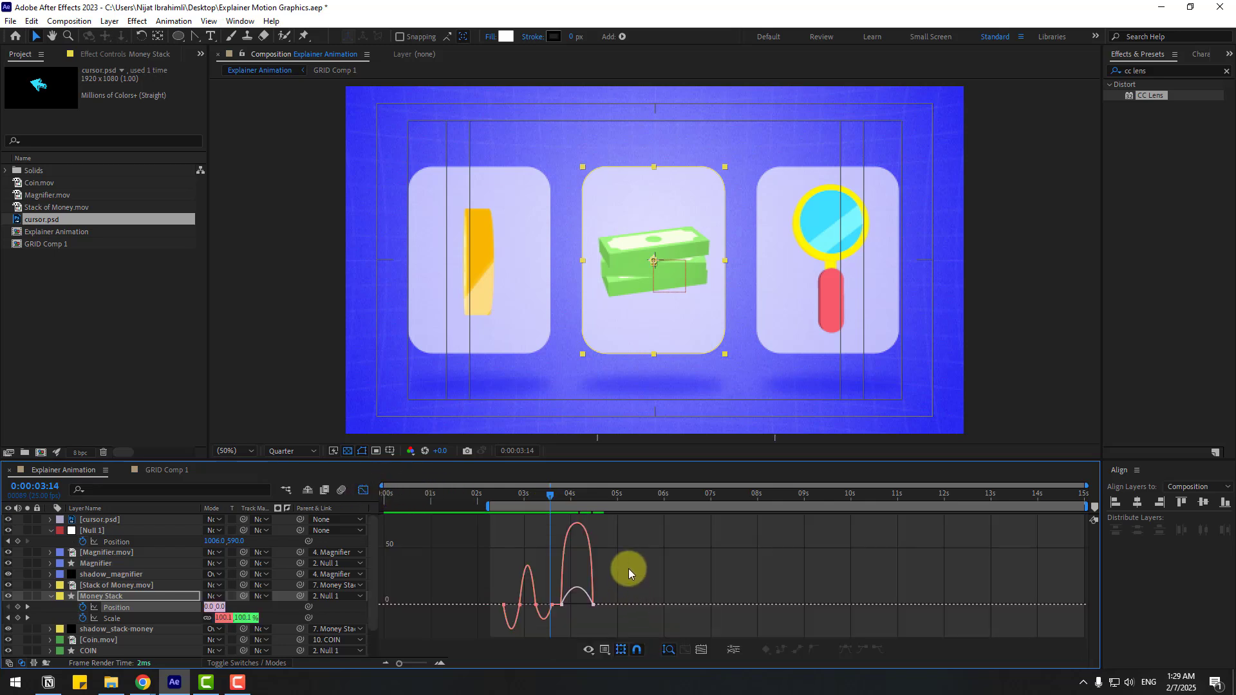
key(space)
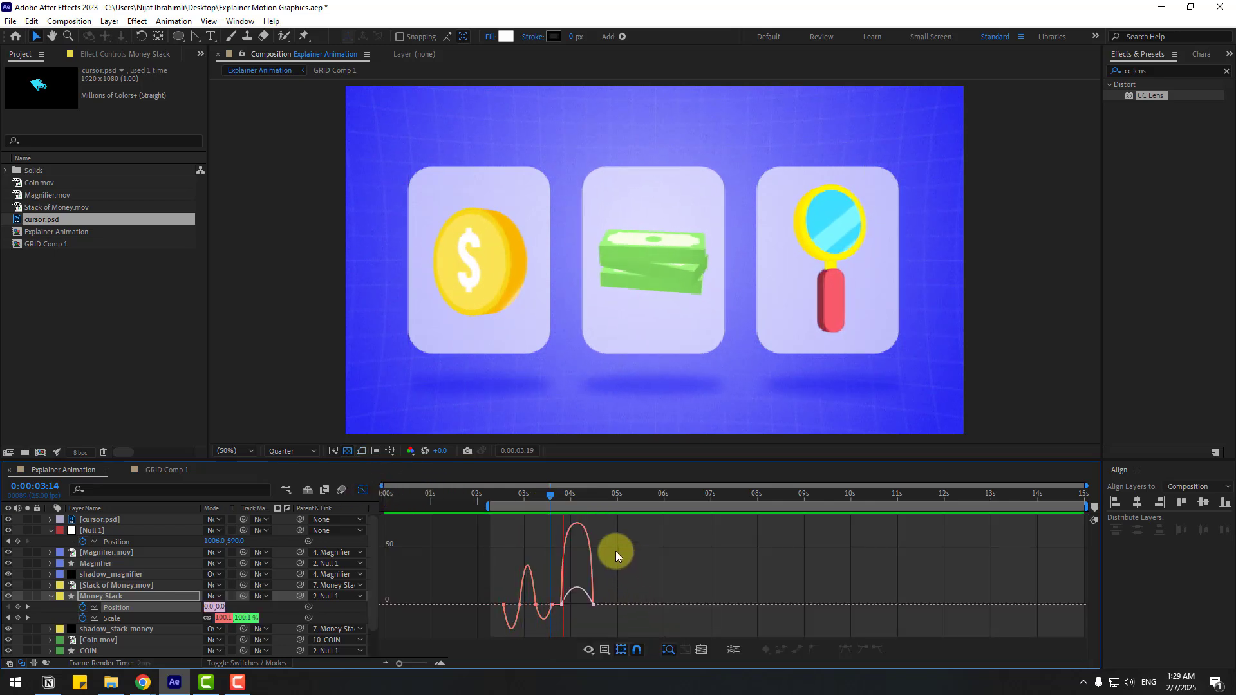
Lengthen the outgoing ease of Money Stack's first Position keyframe in the speed graph so the speed peaks near the end, and preview
click(593, 605)
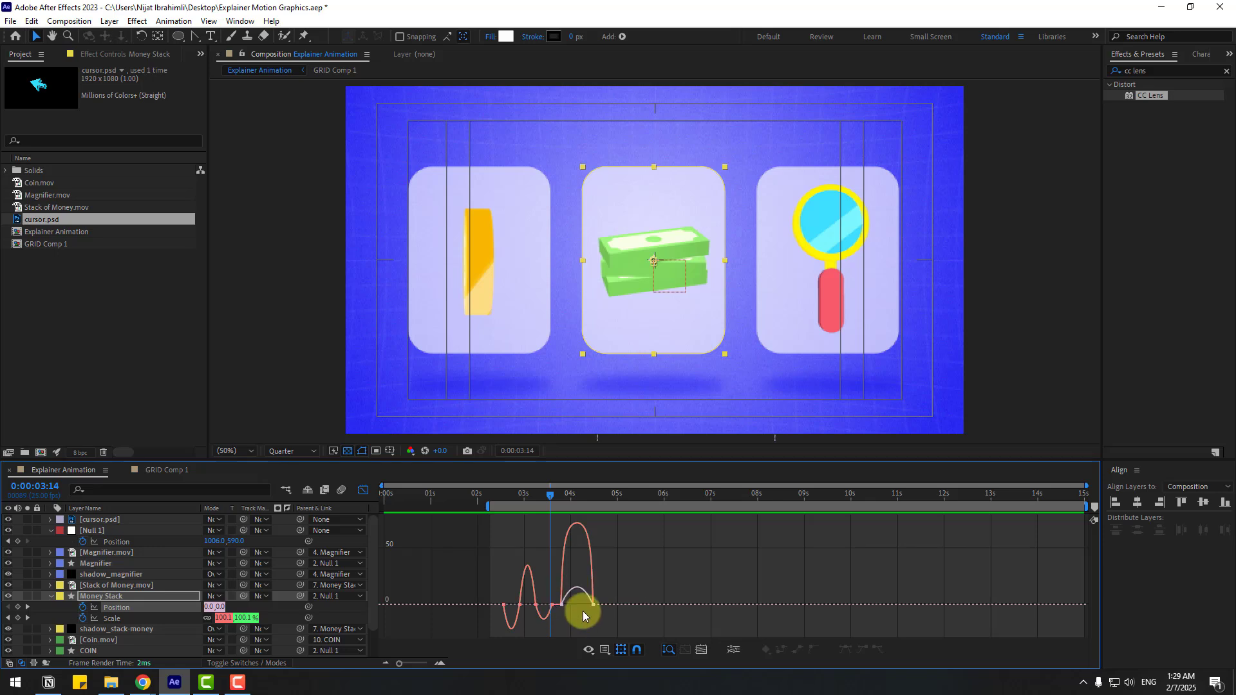
scroll(584, 615, up, 4)
click(612, 602)
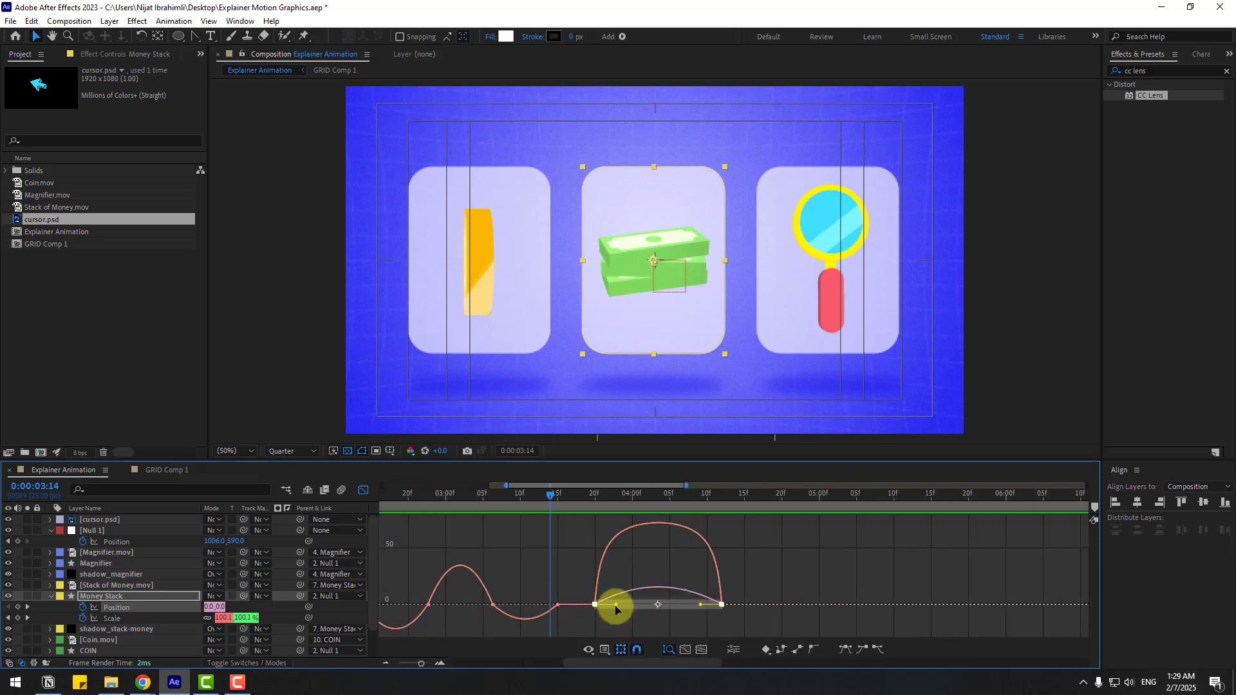
drag(639, 608, 643, 609)
key(minus)
key(space)
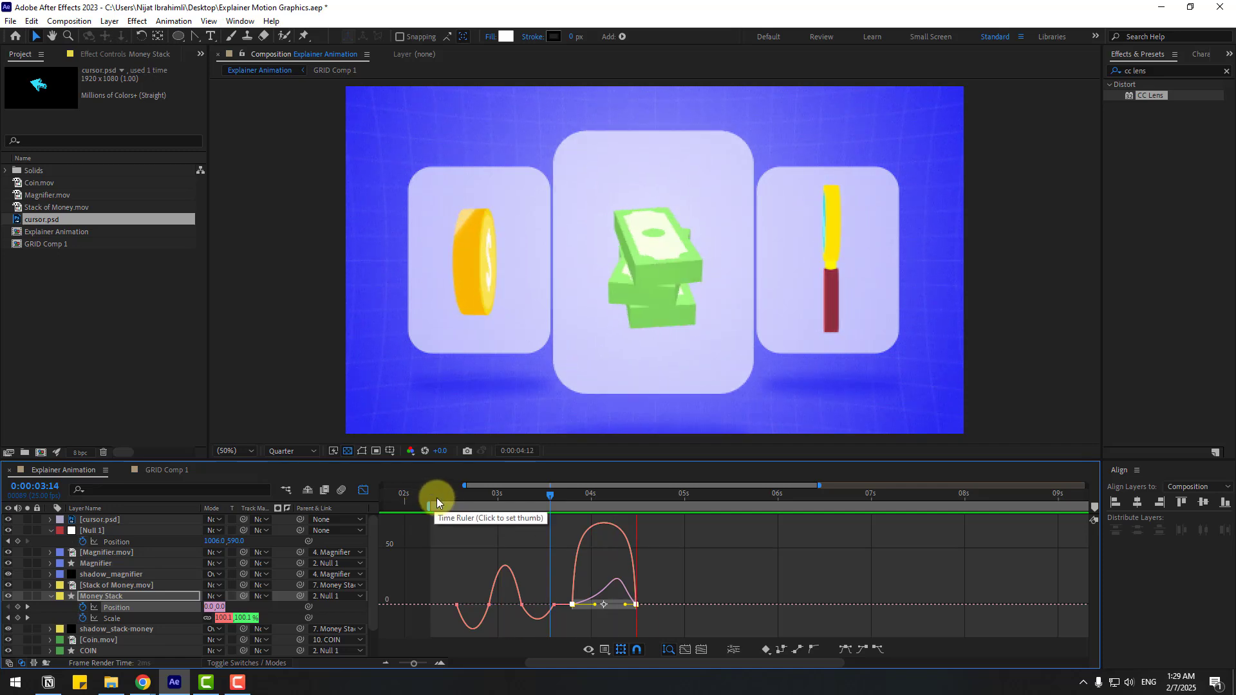
key(space)
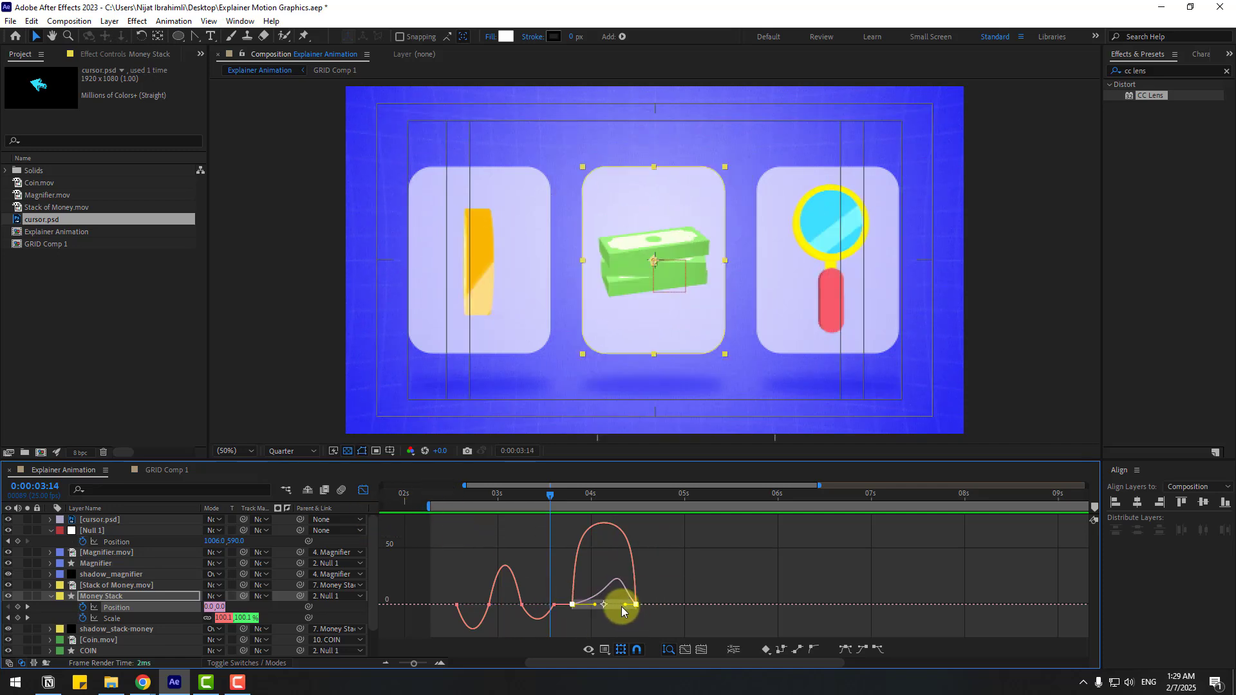
Lengthen the outgoing ease of Money Stack's Scale keyframe at 0:00:03:20 so the scaling speed peaks near the end, and preview
mouse_move(620, 606)
mouse_down()
mouse_move(573, 575)
mouse_move(582, 605)
mouse_move(596, 607)
mouse_up()
key(space)
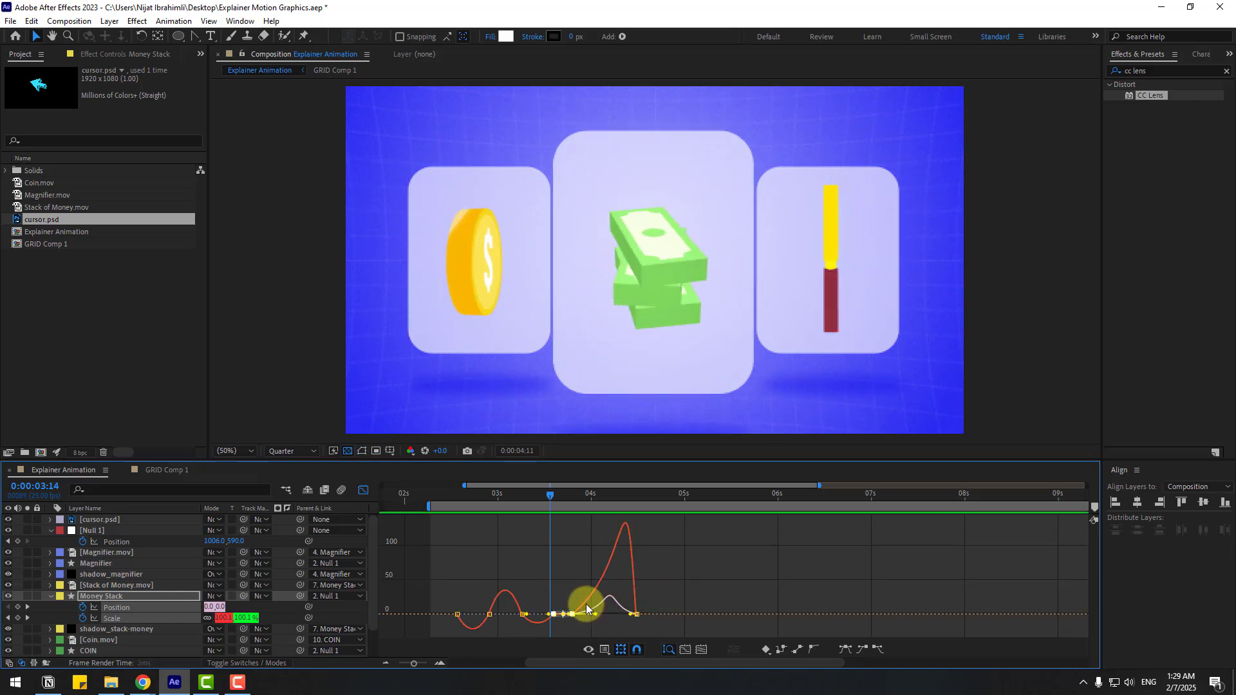
key(space)
click(363, 490)
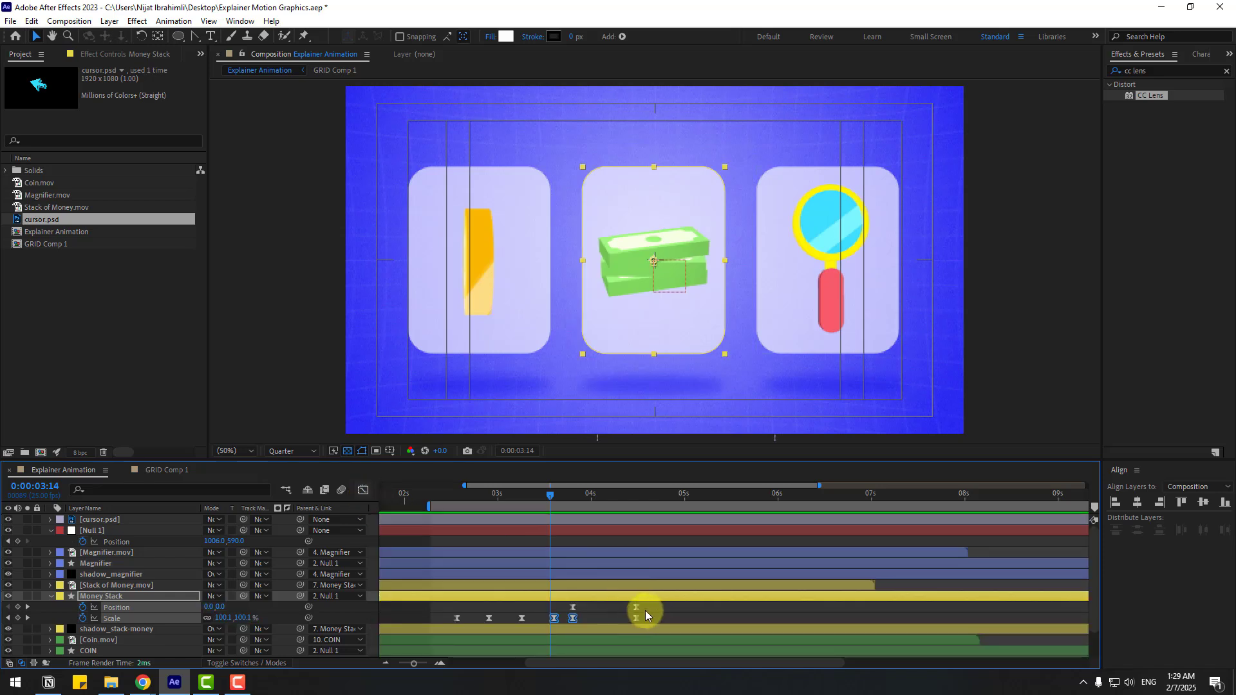
Move Money Stack's last Position and Scale keyframes to about 0:00:04:18, start the work area just before the enlargement, and preview
mouse_move(646, 603)
mouse_down()
mouse_move(630, 622)
mouse_move(658, 620)
mouse_up()
drag(459, 510, 543, 522)
key(space)
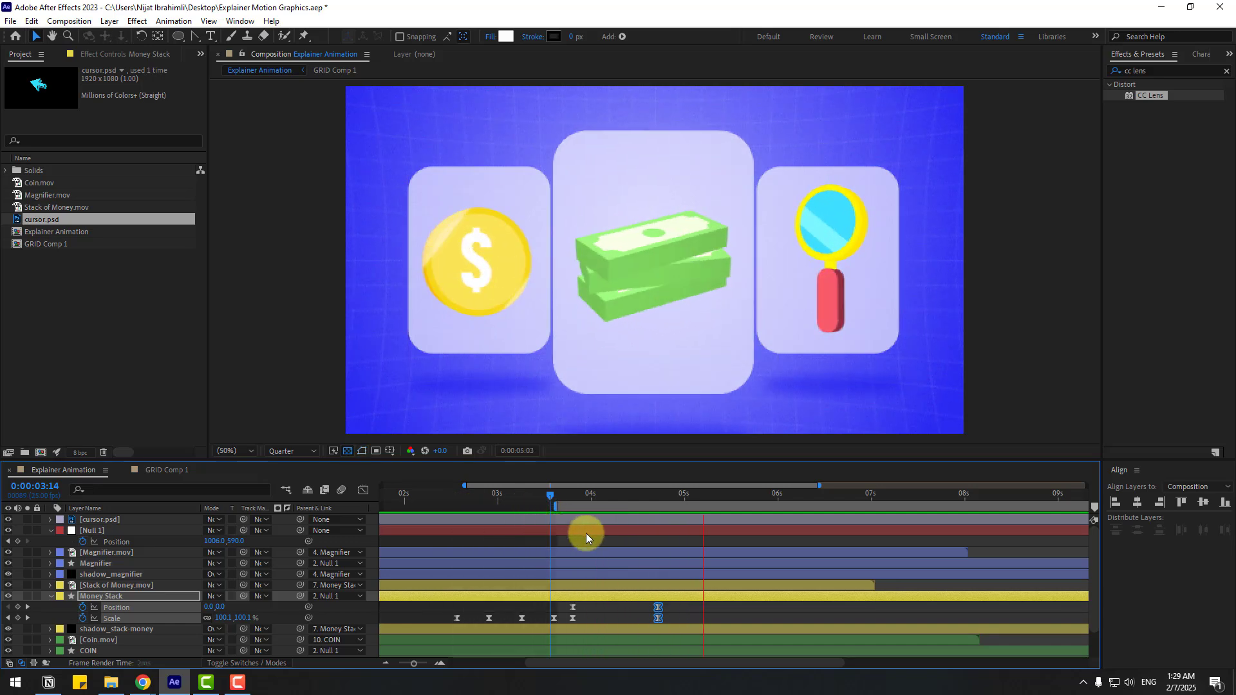
key(space)
Lengthen the incoming ease and shorten the outgoing ease of Money Stack's enlargement Scale keyframes so the speed peaks earlier, and preview
click(364, 491)
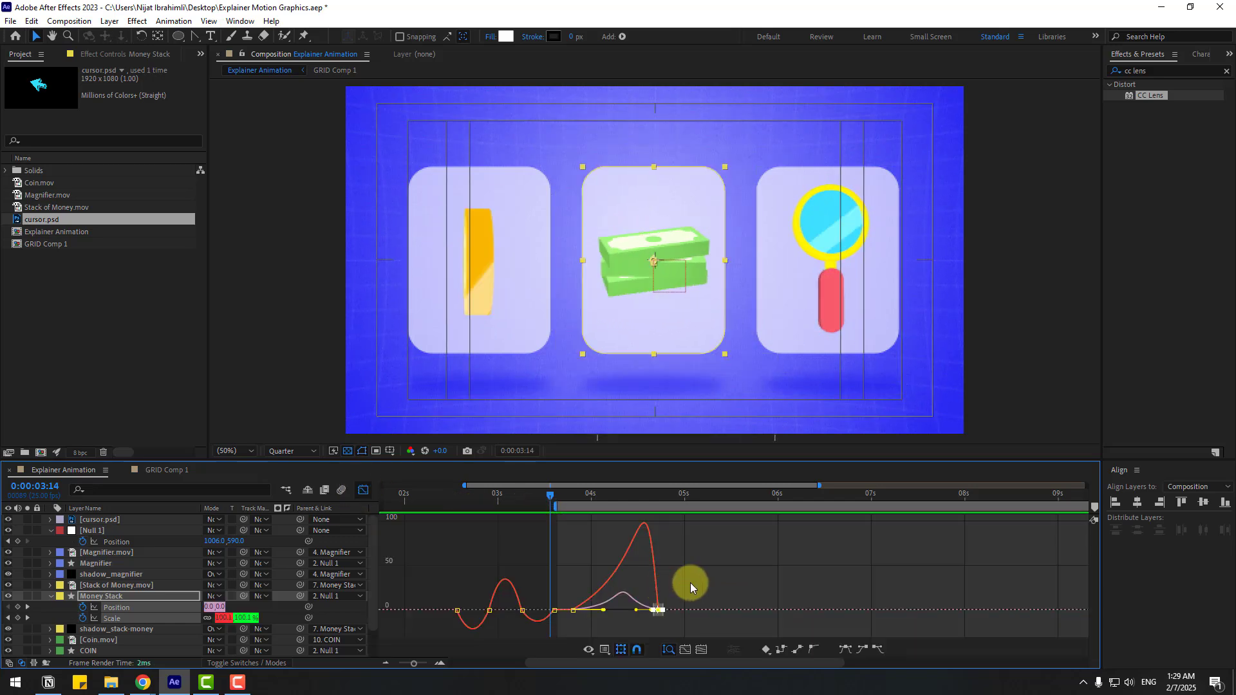
click(643, 612)
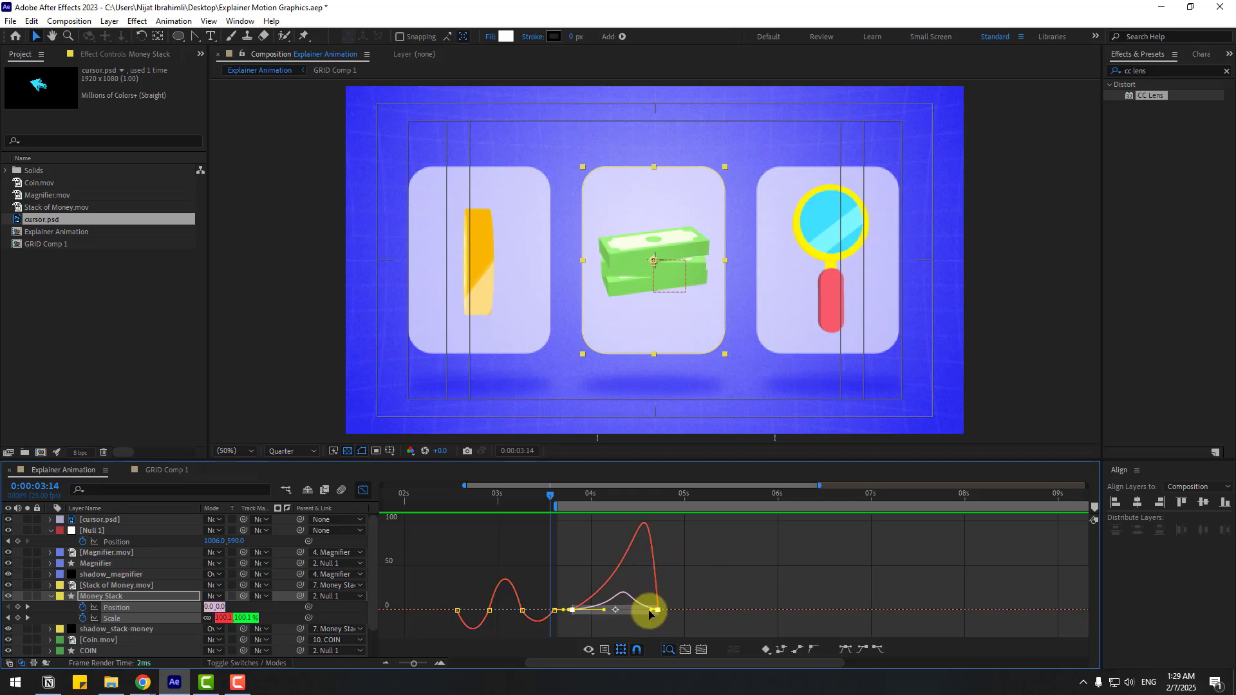
drag(651, 610, 632, 611)
key(space)
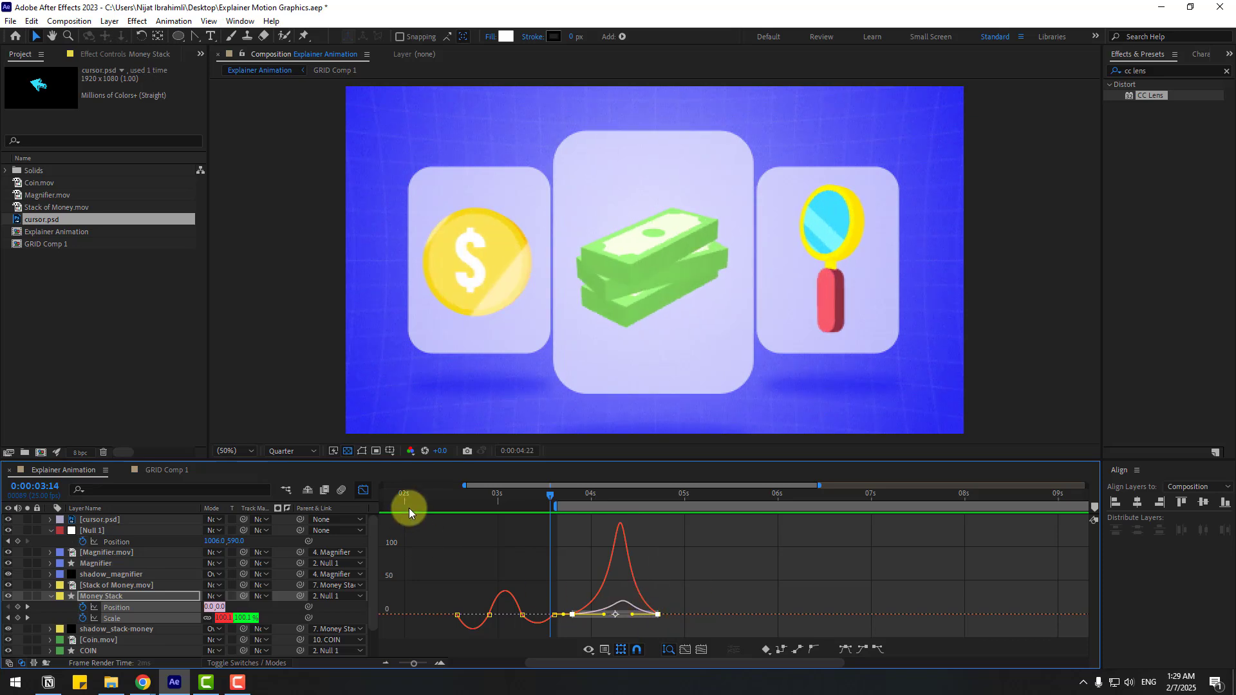
key(space)
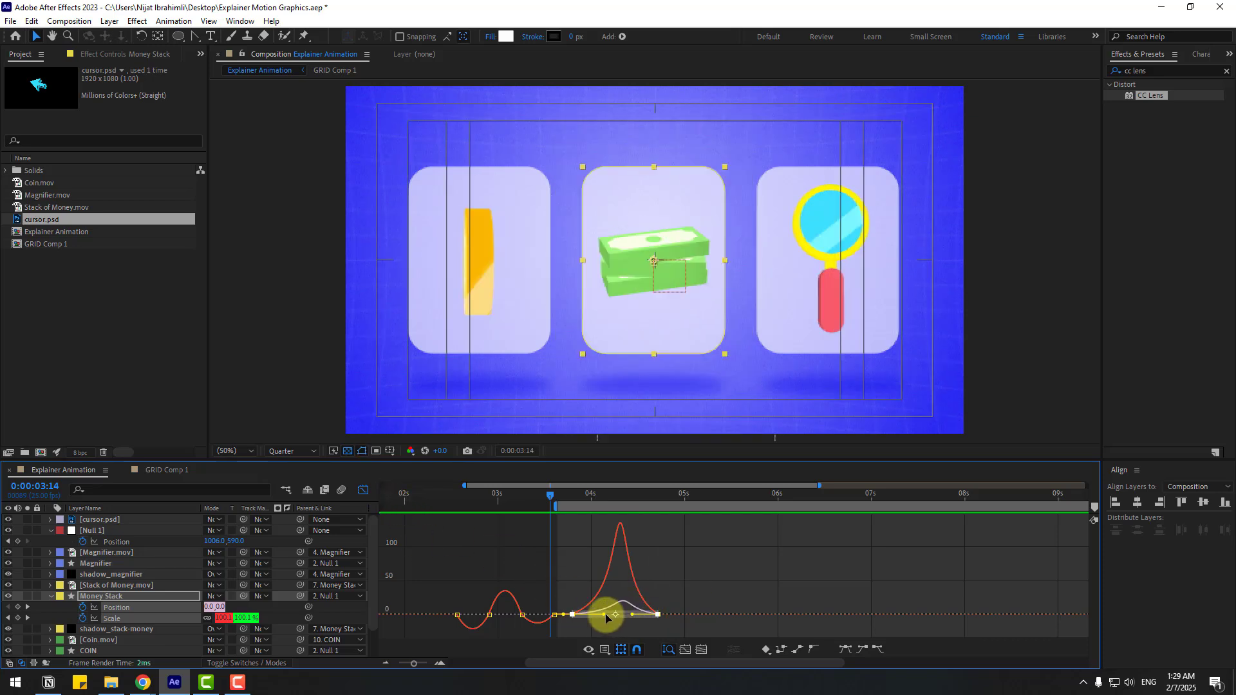
drag(606, 616, 597, 615)
key(space)
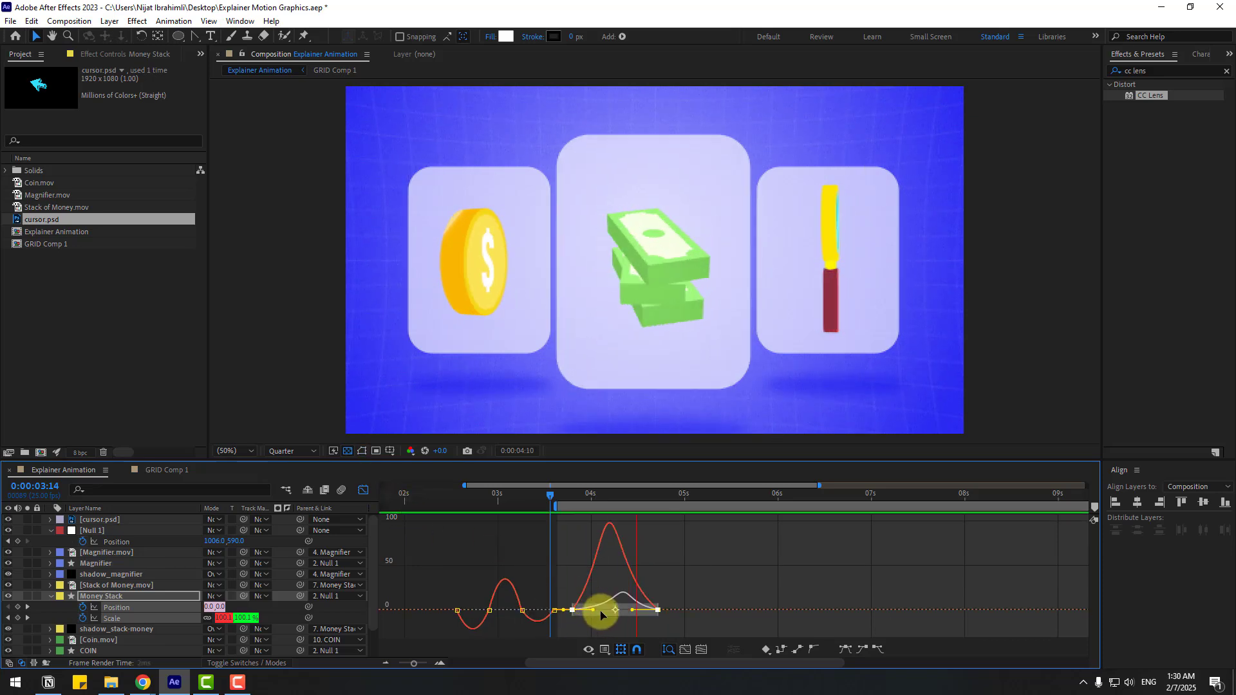
key(space)
click(363, 492)
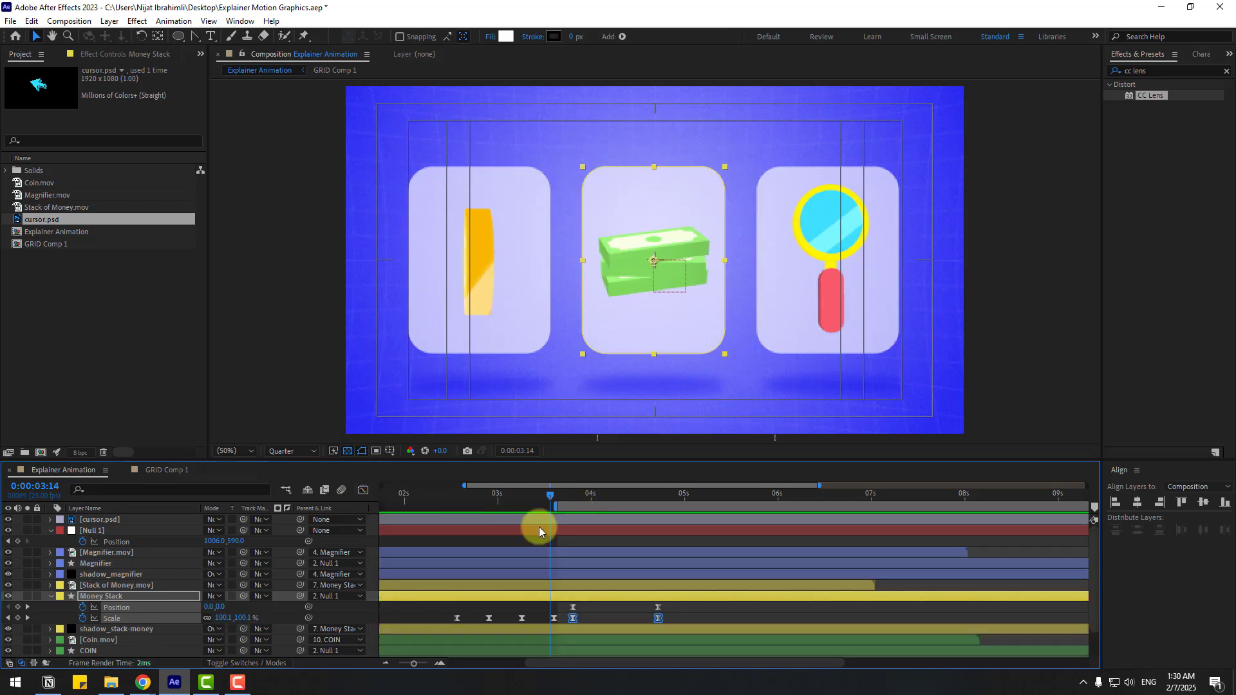
click(52, 596)
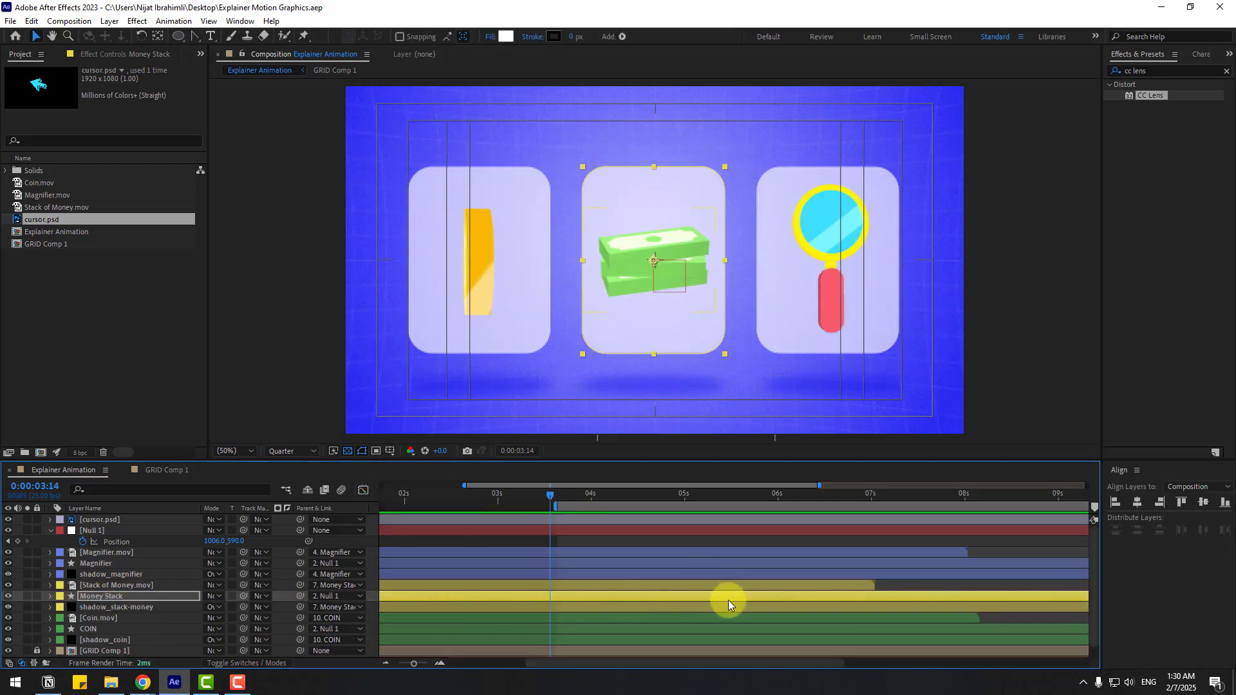
Find the Gaussian Blur effect and apply it to the Magnifier.mov layer
click(1160, 72)
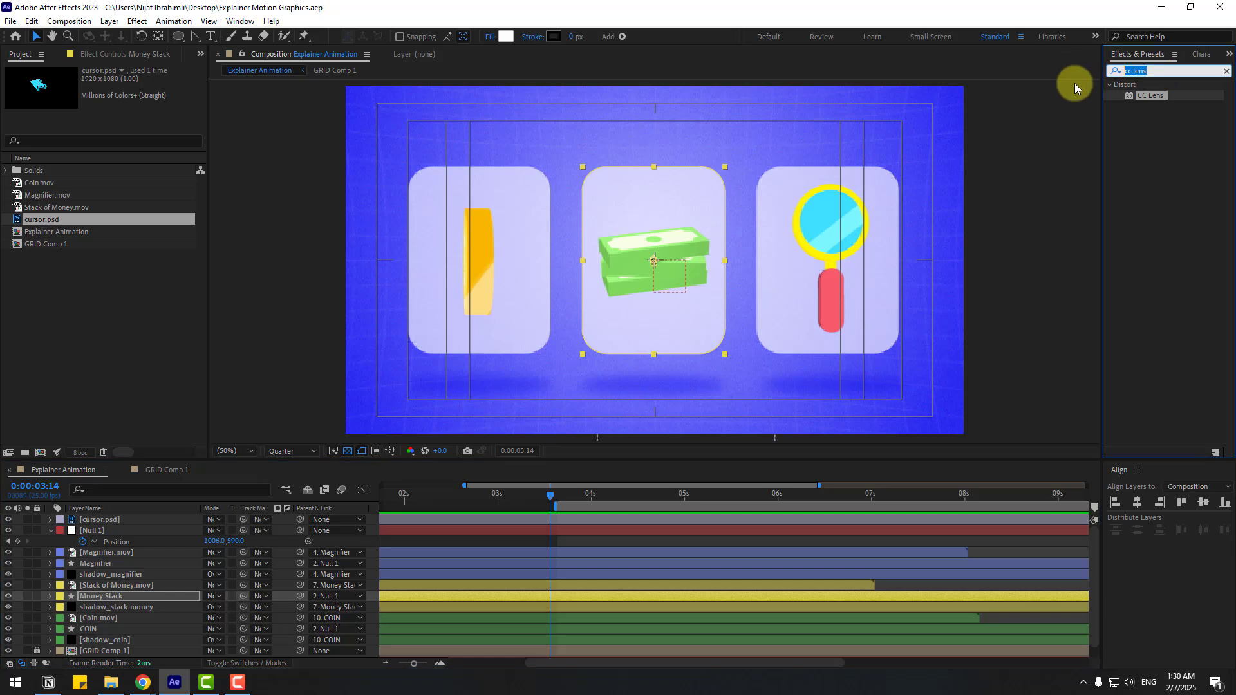
text(gaus)
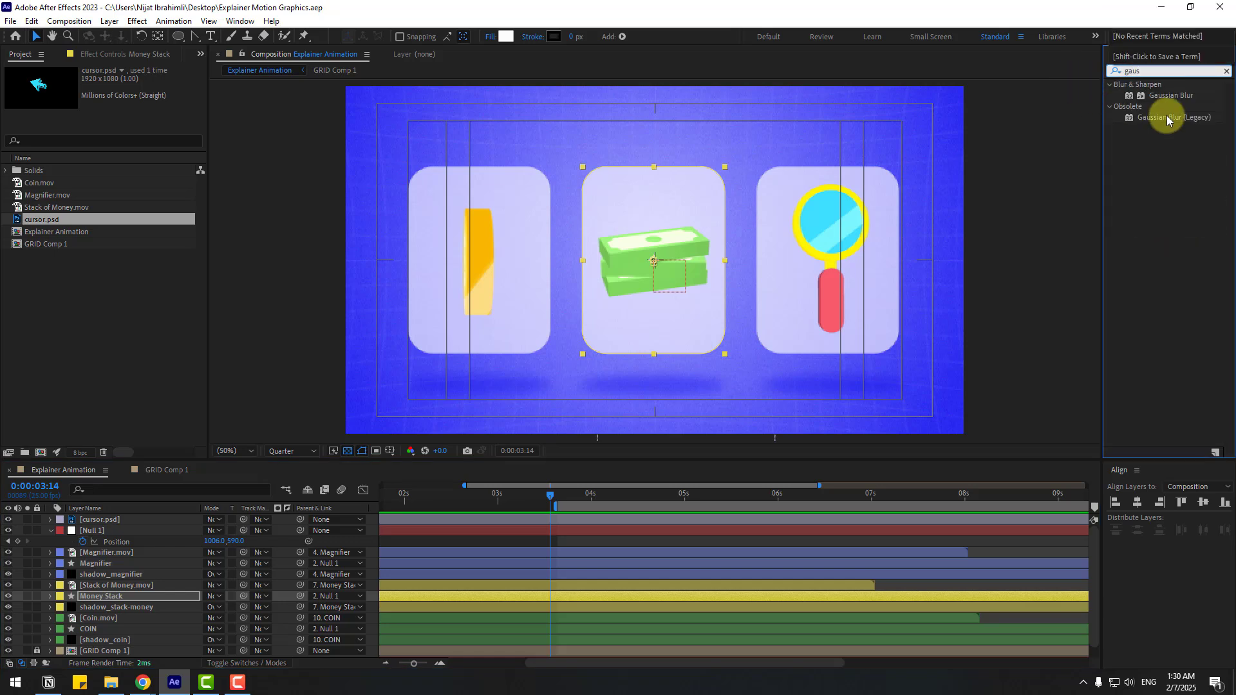
drag(1166, 96, 100, 552)
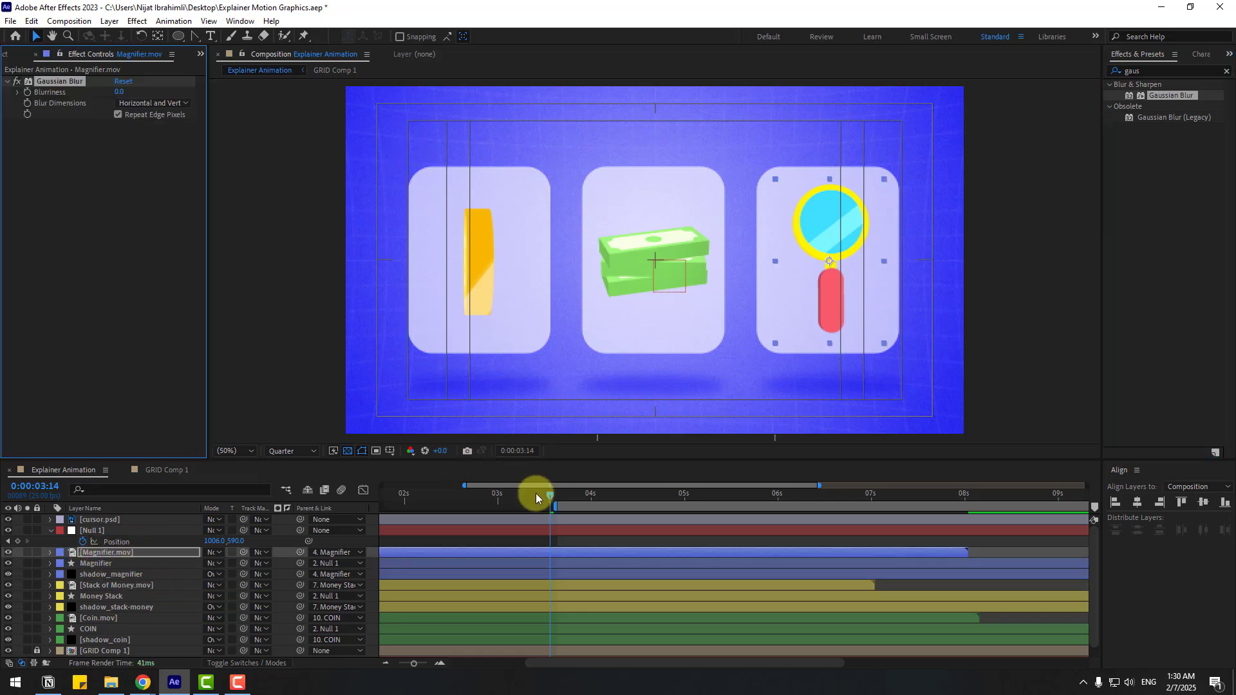
Keyframe Magnifier.mov's Gaussian Blur Blurriness at 0 at 0:00:03:22 and 46.1 at 0:00:04:16
drag(550, 495, 581, 501)
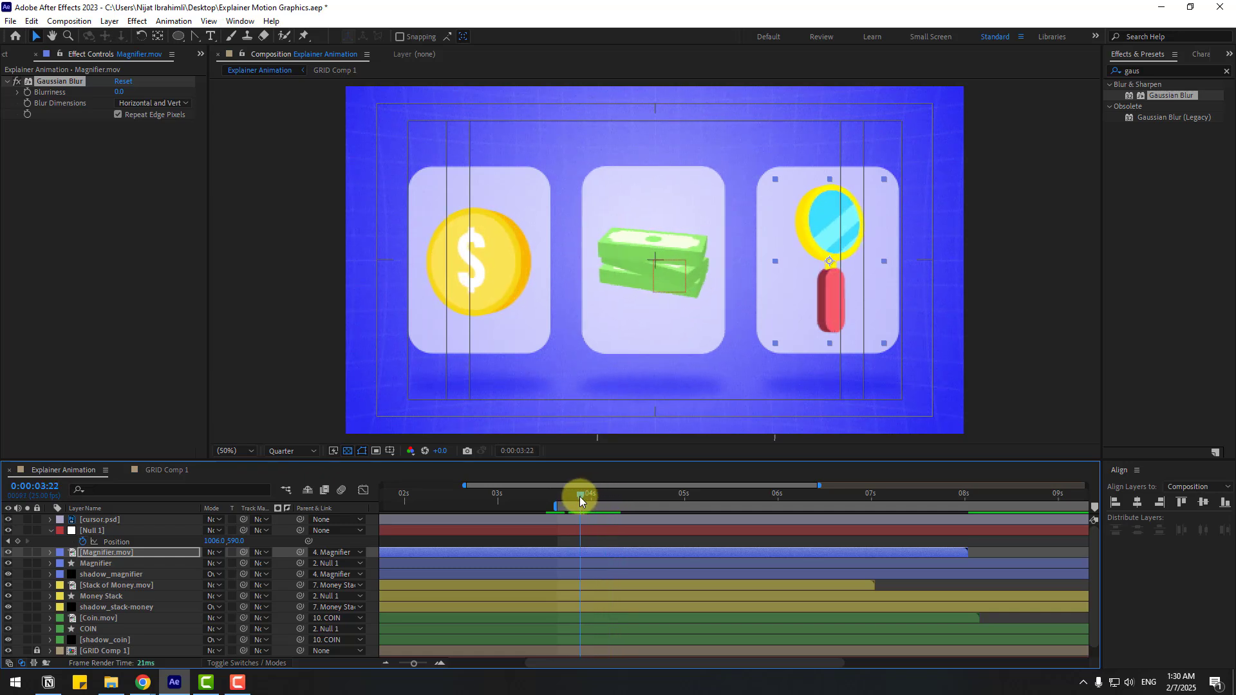
click(31, 96)
drag(585, 495, 653, 503)
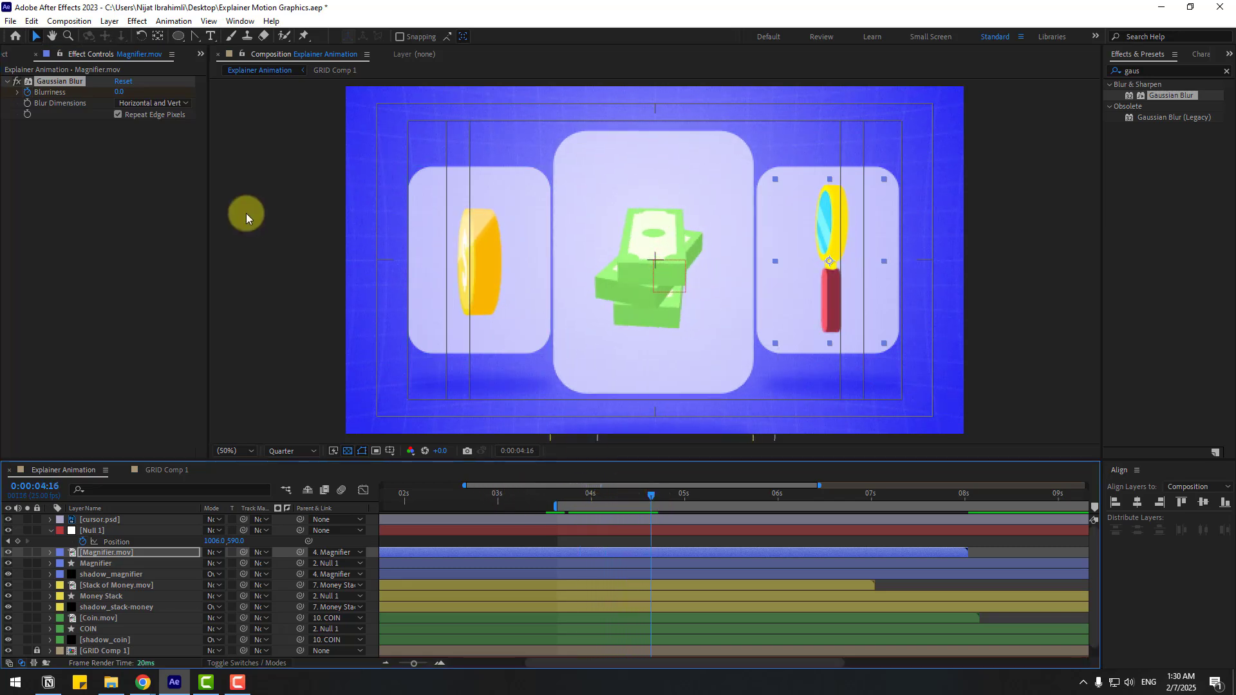
drag(120, 92, 307, 83)
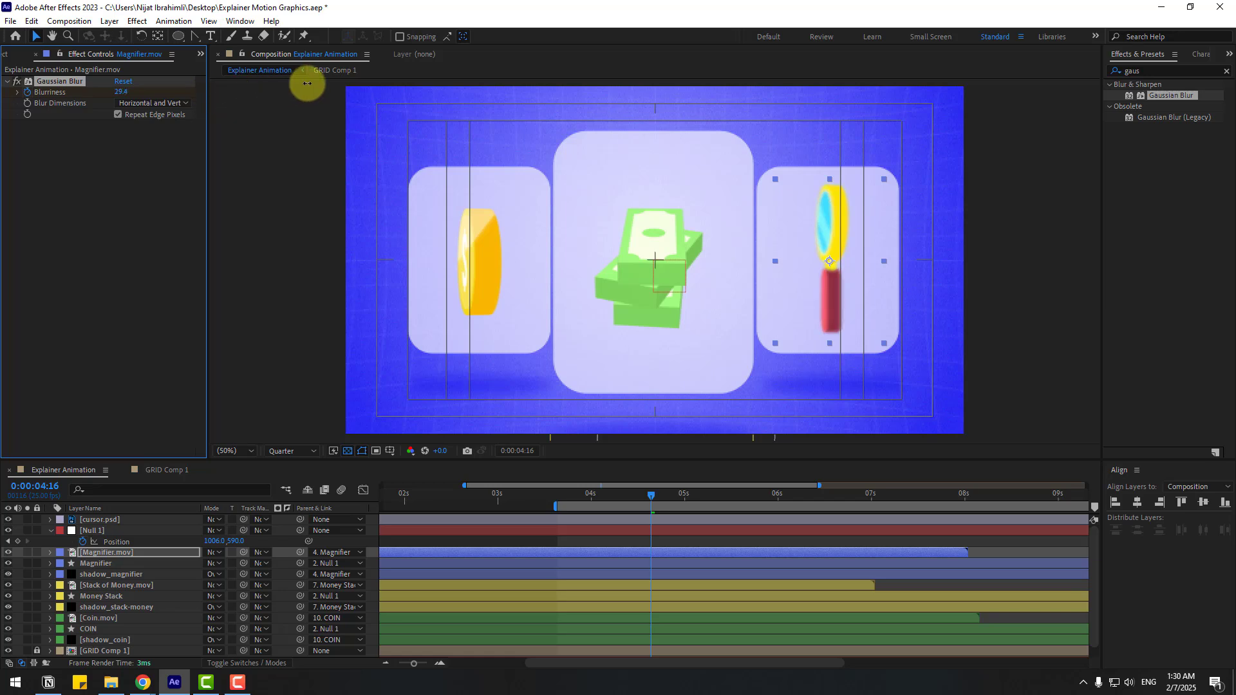
drag(593, 496, 699, 503)
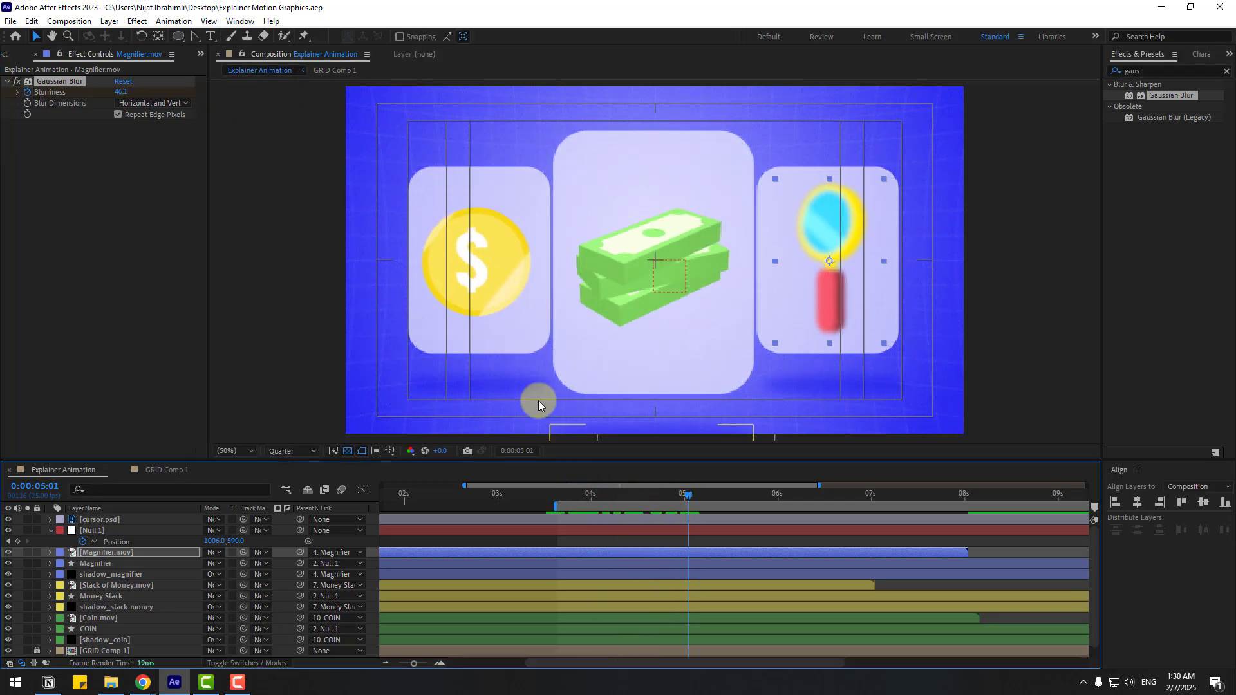
Apply Easy Ease to Magnifier.mov's two Blurriness keyframes, and preview the blur
key(u)
drag(617, 493, 649, 496)
click(581, 574)
right_click(582, 577)
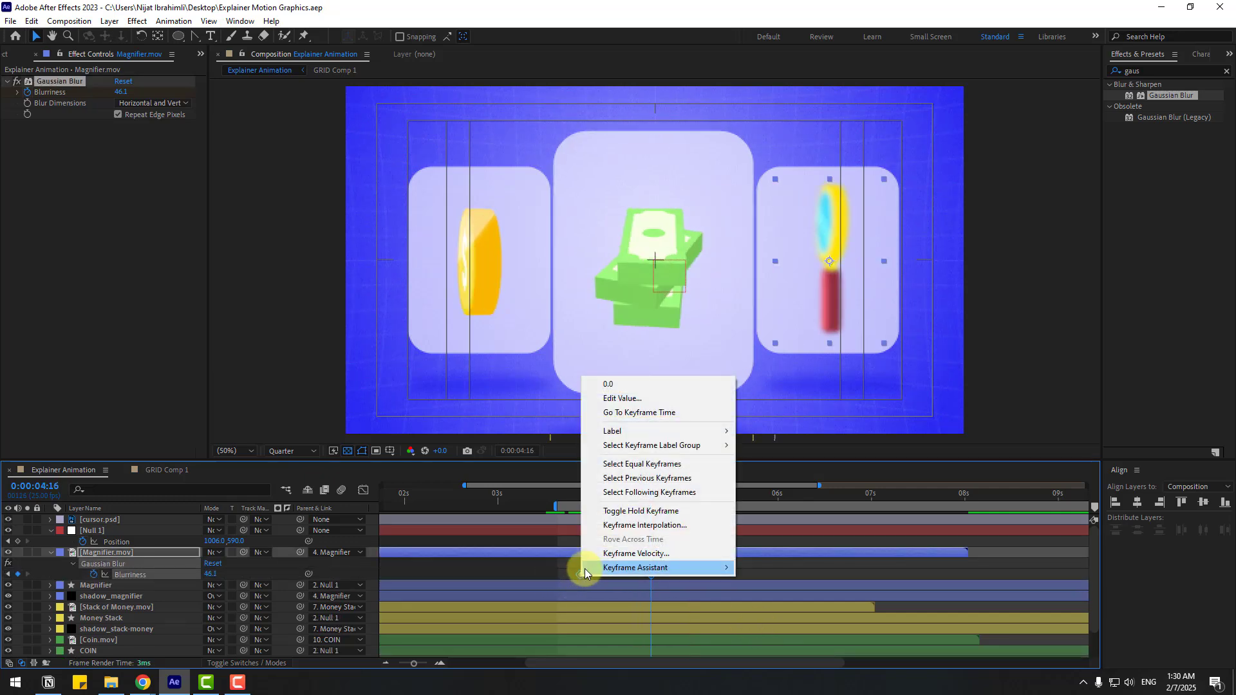
mouse_move(644, 642)
click(740, 484)
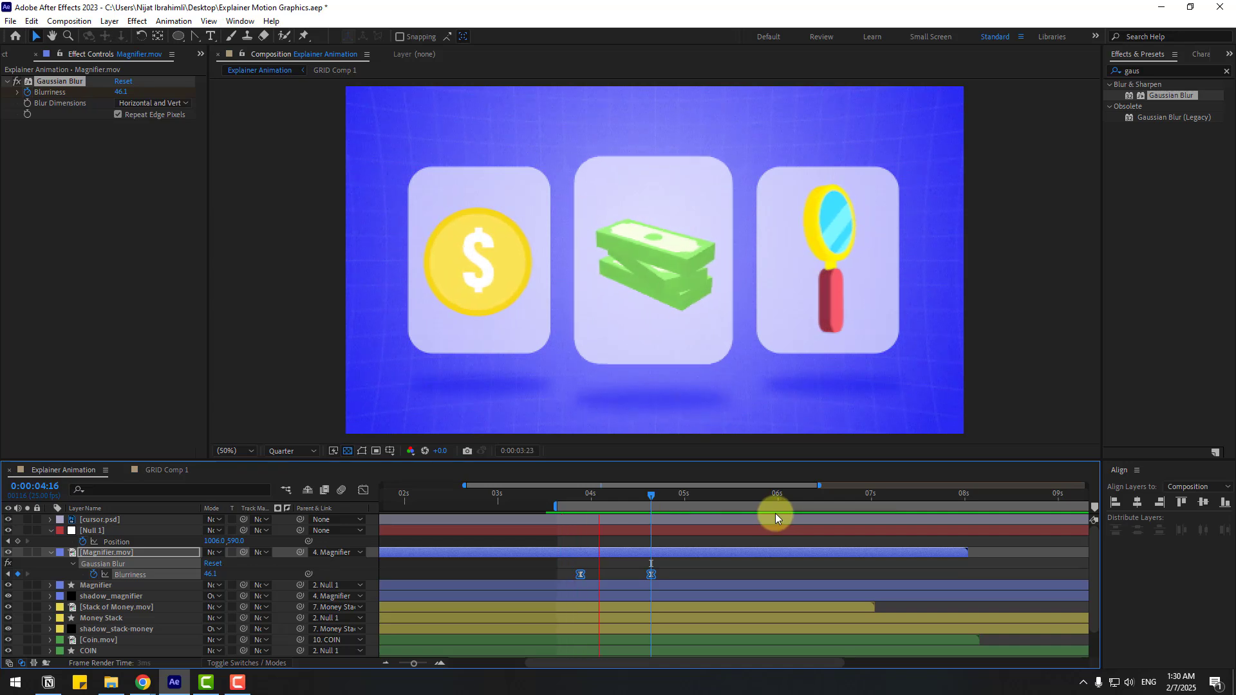
key(space)
Set Magnifier.mov's Blurriness keyframe at 0:00:04:16 to 50, and preview the result
click(671, 569)
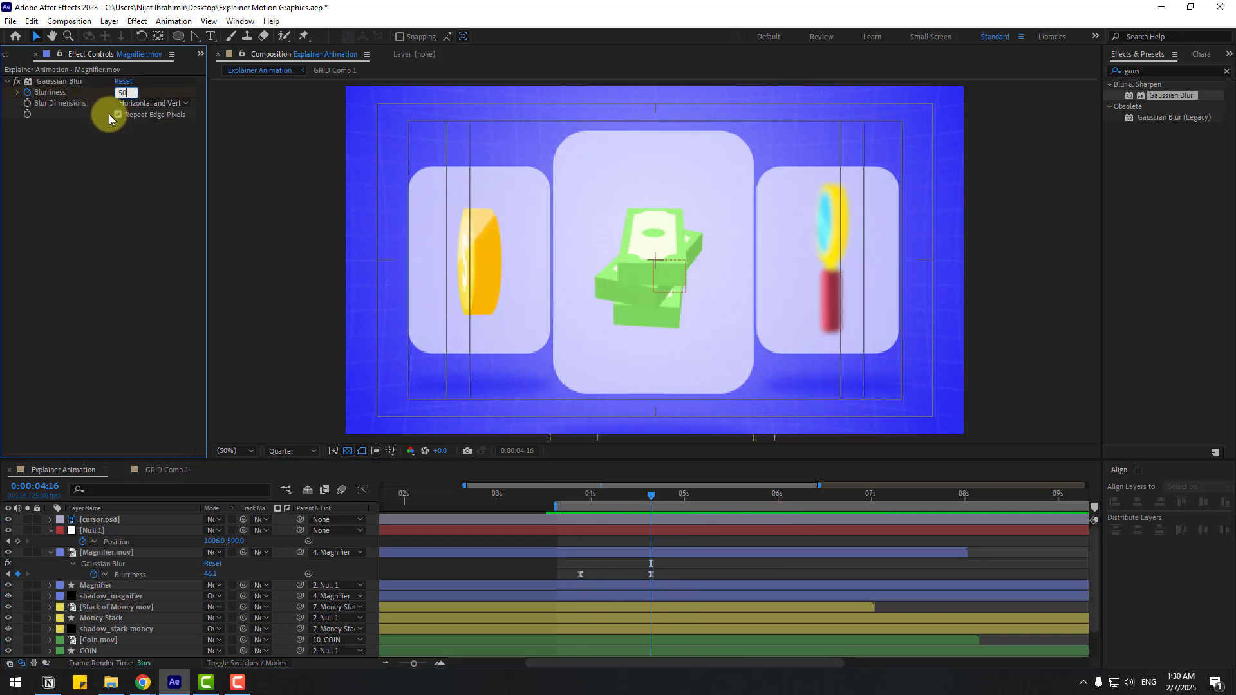
key(Return)
key(space)
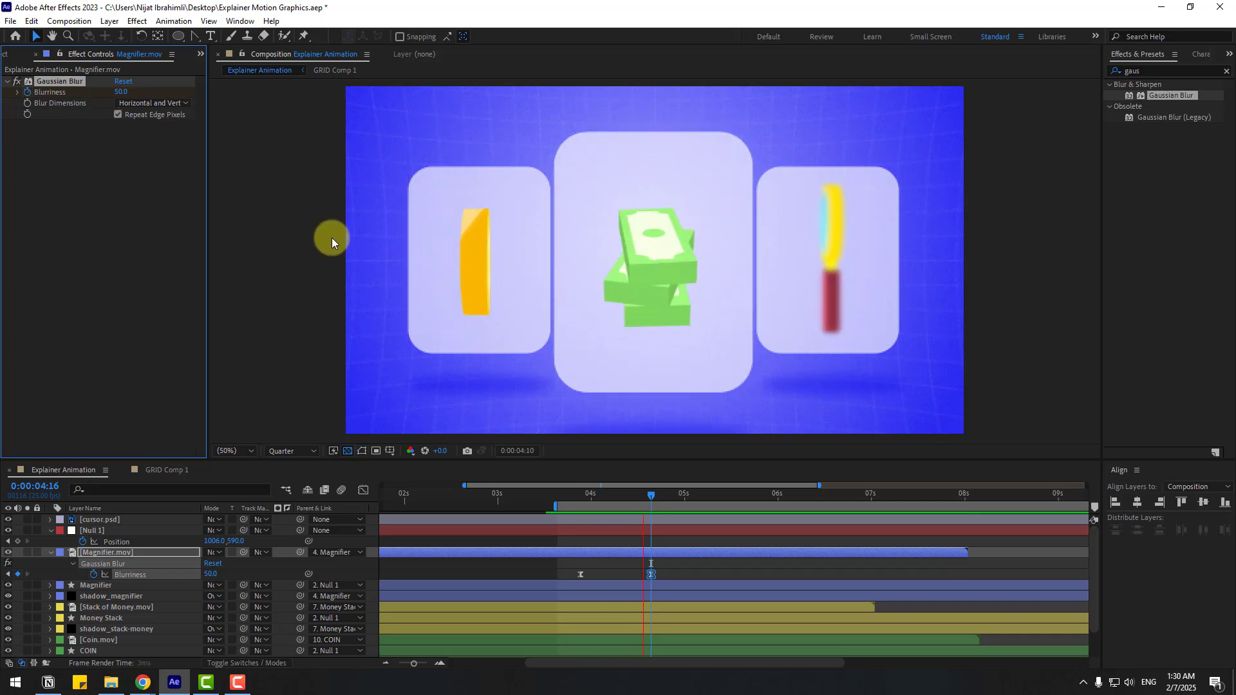
key(space)
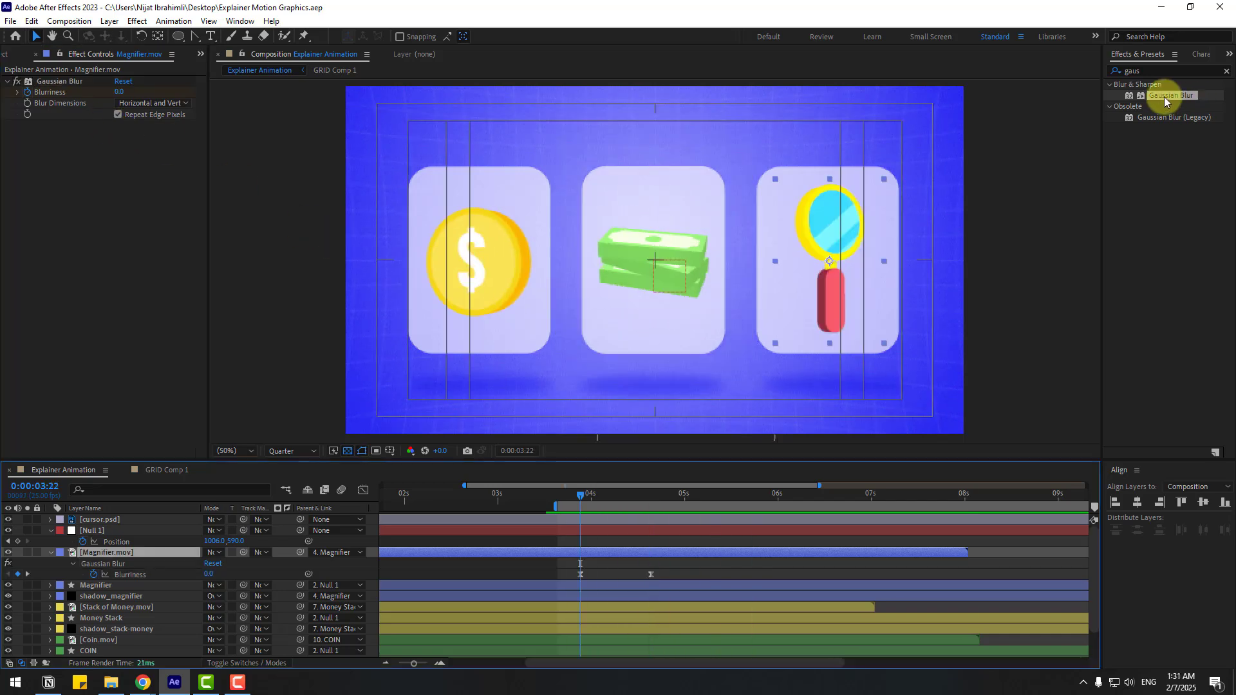
Apply Gaussian Blur to Coin.mov with Blurriness keyframes of 0 at 0:00:03:22 and 50 at 0:00:04:16, and preview
drag(1164, 97, 113, 640)
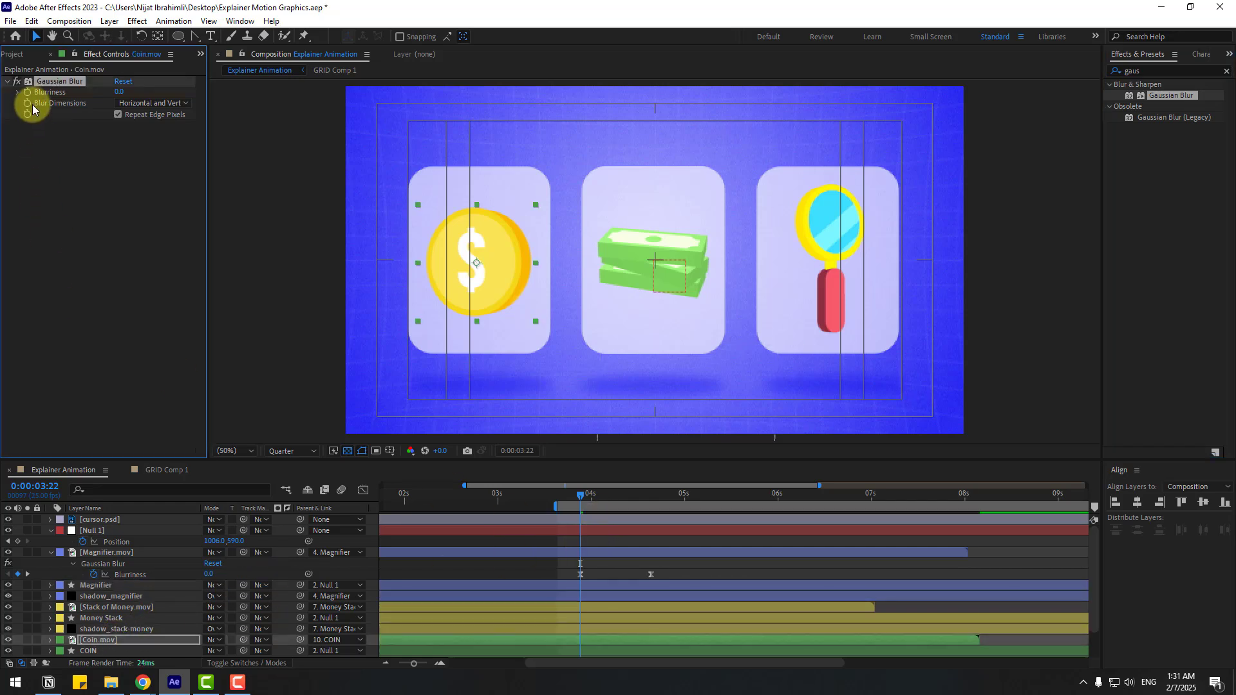
drag(629, 501, 651, 503)
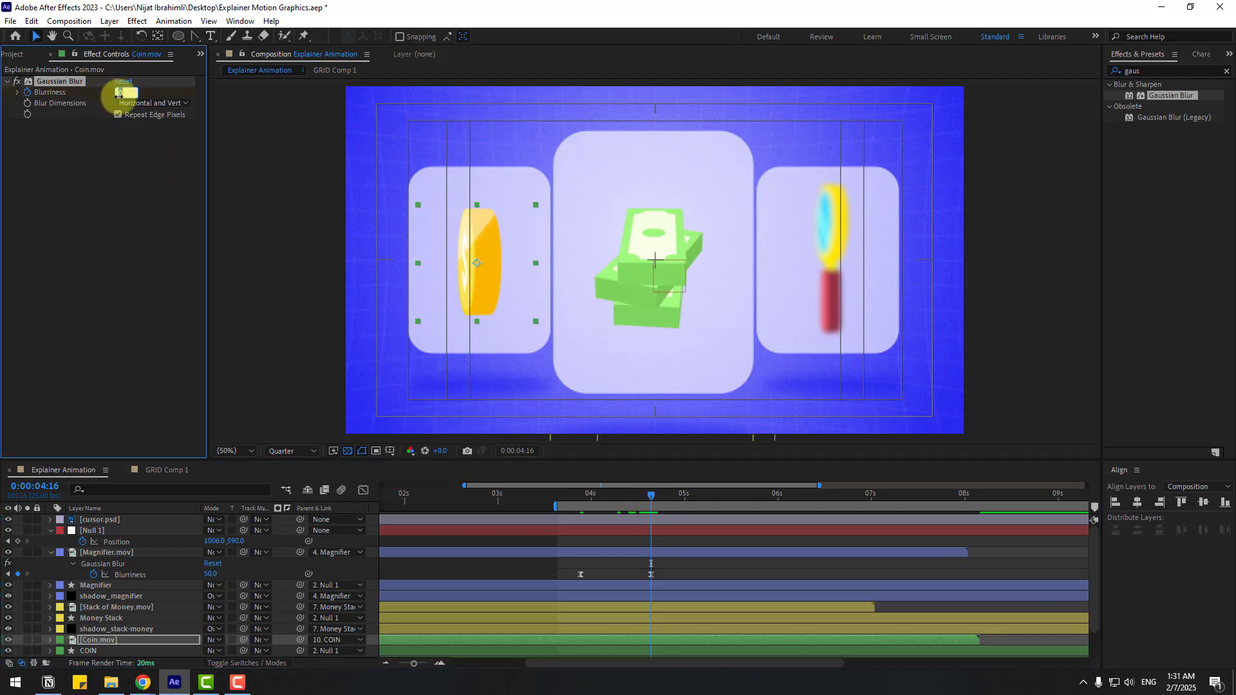
key(space)
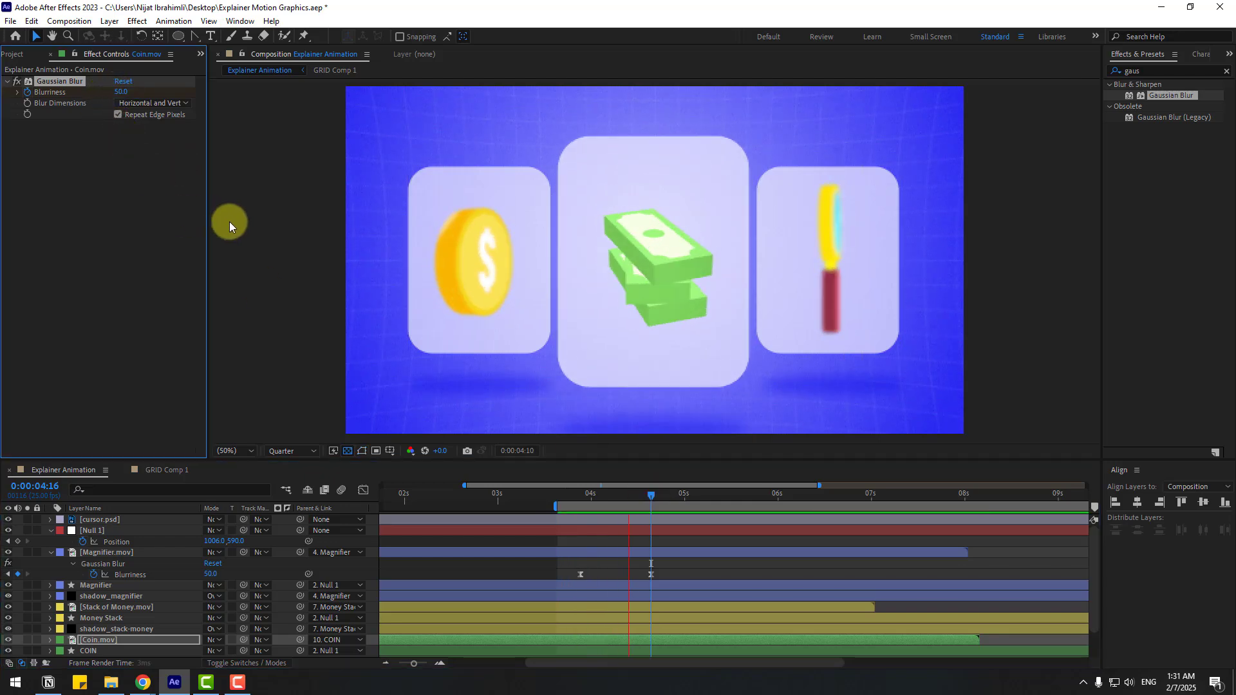
key(space)
Reveal Coin.mov's two Blurriness keyframes and apply Easy Ease to them
scroll(575, 562, down, 2)
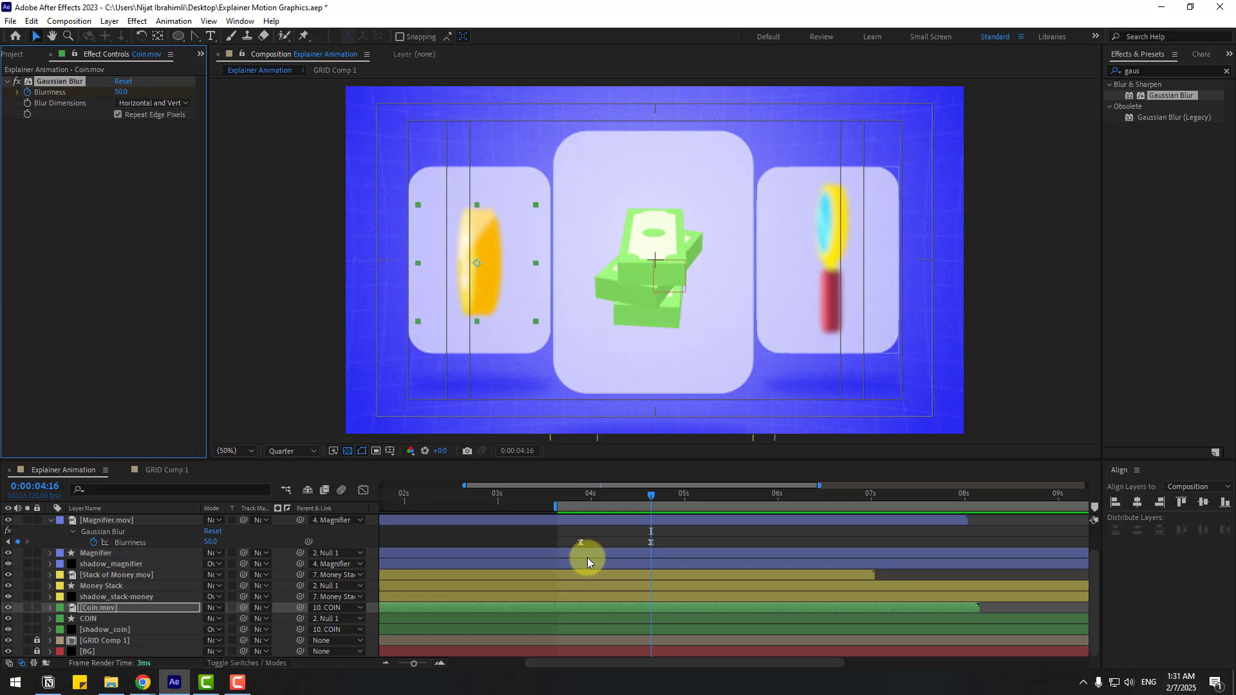
key(u)
right_click(581, 629)
mouse_move(644, 620)
click(829, 534)
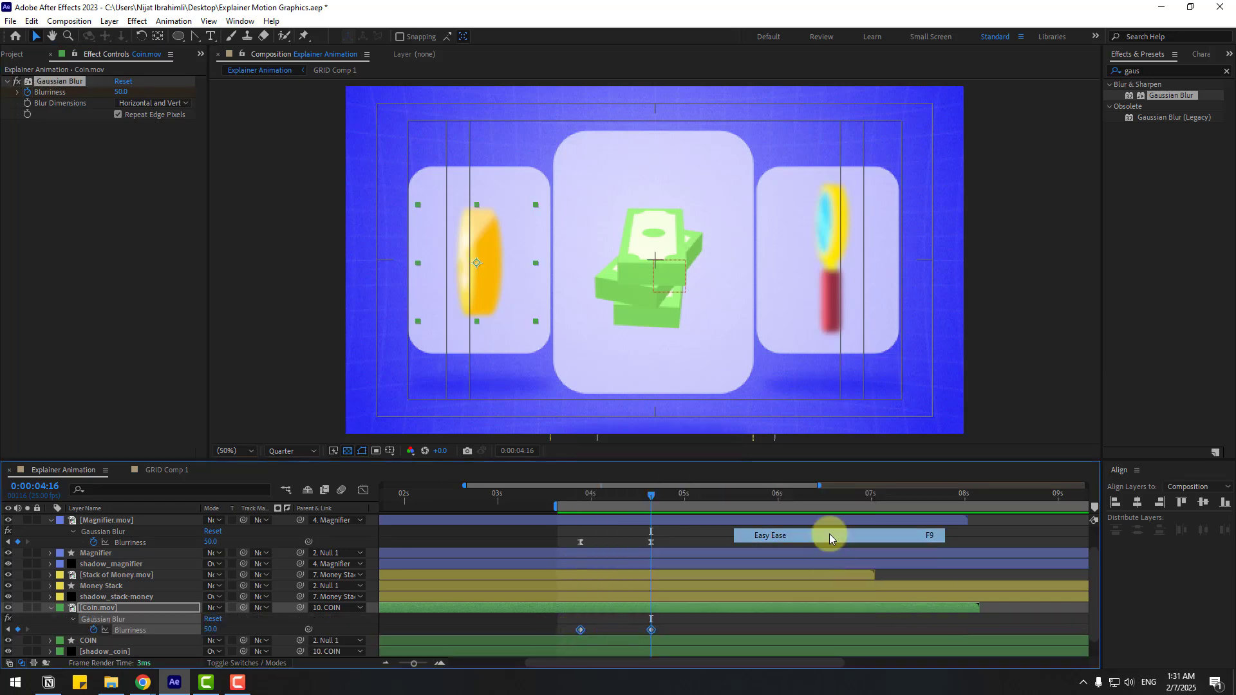
Set the Blurriness keyframes at 0:00:04:16 to 100 on both Coin.mov and Magnifier.mov, previewing the stronger blur
click(651, 629)
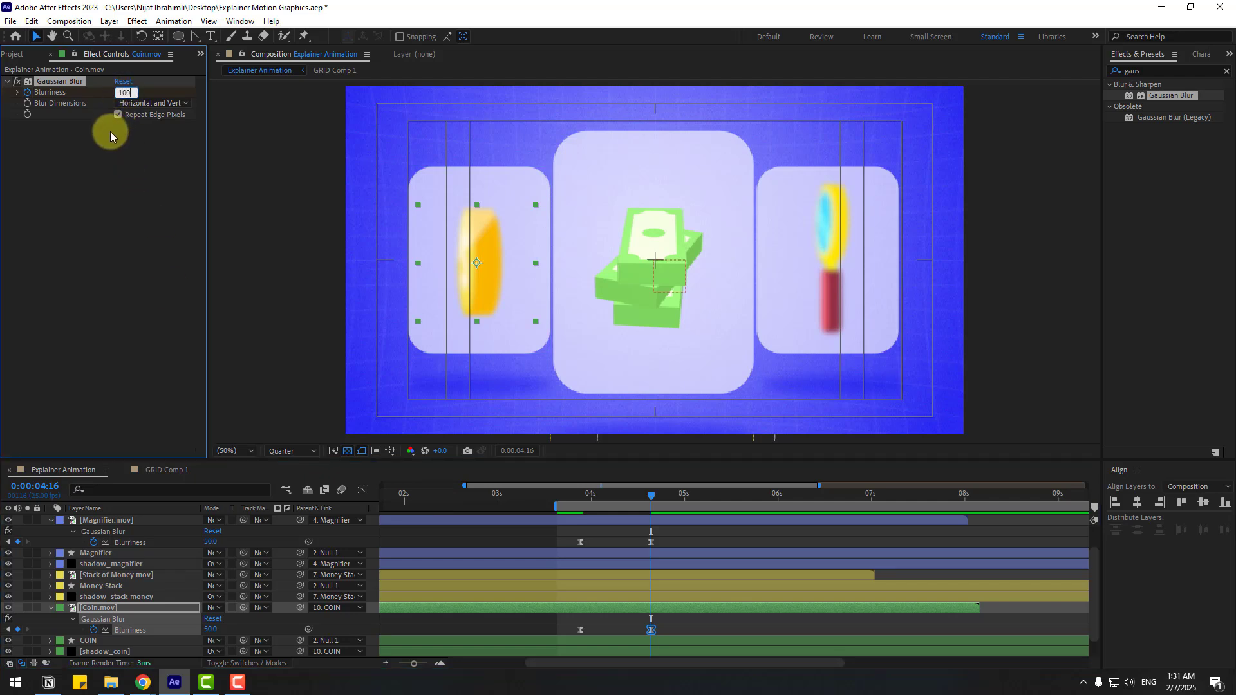
key(space)
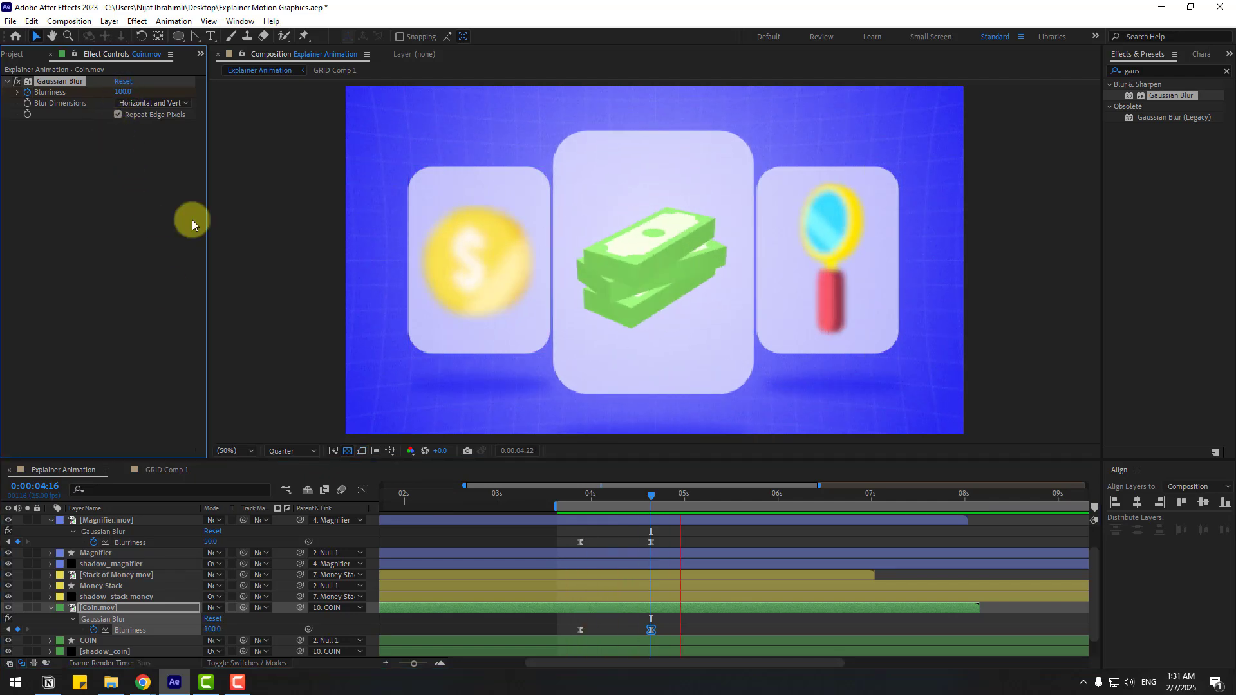
key(space)
click(651, 542)
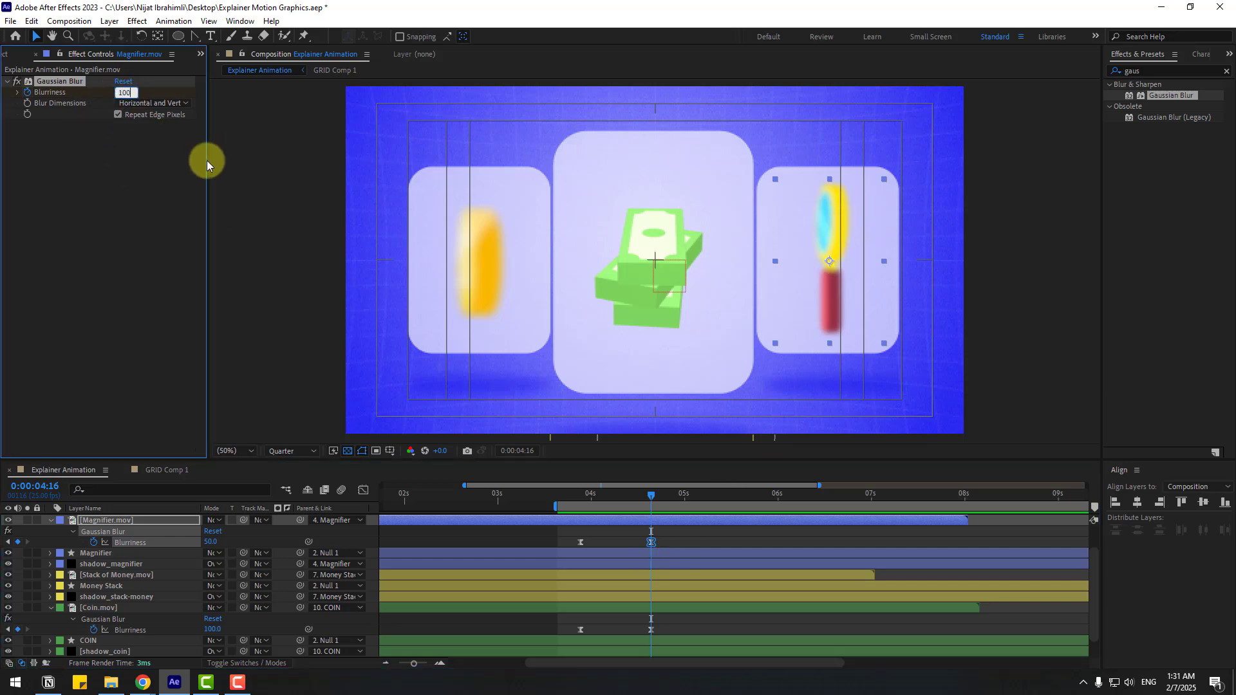
key(space)
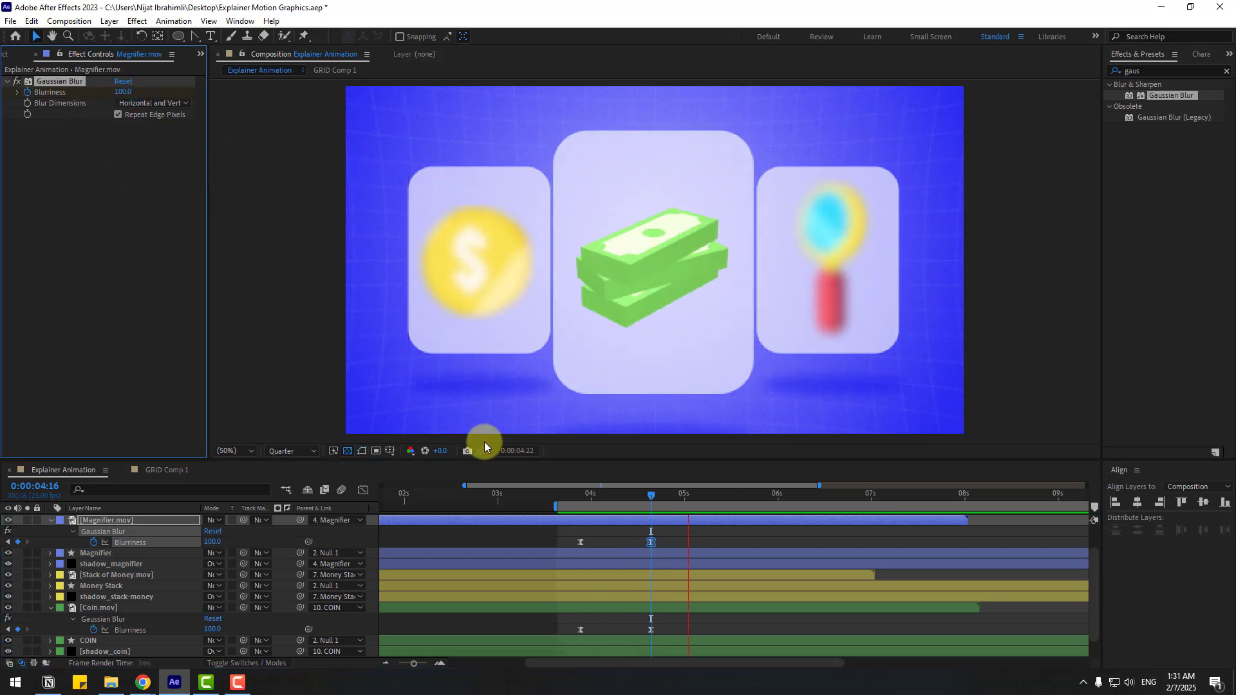